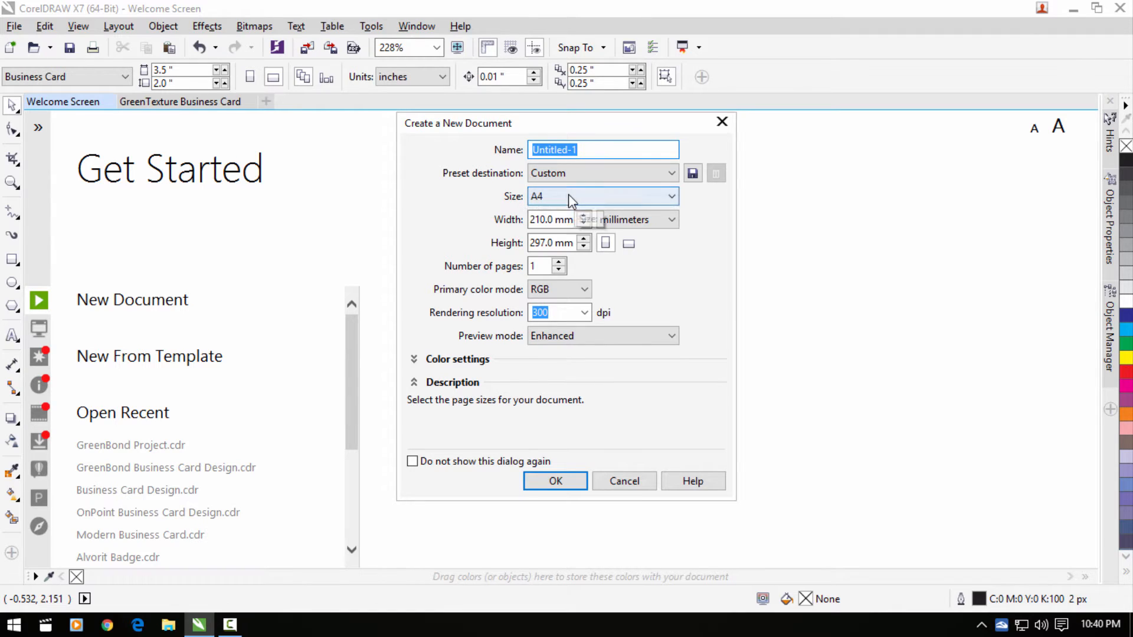
click(568, 196)
click(593, 231)
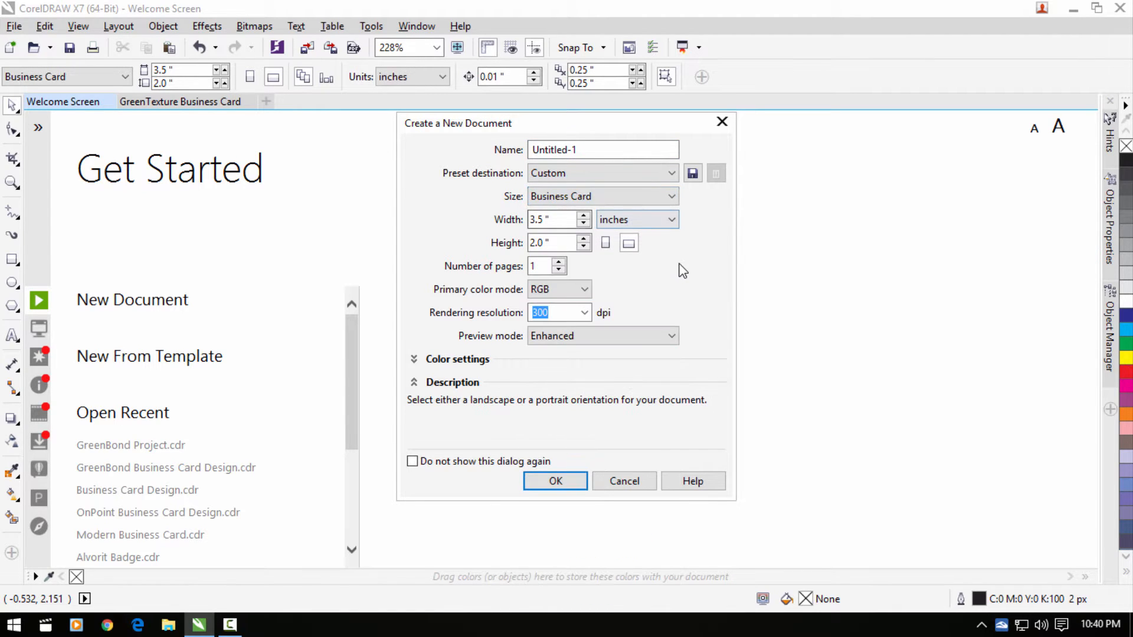
click(670, 218)
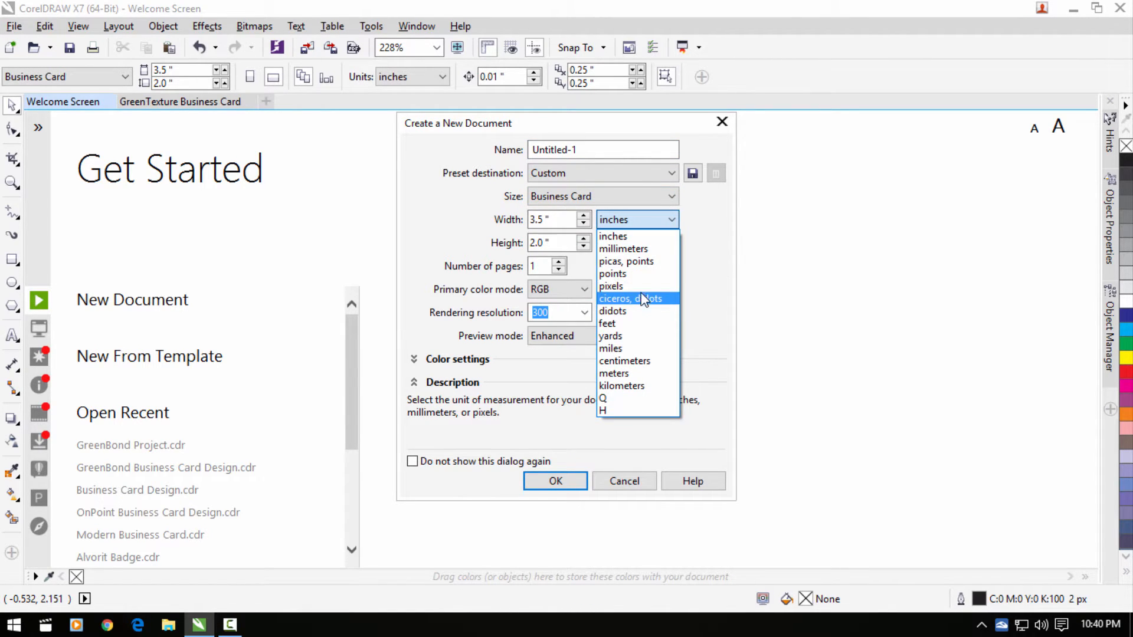
click(642, 236)
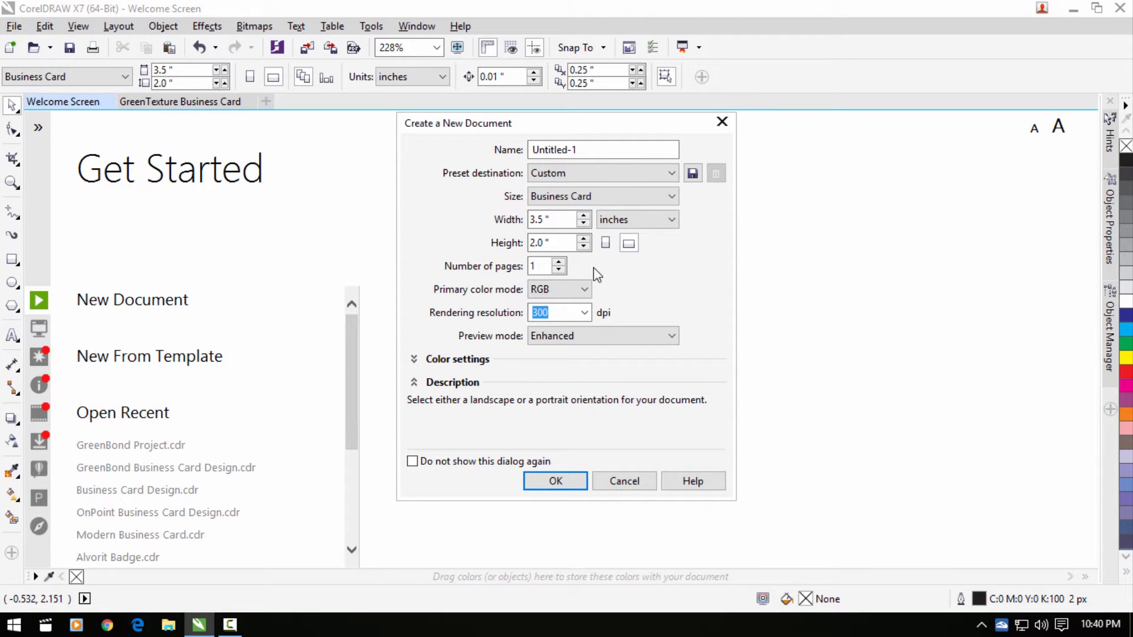
click(559, 262)
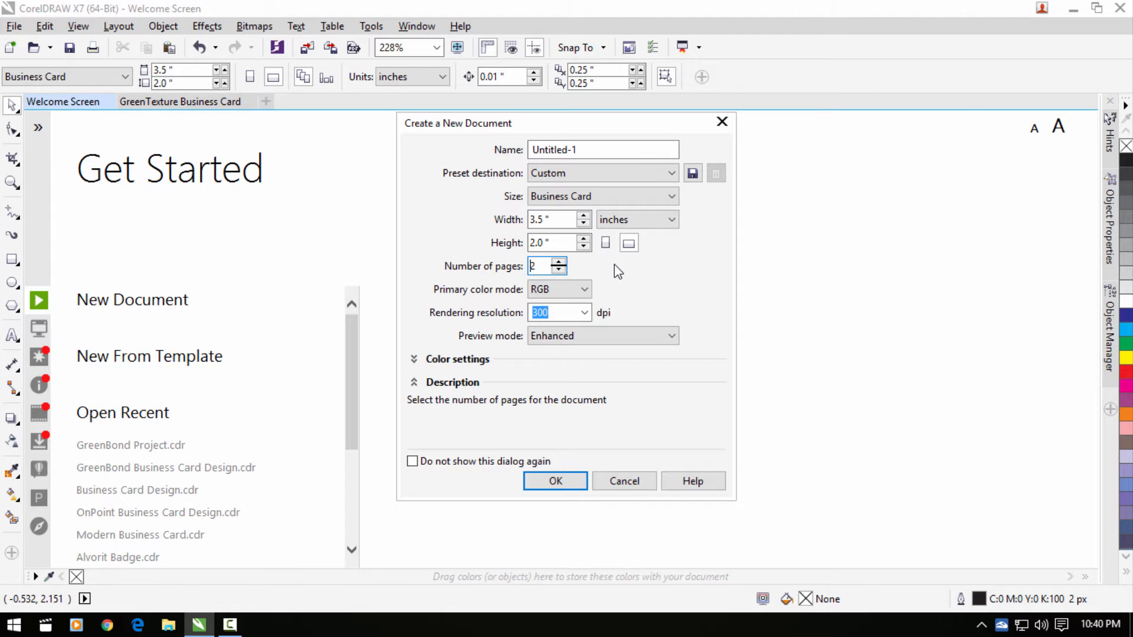
click(583, 290)
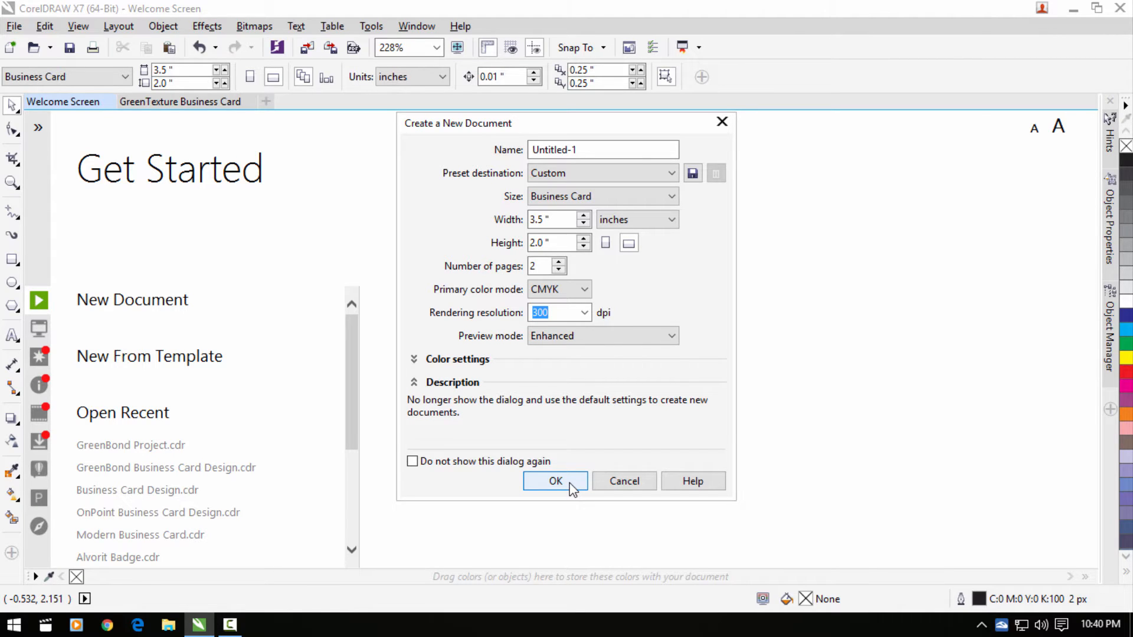
click(614, 482)
- Switch to the open GreenTexture Business Card document and check the logo and contact icons beside the page
click(177, 102)
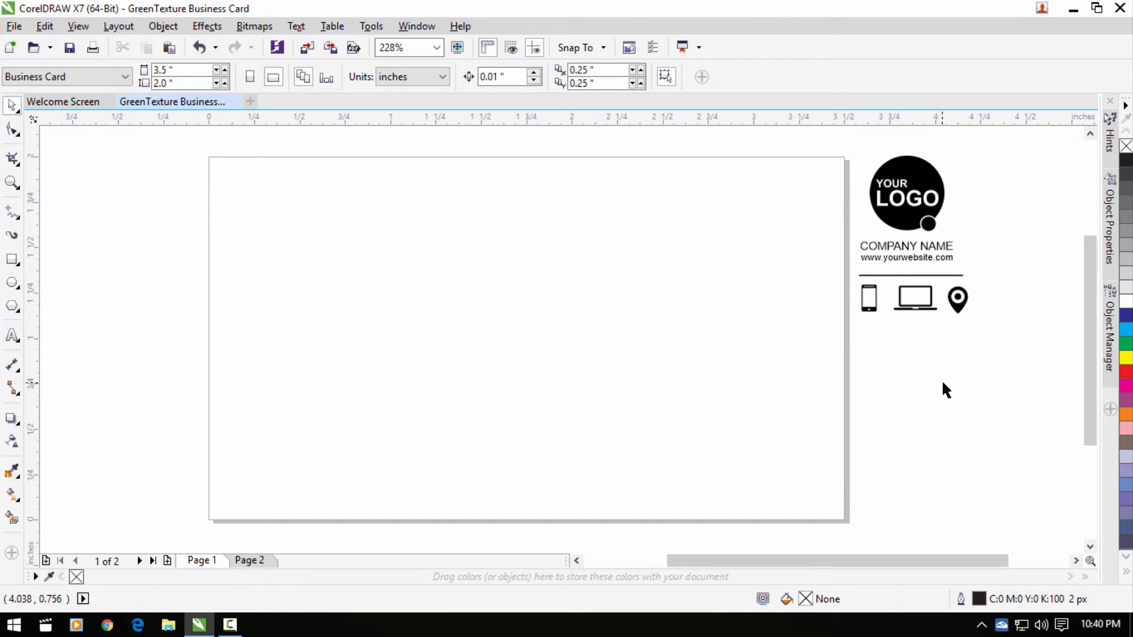
click(942, 214)
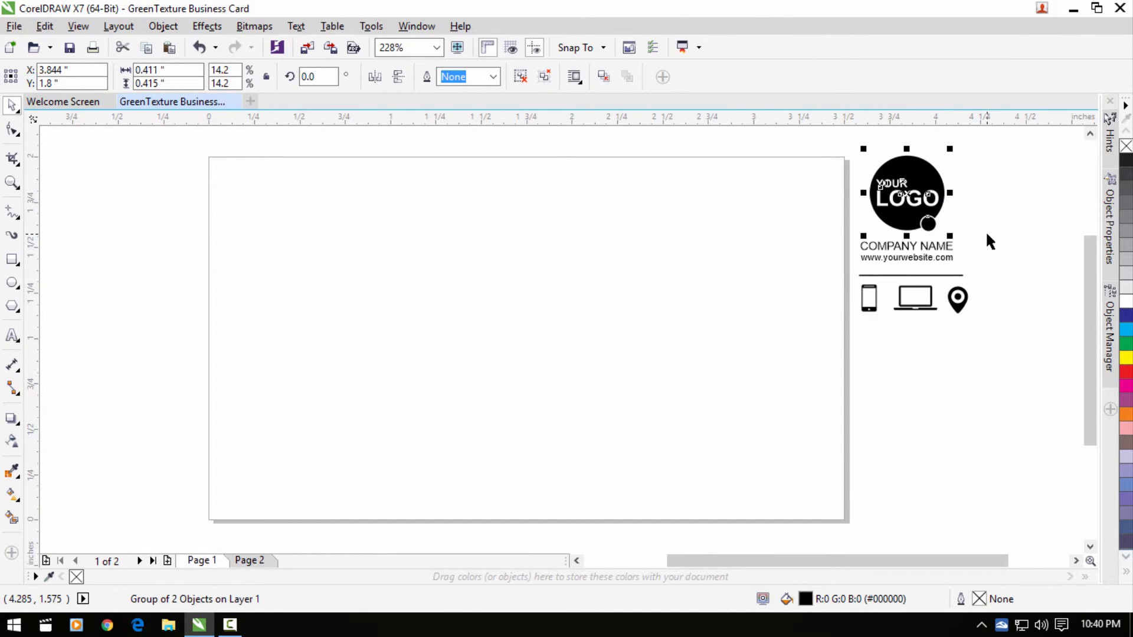
drag(998, 352, 844, 281)
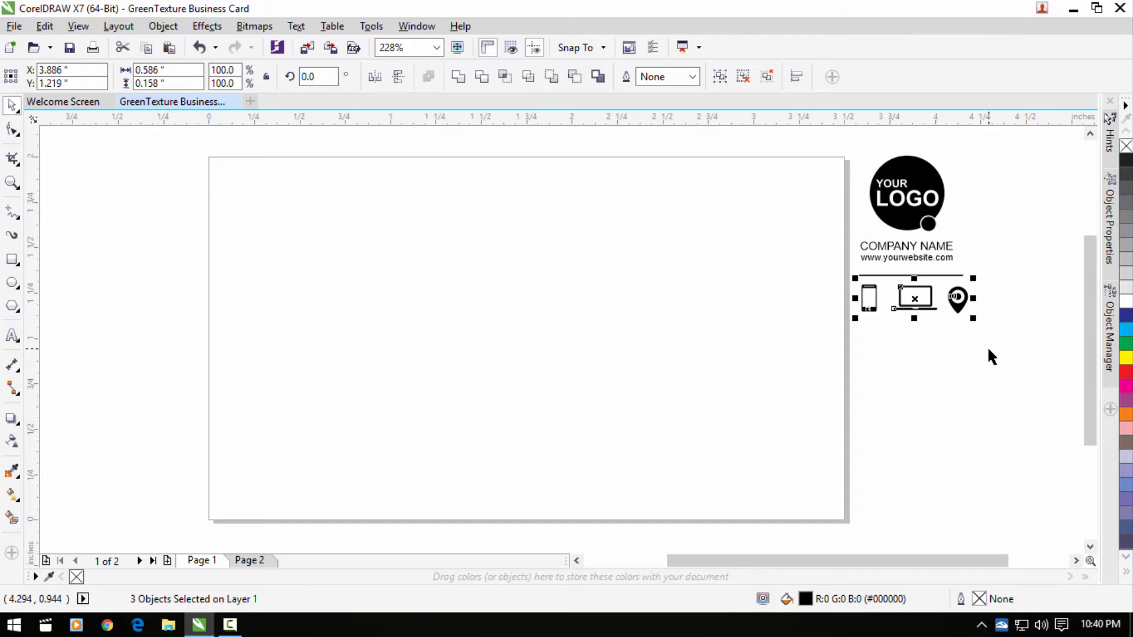
click(968, 368)
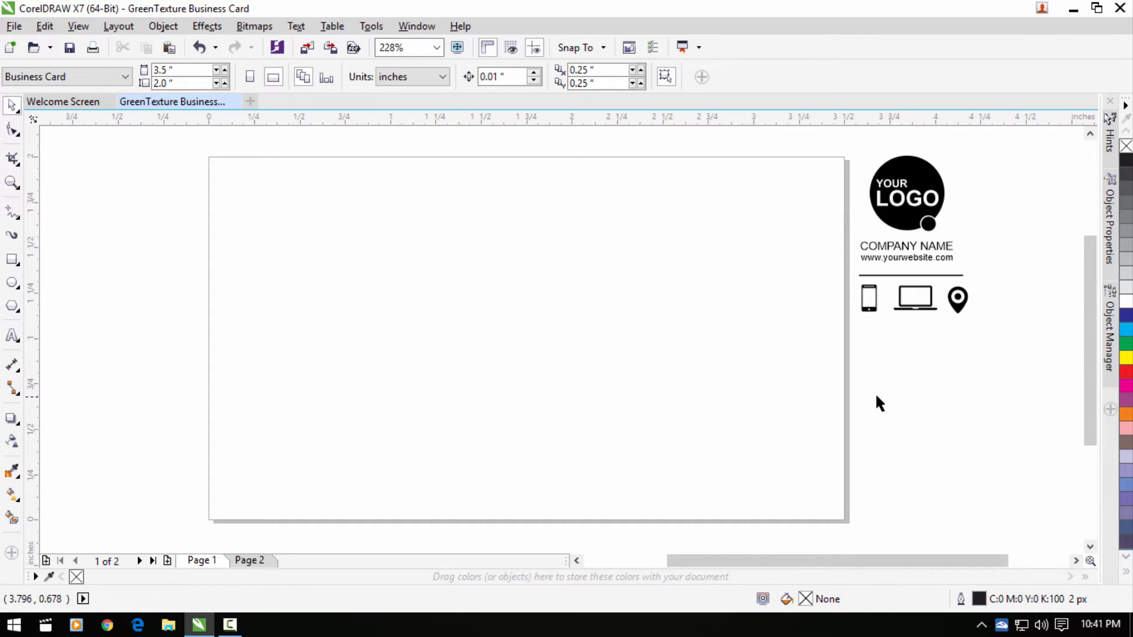
- Add a page-sized 3.5 by 2.0 inch rectangle on page 1 and give it a uniform CMYK fill of C 22, M 0, Y 100, K 0
double_click(13, 265)
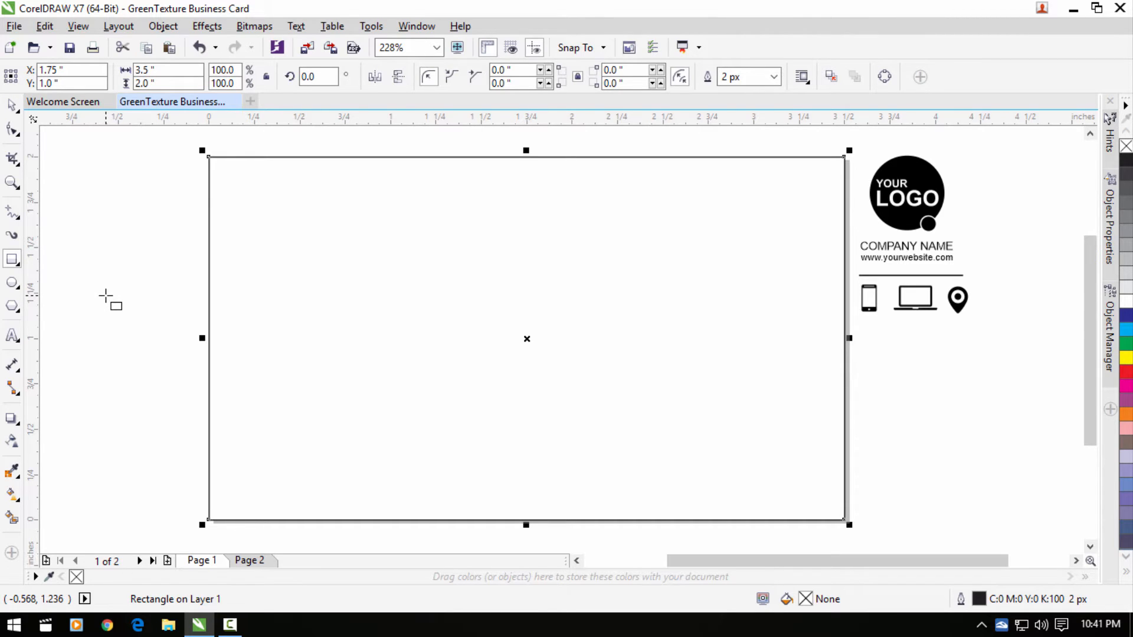
click(12, 105)
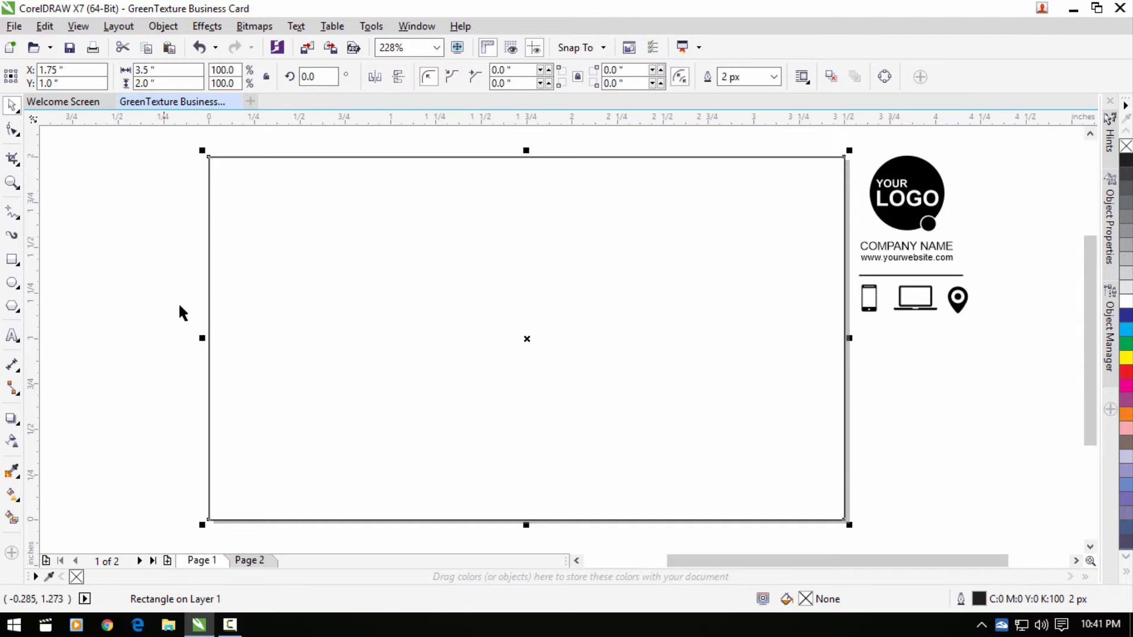
double_click(806, 600)
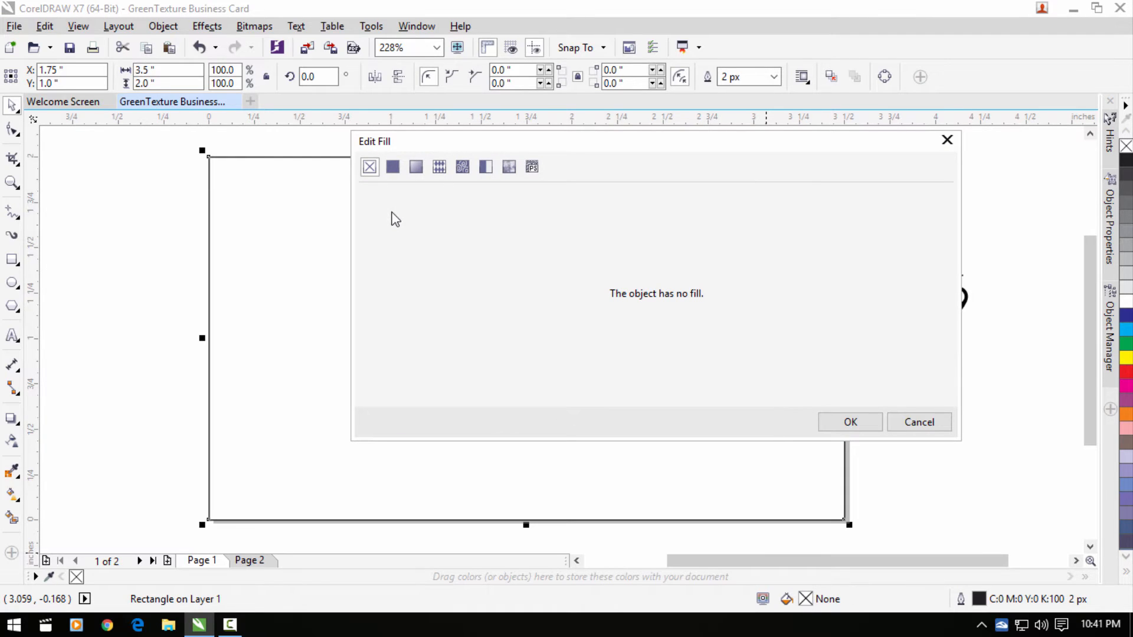
click(393, 169)
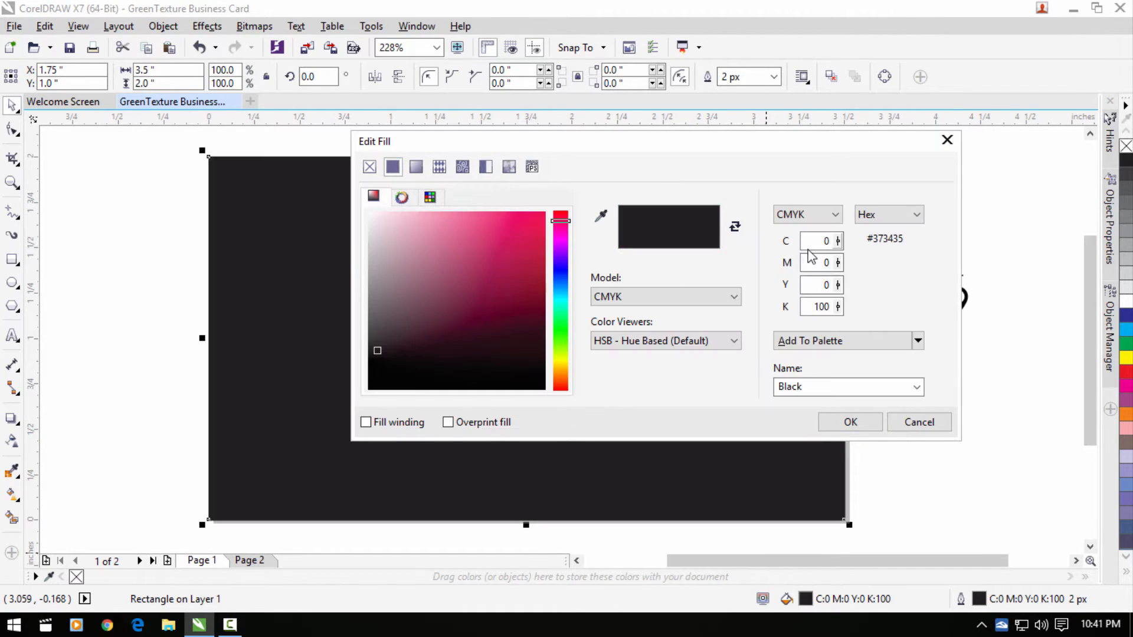
drag(820, 240, 833, 241)
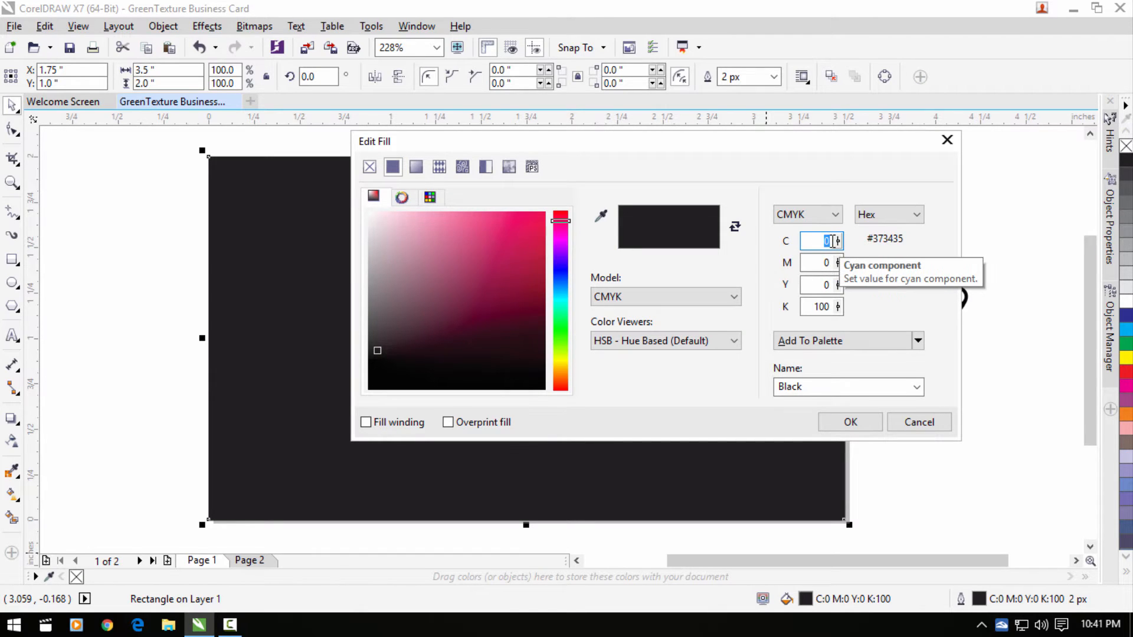
text(22)
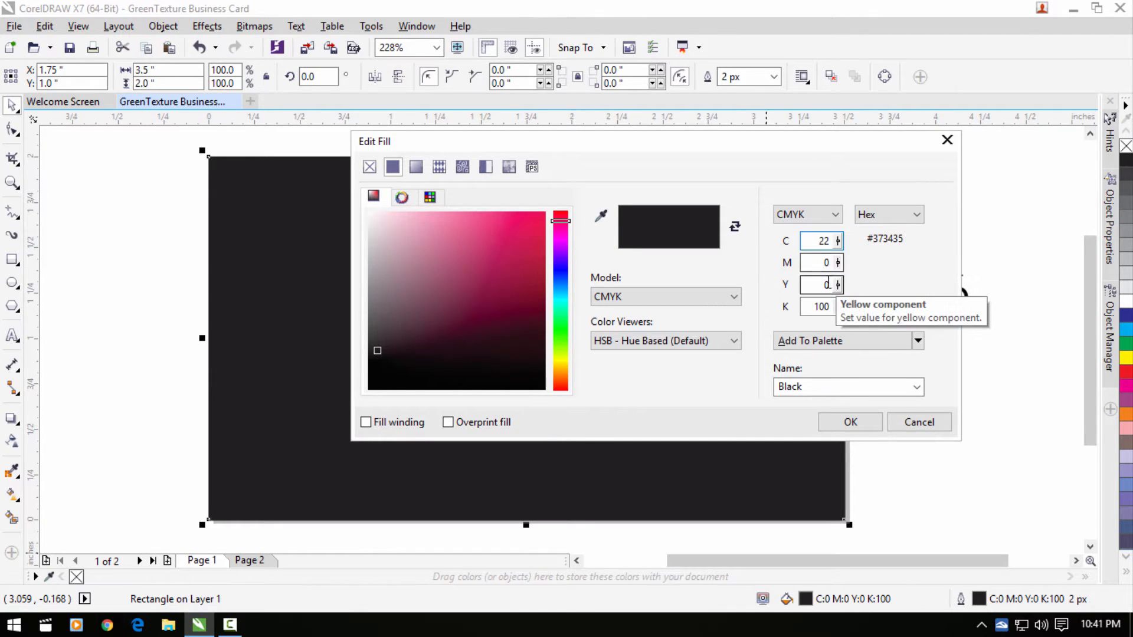
drag(821, 285, 833, 286)
text(1)
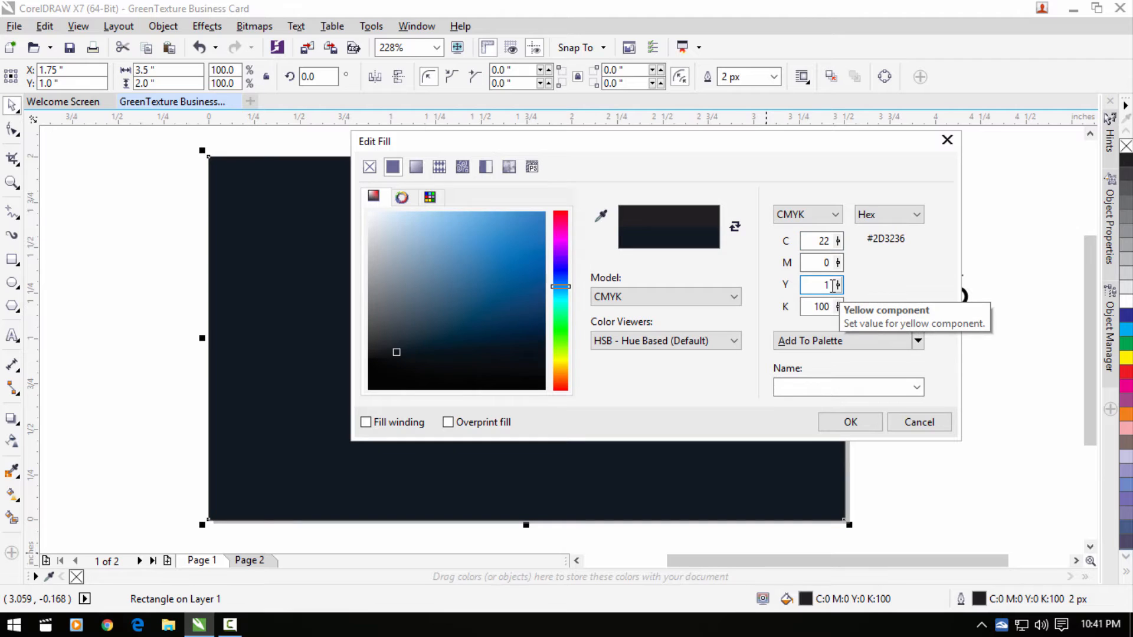
text(00)
drag(832, 306, 812, 307)
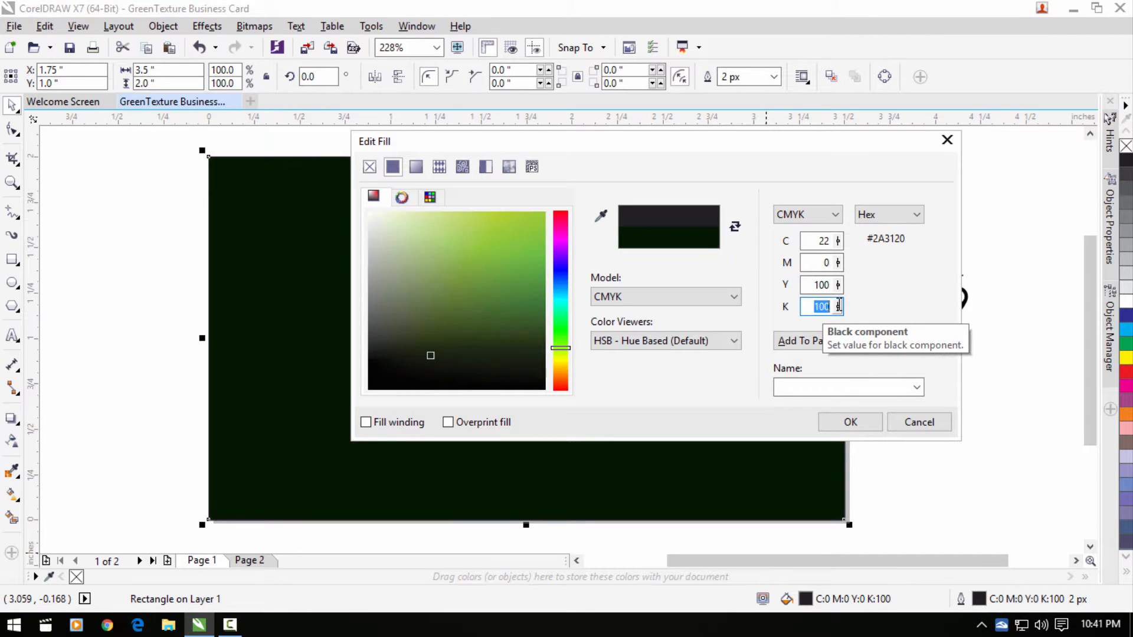
text(0)
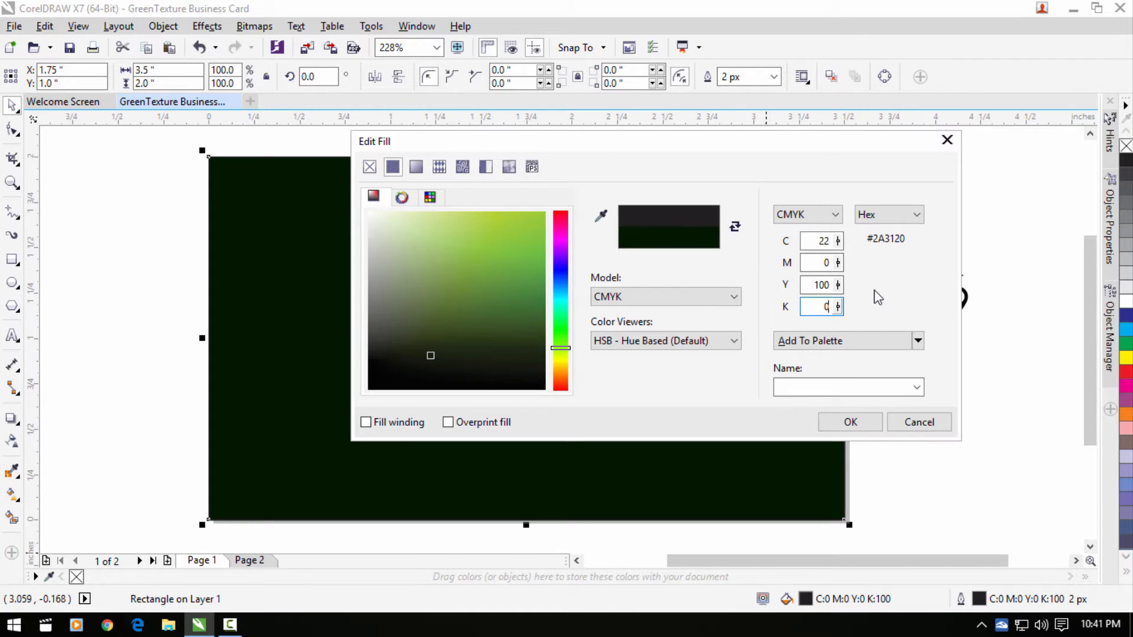
click(853, 422)
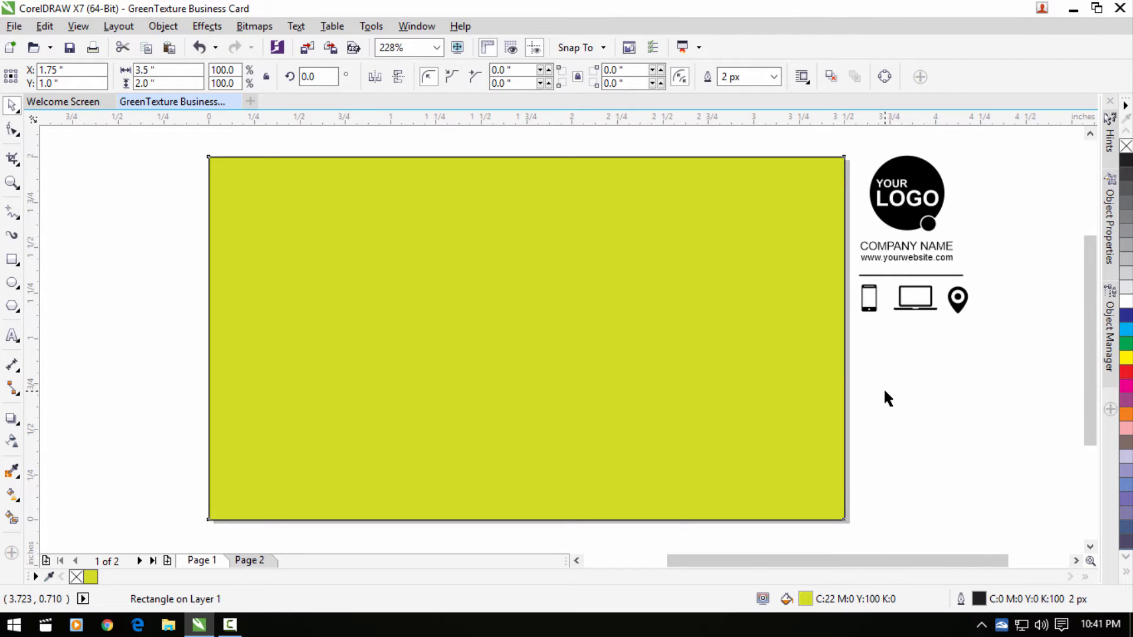
- Remove the outline from the lime-green background rectangle by setting its outline width to None
click(808, 373)
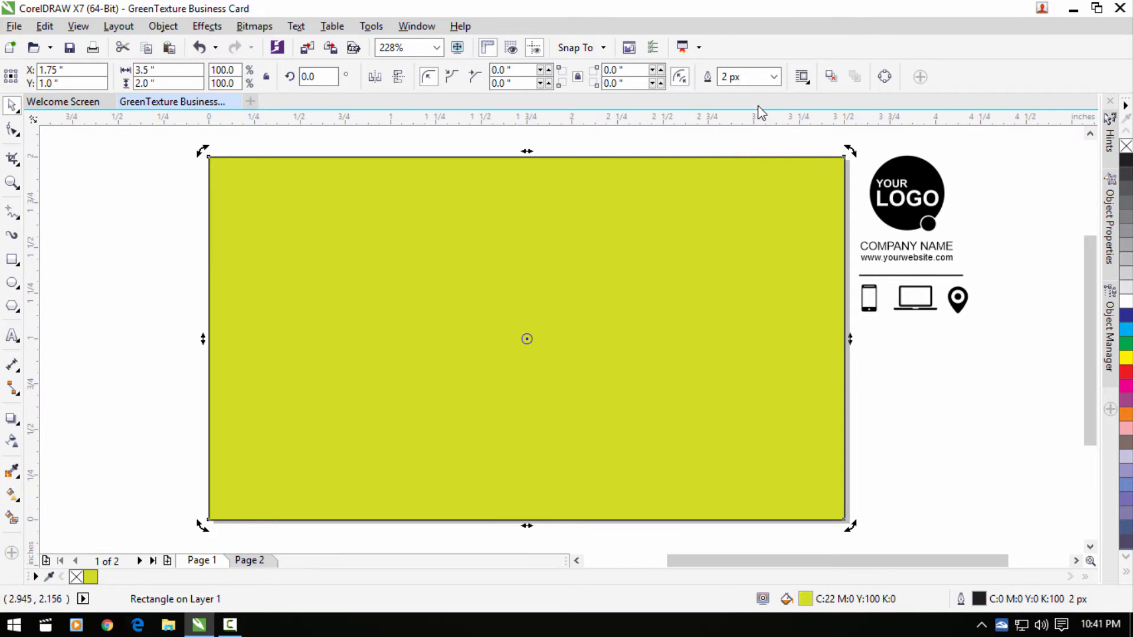
click(775, 77)
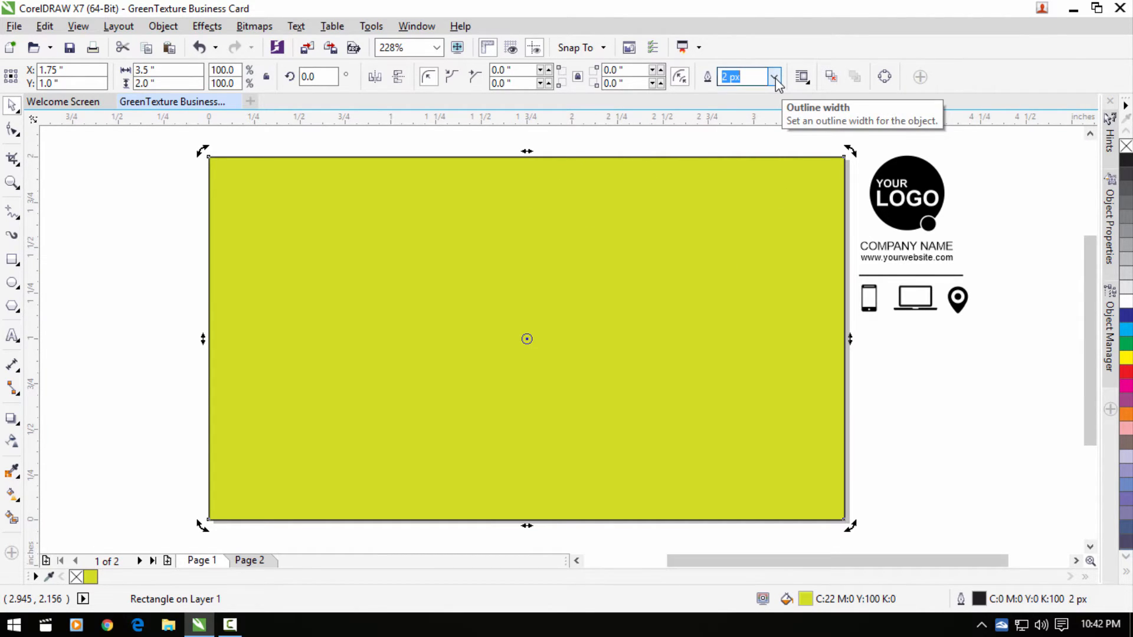
click(737, 95)
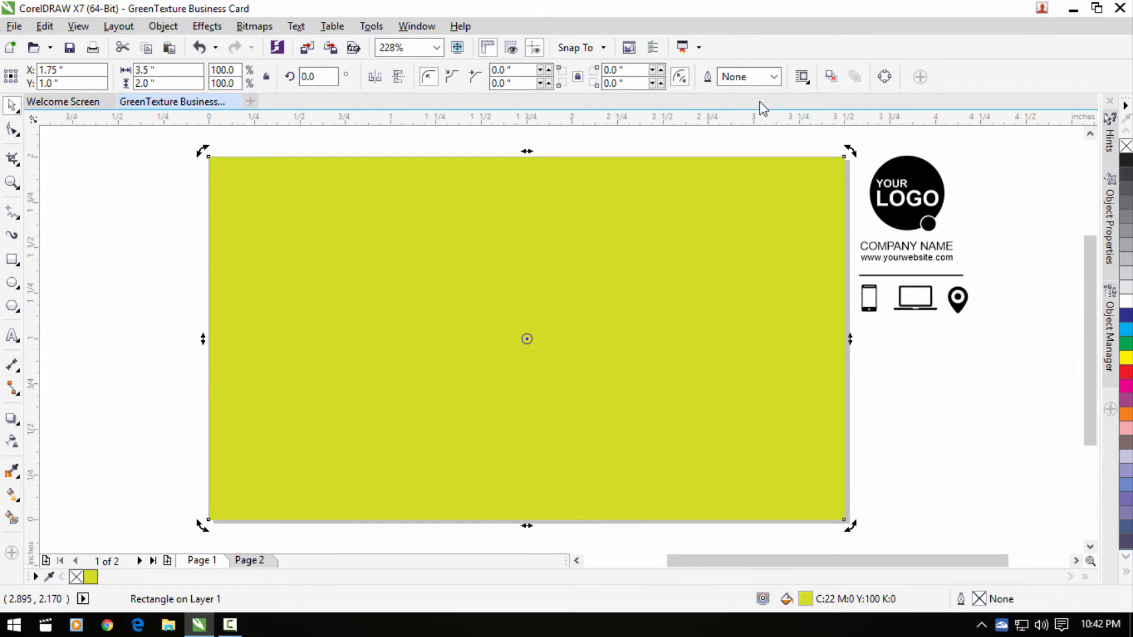
click(142, 210)
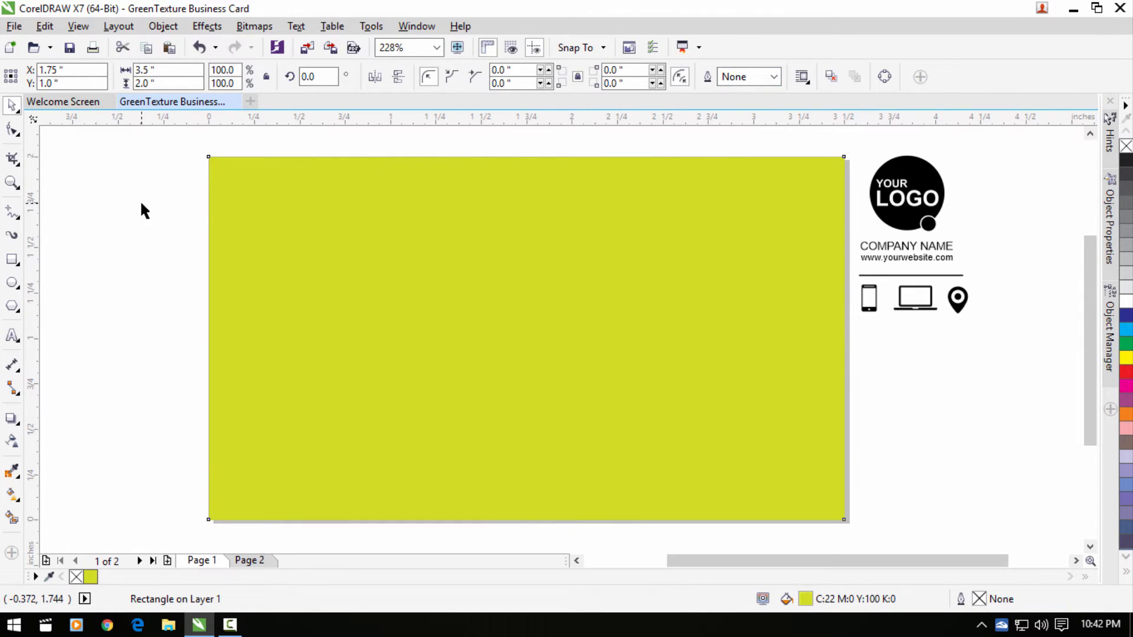
- Lock the lime-green background rectangle in place and deselect it
click(277, 204)
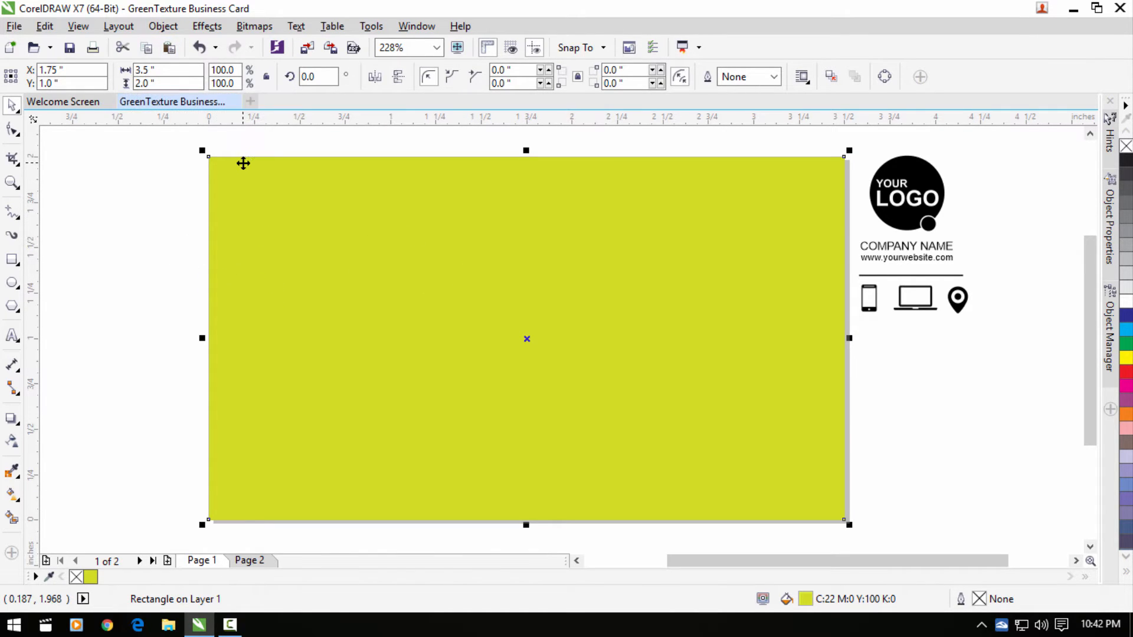
click(163, 26)
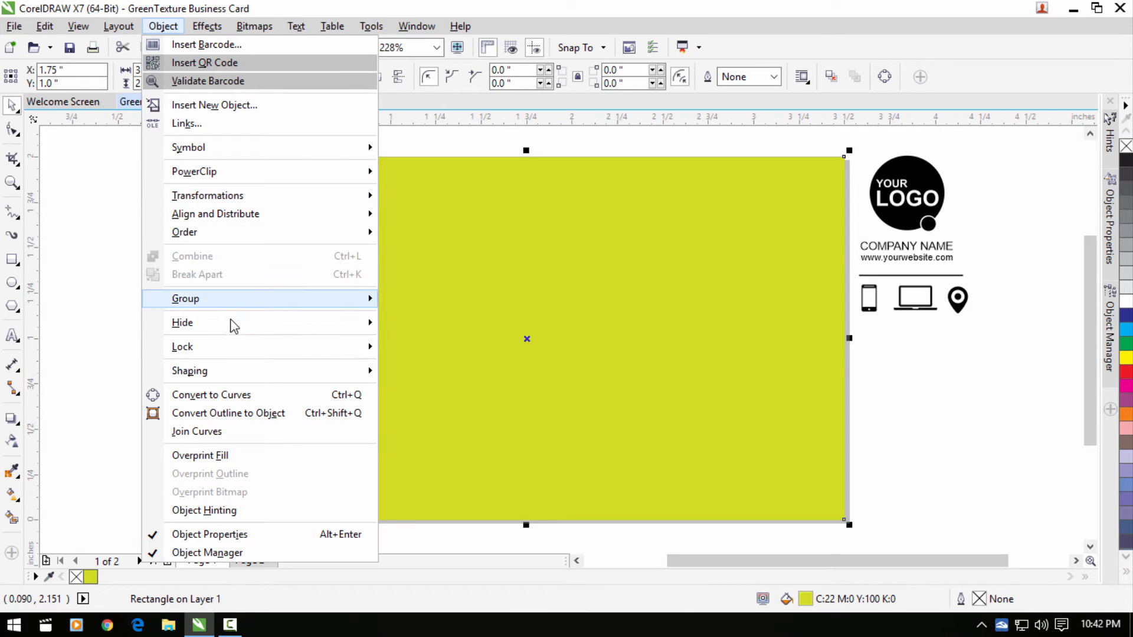
mouse_move(281, 347)
click(425, 352)
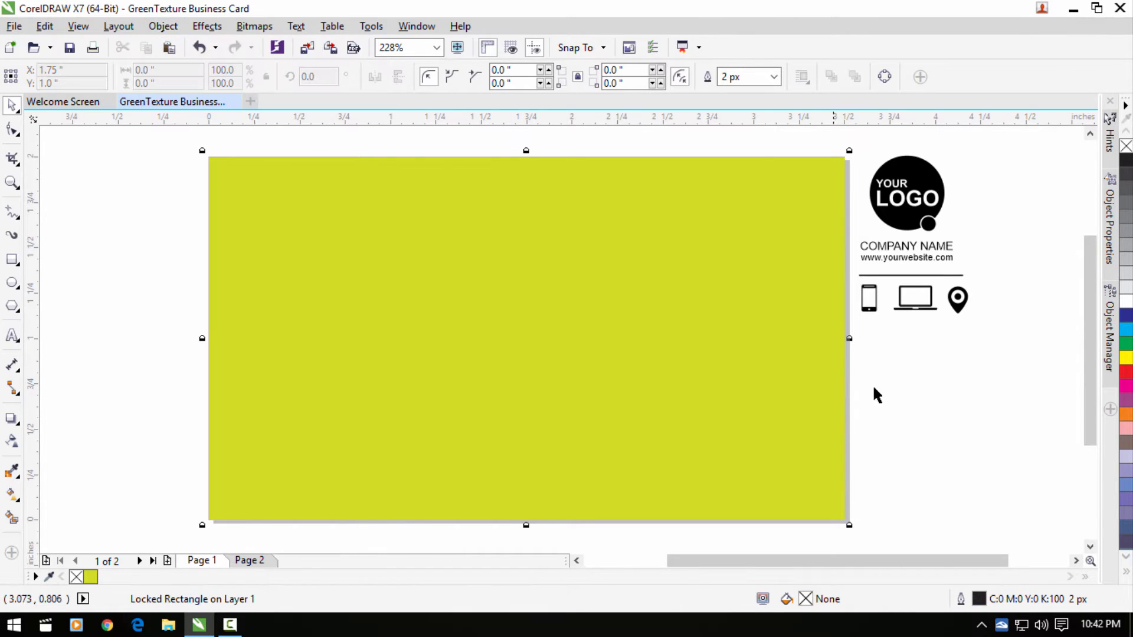
click(916, 394)
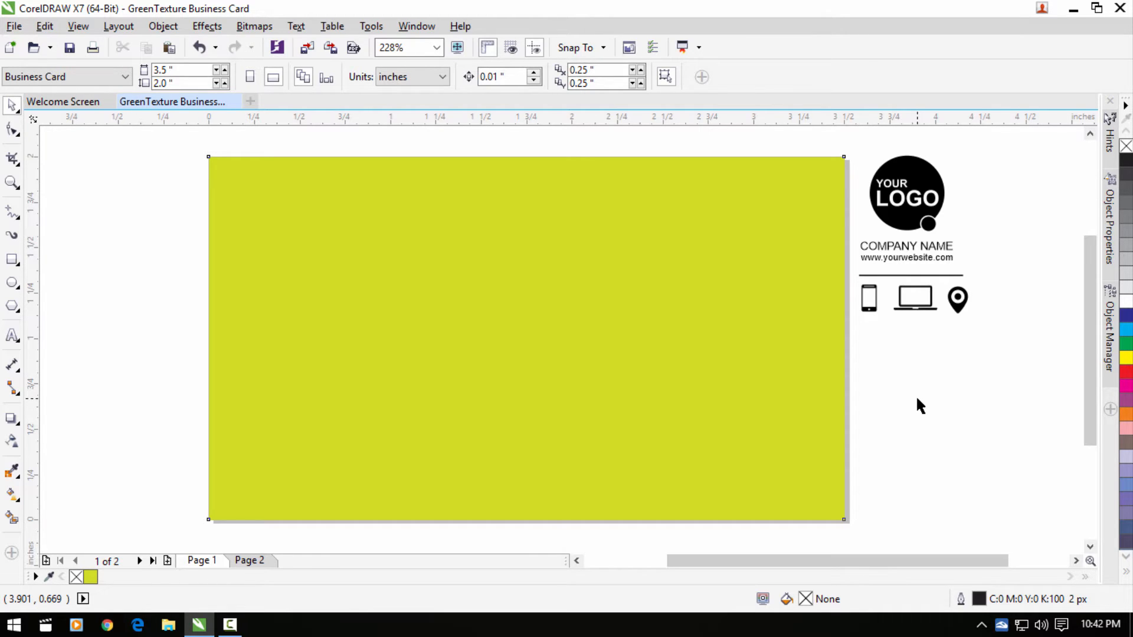
- Import the Fabric Texture JPG and place it at original size near the card's upper-left corner
click(14, 26)
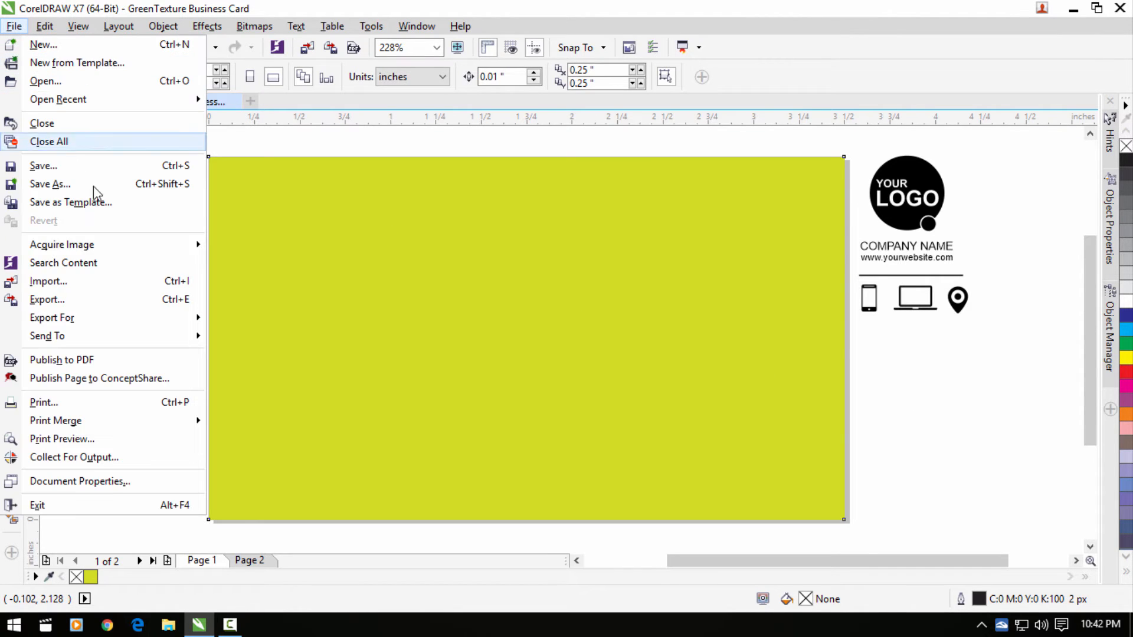
click(82, 292)
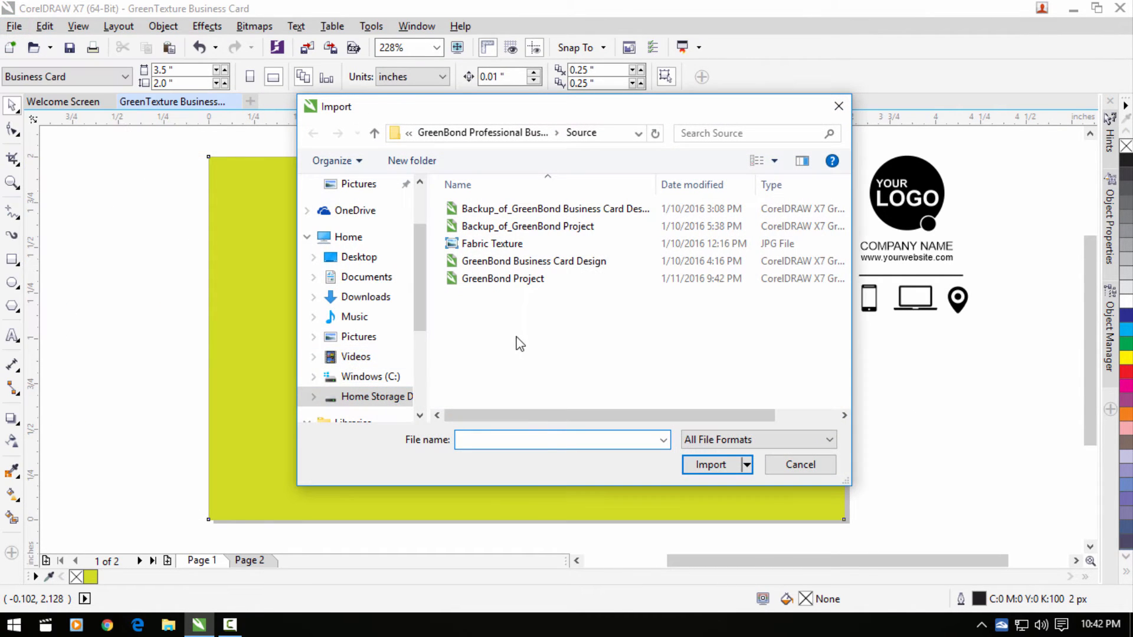
click(509, 245)
click(717, 466)
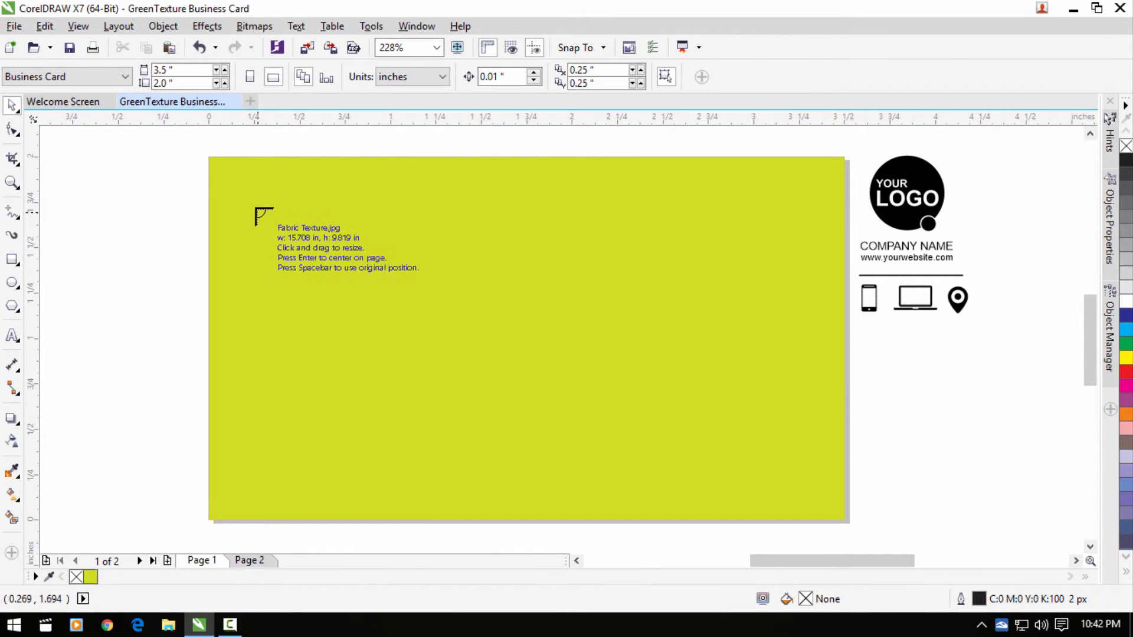
click(189, 173)
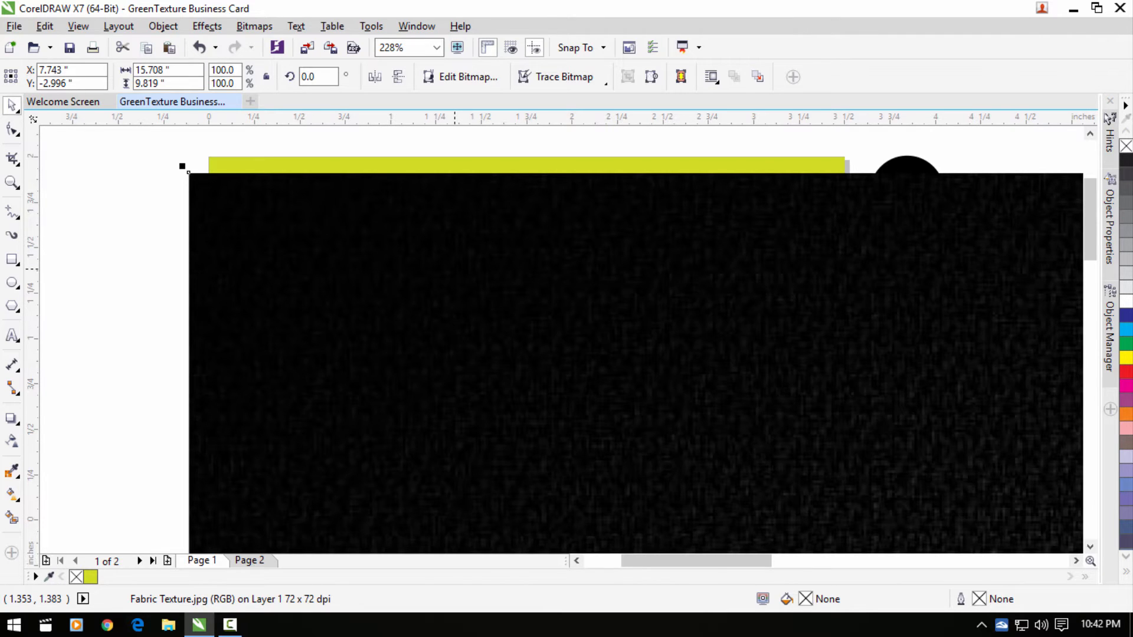
- Scale the fabric texture image down proportionally to about 2.69 by 1.68 inches over the card
scroll(454, 270, down, 3)
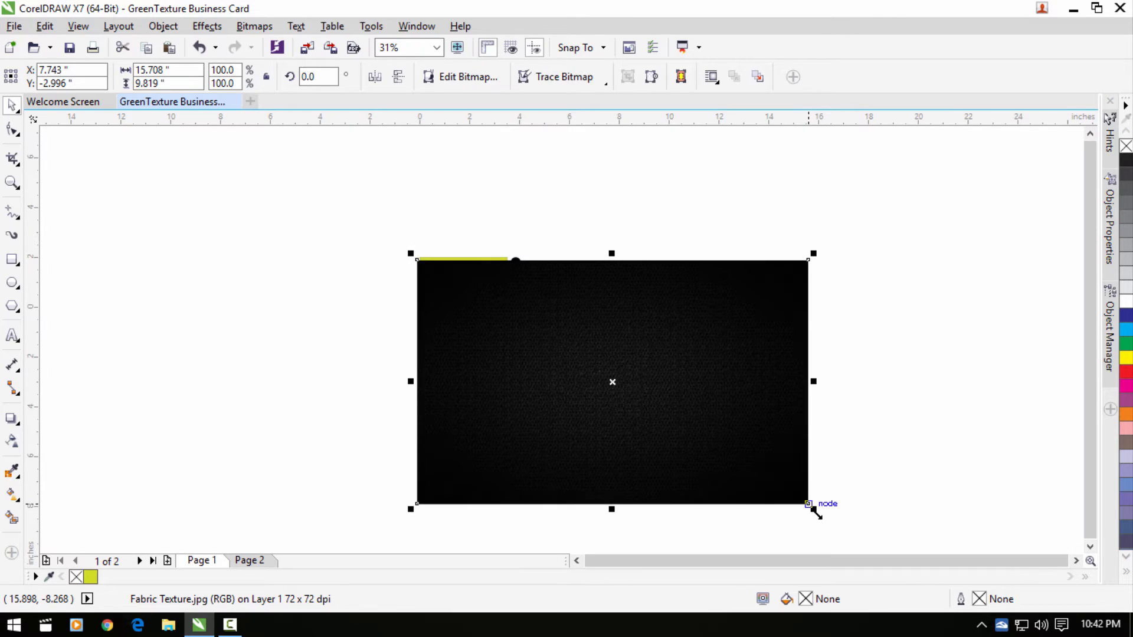
drag(816, 514, 502, 308)
scroll(400, 291, up, 4)
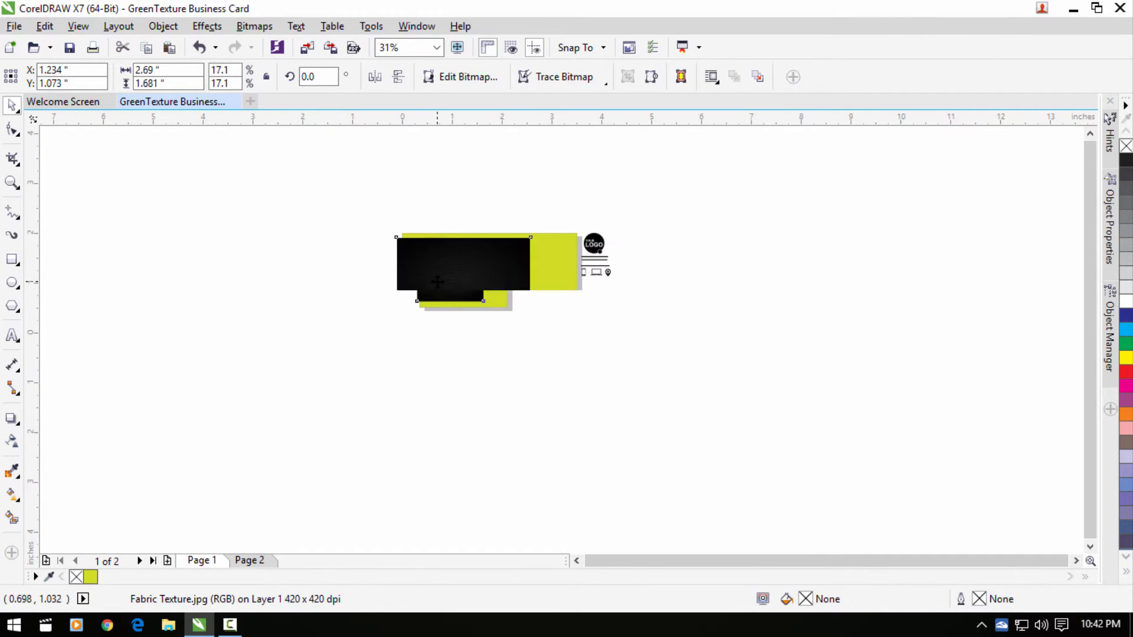
click(11, 182)
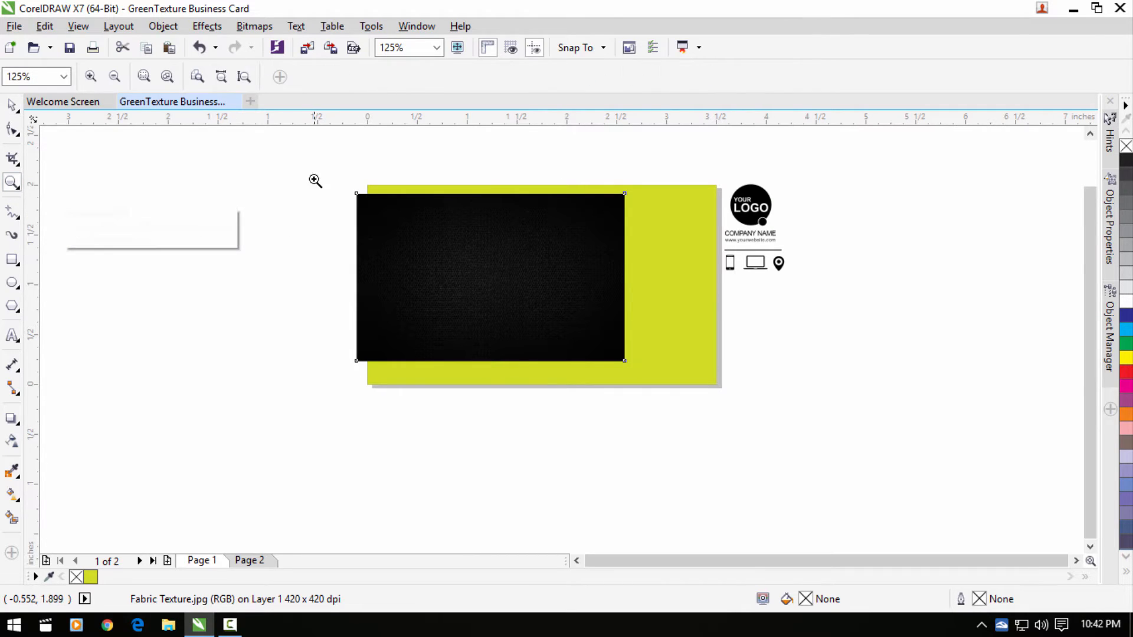
drag(332, 170, 796, 427)
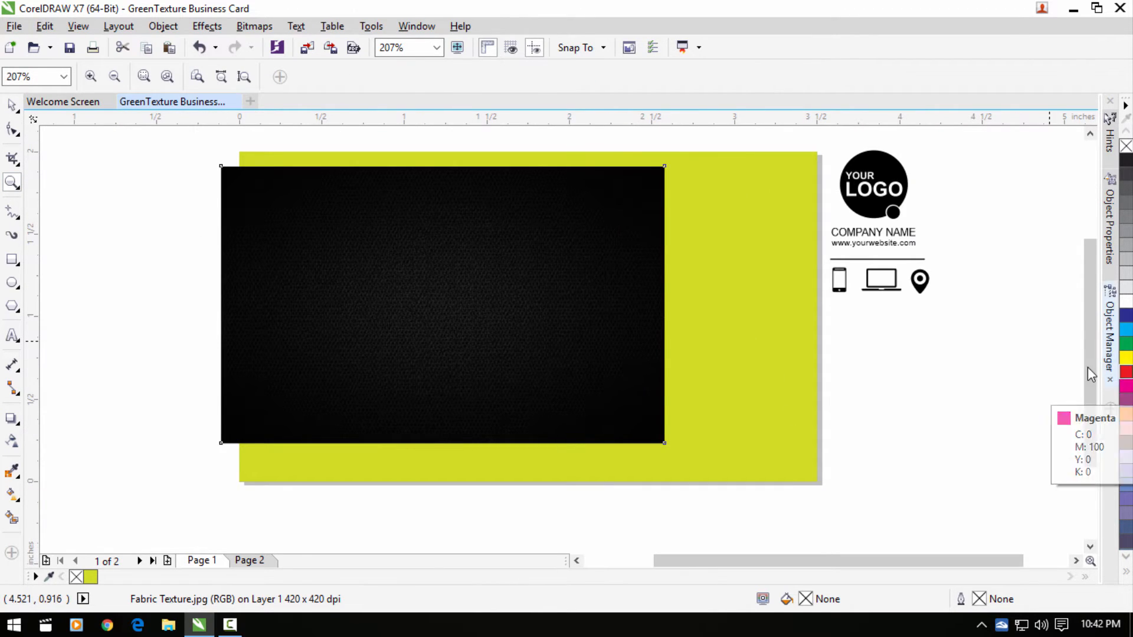
- Move the fabric texture image so its upper-left corner snaps to the card's upper-left corner
mouse_move(1086, 361)
mouse_down()
mouse_move(1086, 343)
mouse_move(1086, 357)
mouse_up()
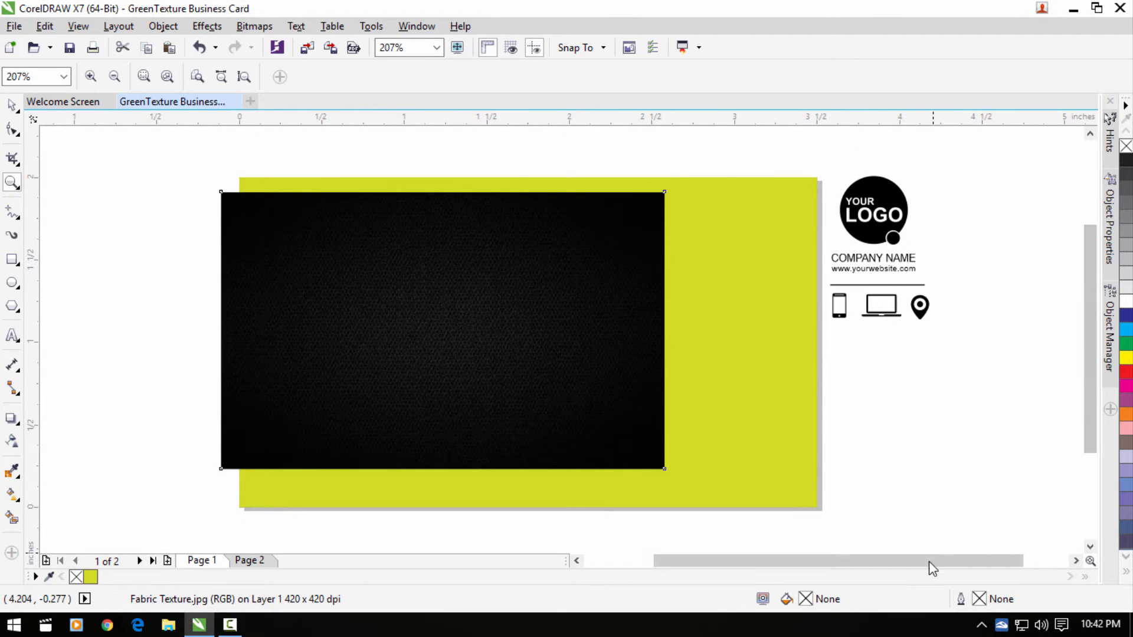
drag(929, 561, 913, 561)
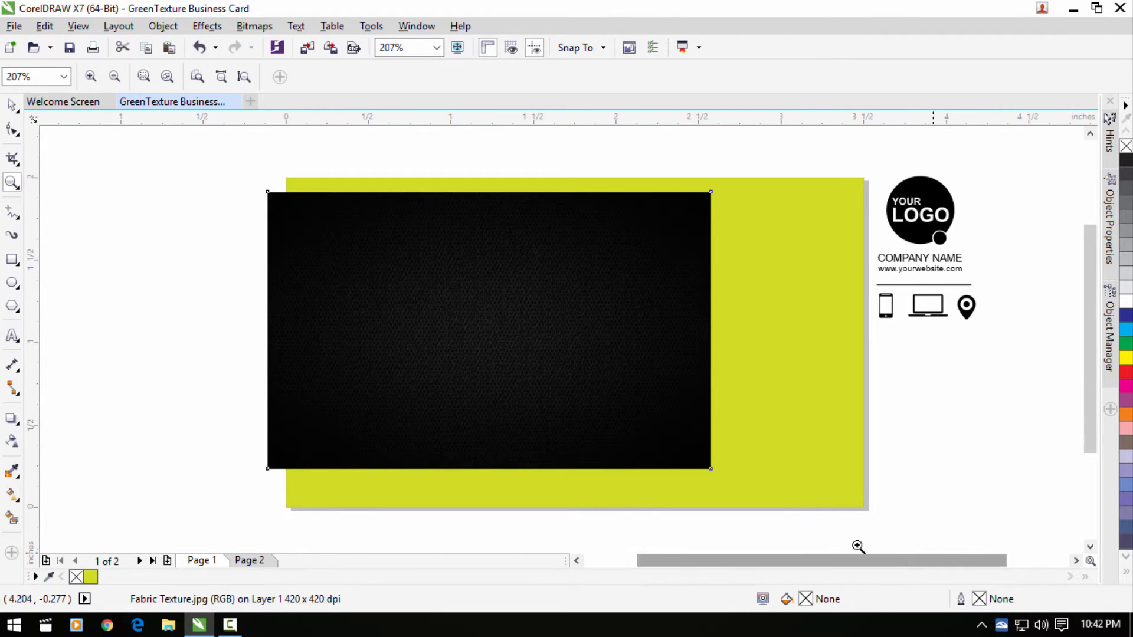
click(11, 105)
click(203, 275)
click(302, 275)
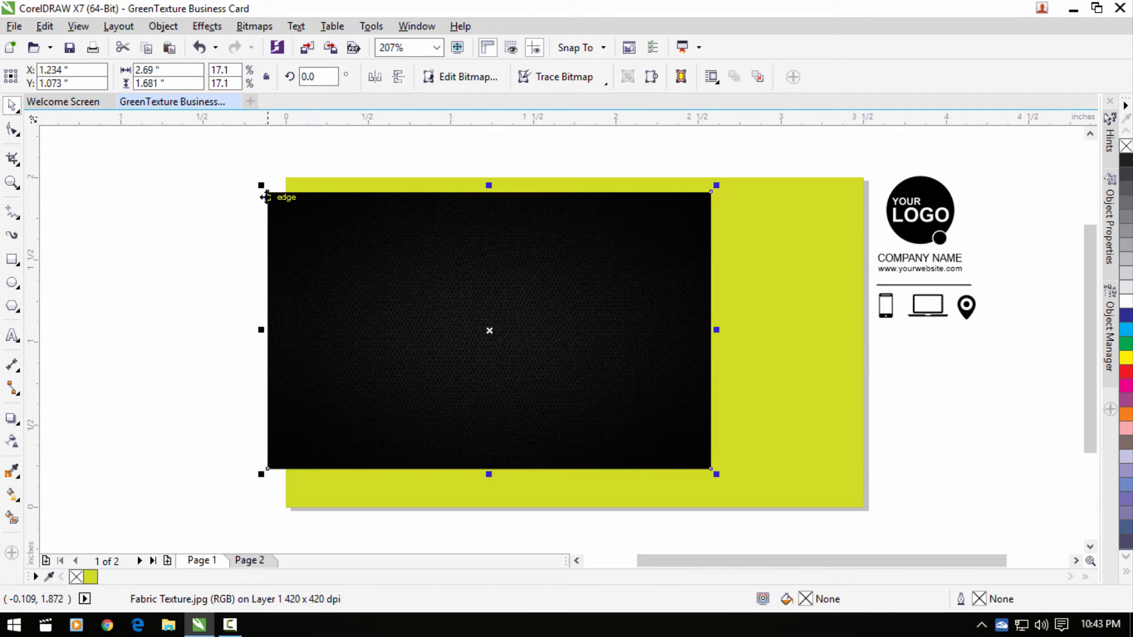
drag(267, 191, 286, 177)
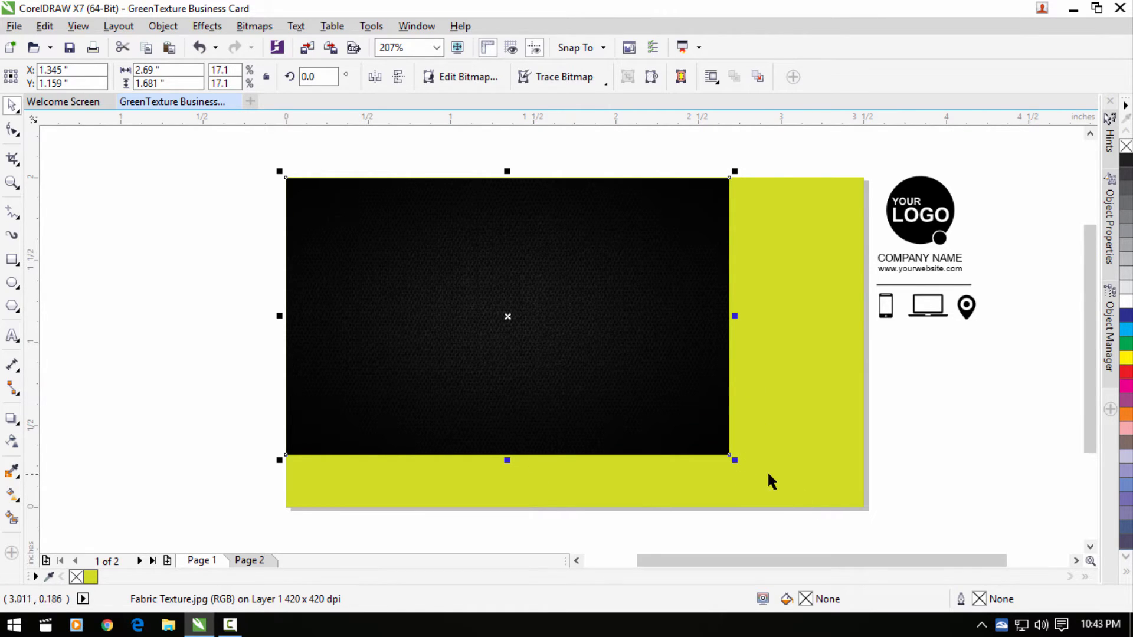
- Scale the fabric texture proportionally from its upper-left corner to about 2.97 by 1.85 inches
scroll(1090, 384, down, 1)
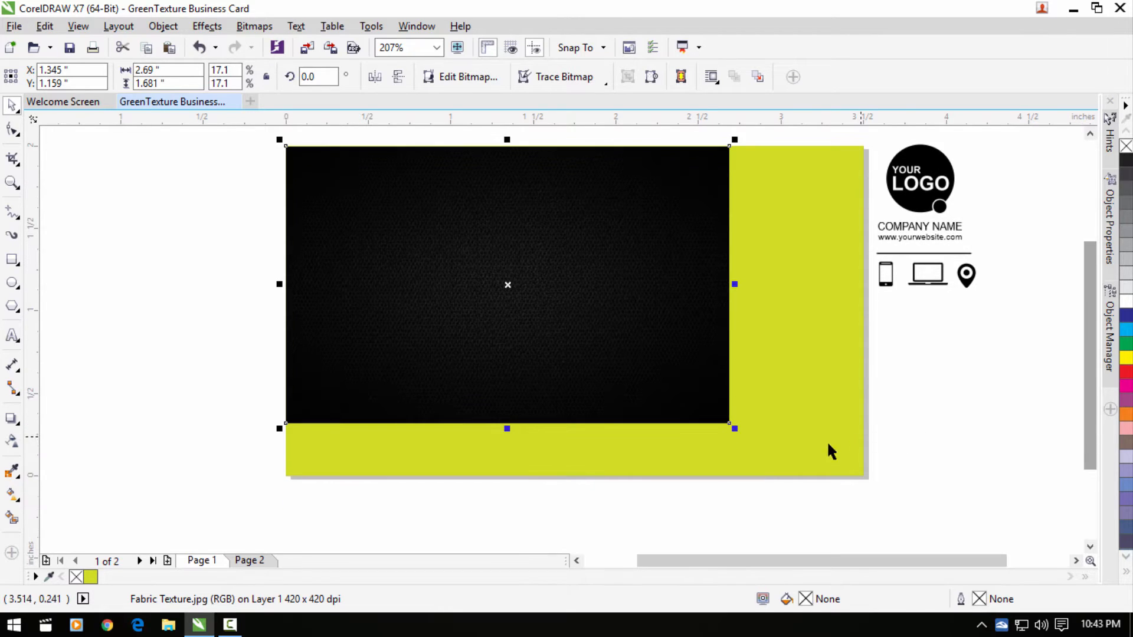
drag(825, 475, 909, 514)
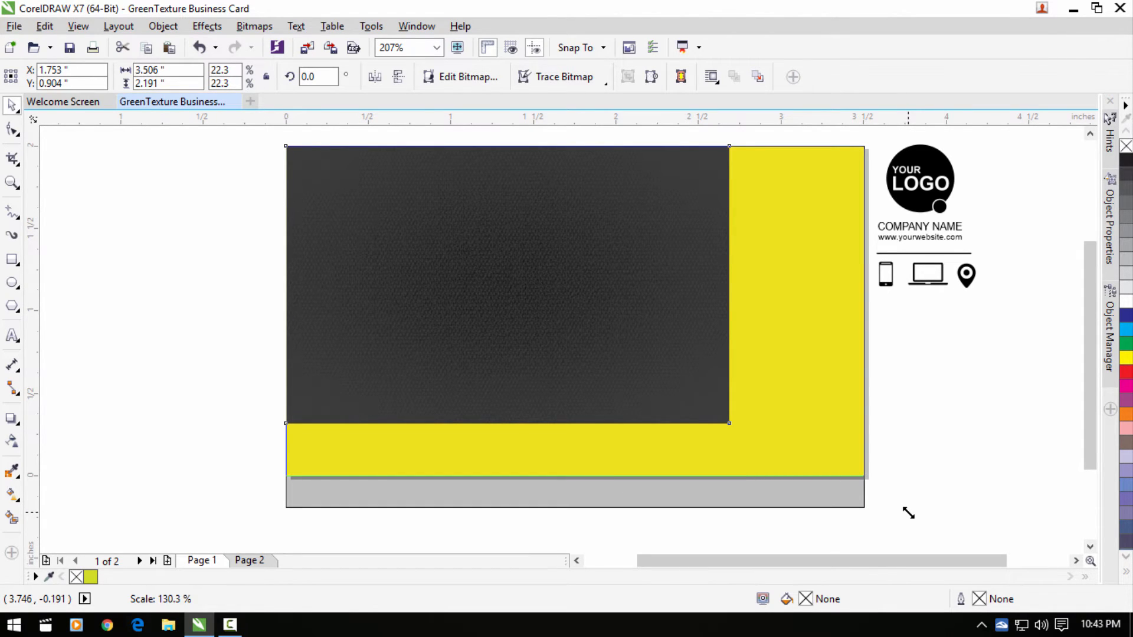
drag(905, 512, 834, 457)
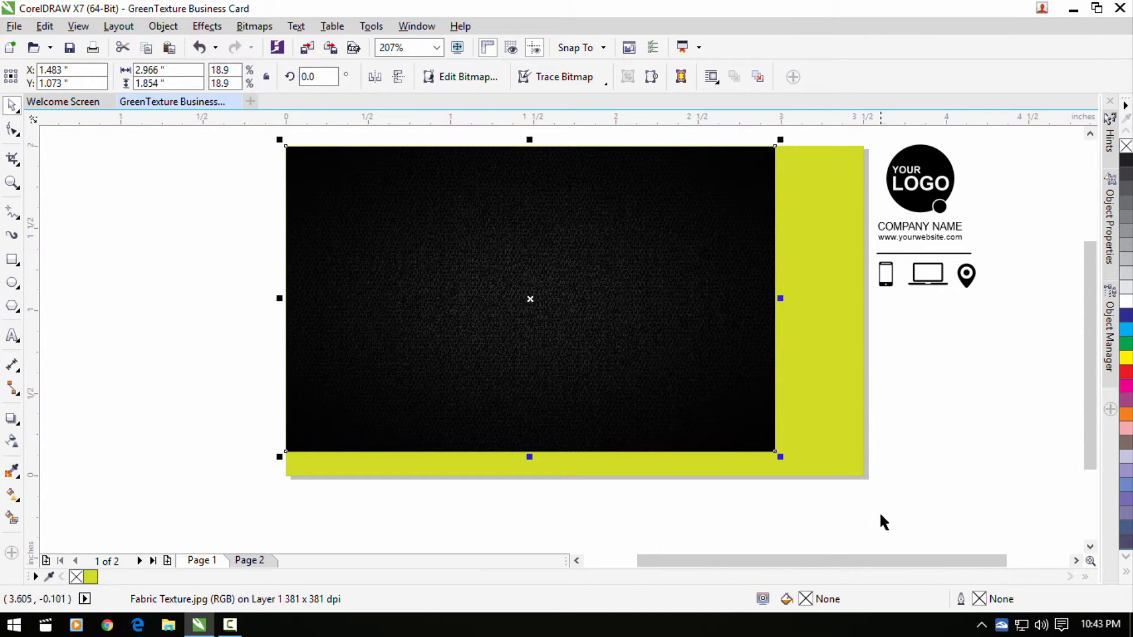
- Draw a vertical freehand guide line about 0.97 inches long on the card's right edge, extending below the card
click(13, 216)
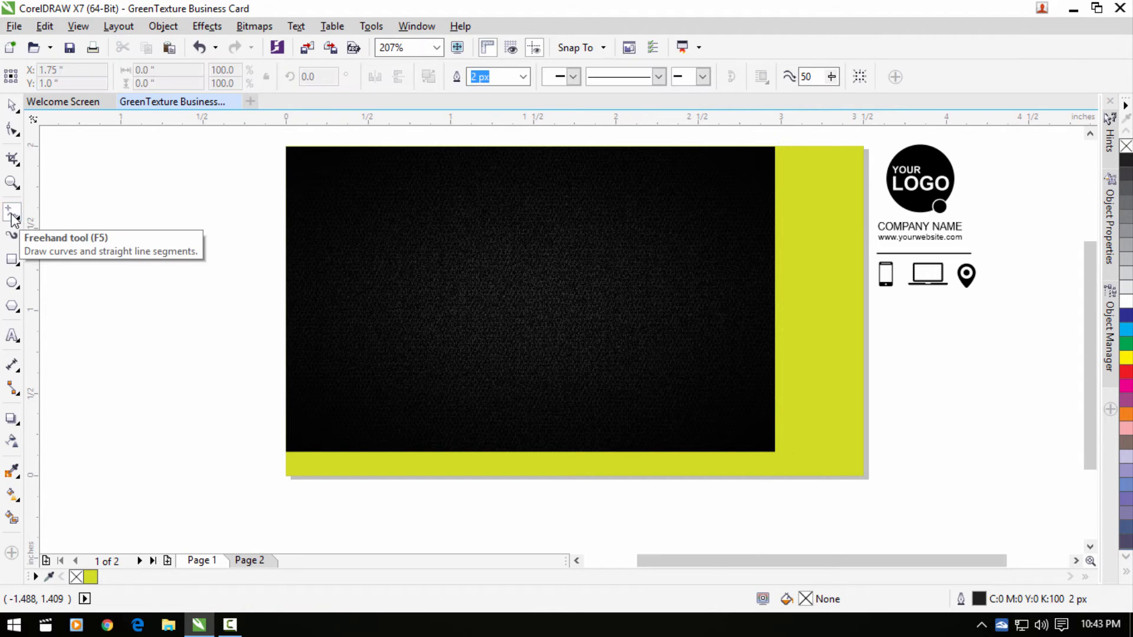
click(862, 423)
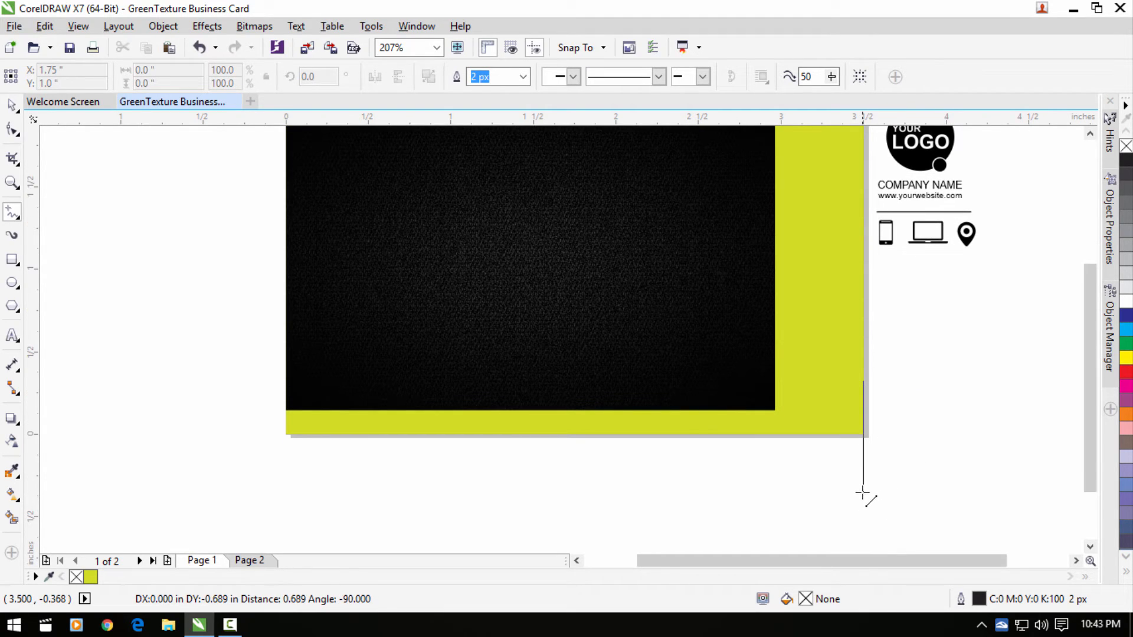
click(864, 542)
drag(1086, 396, 1086, 384)
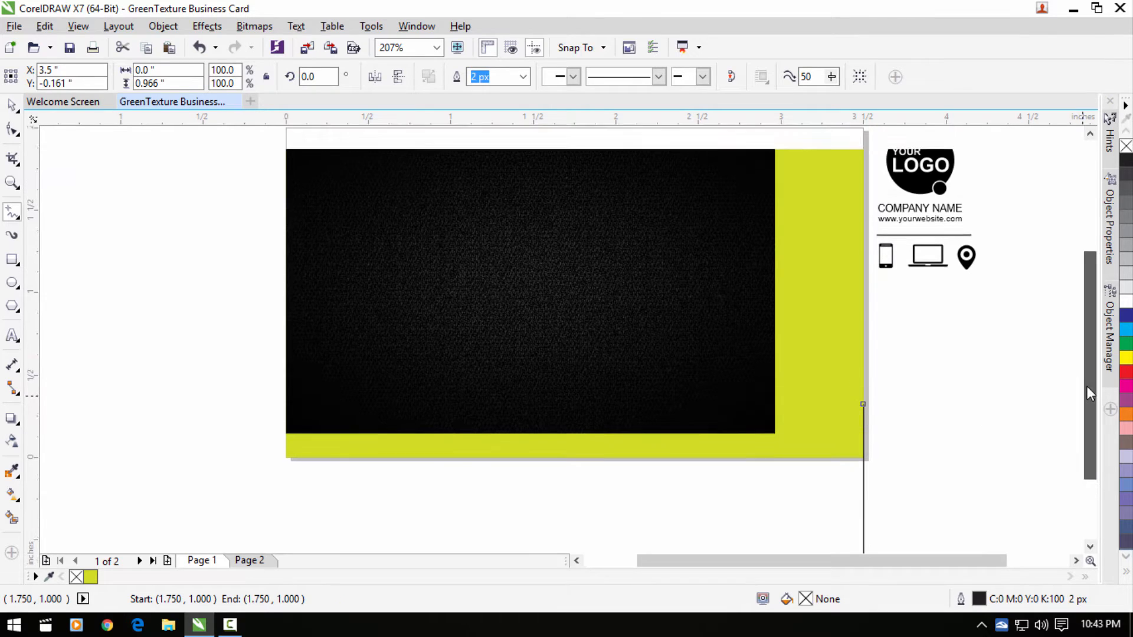
- Scale the fabric texture proportionally to the guide line, 3.5 inches wide and about 2.19 inches high, and delete the line
click(12, 105)
click(604, 402)
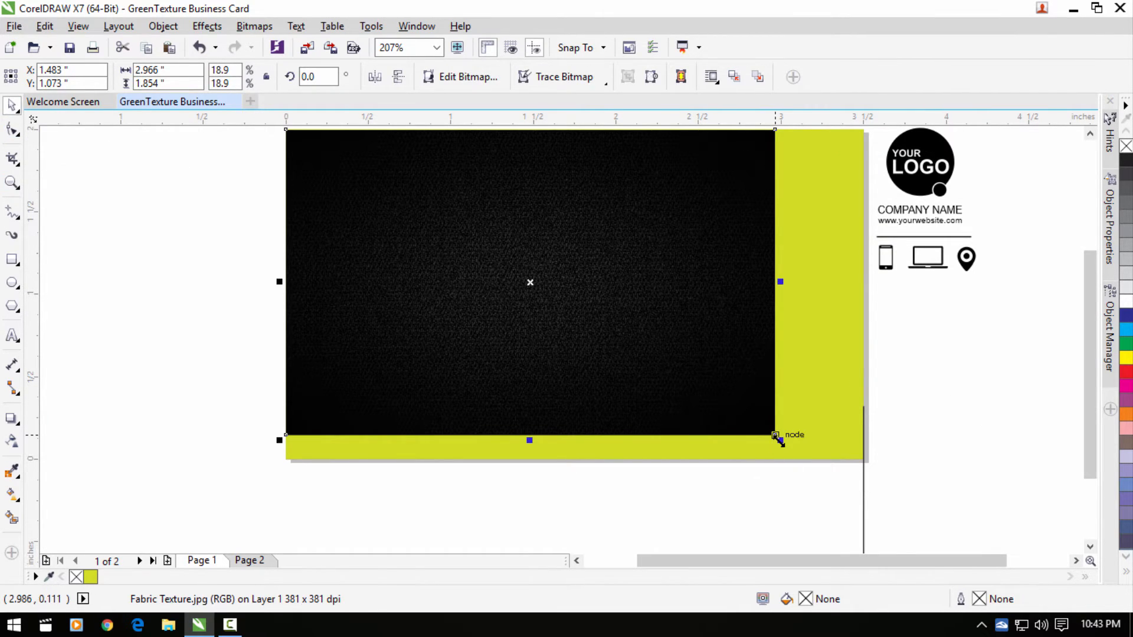
drag(779, 440, 866, 515)
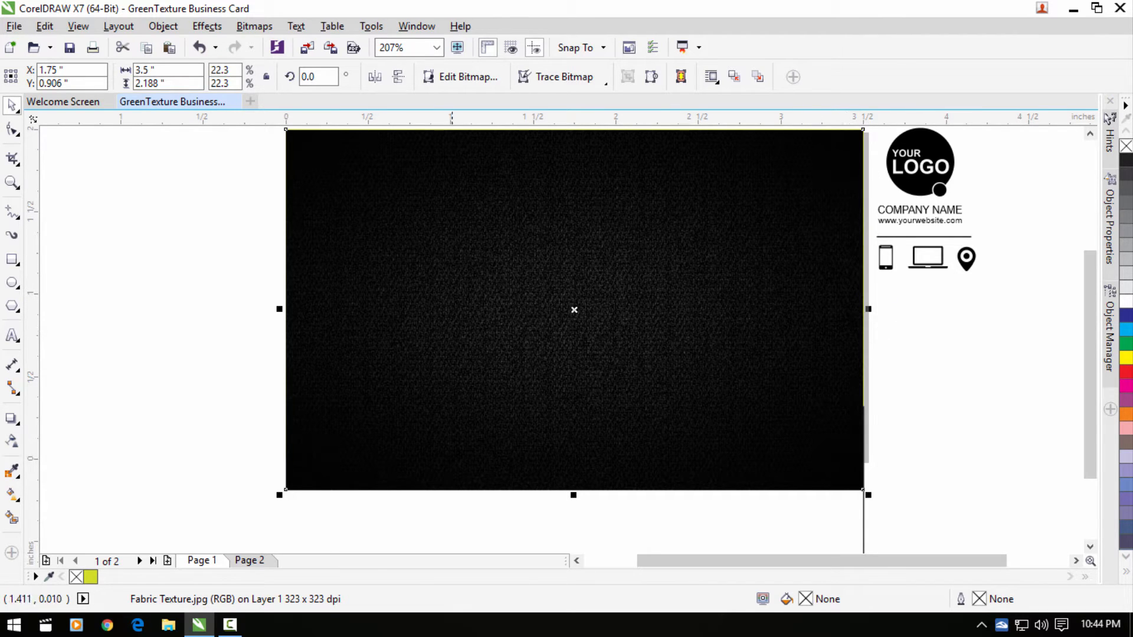
click(864, 528)
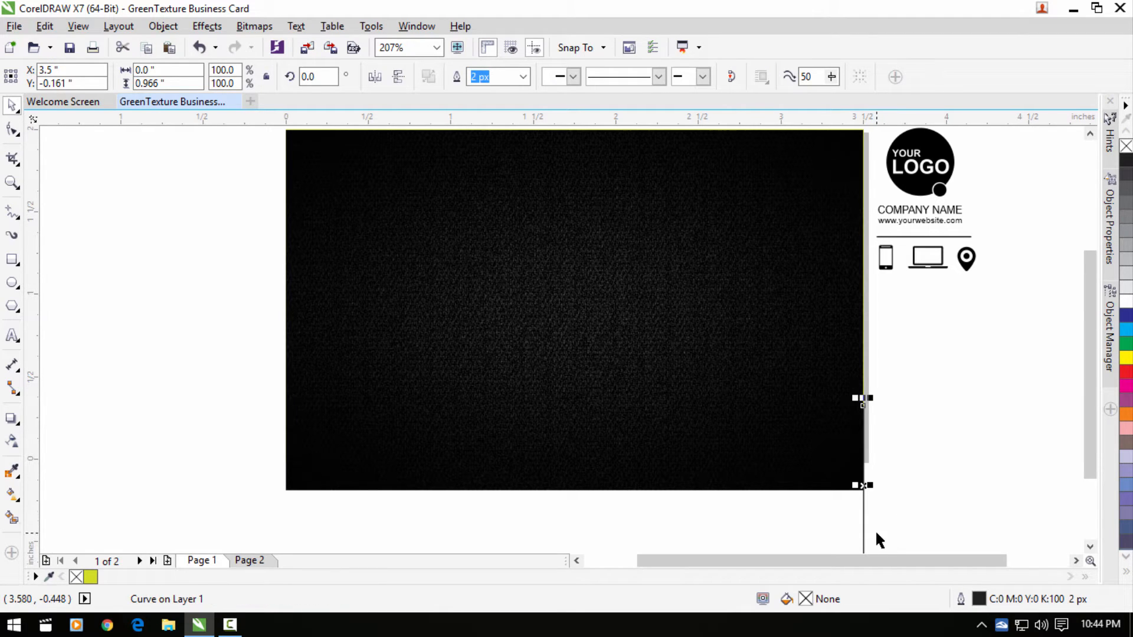
key(Delete)
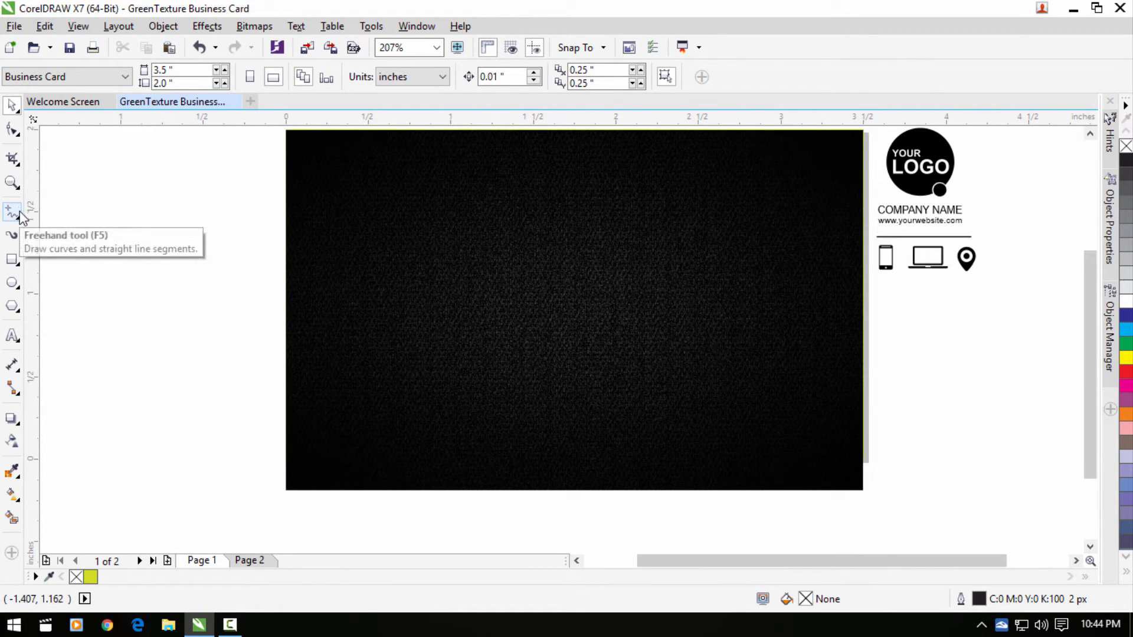
- Crop the fabric texture to the card's bottom edge by moving its two lower nodes onto the card's lower corners, and deselect it
click(13, 129)
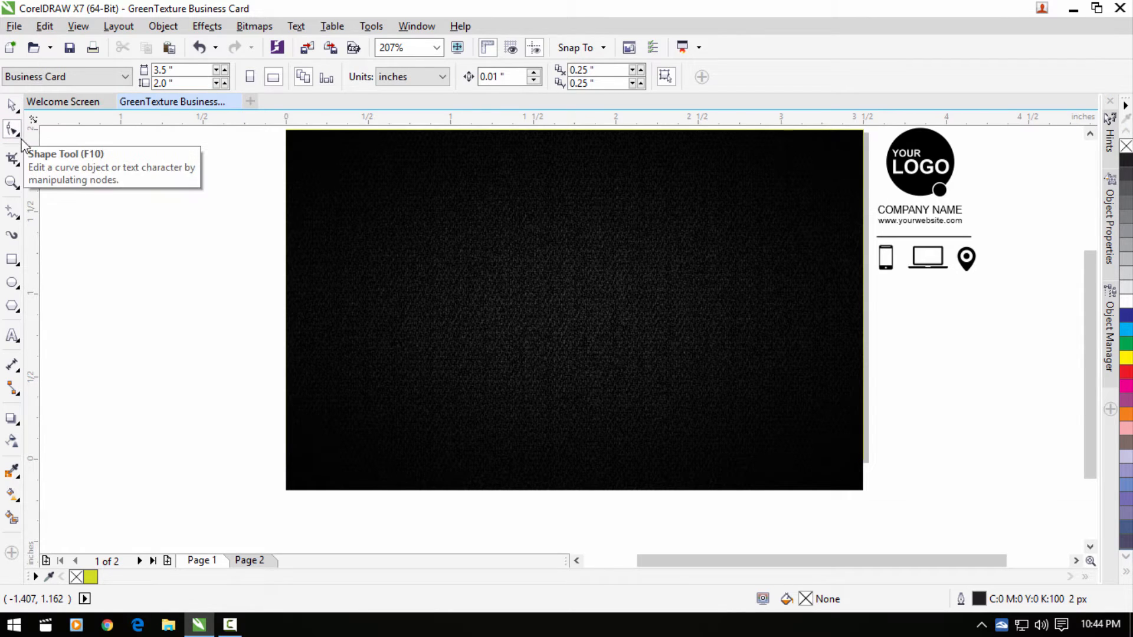
click(292, 490)
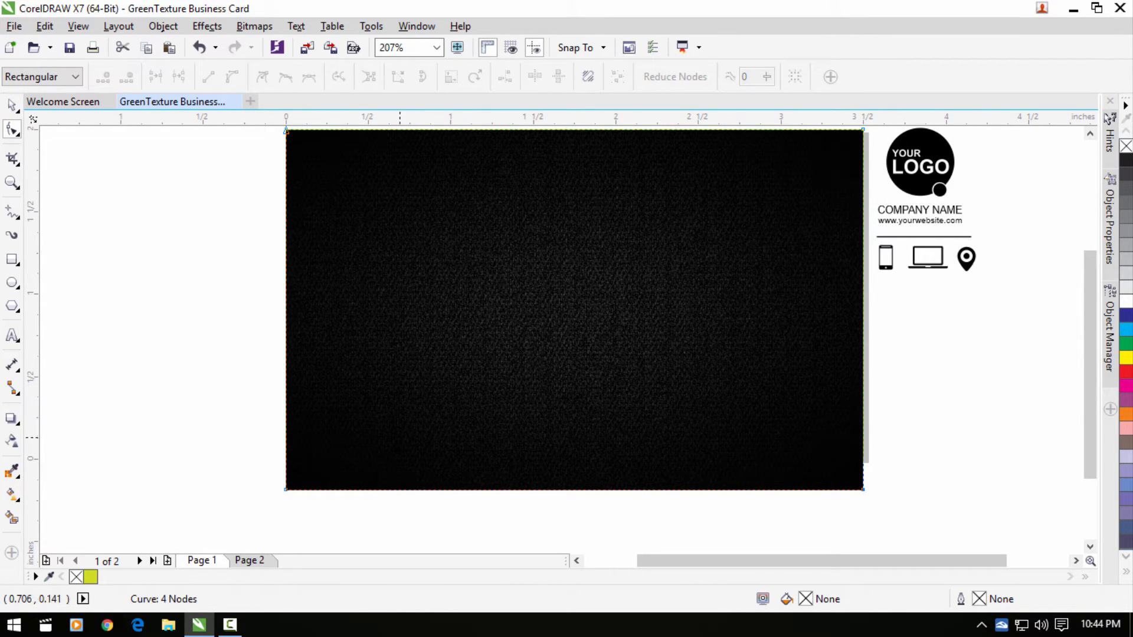
drag(286, 489, 421, 277)
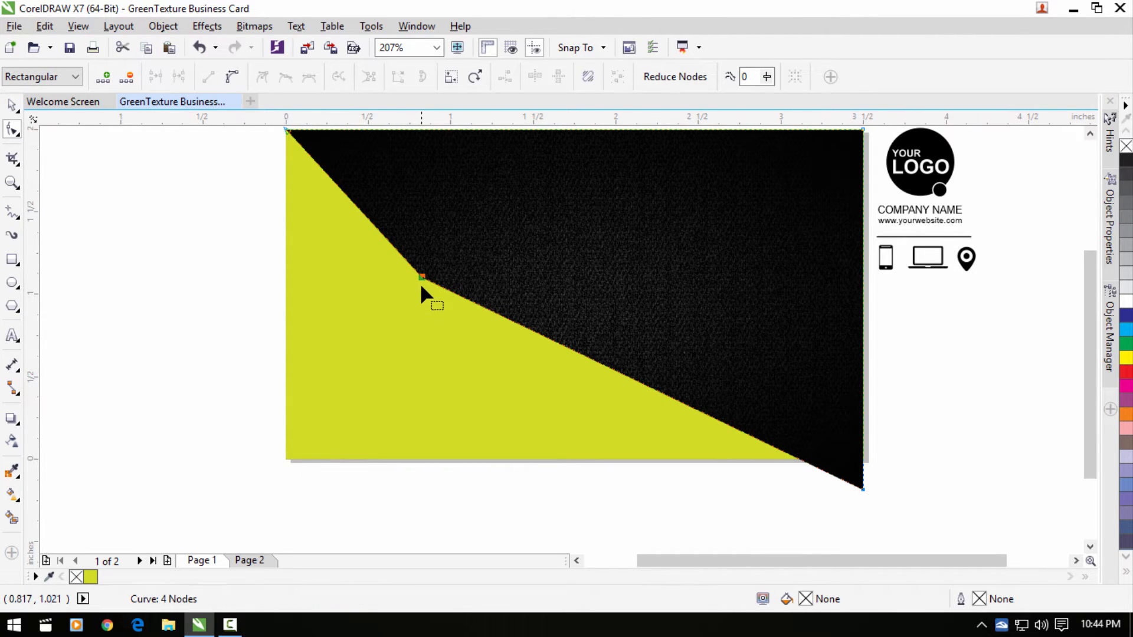
drag(421, 286, 286, 459)
drag(863, 489, 860, 458)
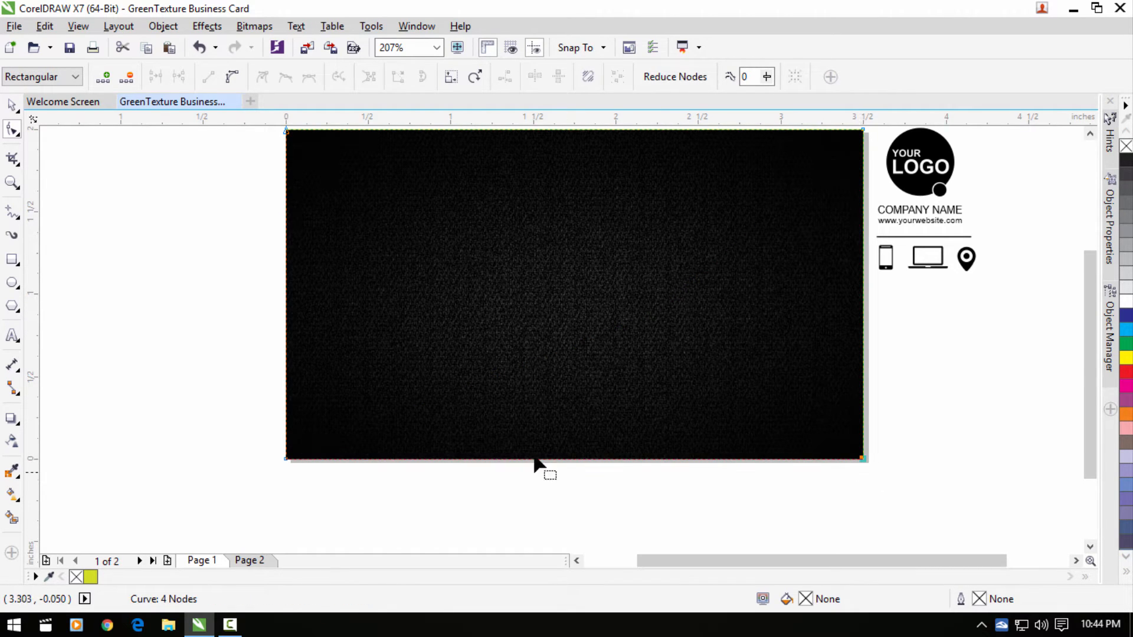
drag(1094, 342, 1093, 319)
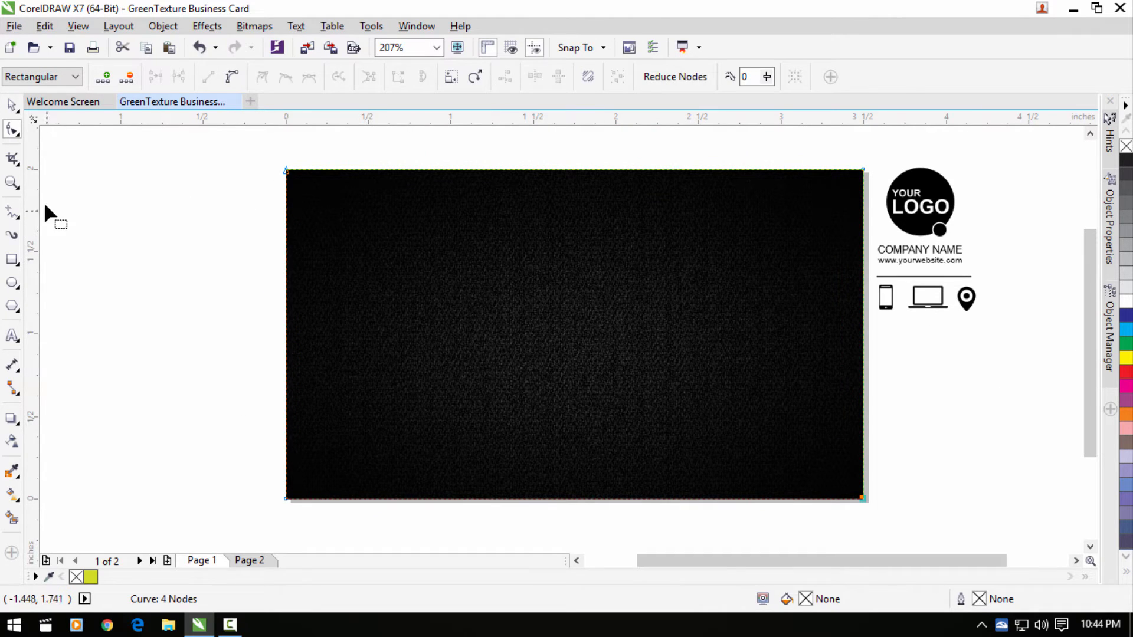
click(12, 106)
click(87, 210)
- Copy the card-sized fabric texture from Page 1 and paste it onto Page 2
click(384, 409)
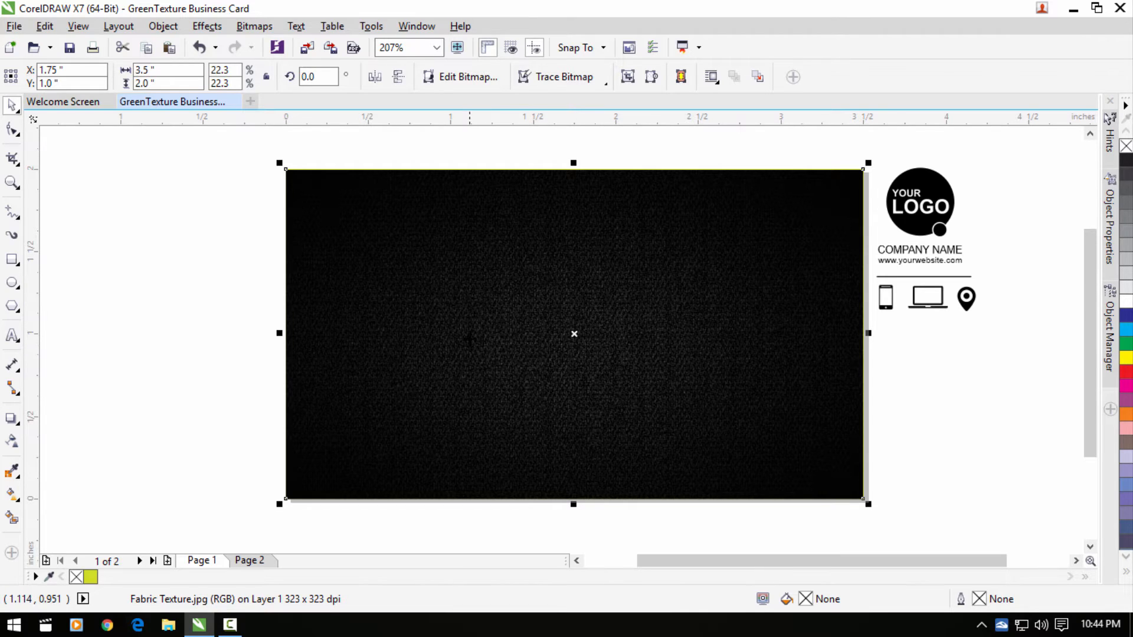
right_click(470, 340)
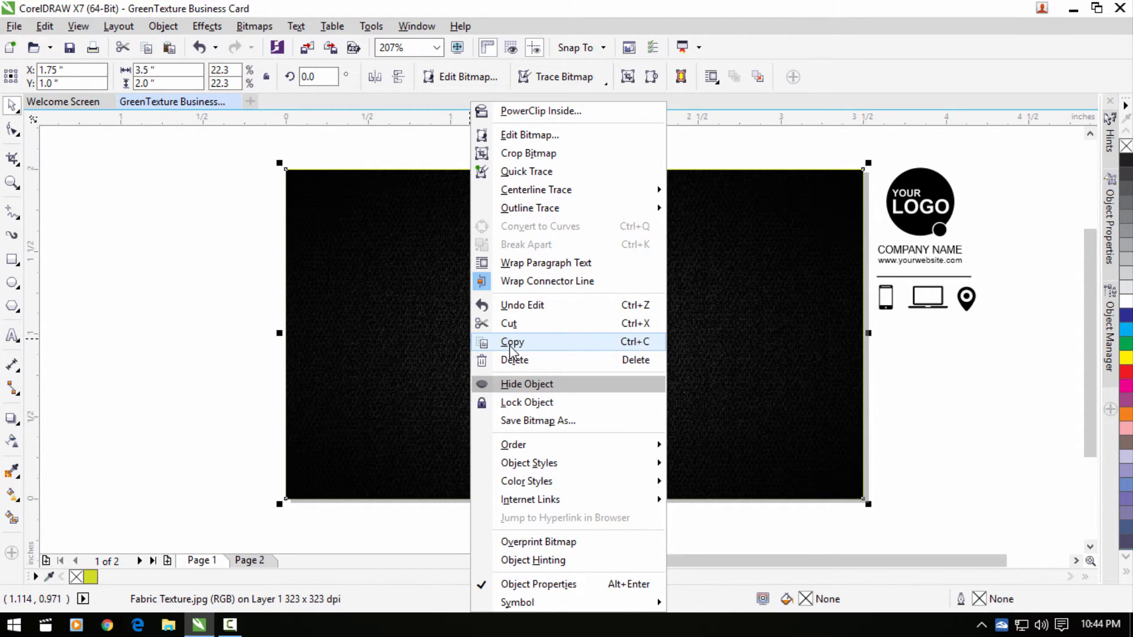
click(509, 347)
click(248, 560)
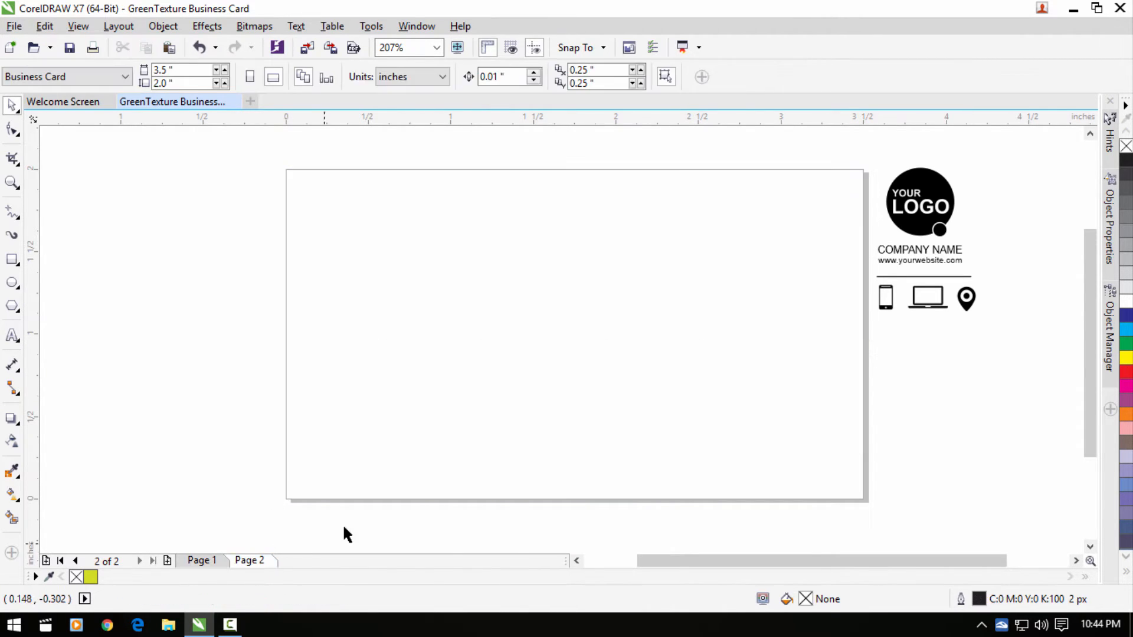
right_click(456, 350)
click(508, 462)
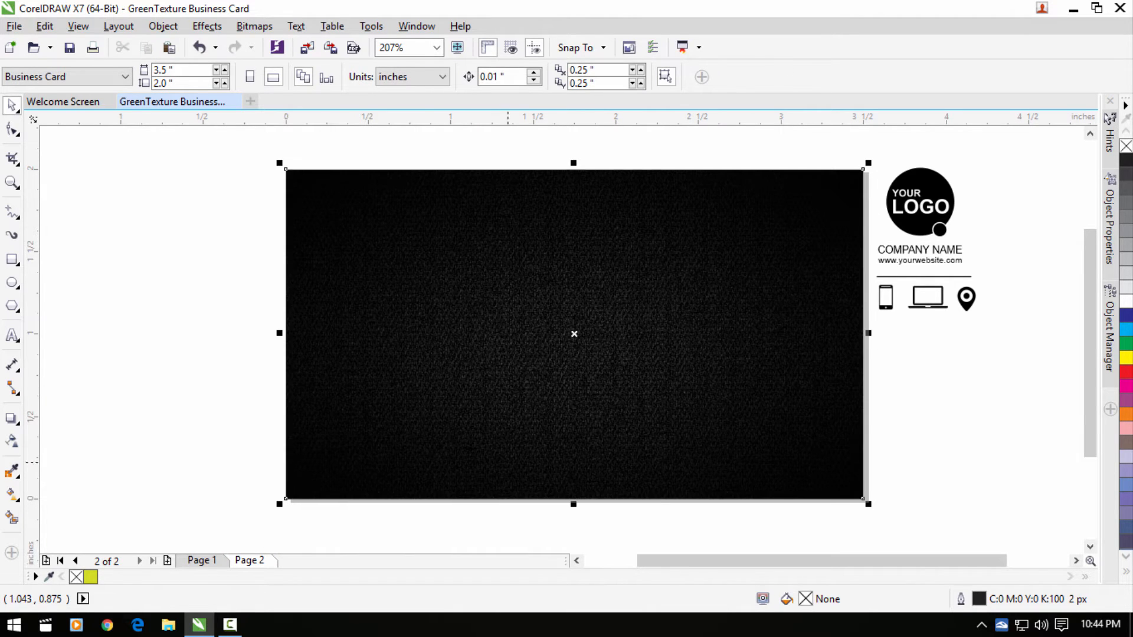
- On Page 1, move the fabric texture's lower-right node along the bottom edge to the card's midpoint, exposing a lime-green triangle
click(200, 561)
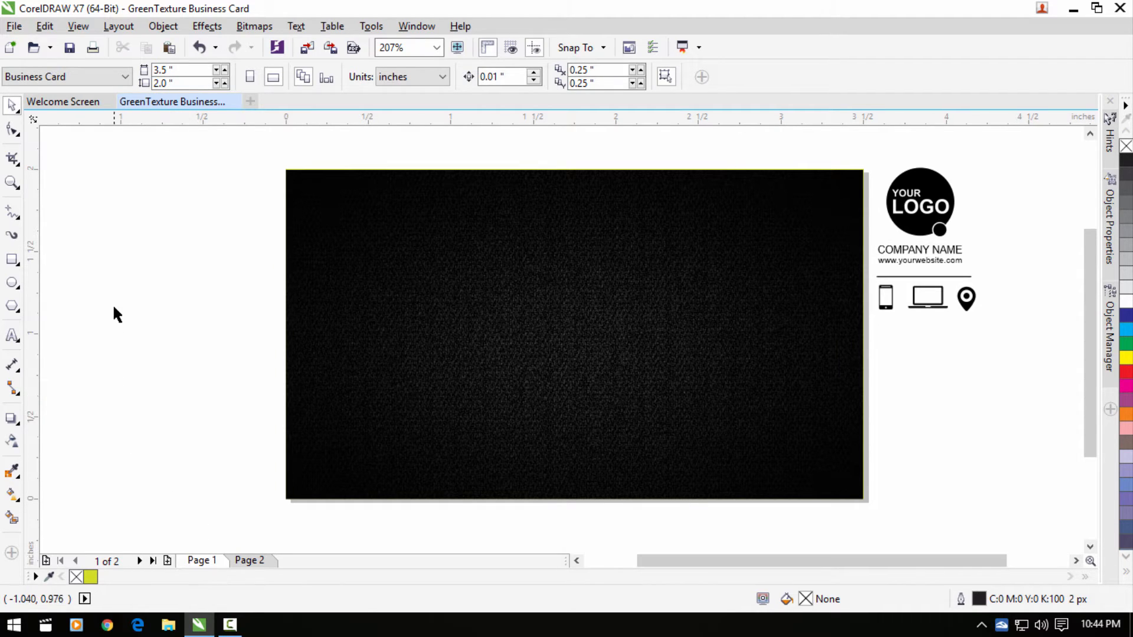
click(9, 132)
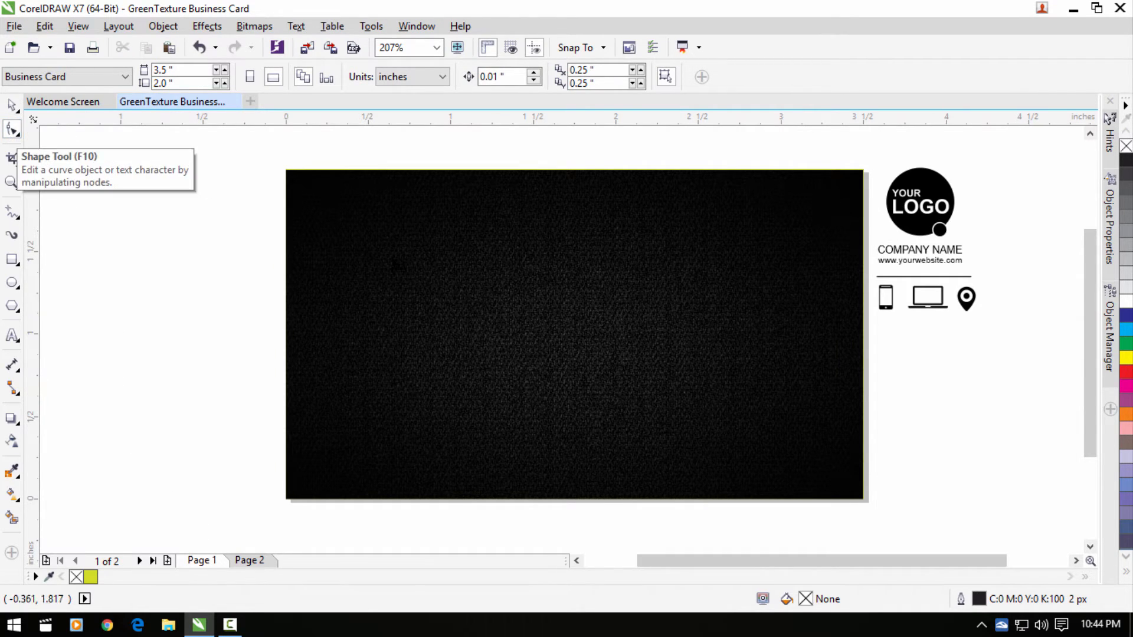
click(850, 499)
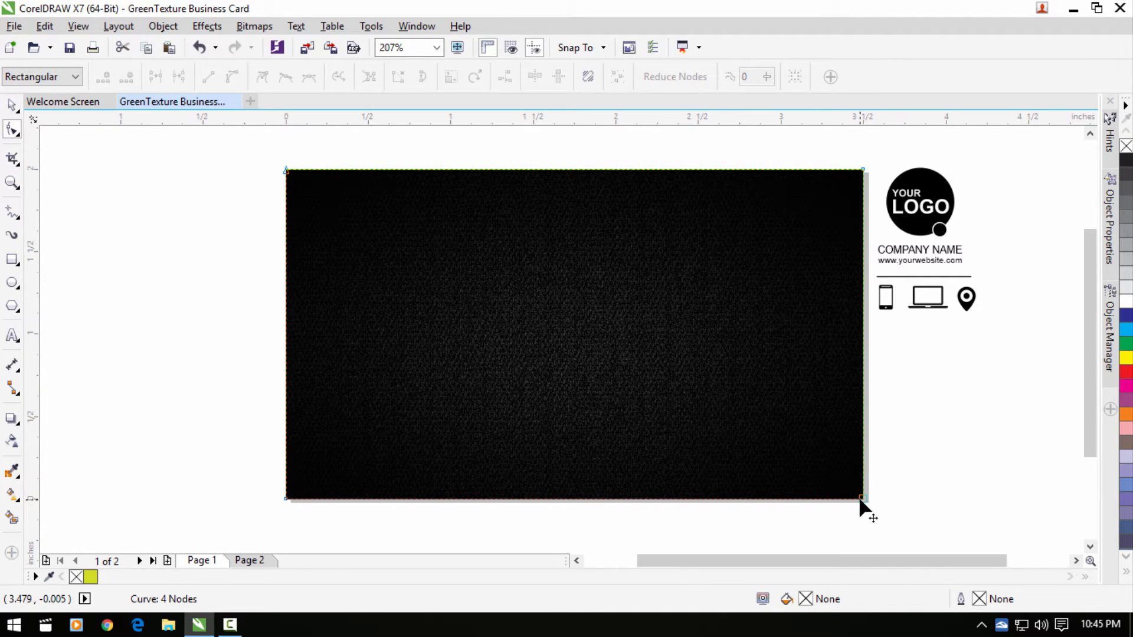
drag(863, 497, 573, 497)
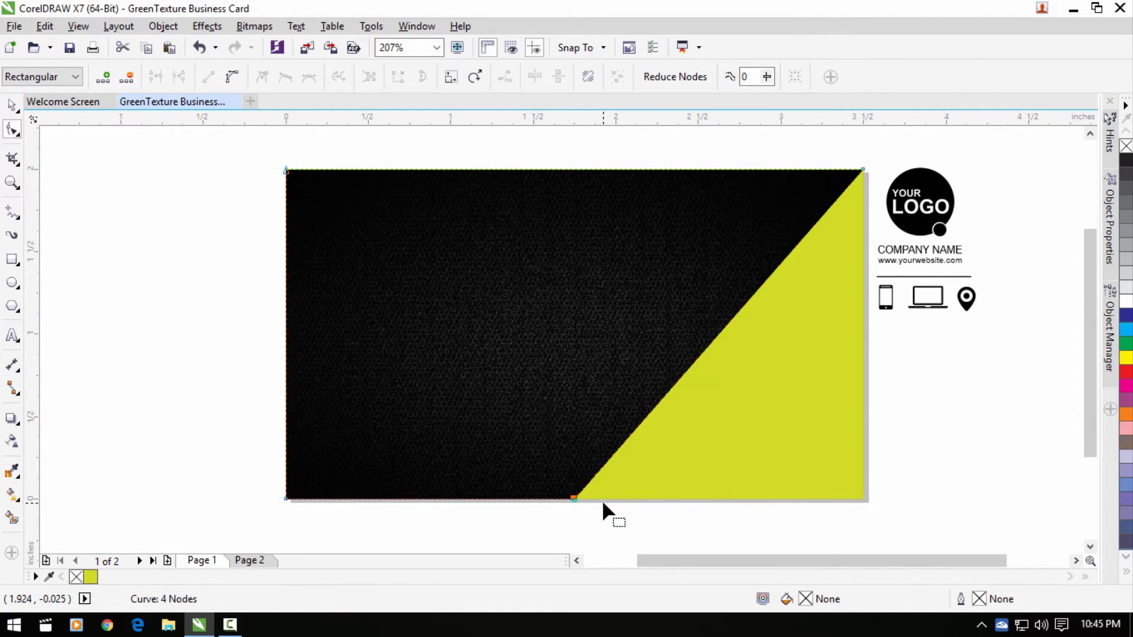
- Add a node on the fabric texture's slanted edge and move it outward to just inside the card's right edge
right_click(757, 290)
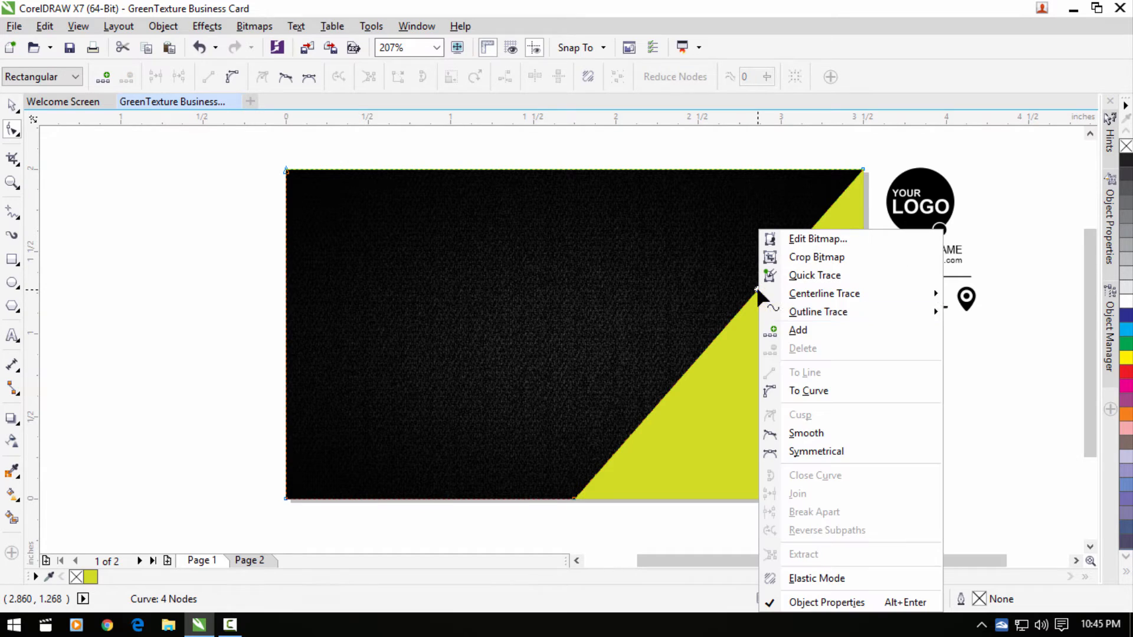
click(796, 332)
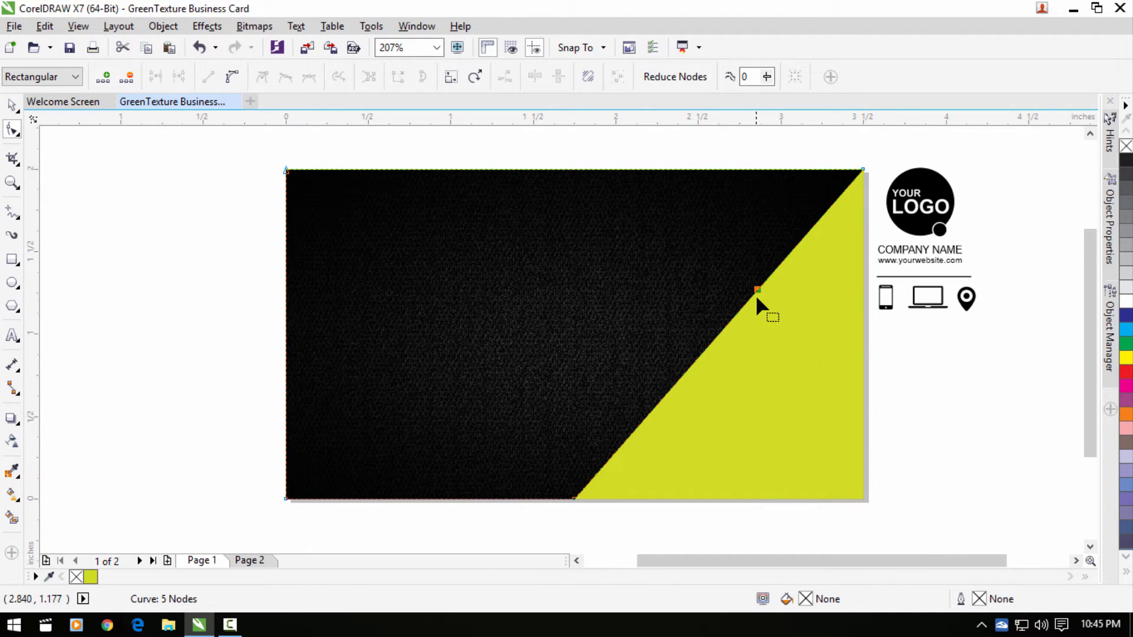
drag(757, 297, 837, 261)
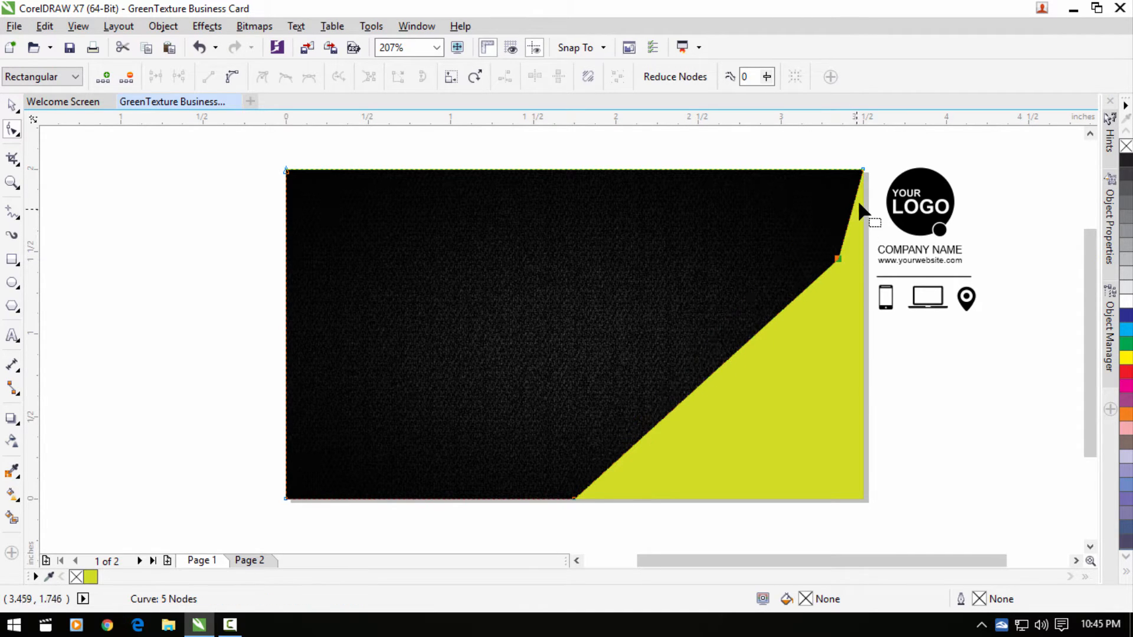
- Move the texture's upper-right node along the top edge to about 2.67 inches, raise the pointed node slightly, and select the reshaped texture
drag(864, 169, 727, 169)
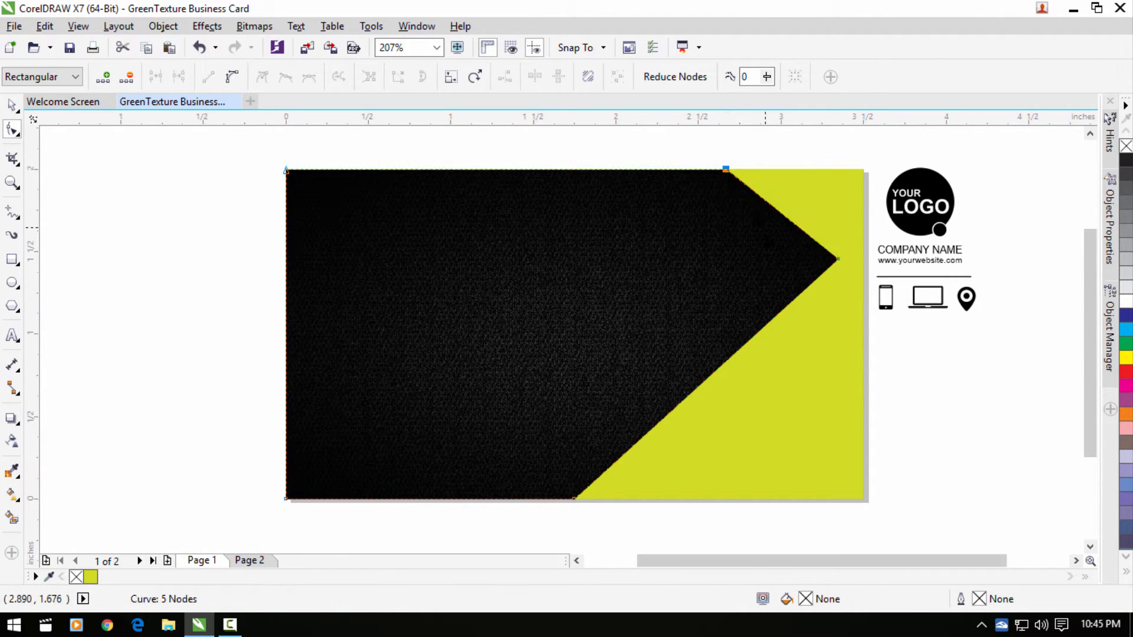
mouse_move(1088, 289)
mouse_down()
mouse_move(1086, 313)
mouse_move(1086, 300)
mouse_up()
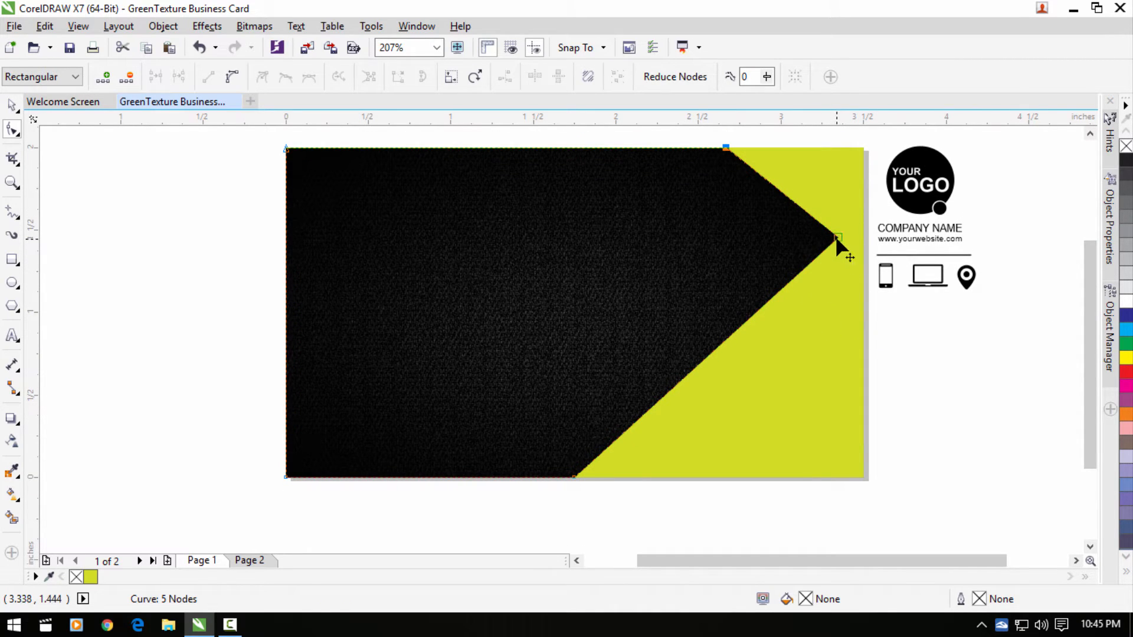
drag(838, 237, 839, 225)
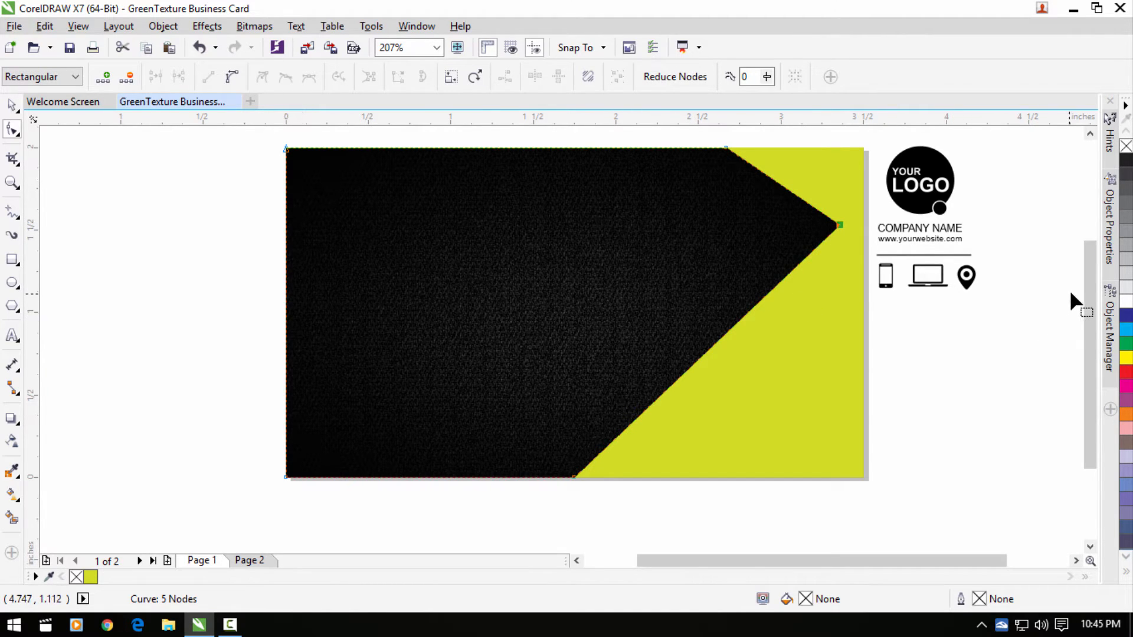
scroll(1089, 290, up, 1)
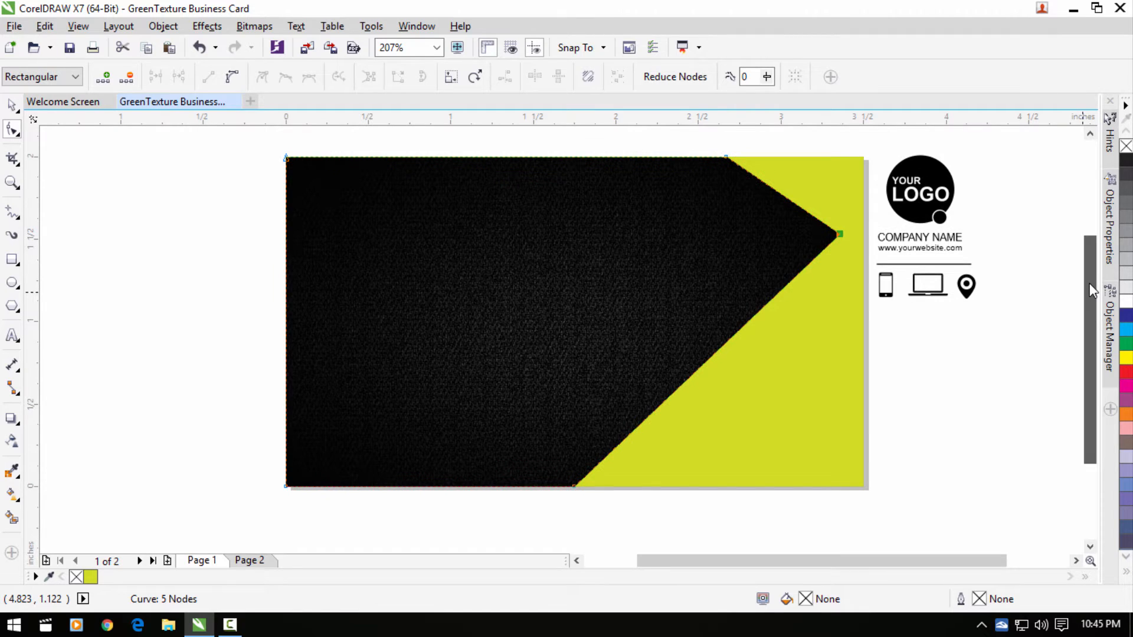
click(19, 112)
click(132, 250)
click(458, 324)
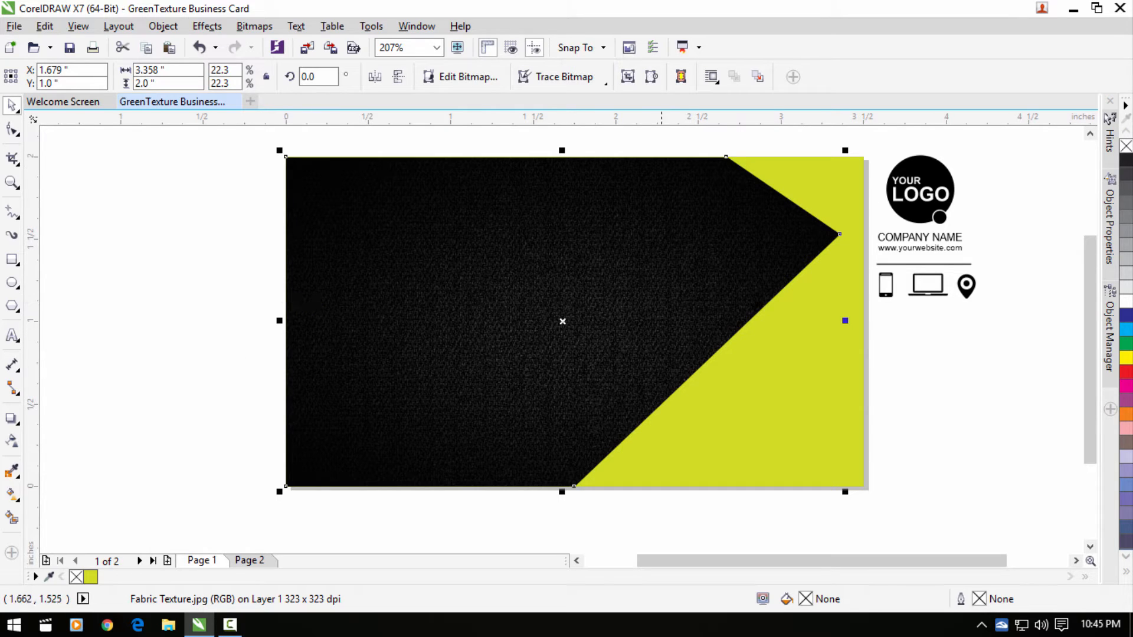
- Lock the reshaped fabric texture on Page 1 in place and leave it deselected
click(171, 27)
mouse_move(310, 345)
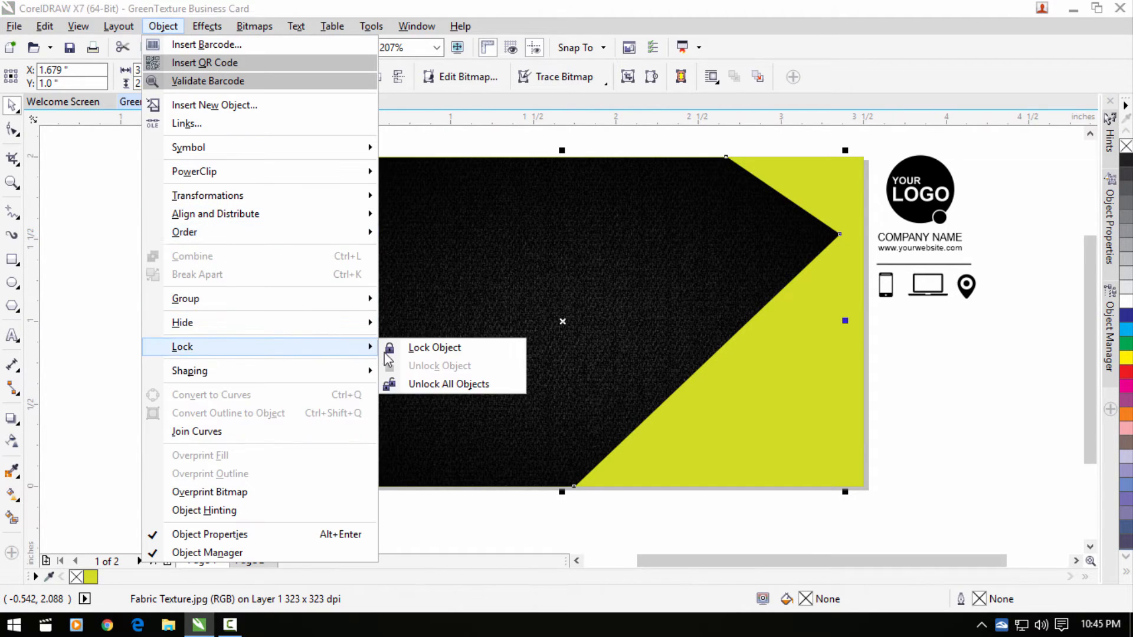
click(416, 349)
click(271, 413)
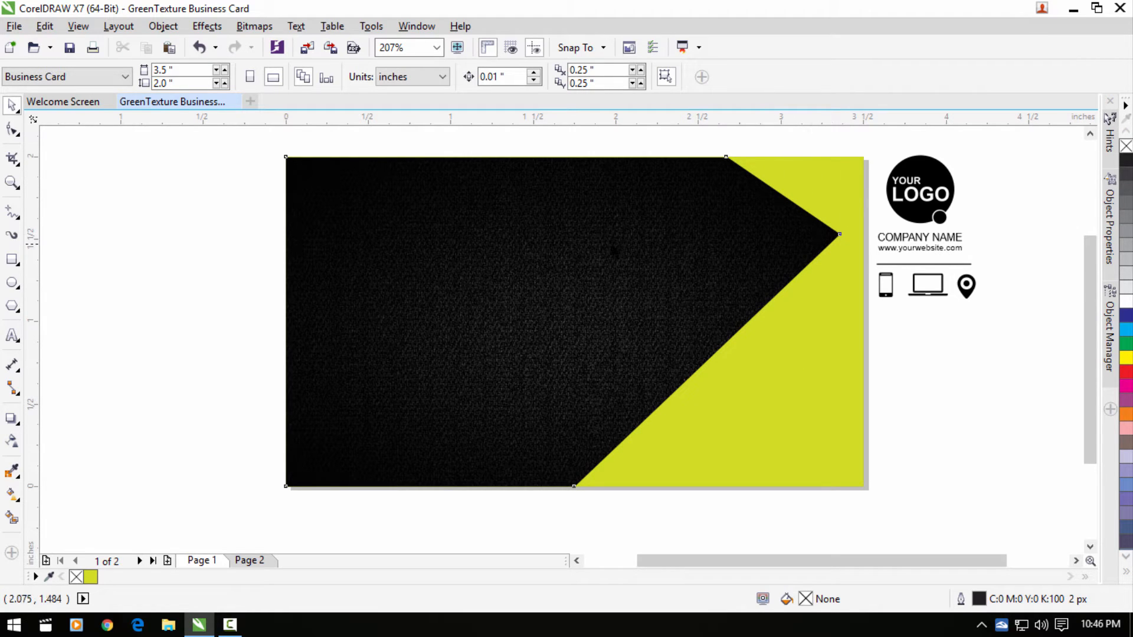
- Draw a rectangle about 1.7 by 0.75 inches over the texture's lower slanted edge and convert it to curves
click(11, 260)
drag(523, 334, 804, 458)
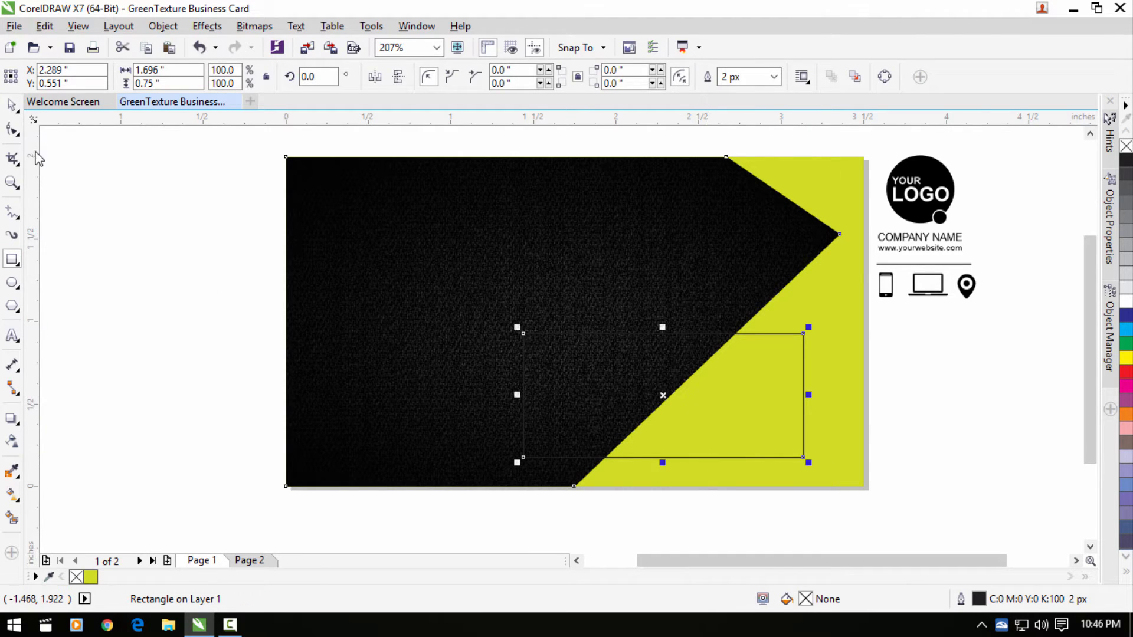
click(12, 128)
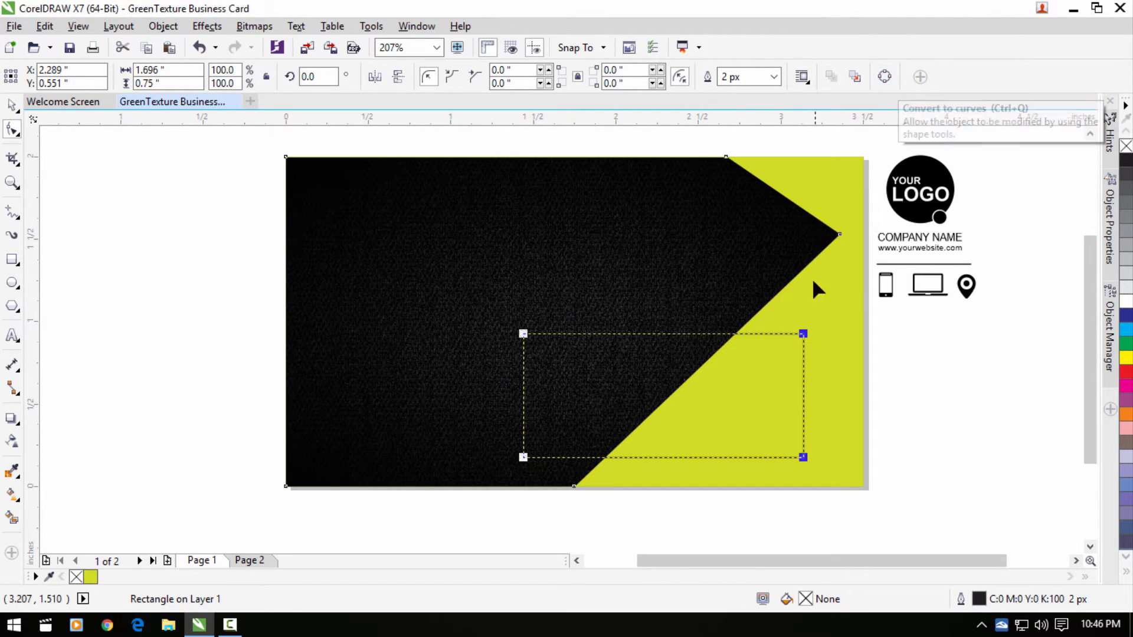
right_click(738, 360)
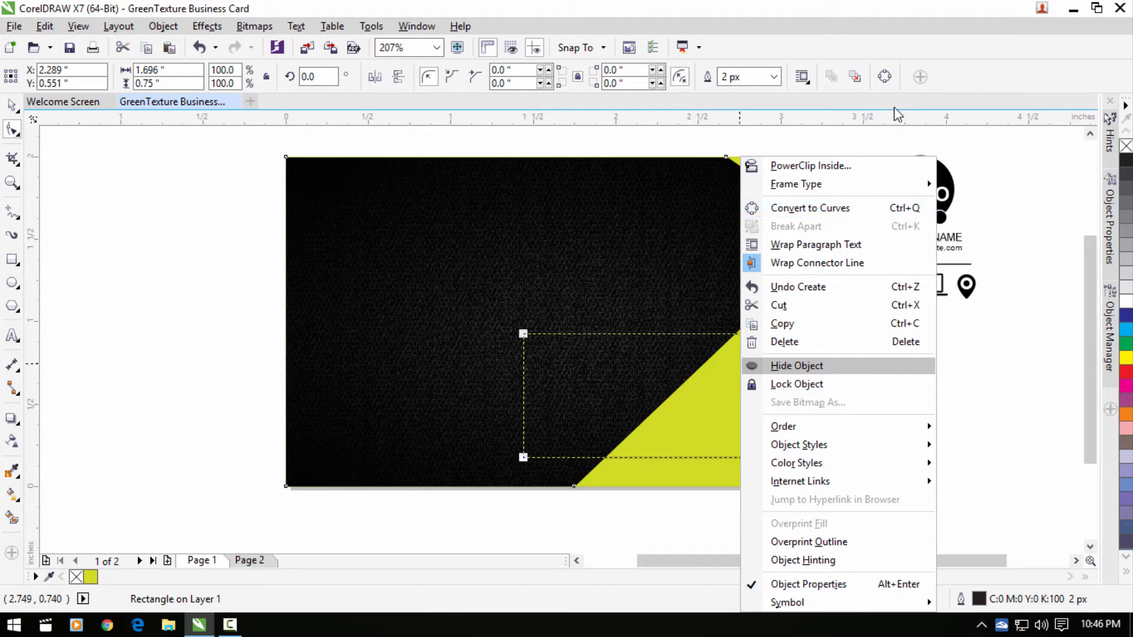
click(886, 80)
click(886, 77)
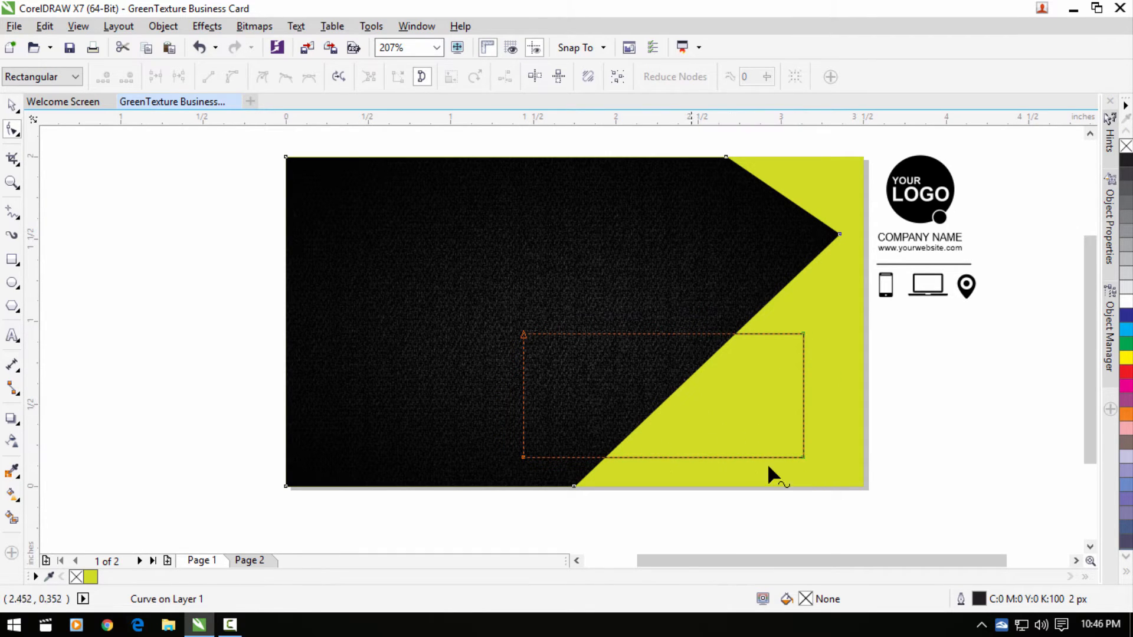
- Reshape the rectangle into a triangle about 1.82 by 0.93 inches based on the card's bottom edge, deleting its upper-right node
drag(844, 470, 862, 486)
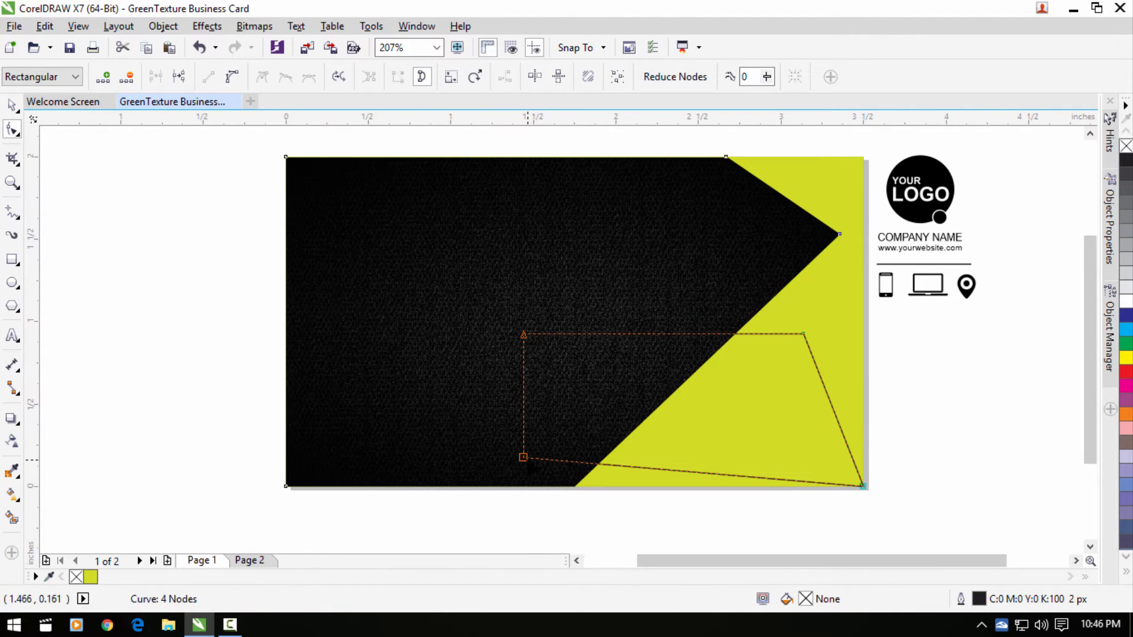
drag(523, 457, 564, 485)
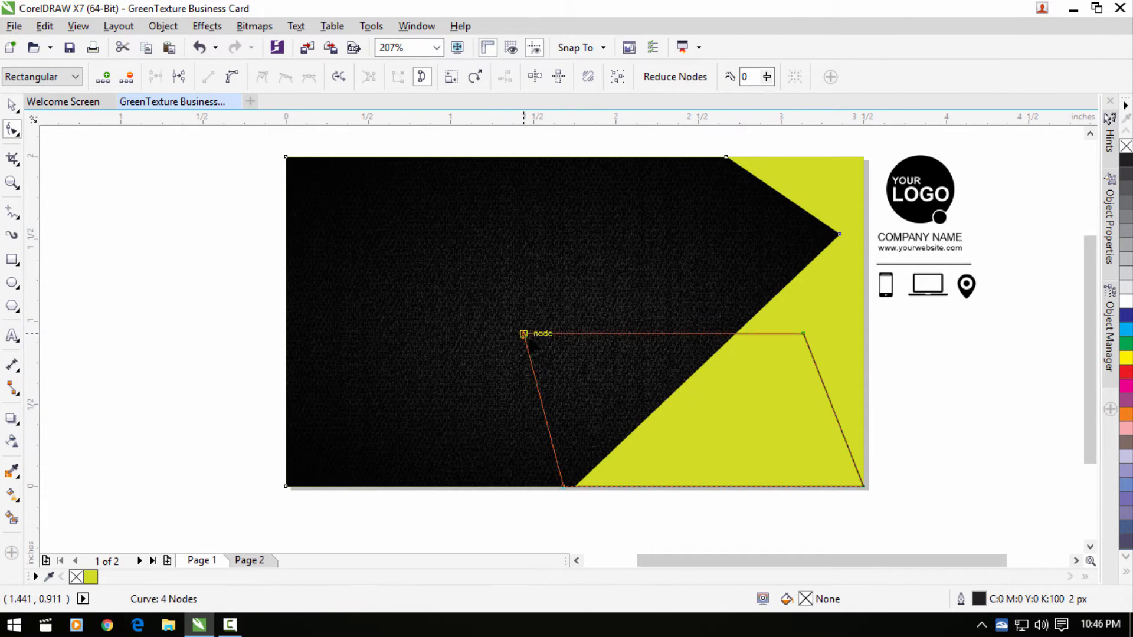
drag(523, 334, 691, 335)
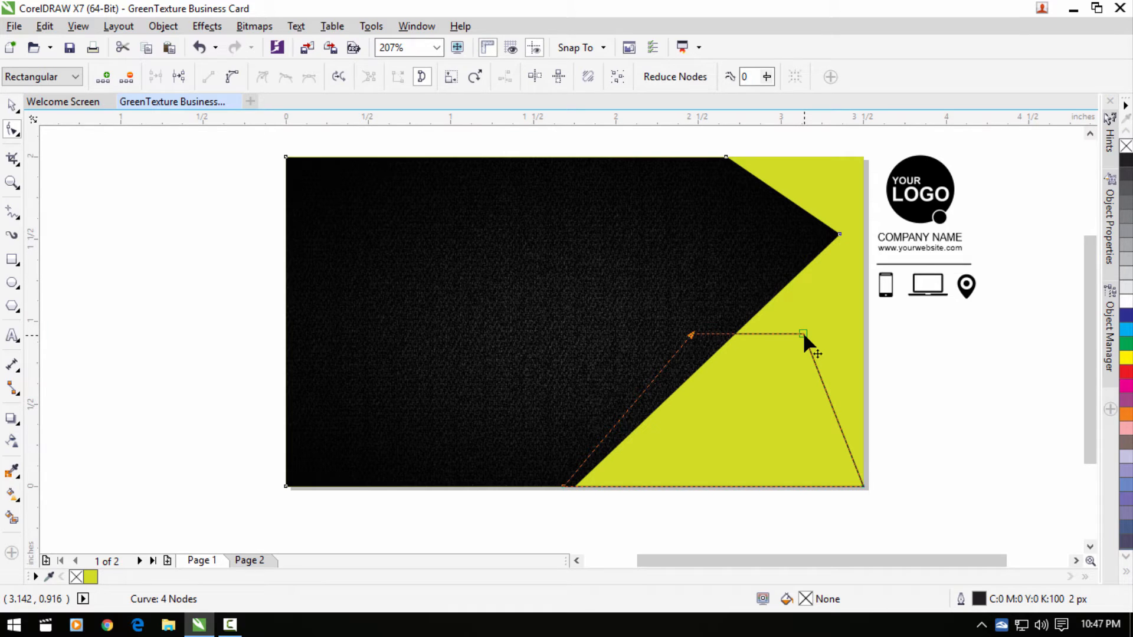
right_click(803, 334)
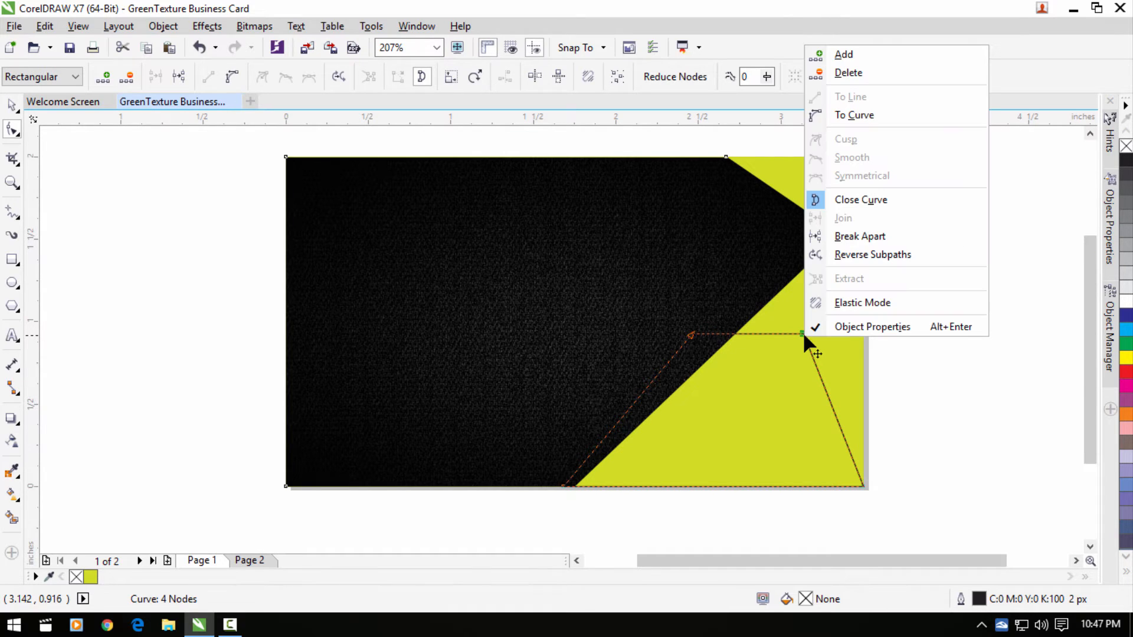
click(848, 72)
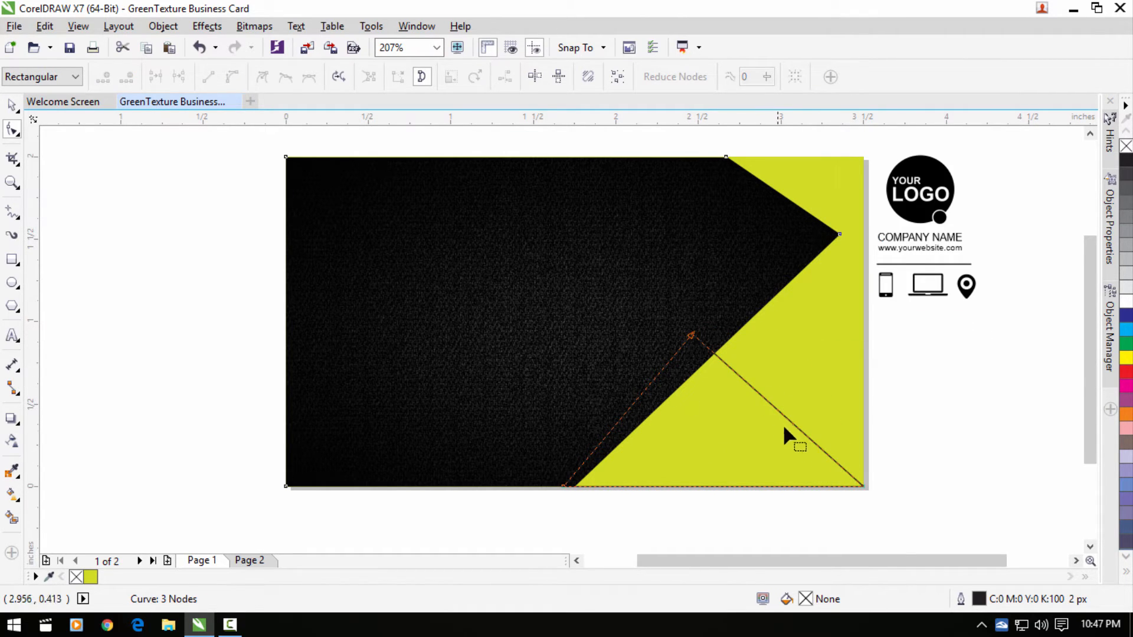
- Copy the triangle and paste a duplicate over it
click(12, 106)
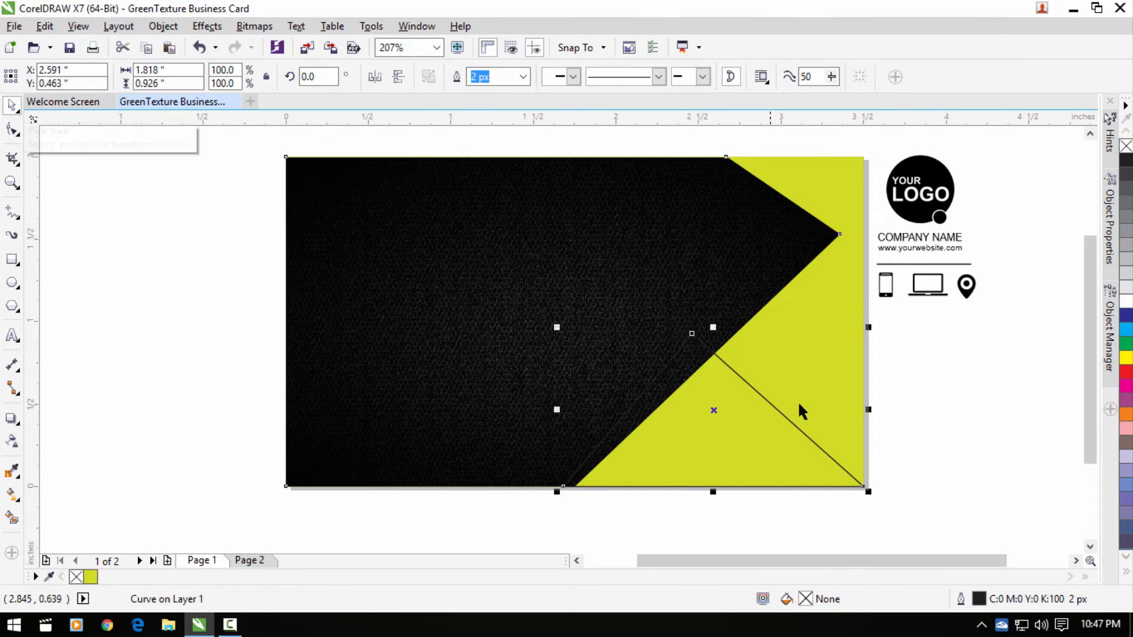
click(924, 455)
click(762, 425)
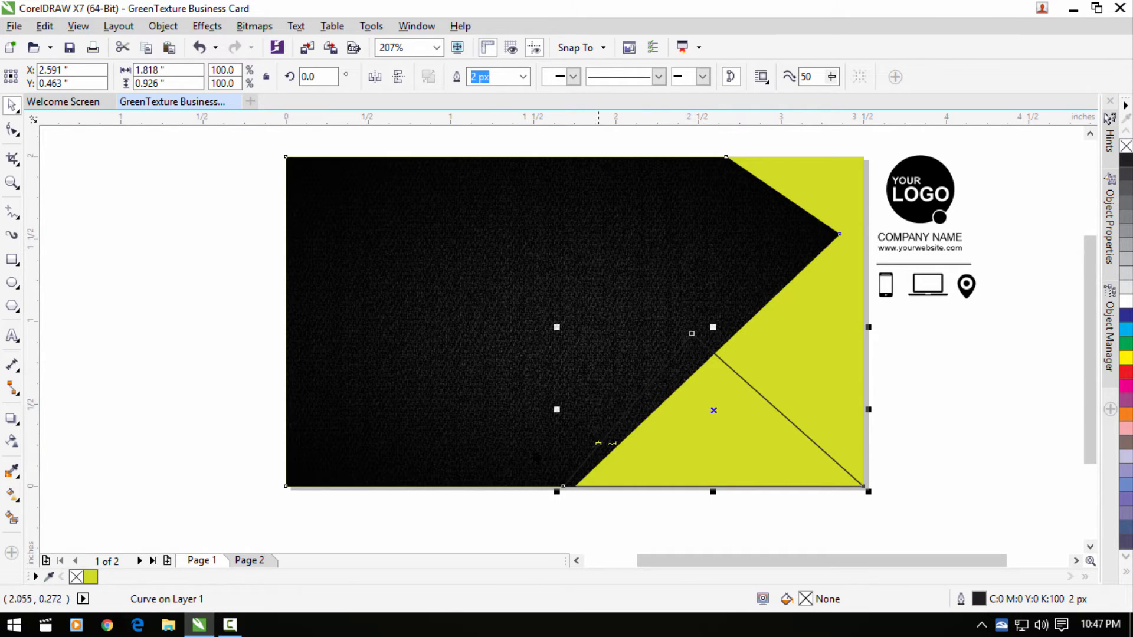
right_click(724, 449)
click(769, 322)
click(923, 351)
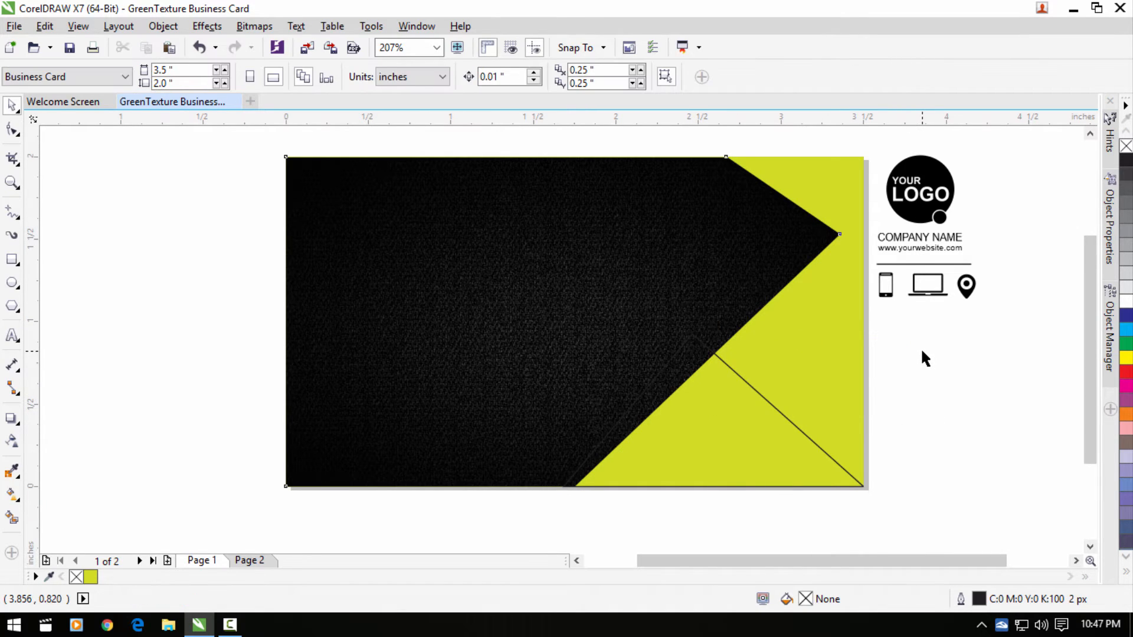
key(ctrl+v)
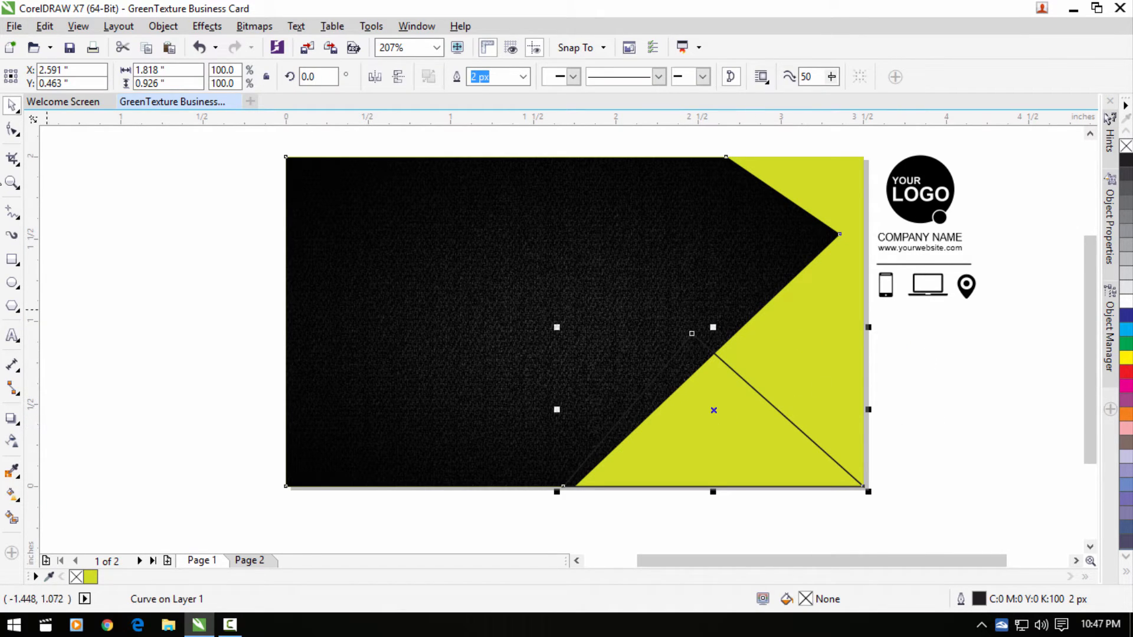
- Move the duplicate triangle's apex and lower-right node onto the card's right edge, at heights of about 1.1 and 0.35 inches
click(9, 133)
drag(692, 334, 861, 307)
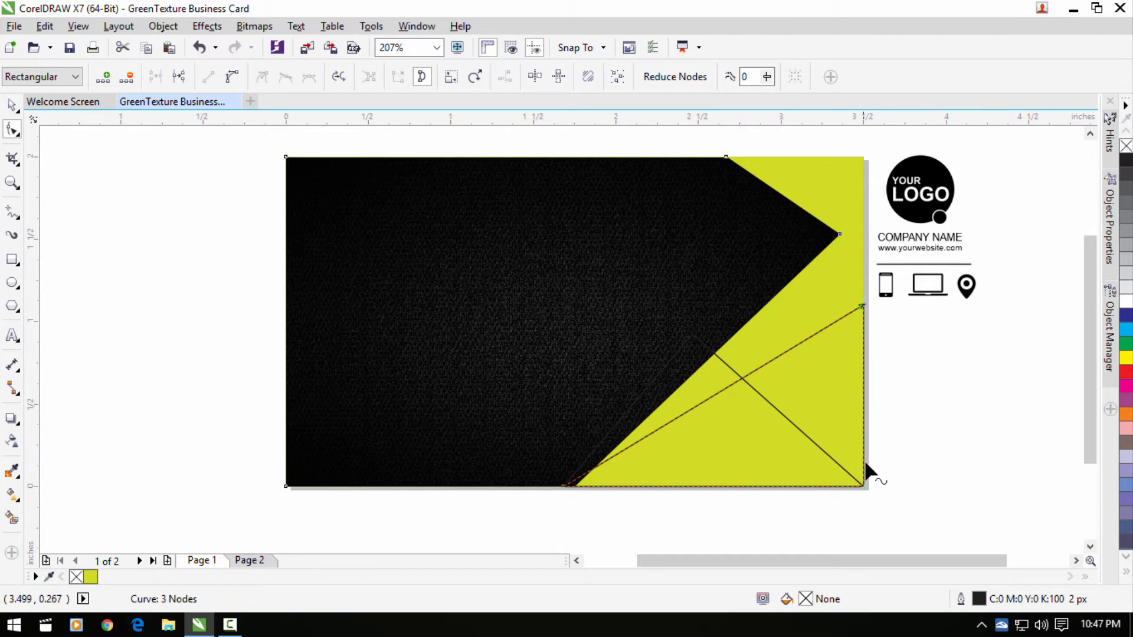
drag(864, 484, 864, 430)
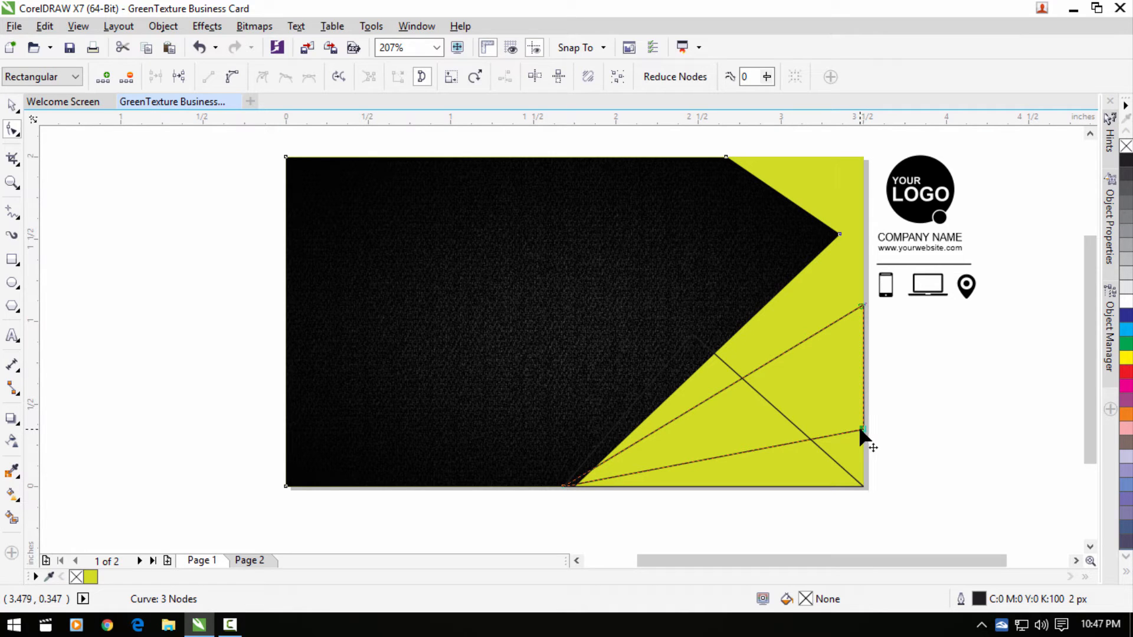
- Duplicate the second triangle and move the copy's left node up onto the texture, about 2.65 inches across and 1.55 inches high
key(ctrl+s)
click(786, 432)
drag(562, 487, 722, 231)
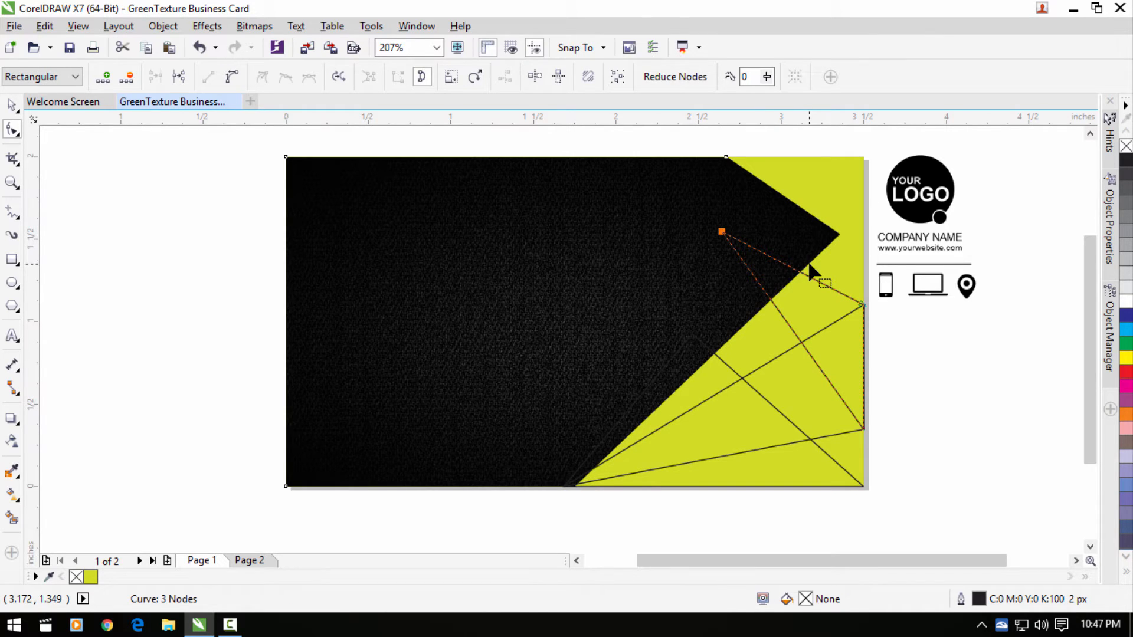
click(810, 272)
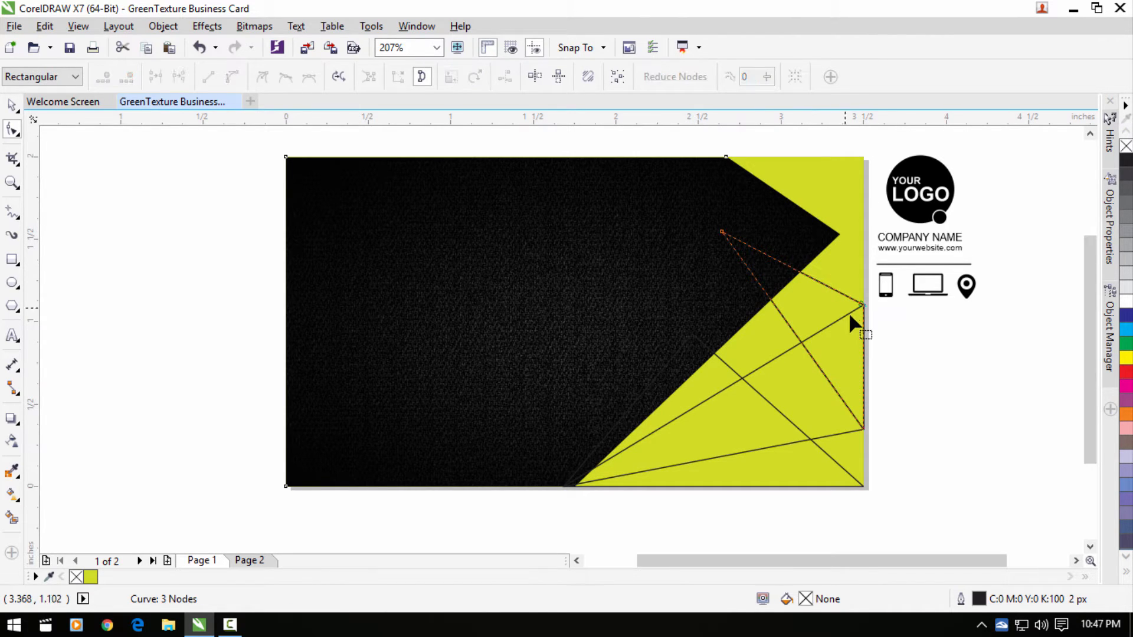
- Create a fourth triangle with right nodes at the card's top corner and about 1.47 inches high, and its left node inside the texture's slanted edge
drag(864, 306, 863, 162)
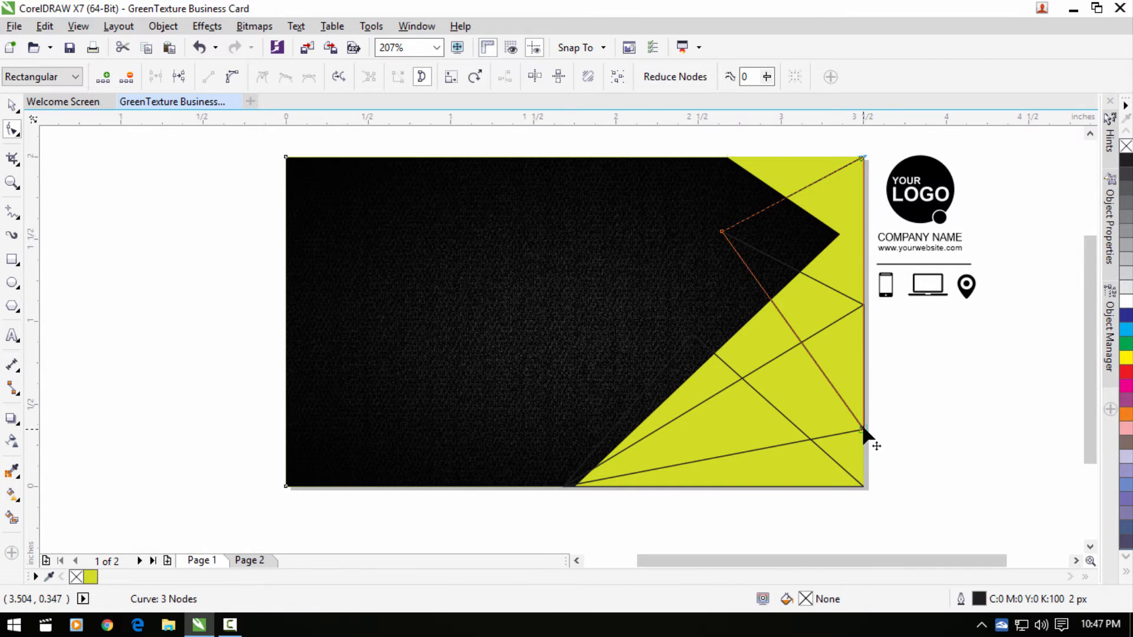
drag(864, 426, 864, 244)
drag(722, 231, 775, 306)
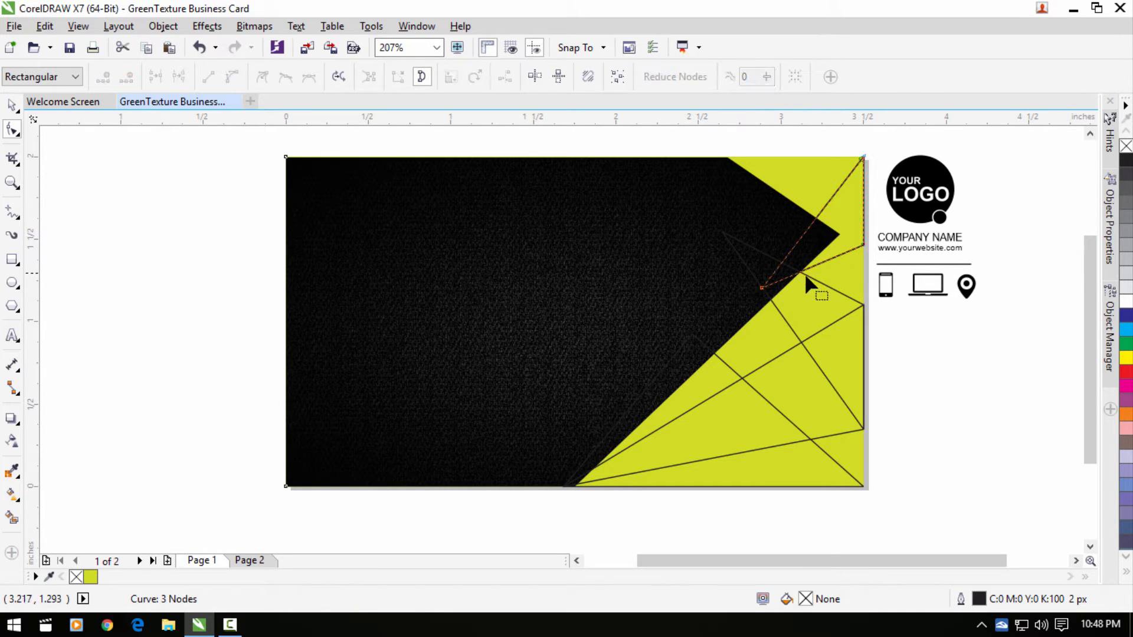
- Create a fifth triangle about 0.83 by 0.36 inches in the card's upper-right corner, starting from the texture's top-edge node
drag(761, 288, 726, 156)
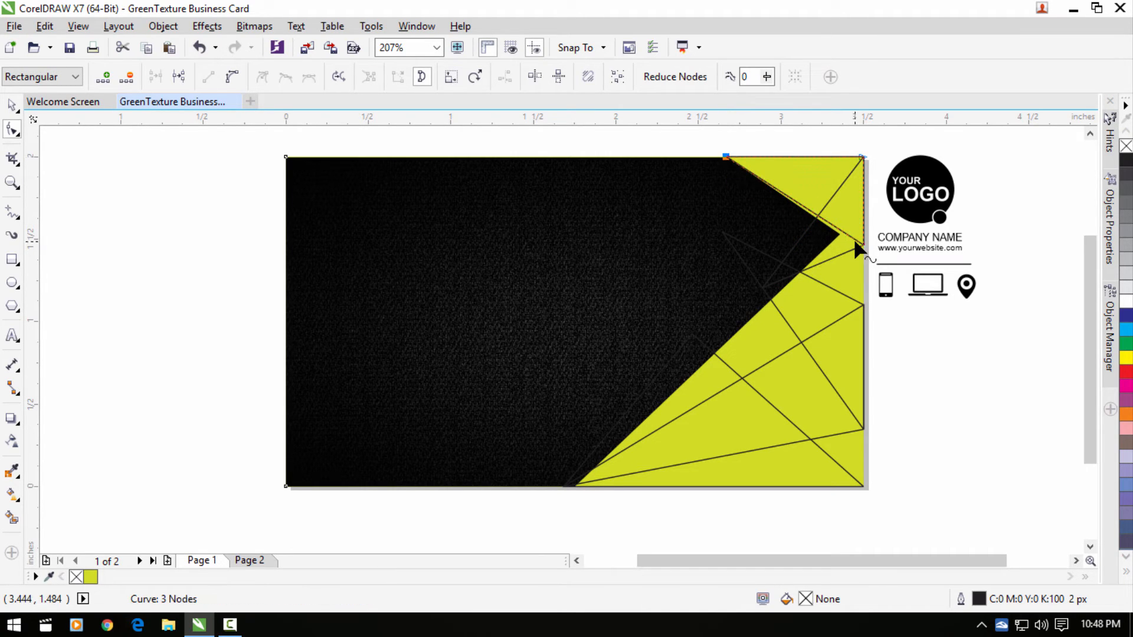
drag(859, 243, 863, 215)
click(12, 106)
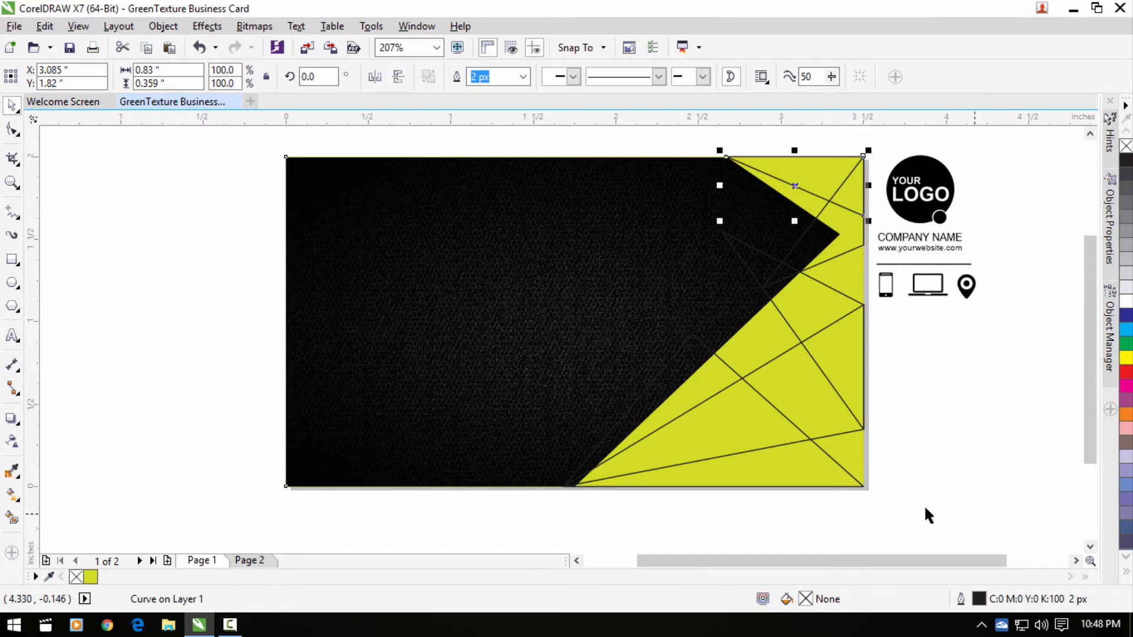
- Select all five triangles and fill them with black (C:0 M:0 Y:0 K:100)
click(879, 522)
drag(803, 369, 548, 170)
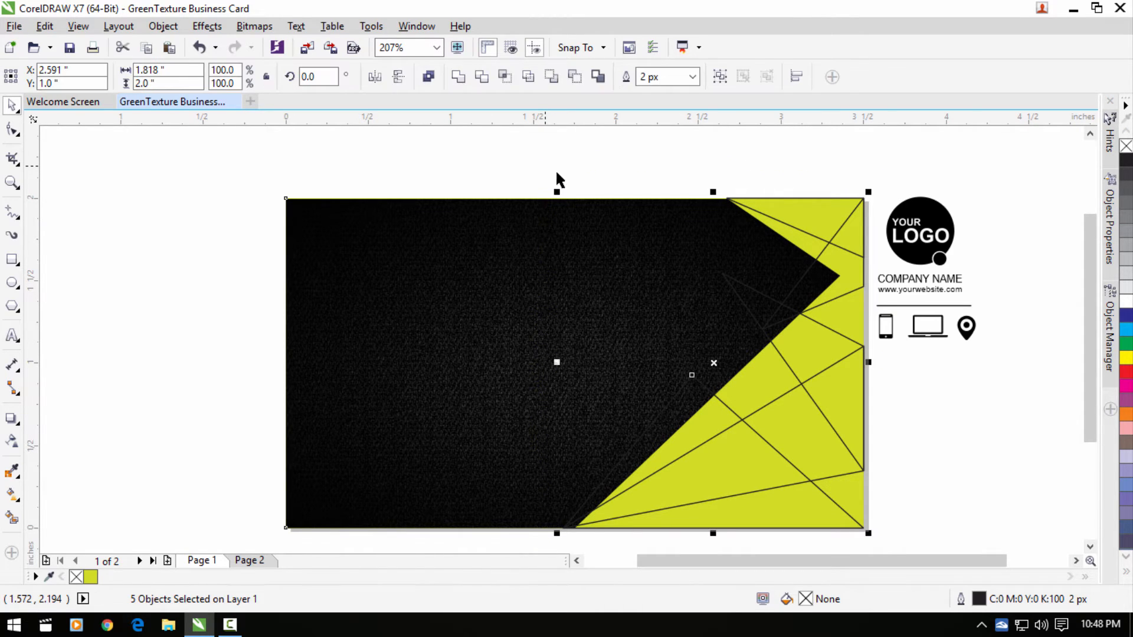
click(1127, 165)
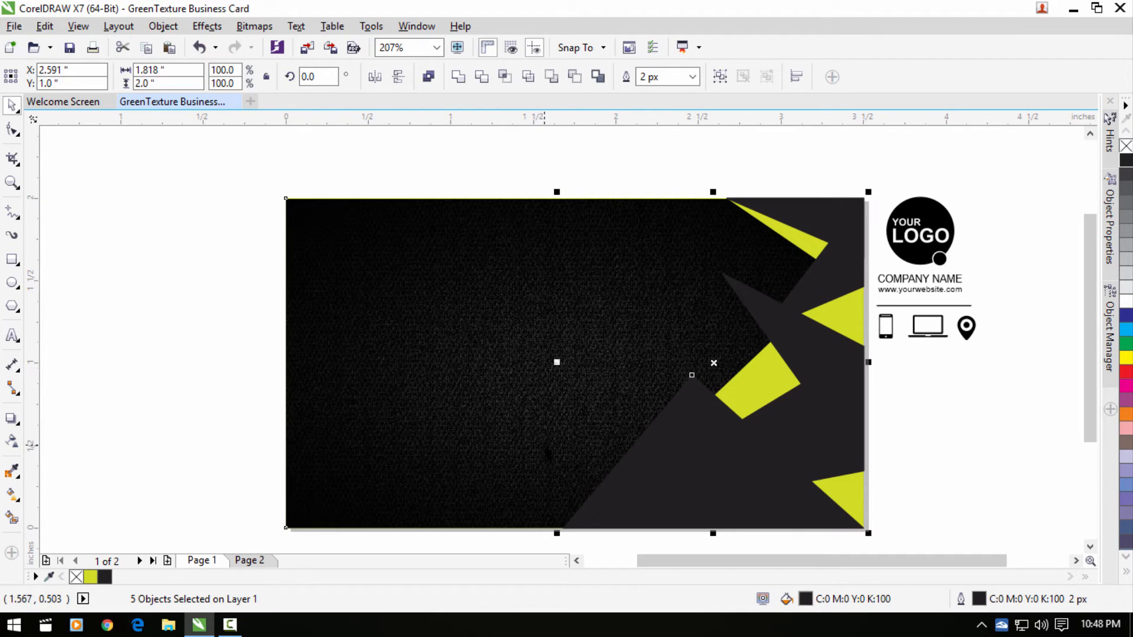
- Try to send the five selected triangles to the back of the page
click(161, 27)
mouse_move(372, 236)
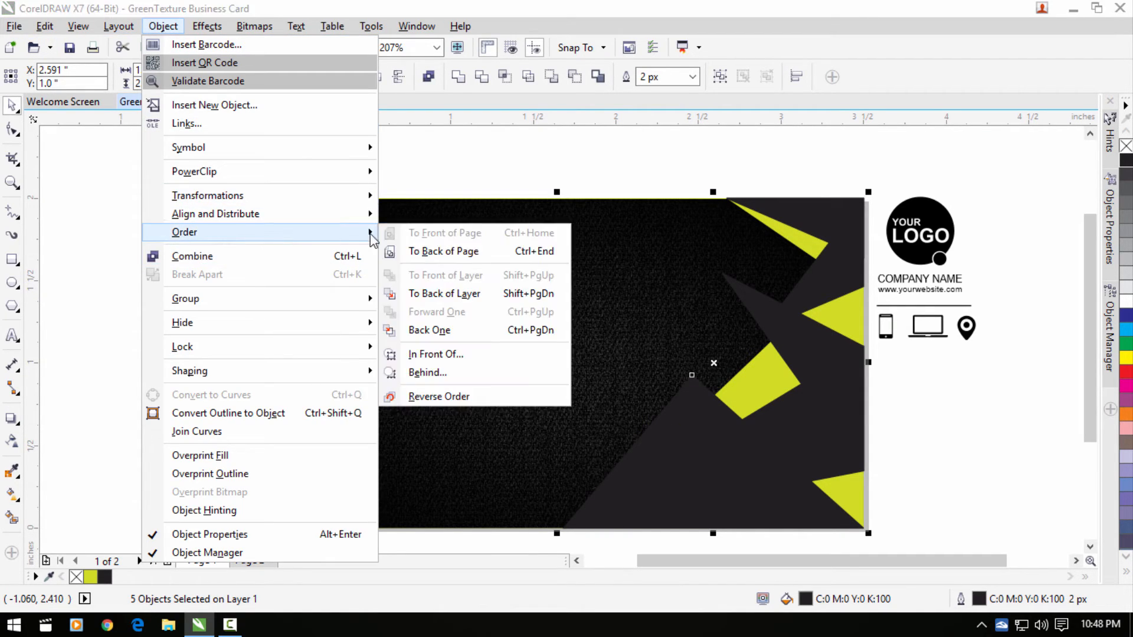
click(427, 254)
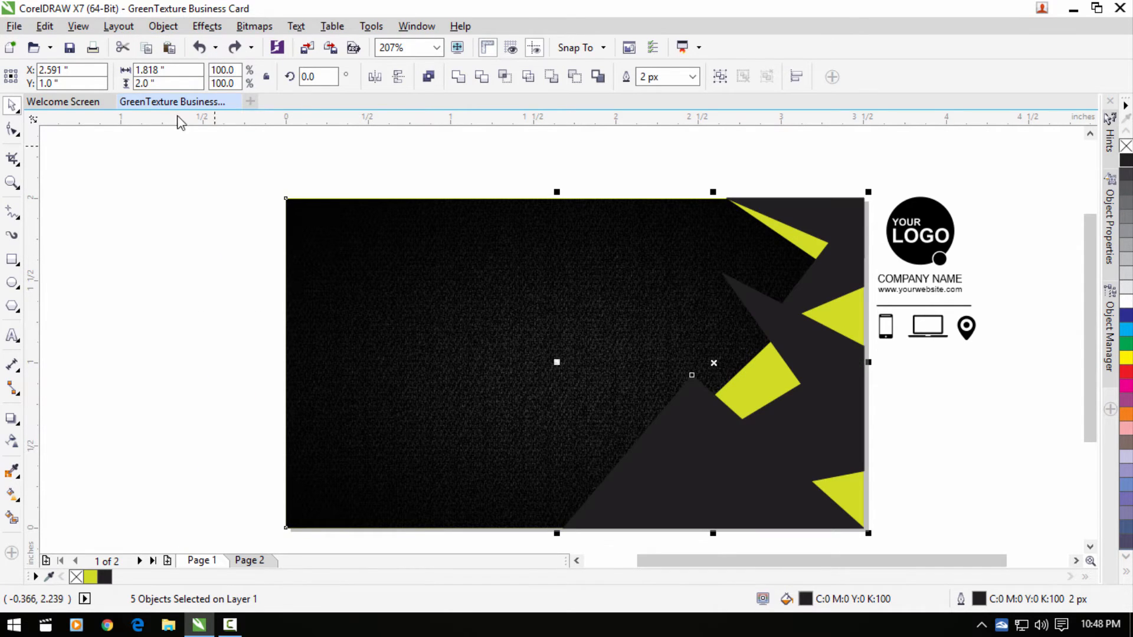
- Send the five selected triangles back one level, behind the fabric texture but above the lime-green background
click(163, 26)
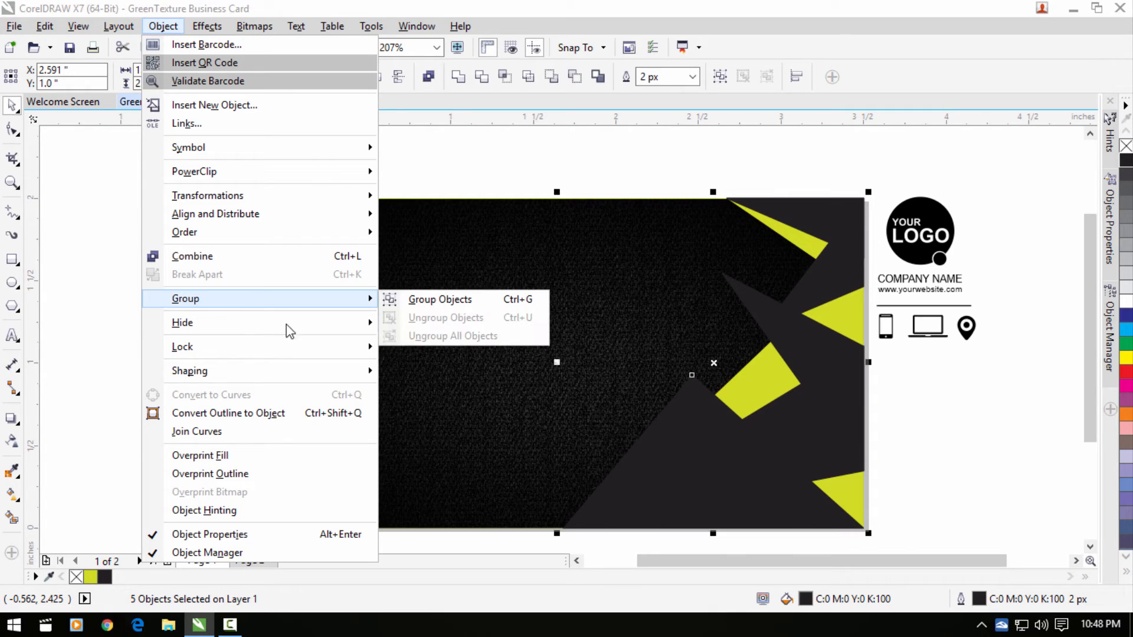
mouse_move(330, 239)
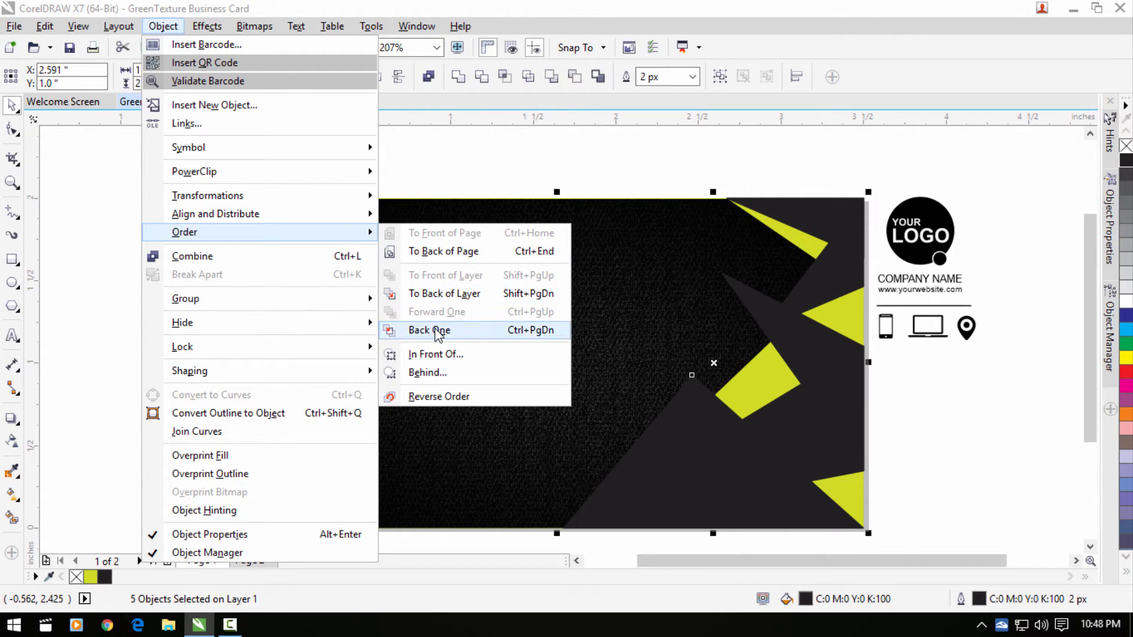
click(540, 332)
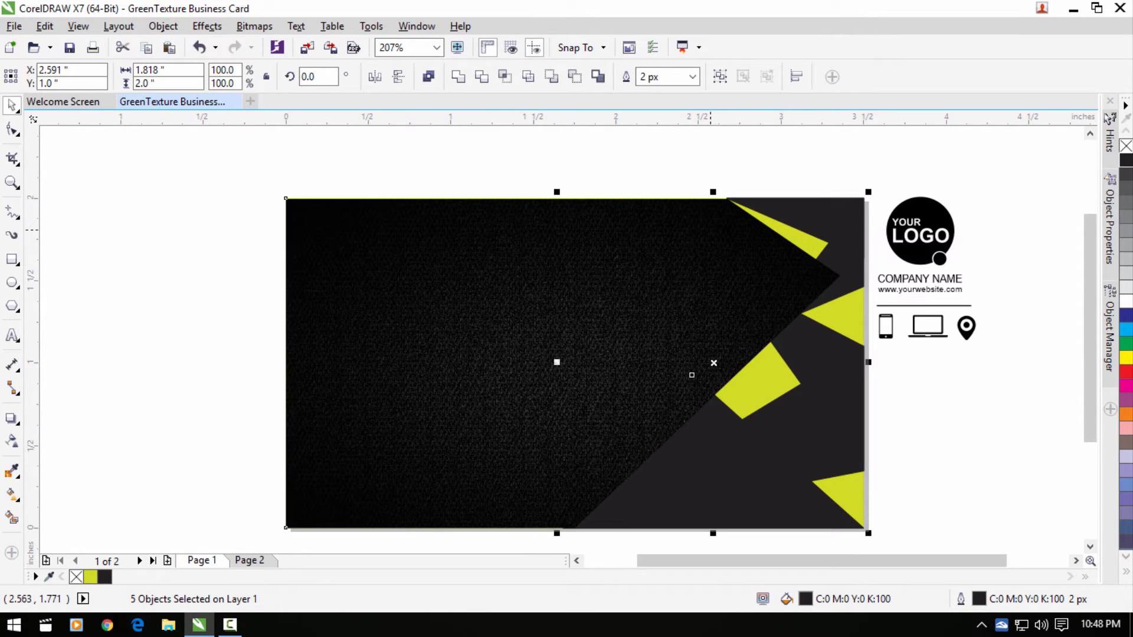
- Examine how the black triangles meet the fabric texture and the card's edges
scroll(752, 206, up, 2)
scroll(752, 206, down, 2)
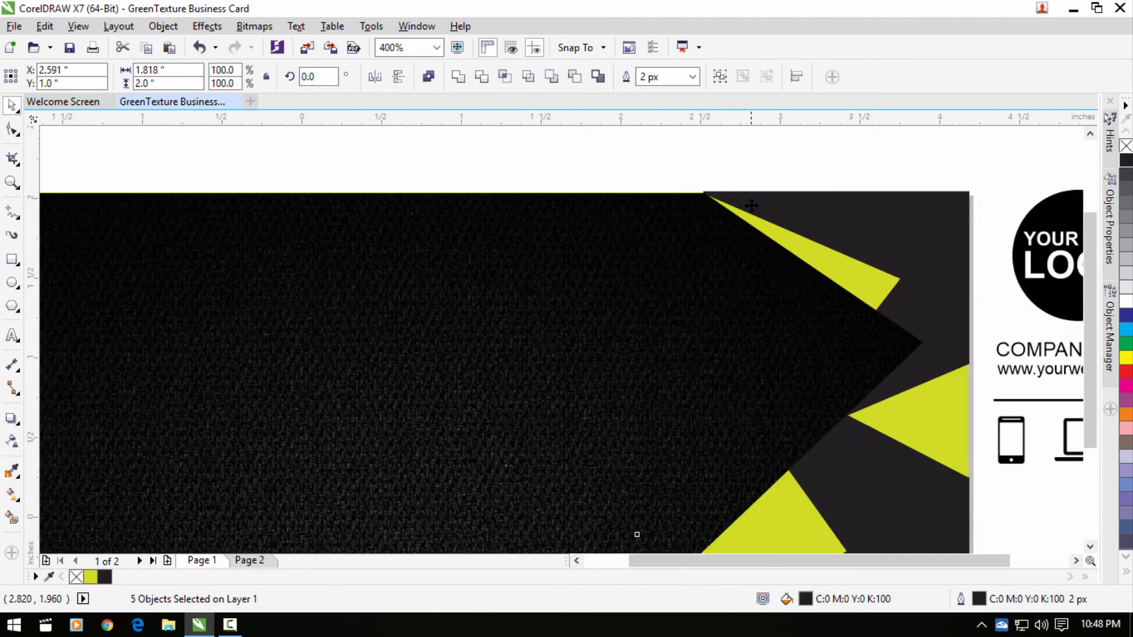
scroll(767, 258, up, 1)
scroll(626, 416, down, 2)
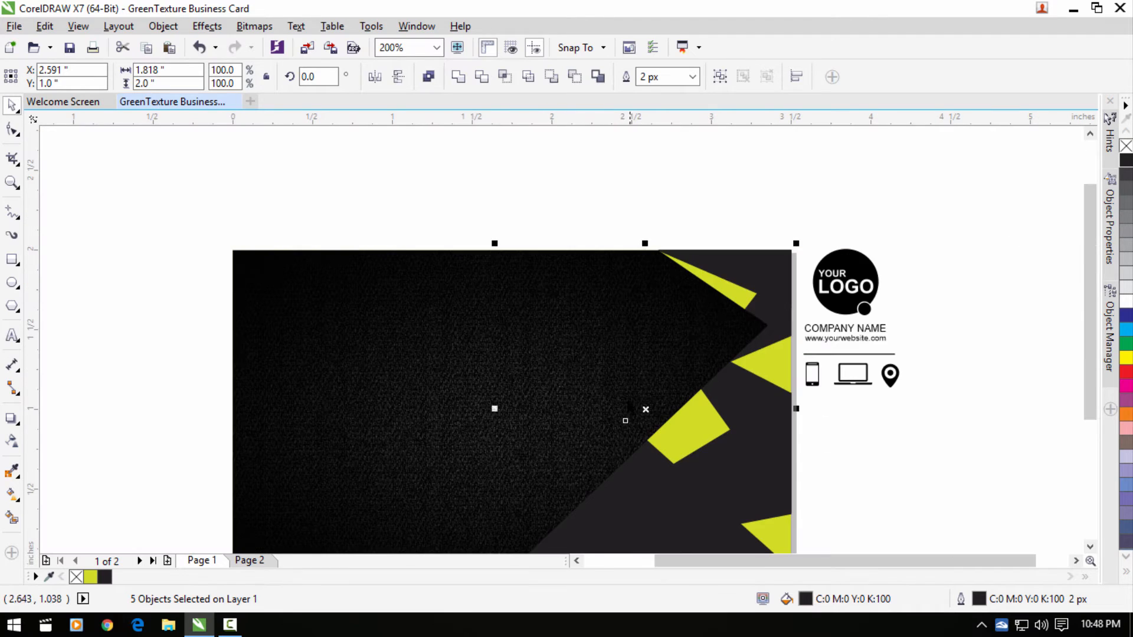
scroll(627, 429, up, 1)
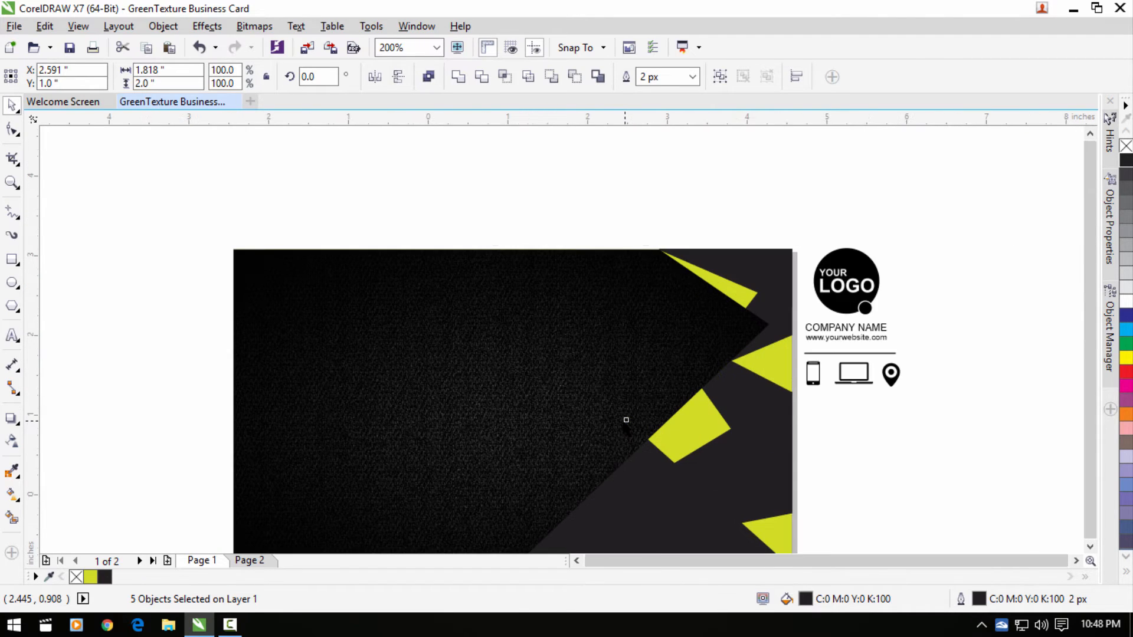
scroll(627, 425, down, 1)
scroll(627, 425, up, 1)
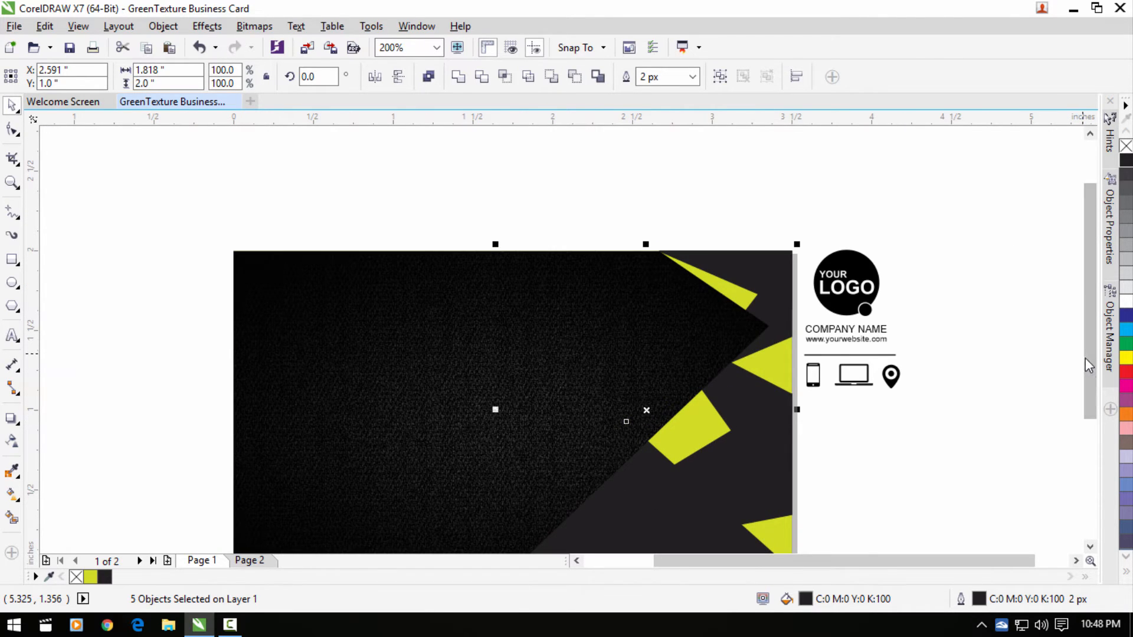
drag(1086, 358, 1090, 388)
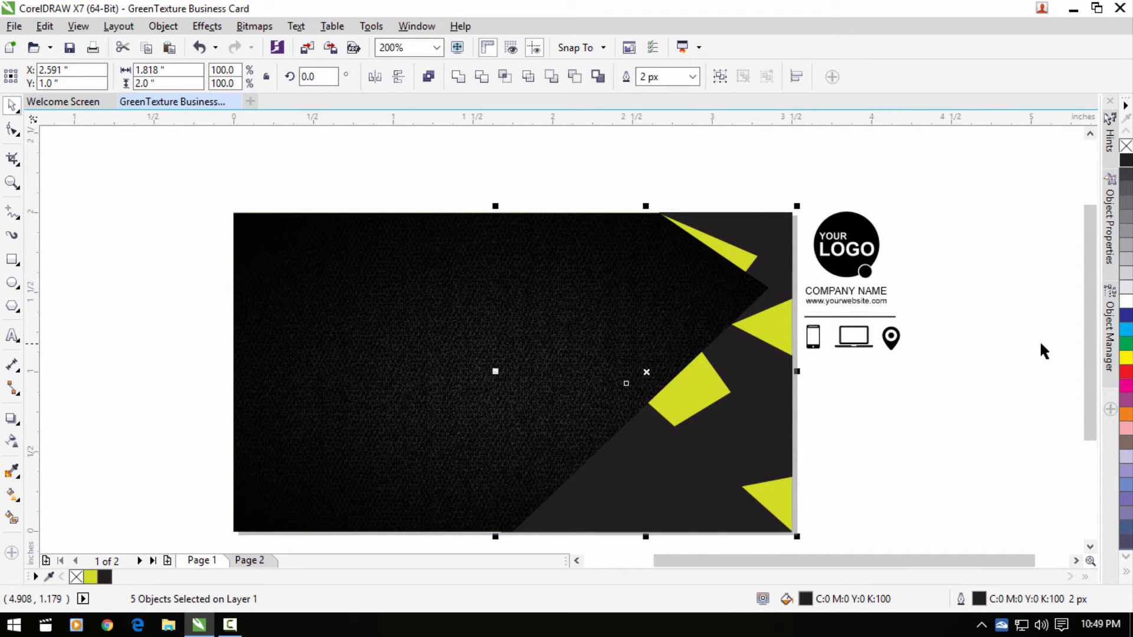
- Apply a uniform transparency of 81 to the black triangle running from the card's bottom edge to the middle of its right edge
drag(1089, 364, 1088, 391)
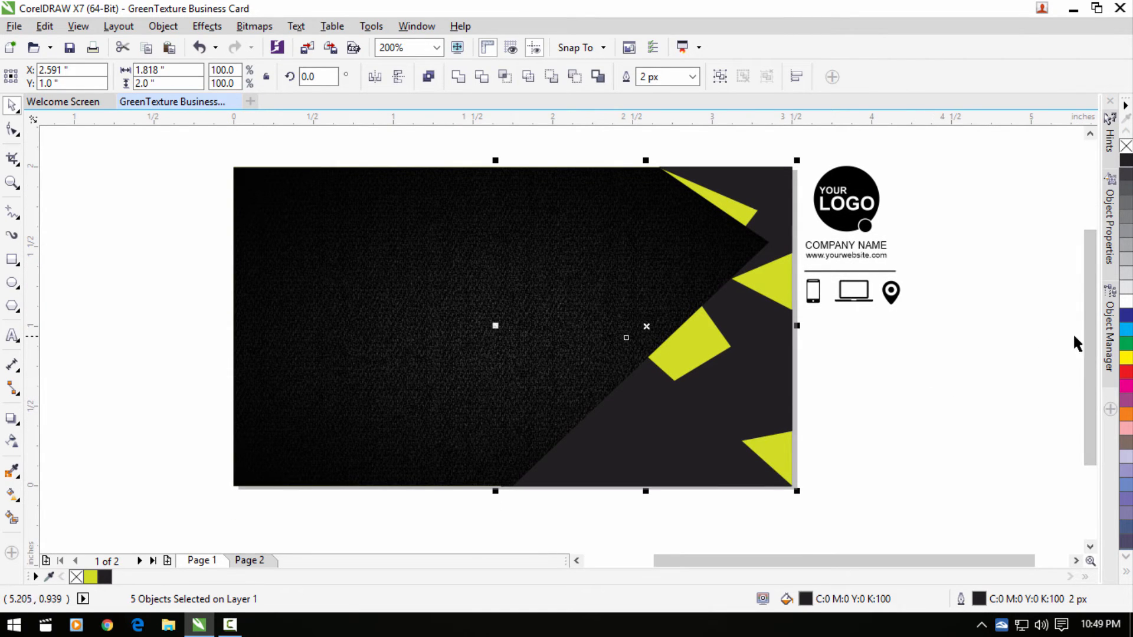
drag(1088, 339, 1089, 324)
click(852, 406)
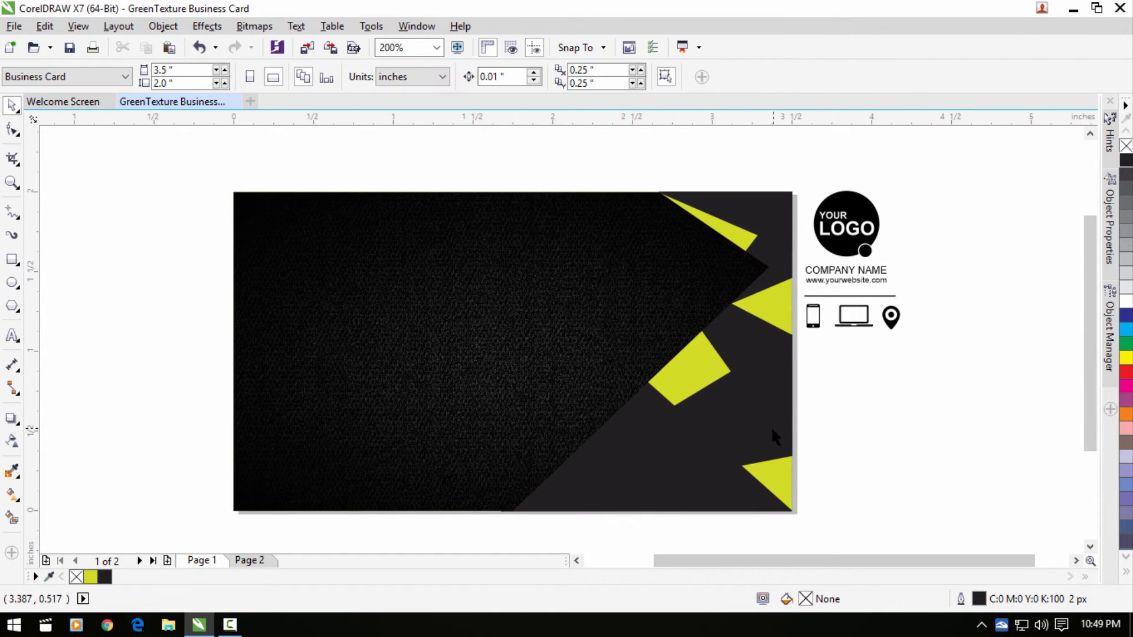
click(11, 442)
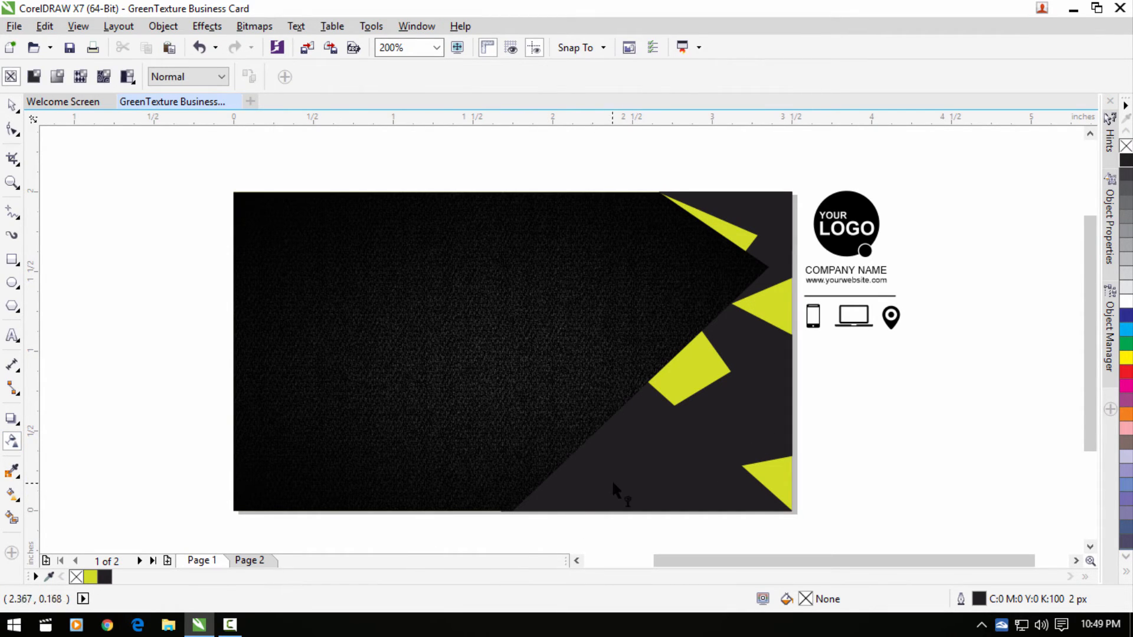
click(629, 476)
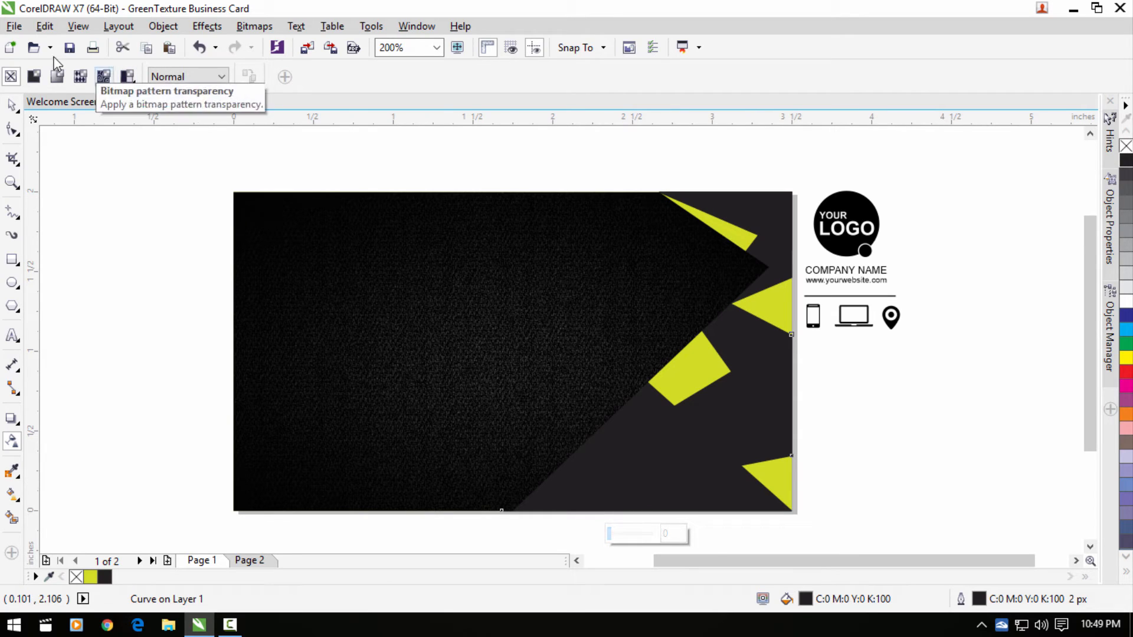
click(38, 82)
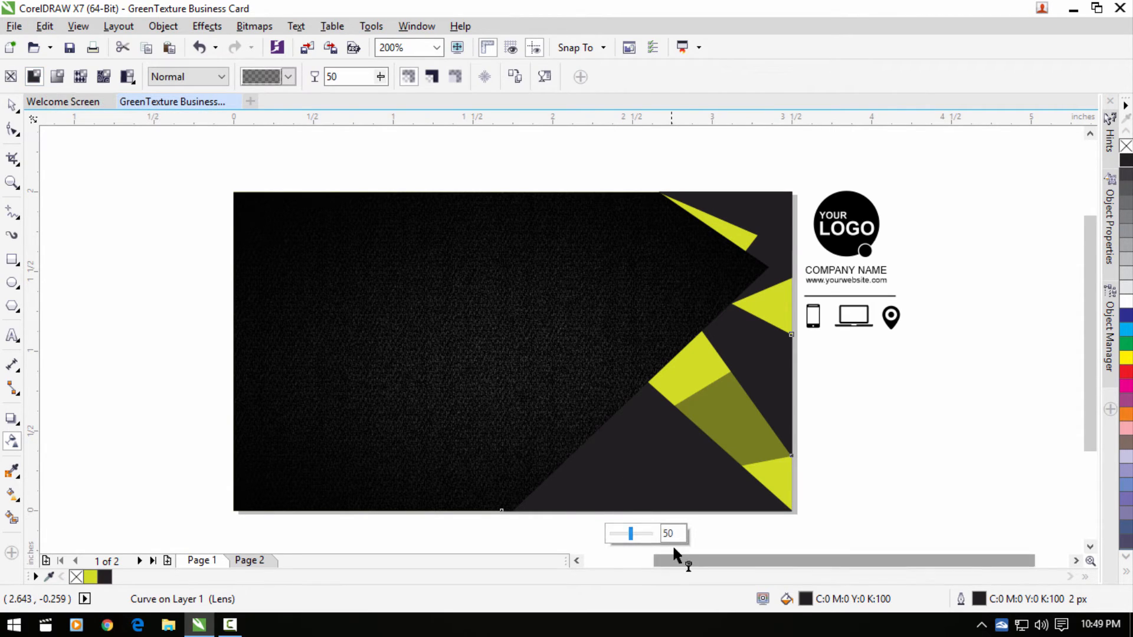
drag(675, 534, 669, 533)
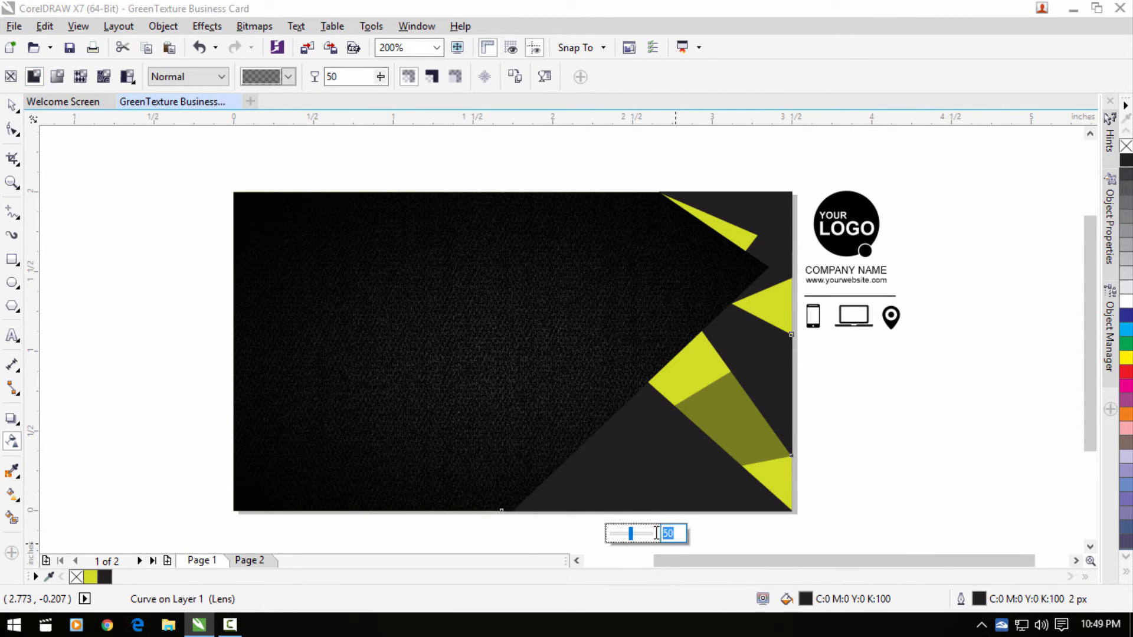
text(81)
key(Return)
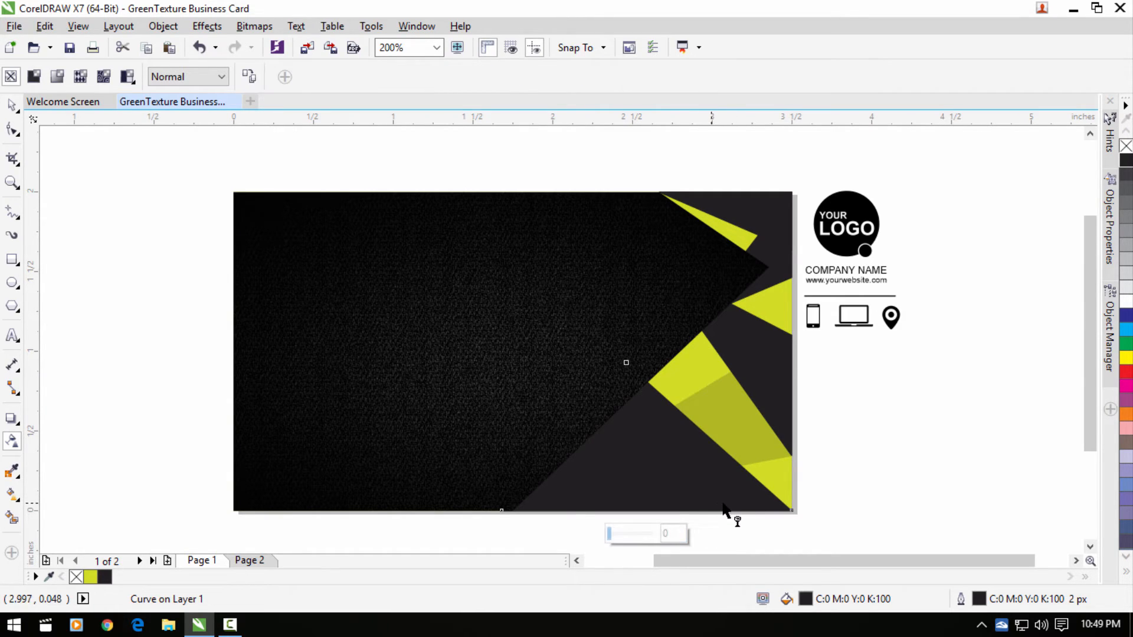
- Set the transparency of the black triangle lying along the card's bottom edge to 81
click(671, 531)
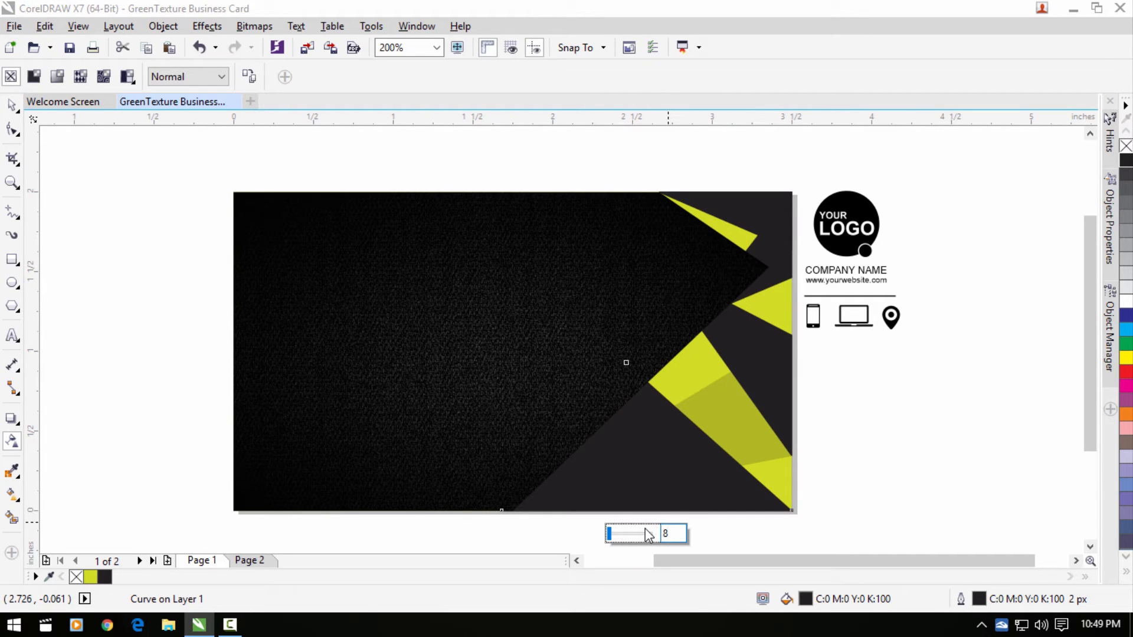
text(81)
key(Return)
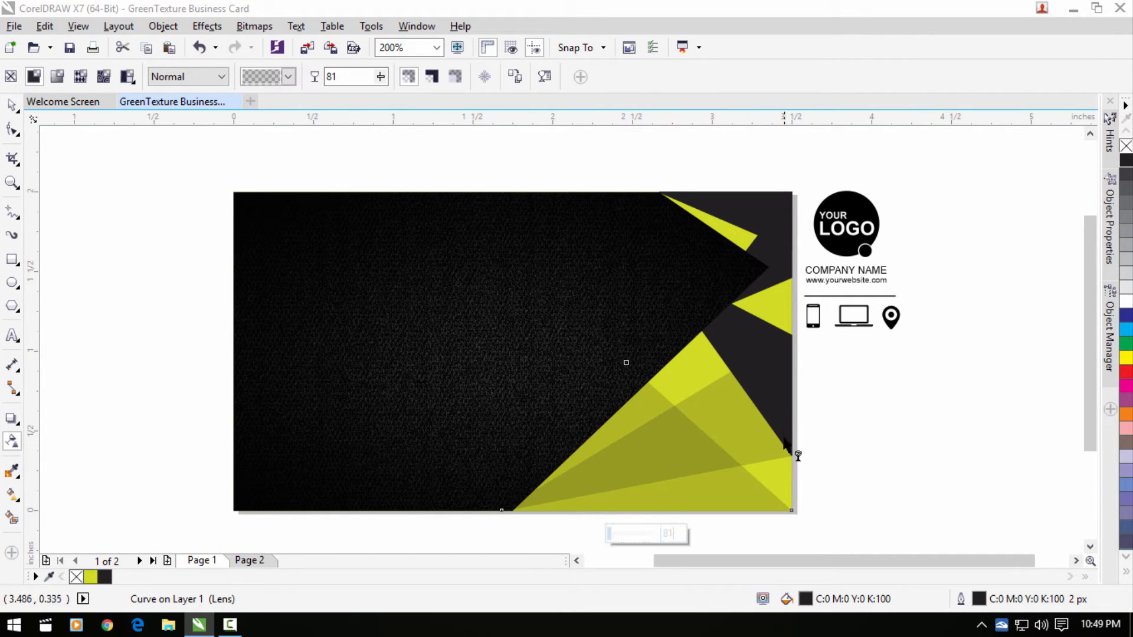
- Set the transparency of the triangle running from the bottom edge to the middle of the right edge to 95
click(741, 430)
click(703, 497)
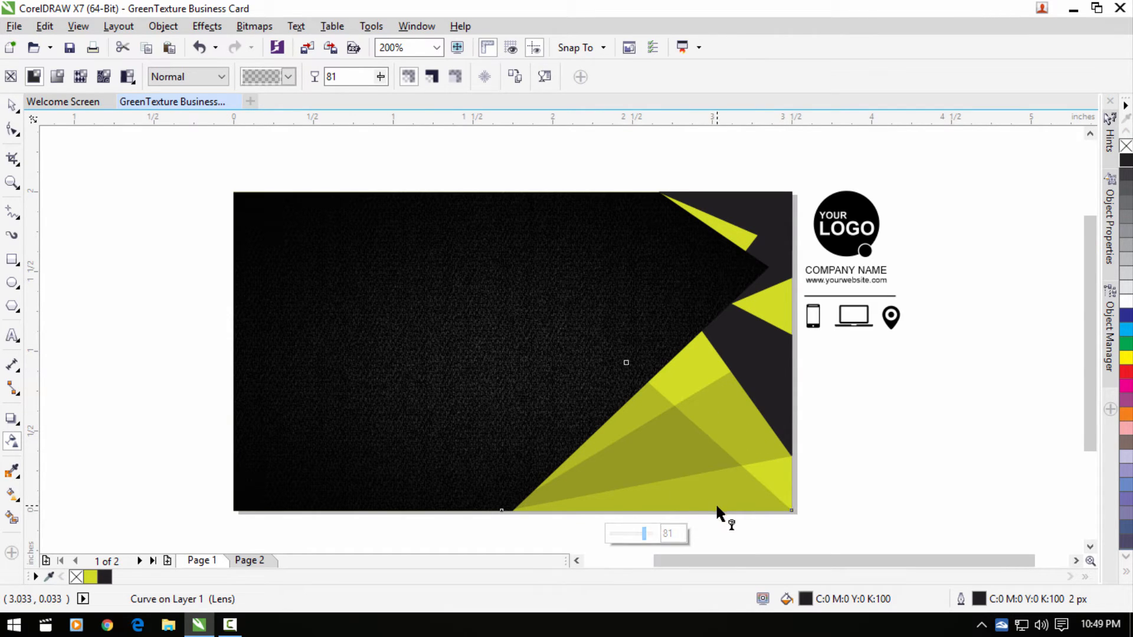
click(731, 410)
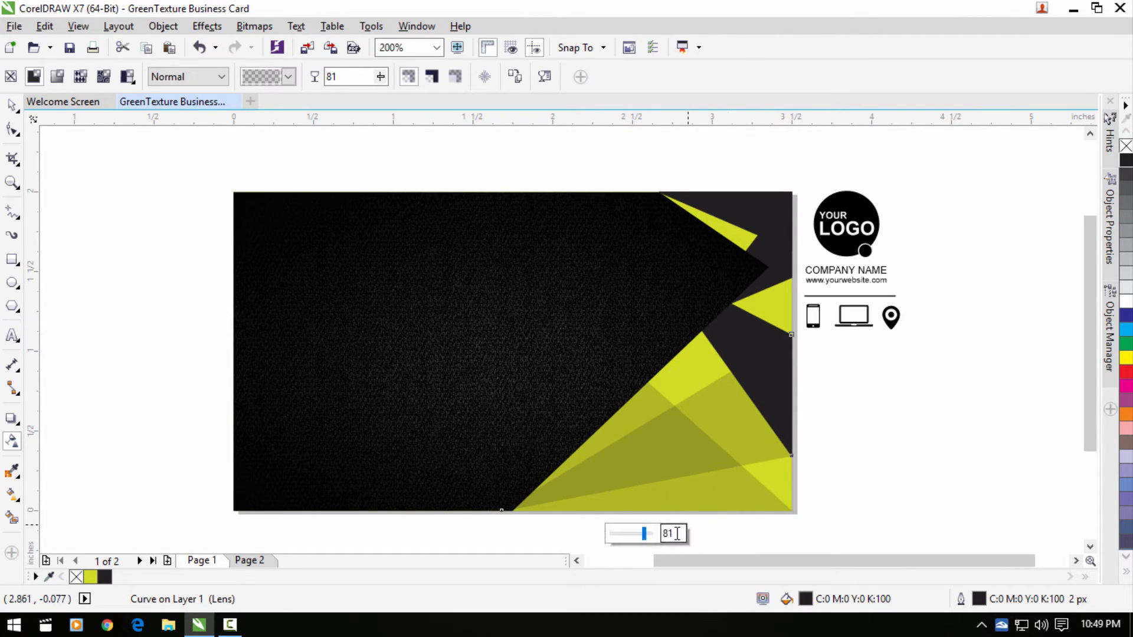
drag(679, 534, 650, 535)
text(95)
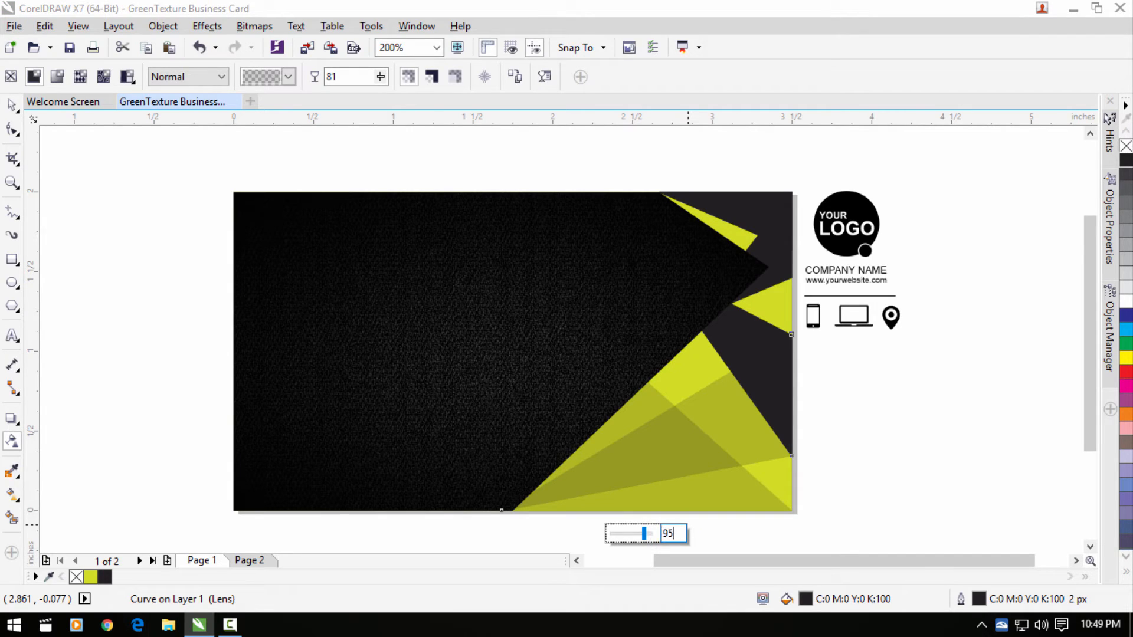
key(Return)
- Set the transparency of the black triangle based on the middle of the card's right edge to 81
click(755, 362)
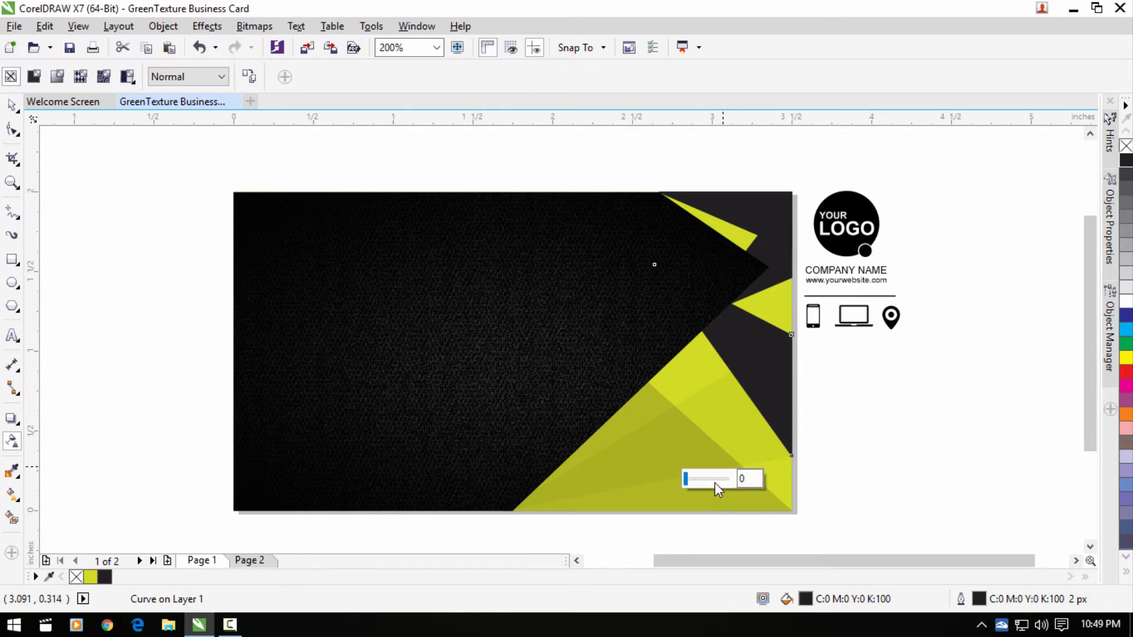
drag(750, 480, 729, 481)
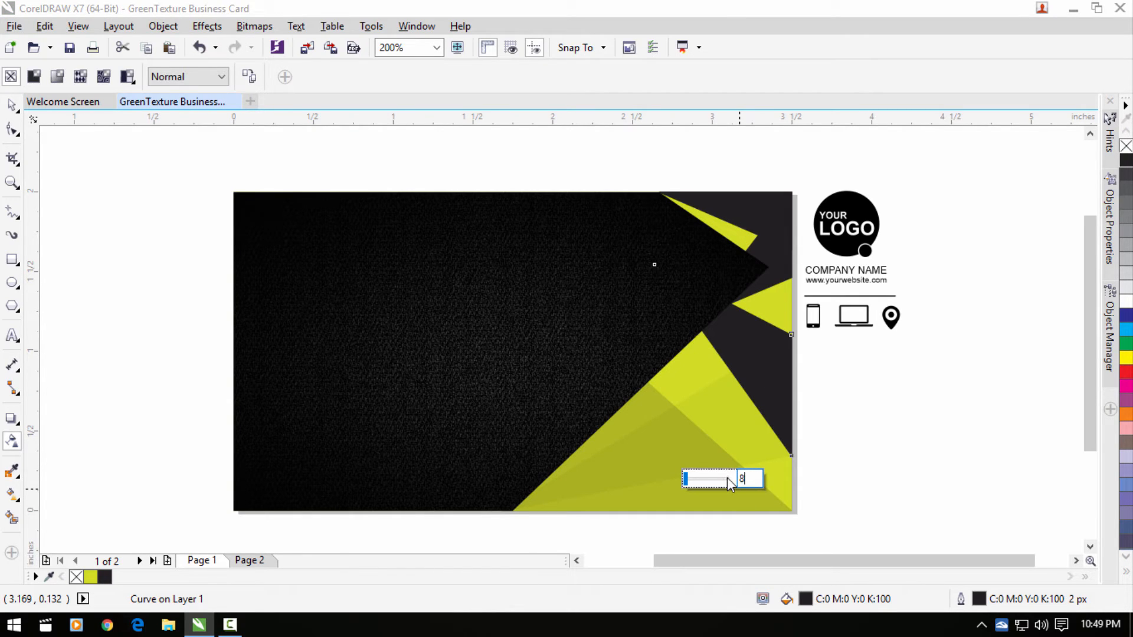
text(81)
key(Return)
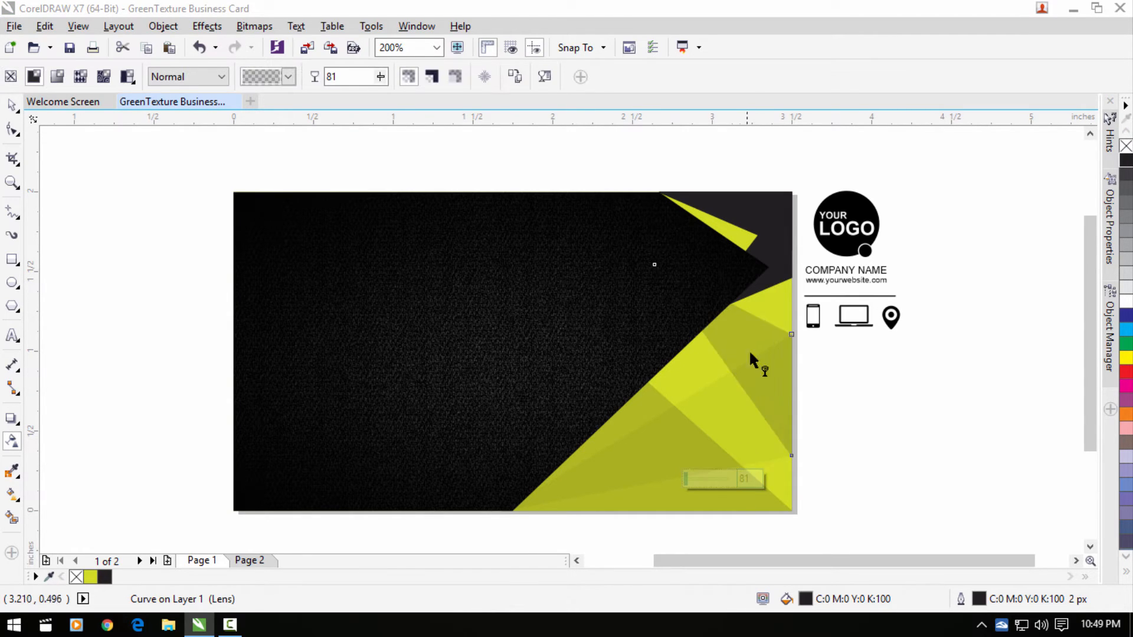
- Set the transparency of the black triangle spanning the upper part of the card's right edge to 95
click(777, 288)
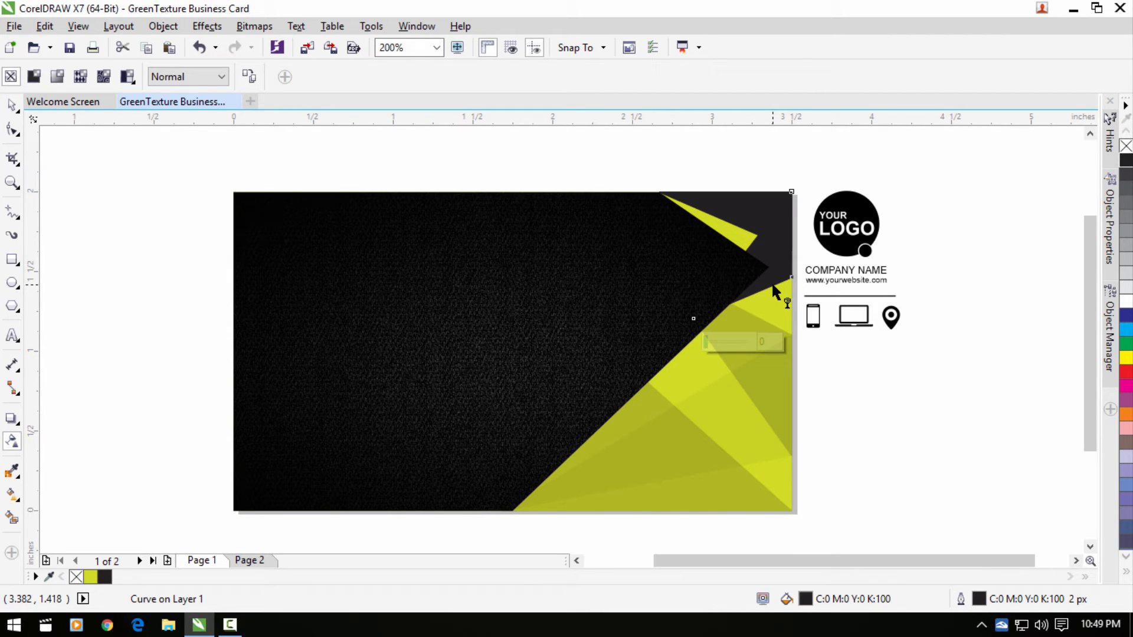
click(761, 342)
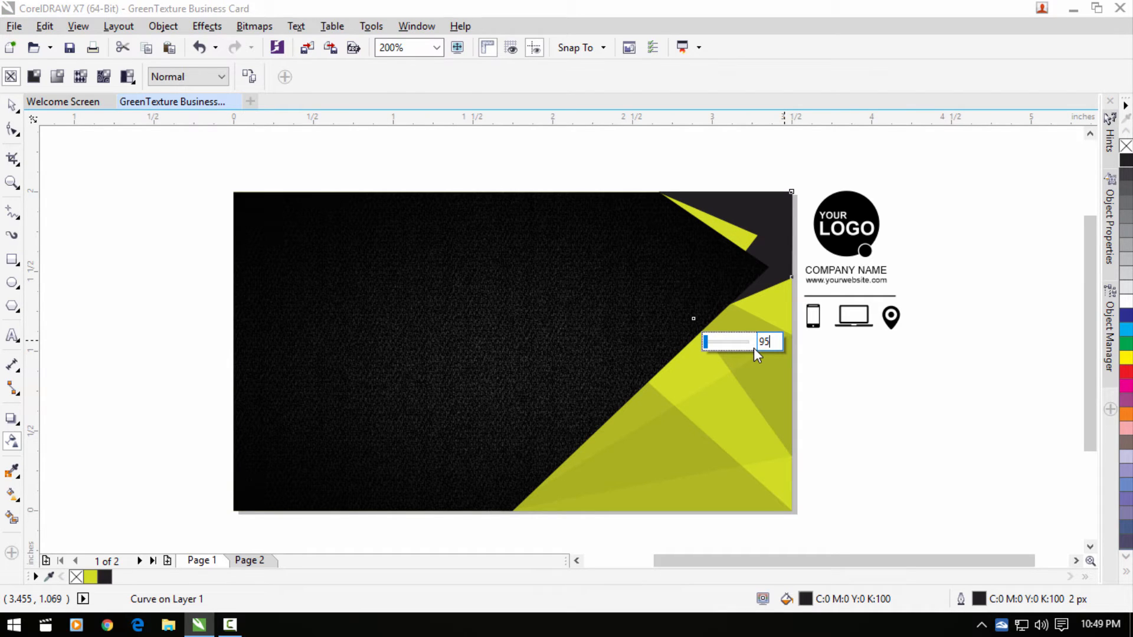
text(95)
key(Return)
- Set the transparency of the last black triangle, in the card's top-right corner, to 81
click(756, 238)
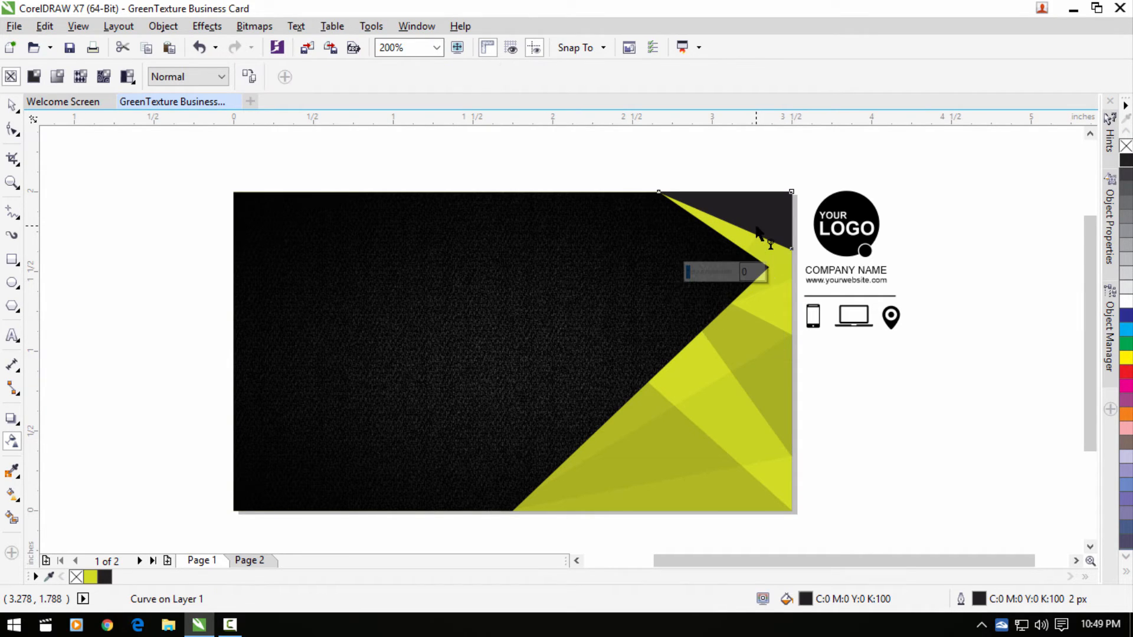
click(757, 271)
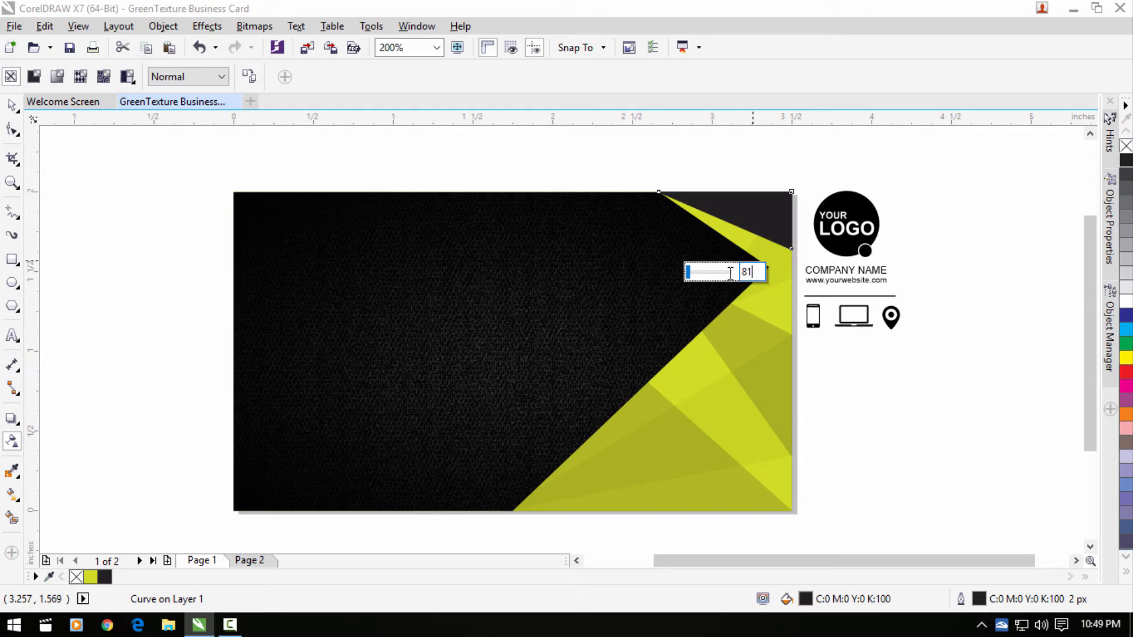
key(Return)
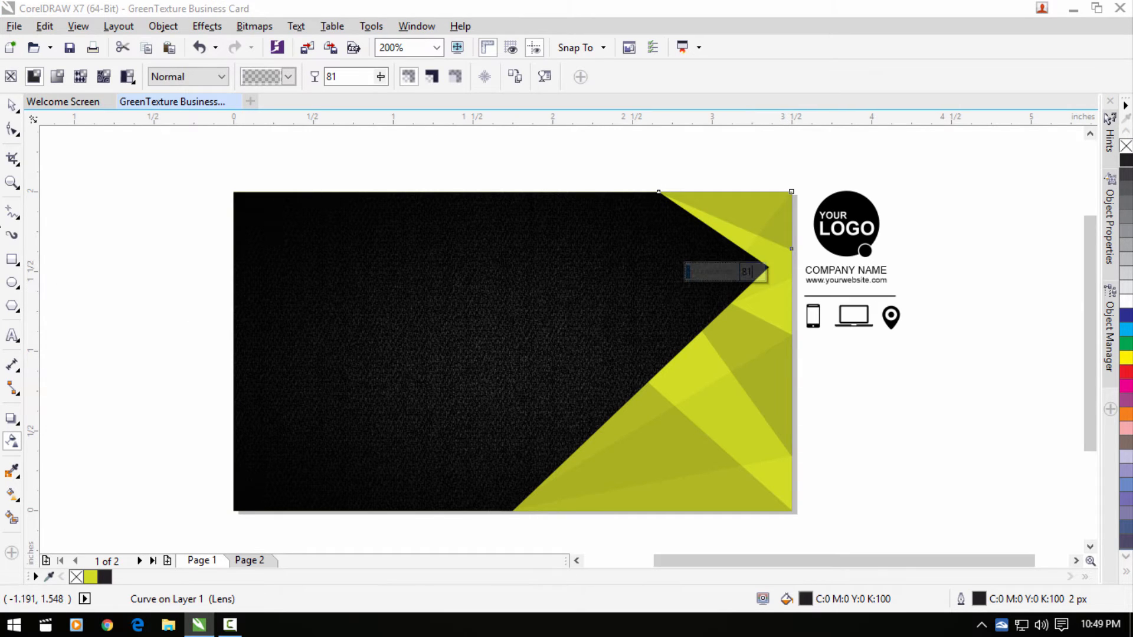
- Select all five triangles and set their transparency merge mode to Multiply
click(11, 105)
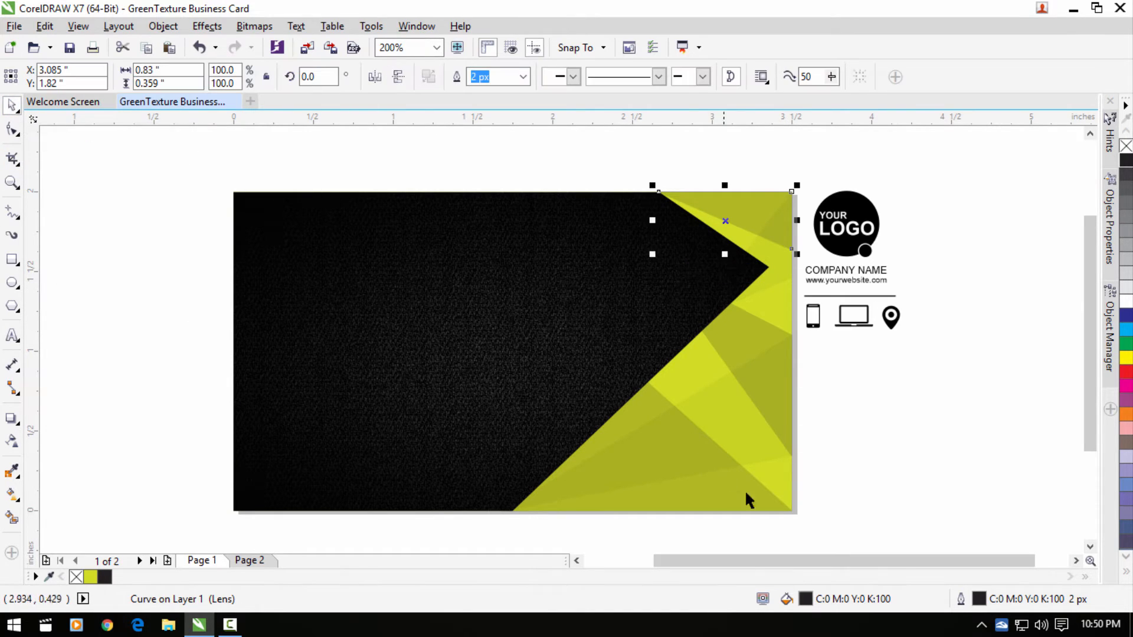
click(800, 527)
drag(804, 529, 471, 170)
drag(466, 161, 462, 158)
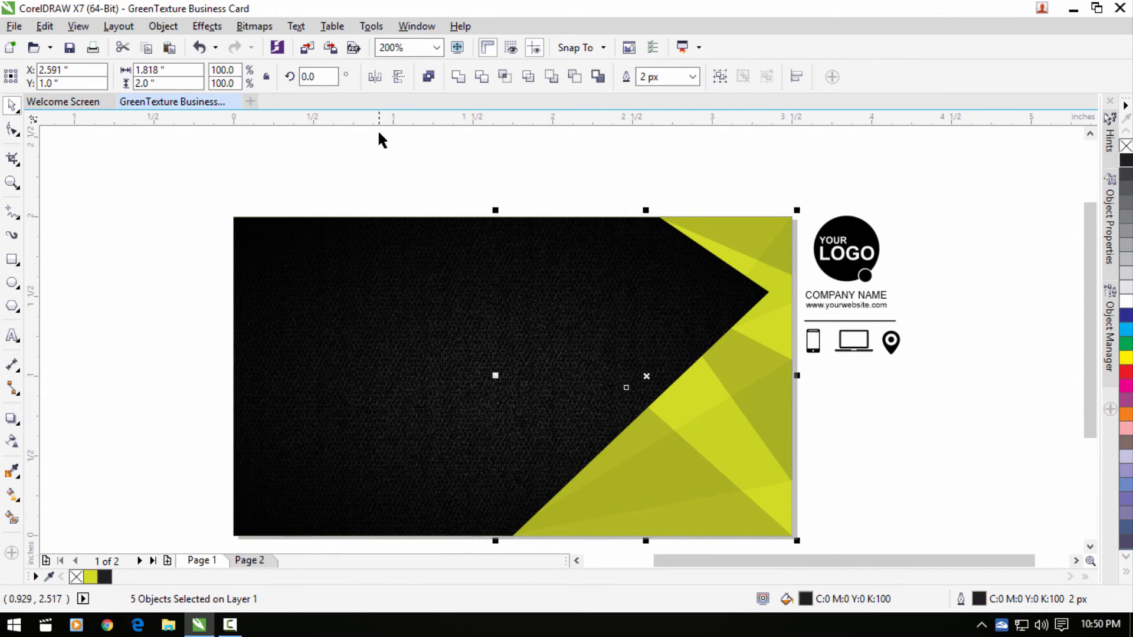
click(12, 441)
click(204, 76)
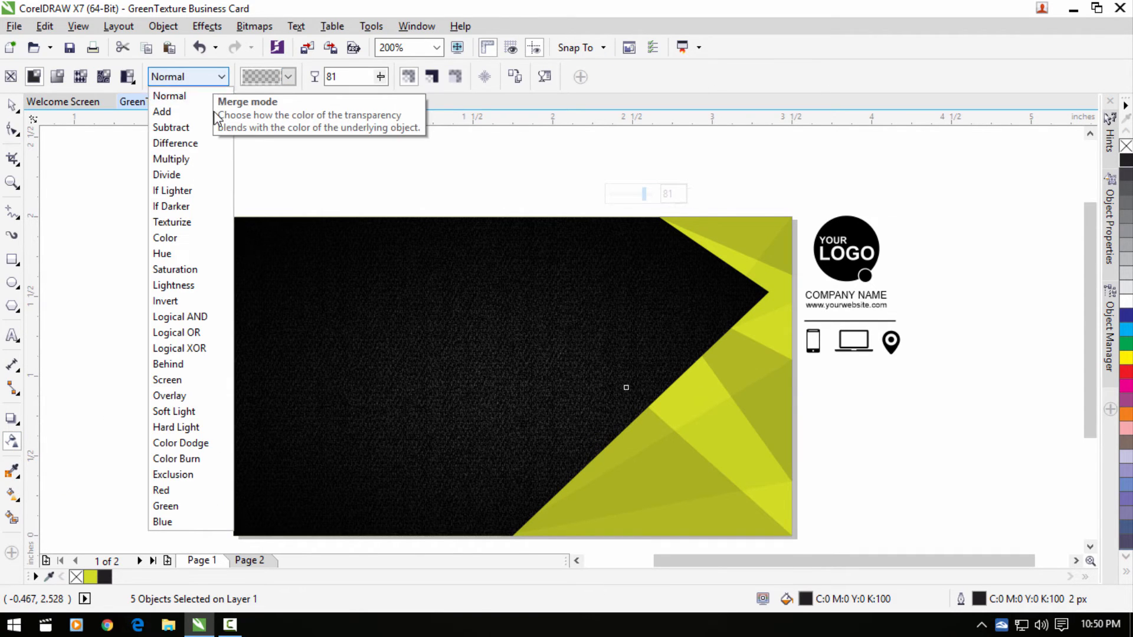
click(189, 165)
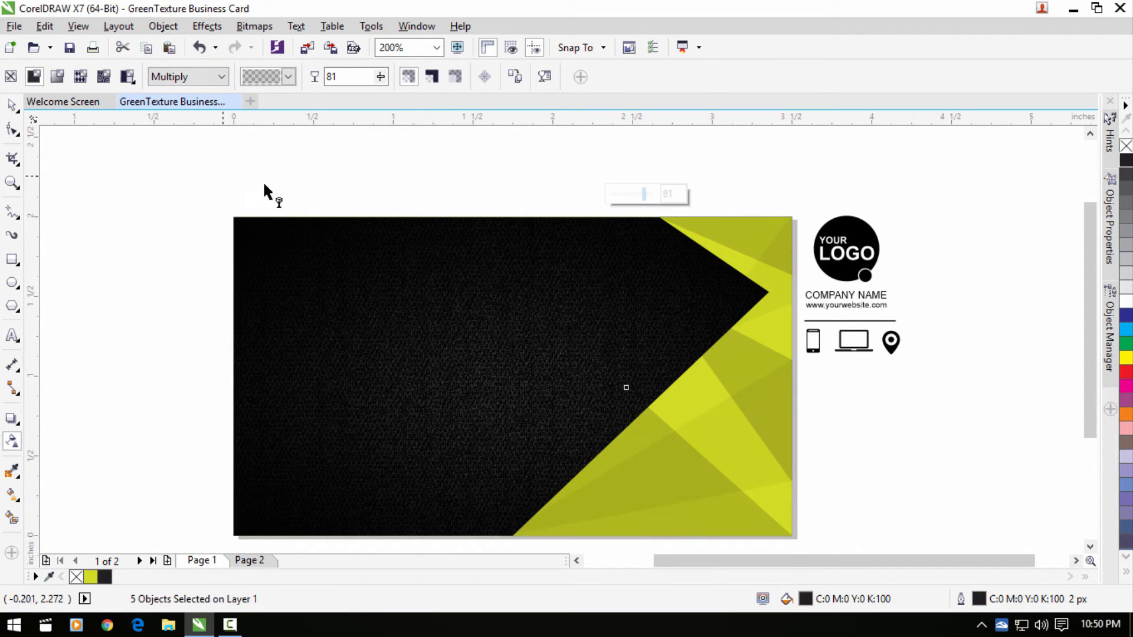
click(11, 105)
key(Escape)
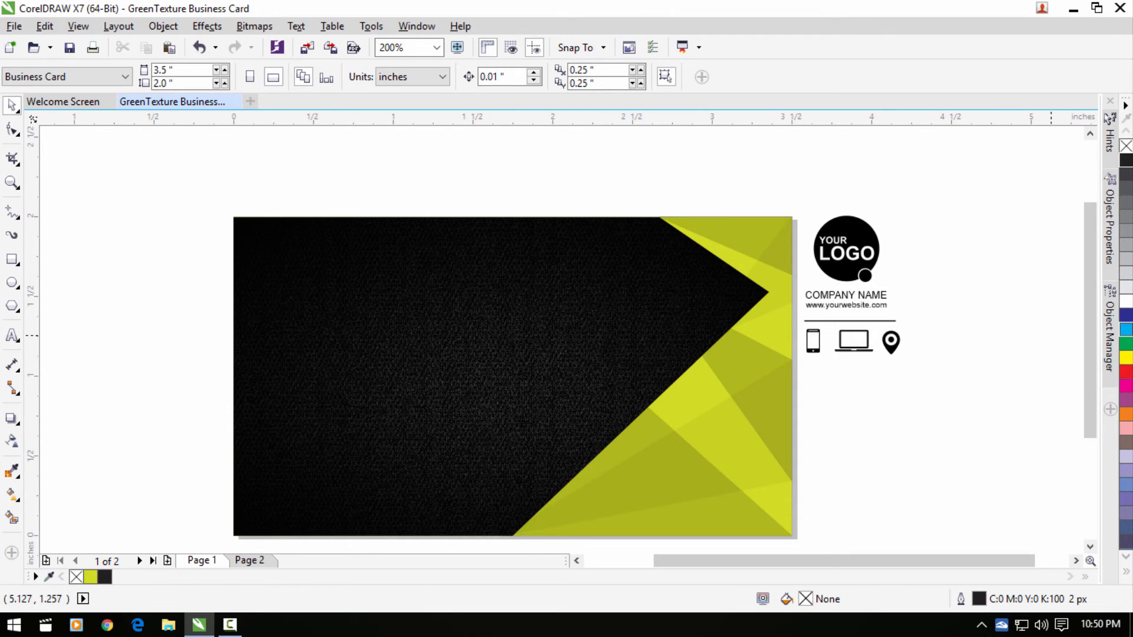
- Lock the five transparent triangles in place and try to select them again
drag(1089, 395, 1080, 416)
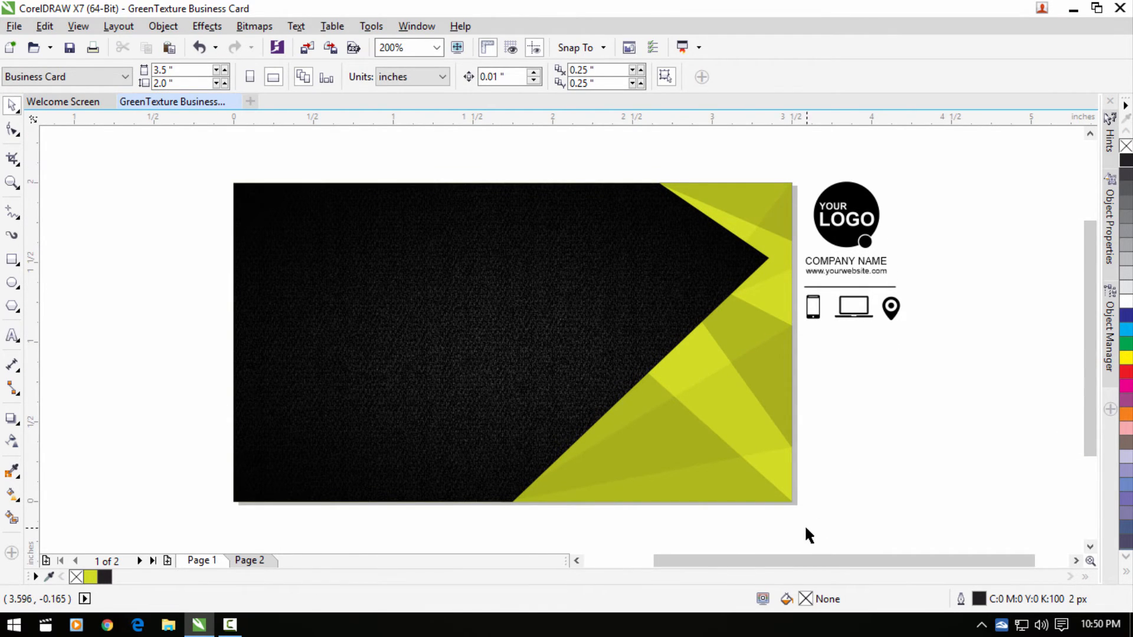
drag(805, 528, 461, 148)
click(163, 26)
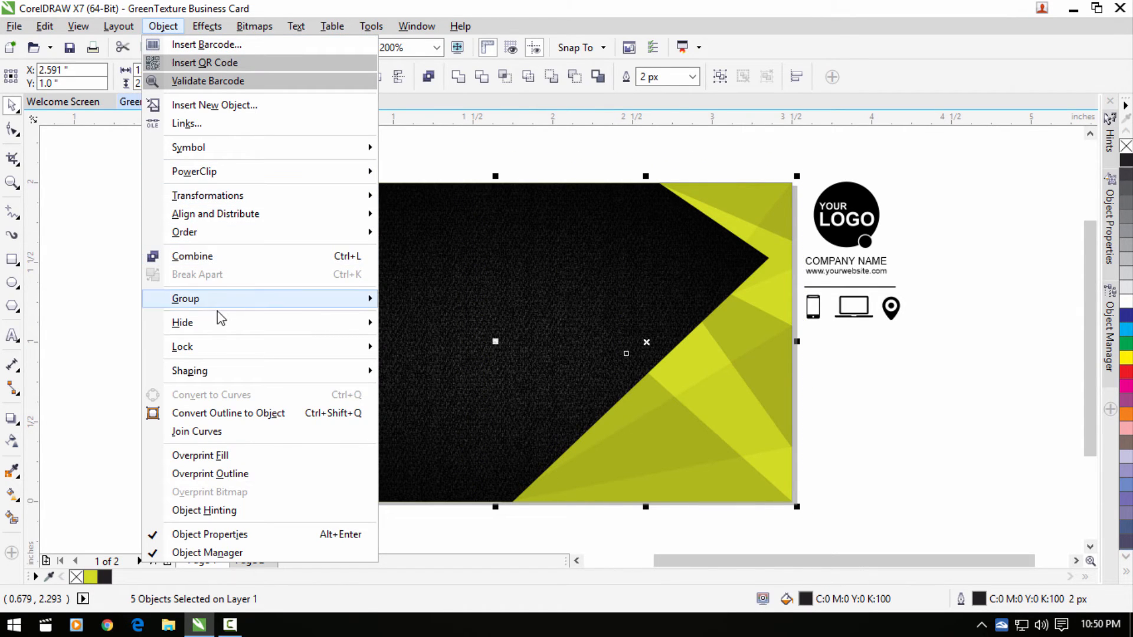
mouse_move(248, 346)
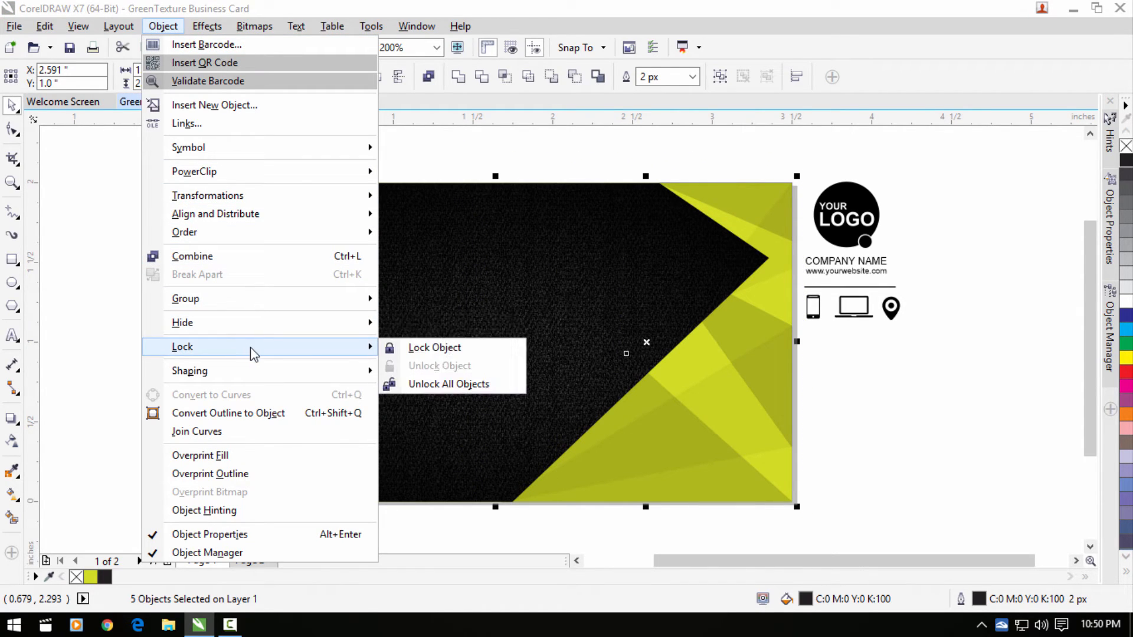
click(432, 348)
click(889, 463)
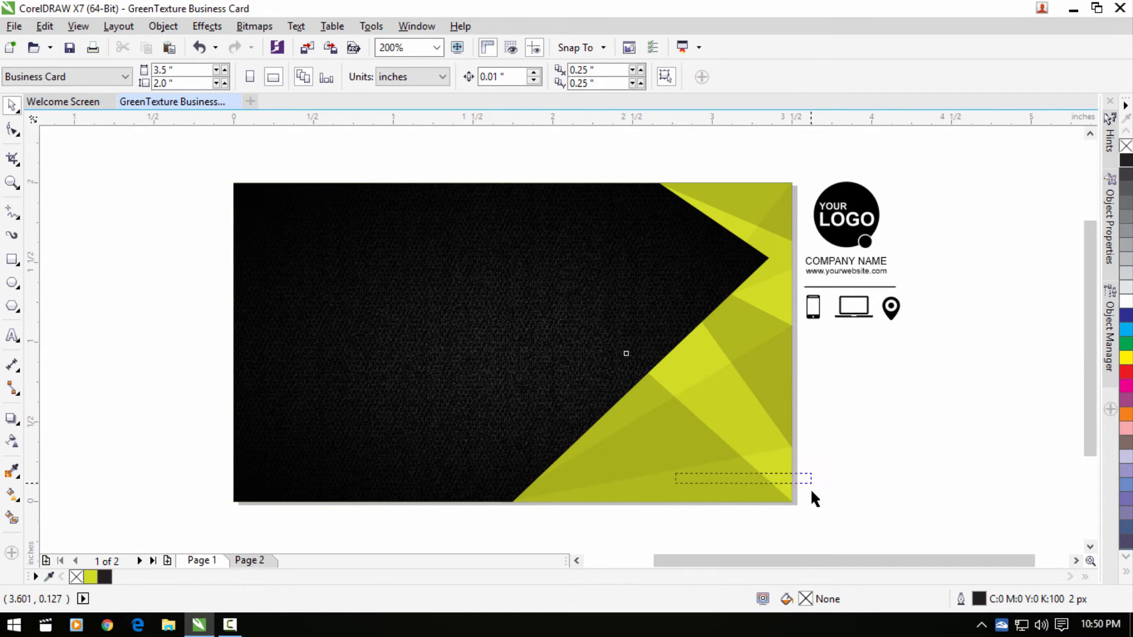
drag(812, 491, 812, 494)
drag(780, 388, 777, 453)
- Add the artistic text "YOUR NAME" near the upper edge of the dark fabric texture and fill it with white
click(14, 341)
click(288, 248)
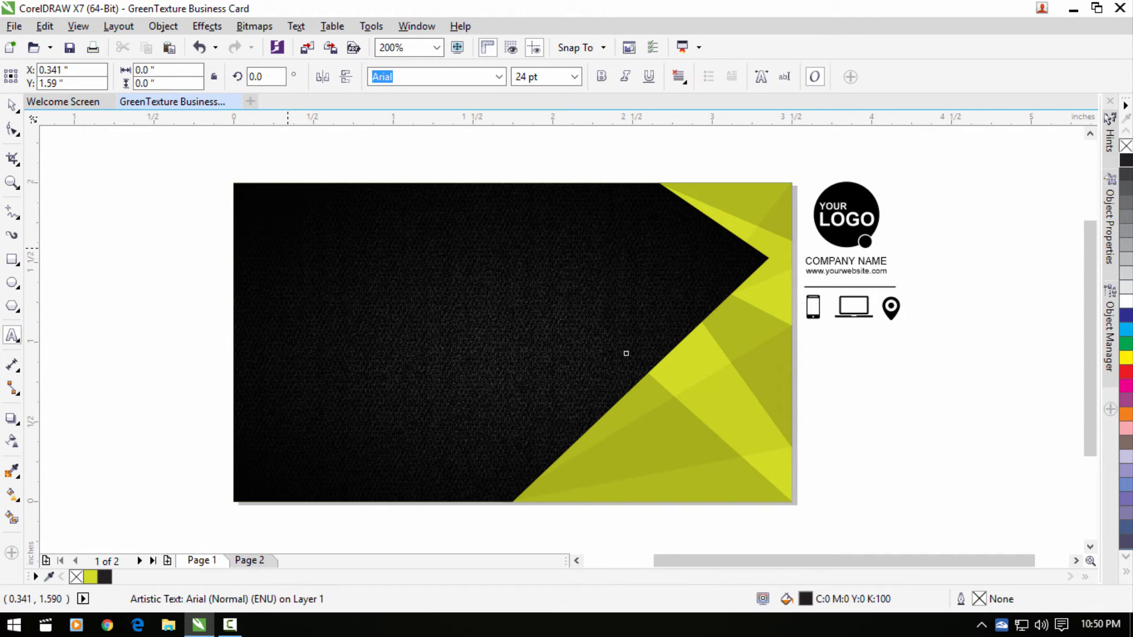
text(YOU)
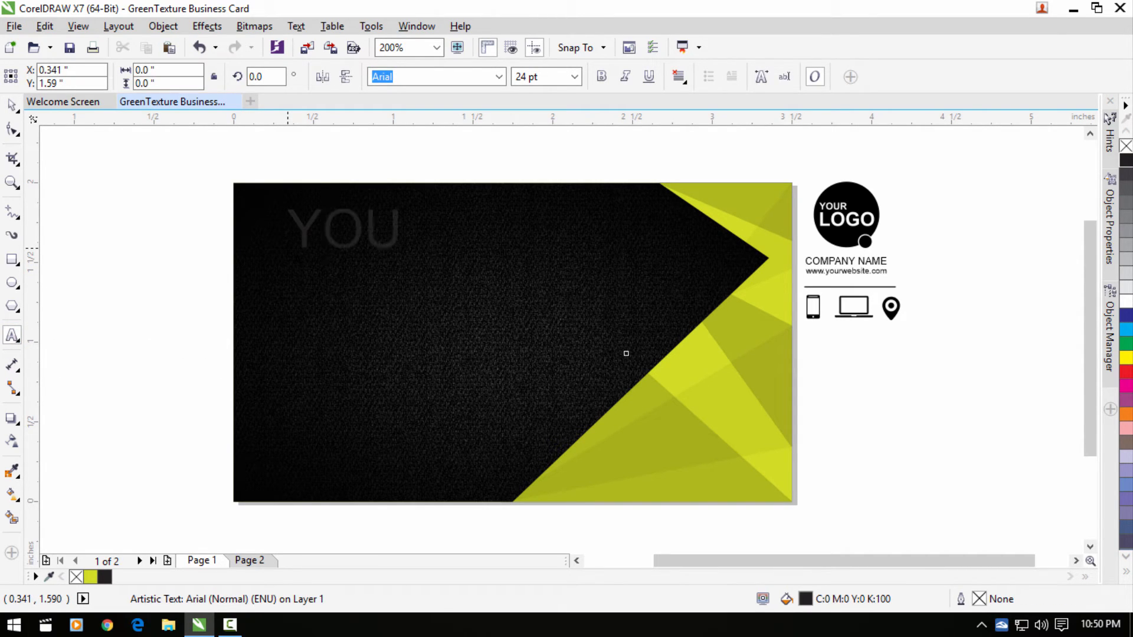
text(R ANEM)
key(BackSpace)
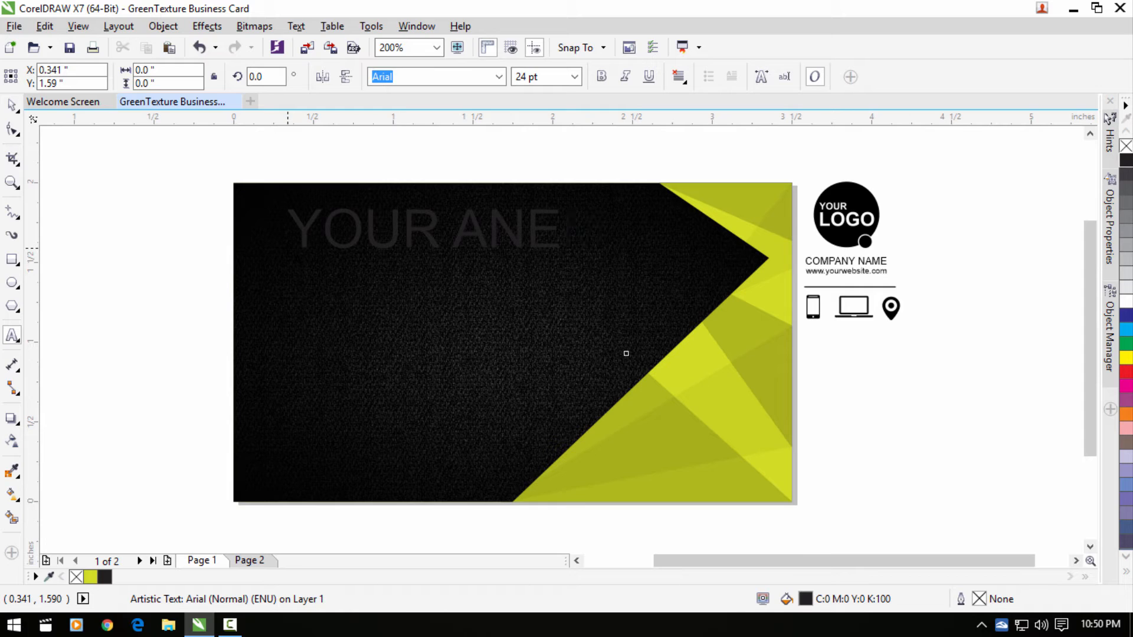
key(BackSpace)
key(BackSpace)
key(BackSpace)
text(NAME)
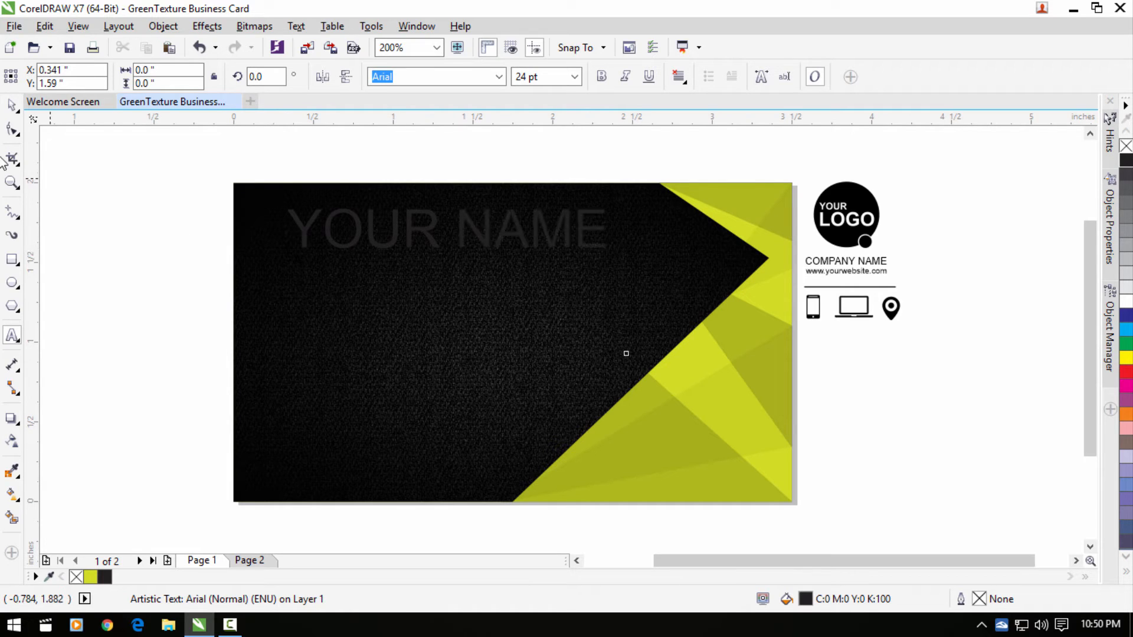
click(10, 105)
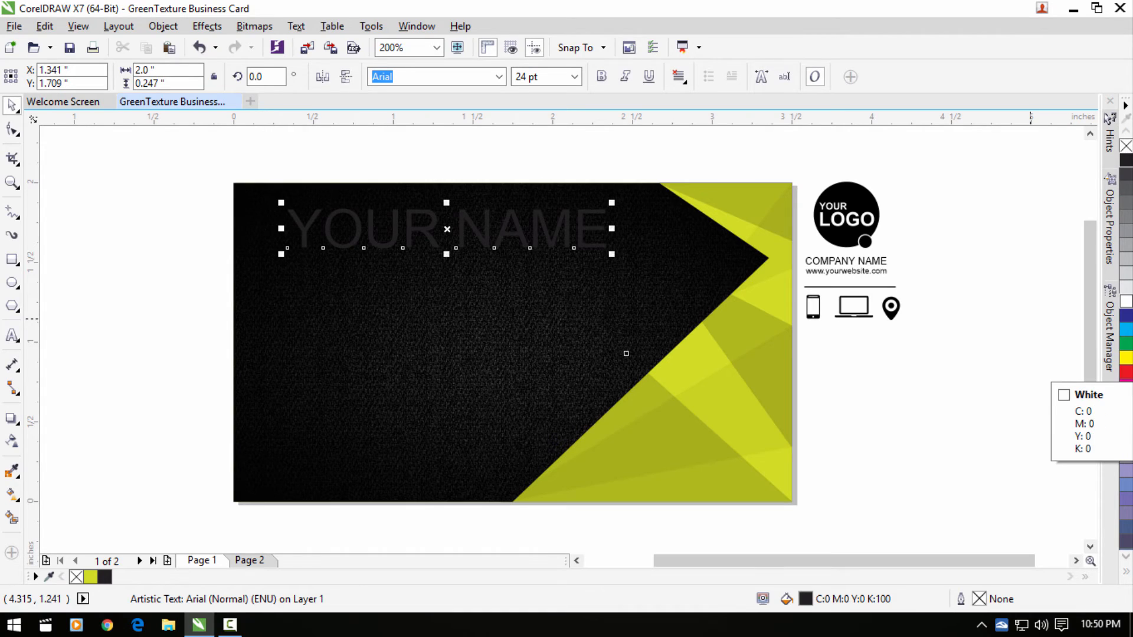
click(1126, 302)
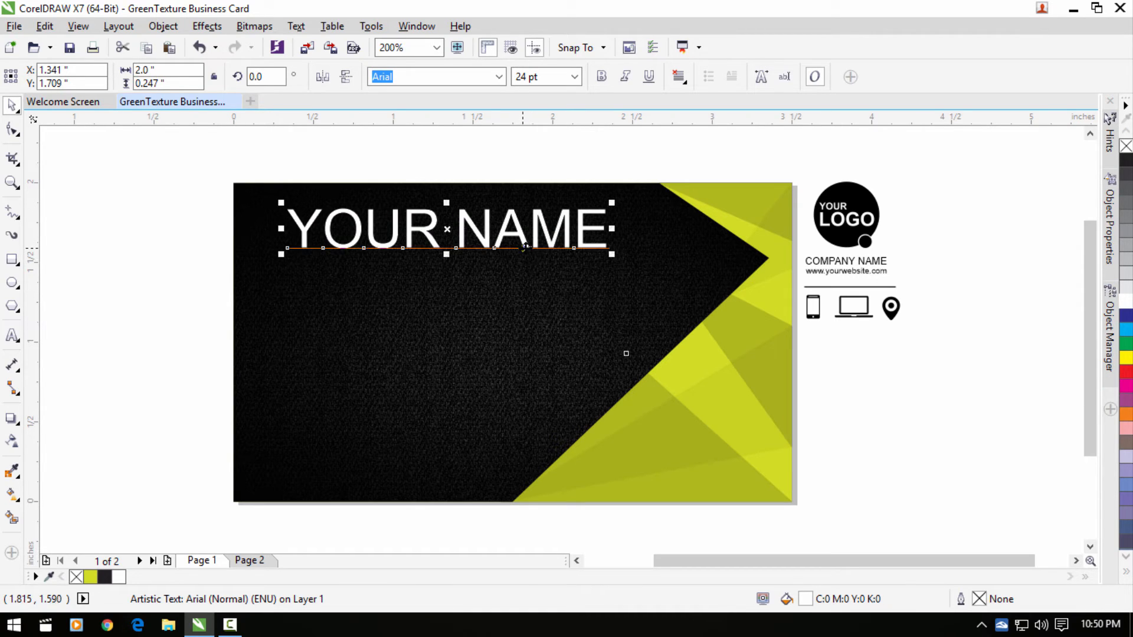
- Scale the "YOUR NAME" text down to about 17.5 pt and place it in the card's upper-left corner
drag(615, 256, 554, 248)
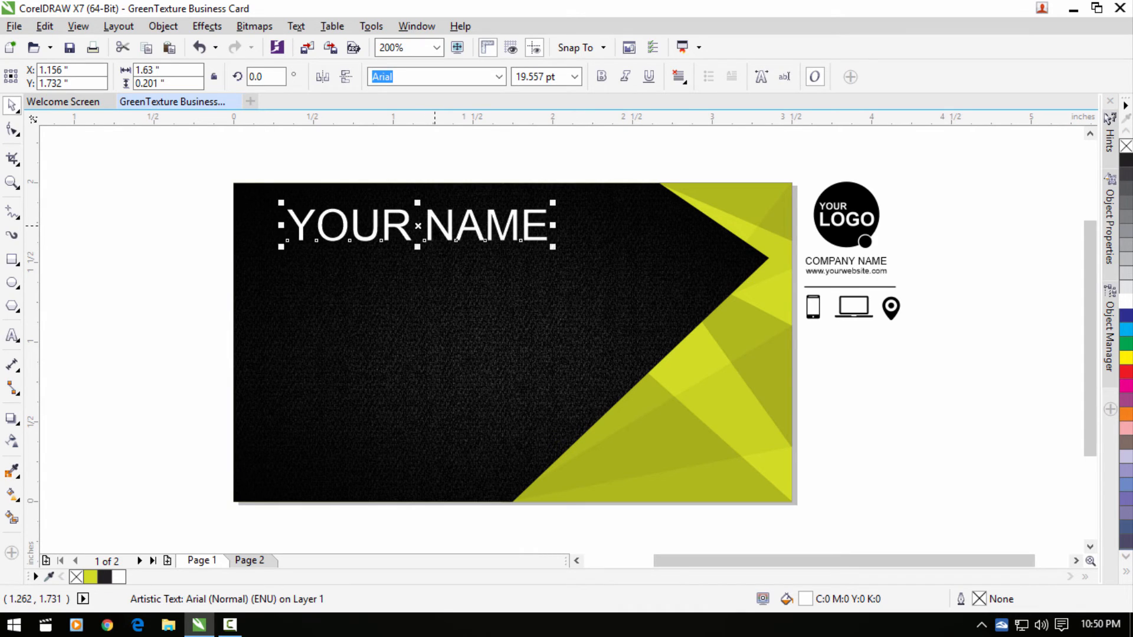
drag(436, 225, 389, 220)
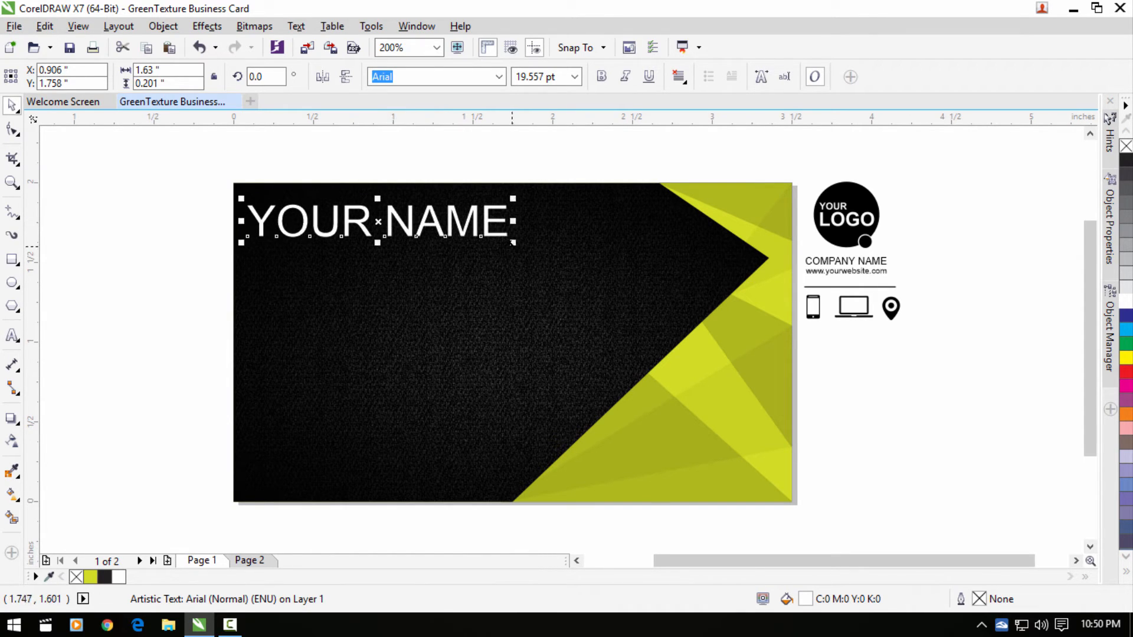
drag(514, 246, 514, 243)
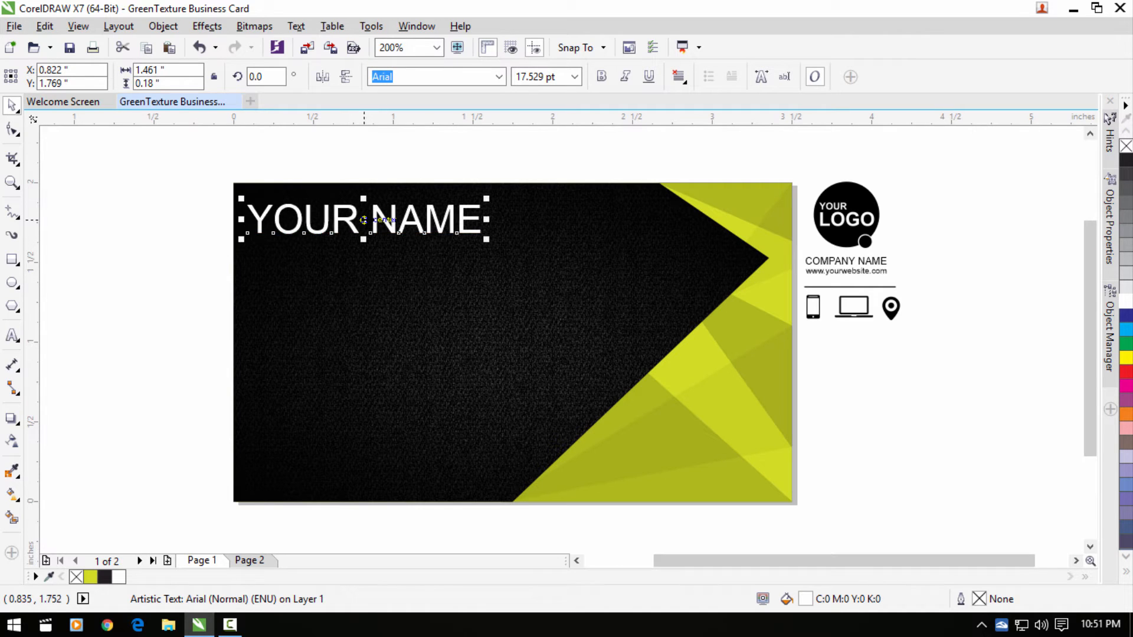
- Duplicate the name text just below itself, shrink the copy to about 9.3 pt and change its wording to "GRAPHIC DESIGNER"
drag(366, 219, 368, 263)
right_click(367, 262)
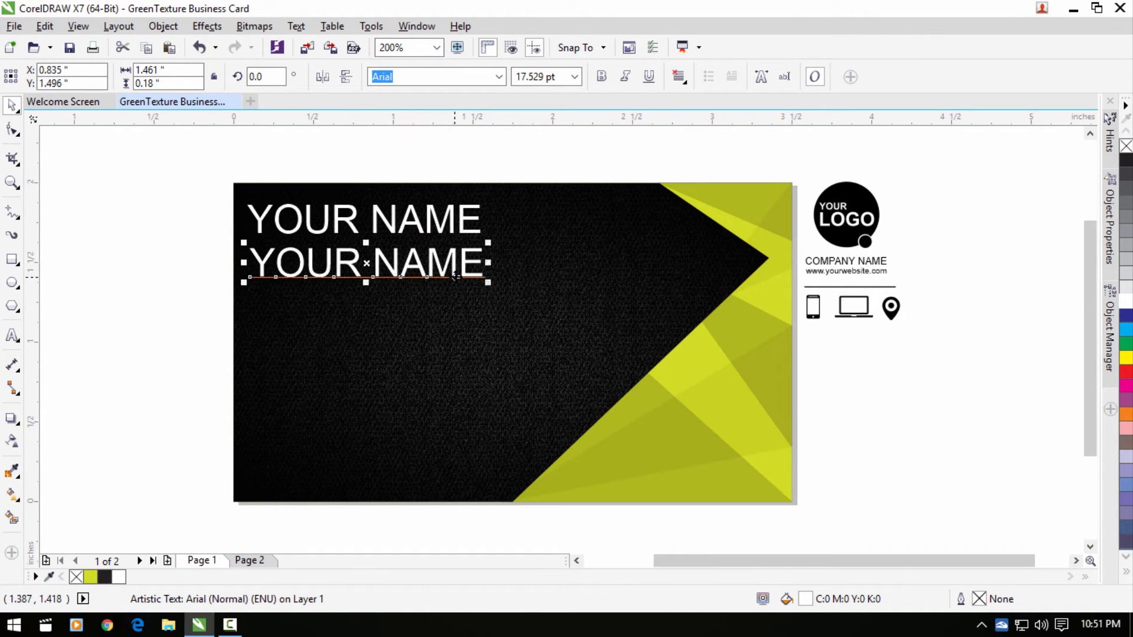
drag(488, 284, 442, 272)
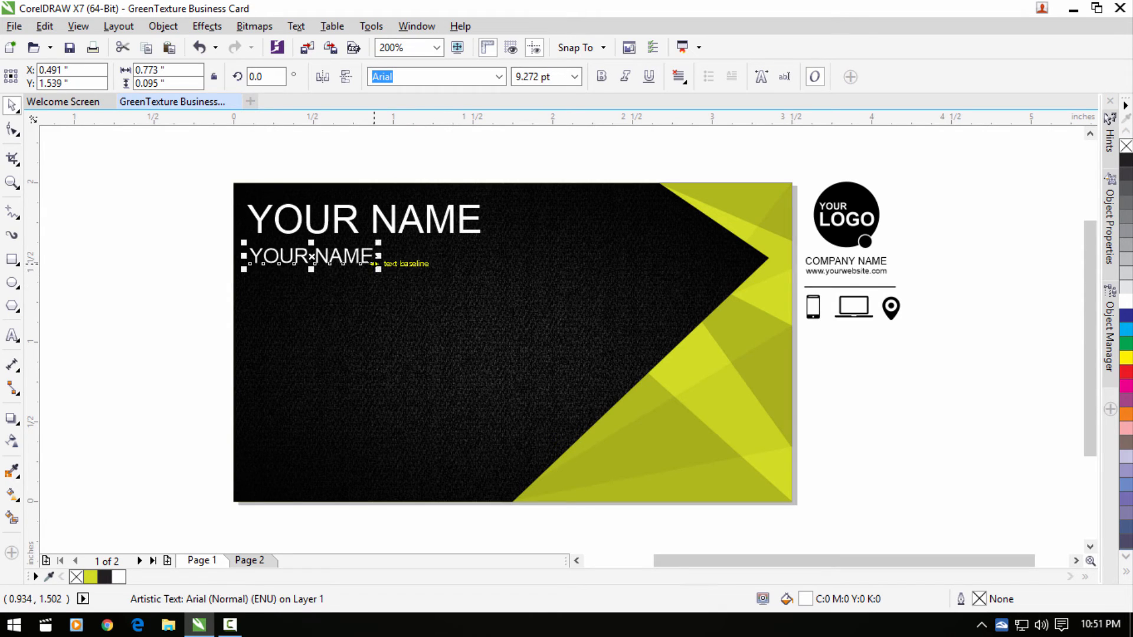
double_click(362, 256)
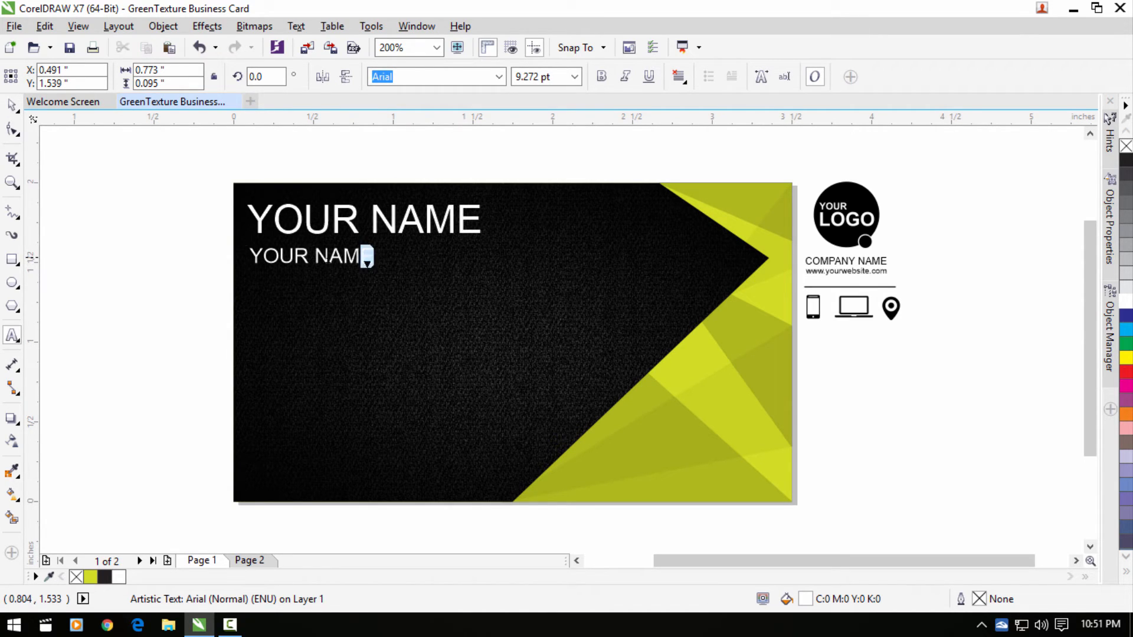
key(ctrl+a)
text(GRAP)
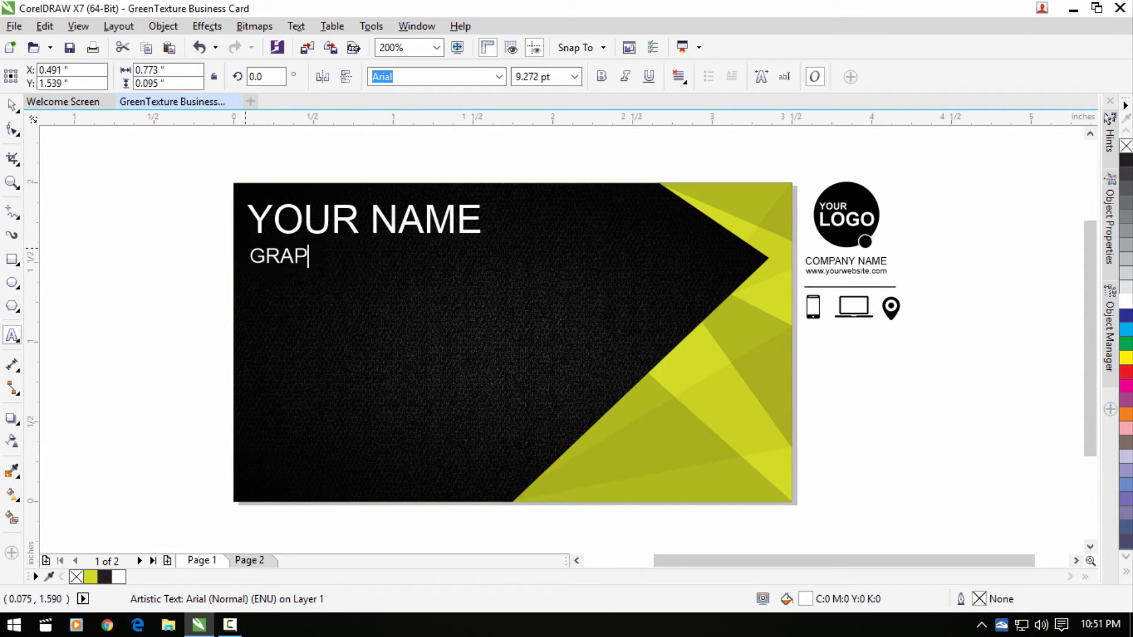
text(HIC DES)
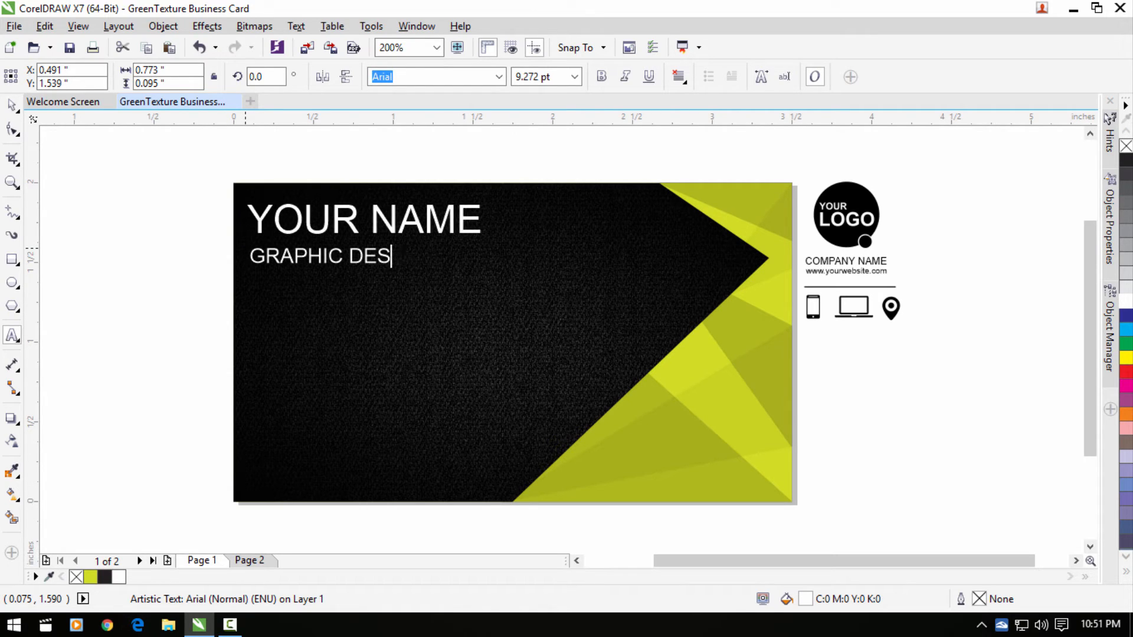
text(IGNER)
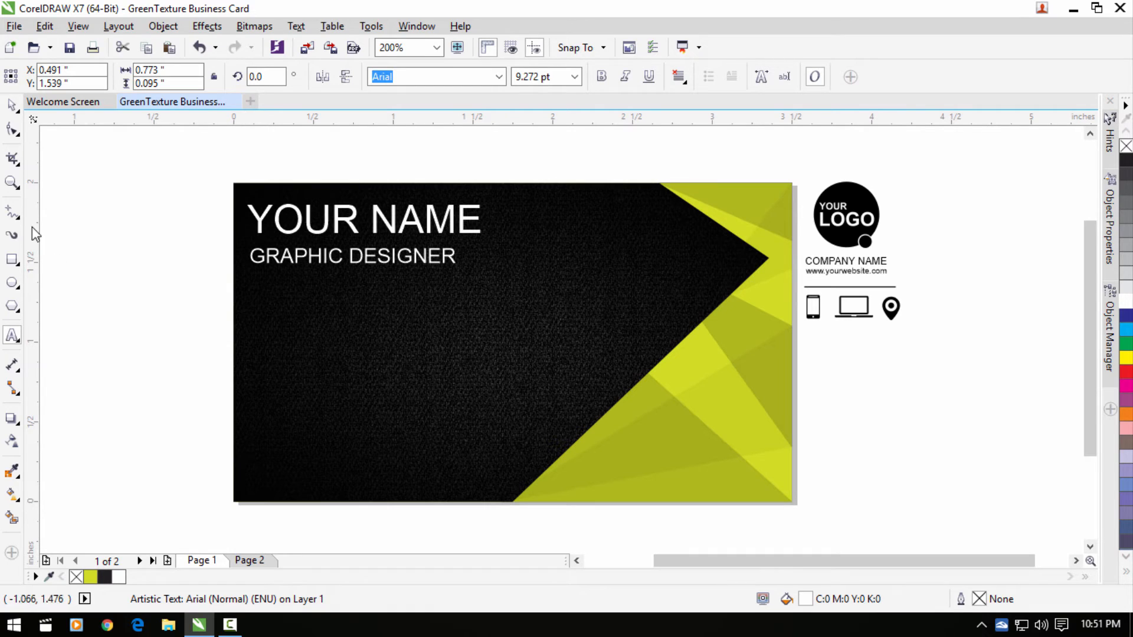
- Scale the "GRAPHIC DESIGNER" text down to about 7.2 pt and align it directly beneath the name
click(11, 105)
mouse_move(462, 268)
mouse_down()
mouse_move(381, 261)
mouse_move(441, 267)
mouse_up()
drag(296, 255, 287, 247)
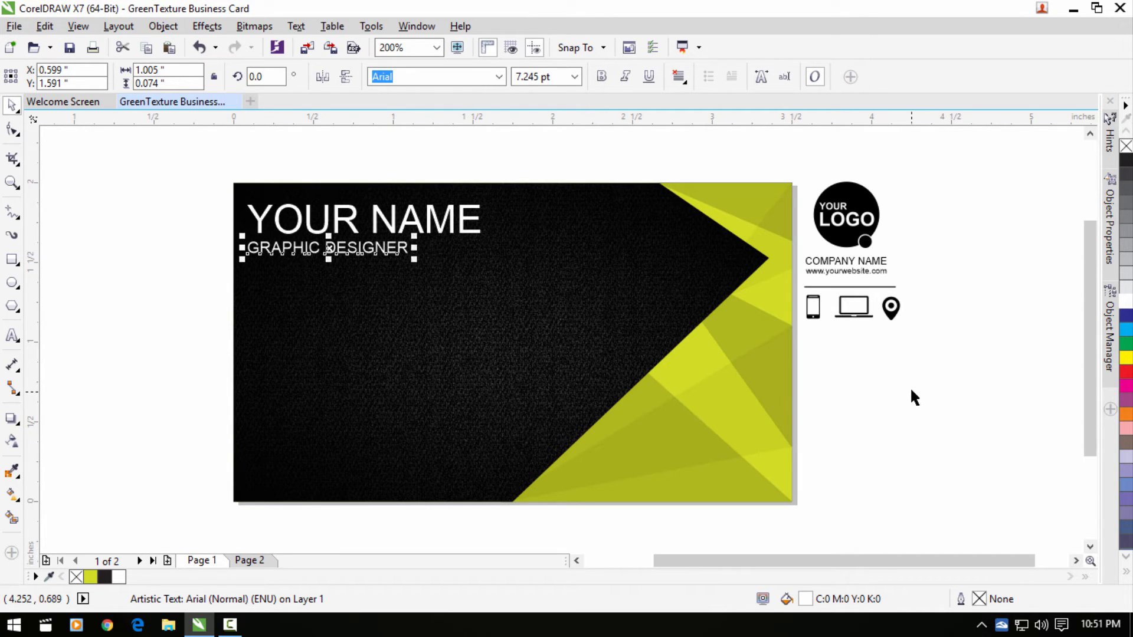
click(193, 306)
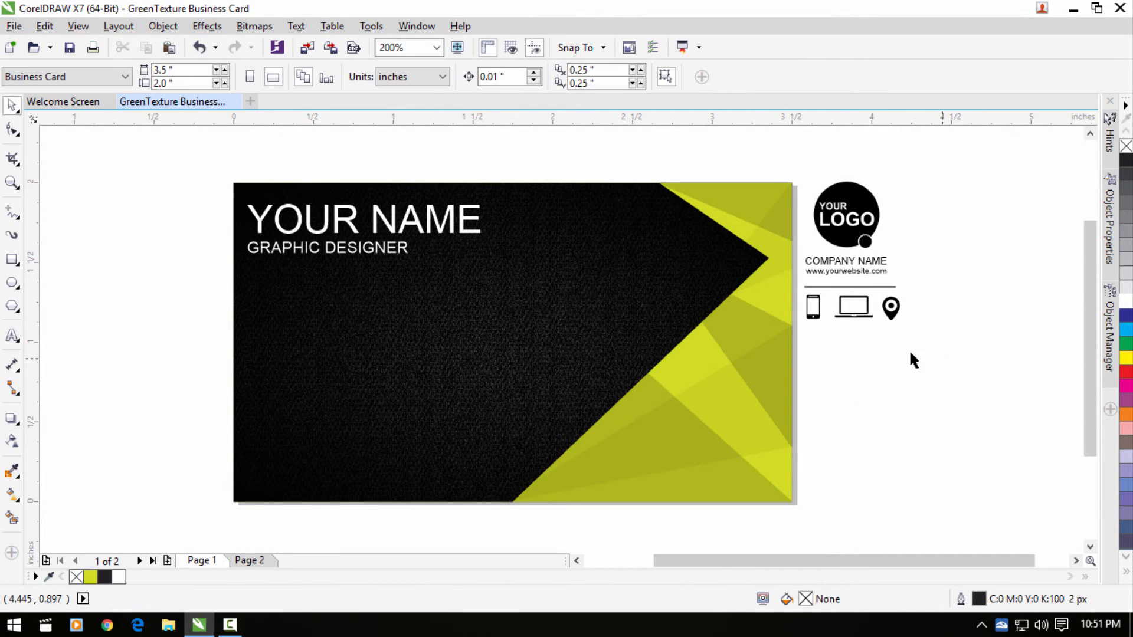
- Move the phone, laptop and location icons together into the card's bottom-right corner
drag(942, 359, 791, 290)
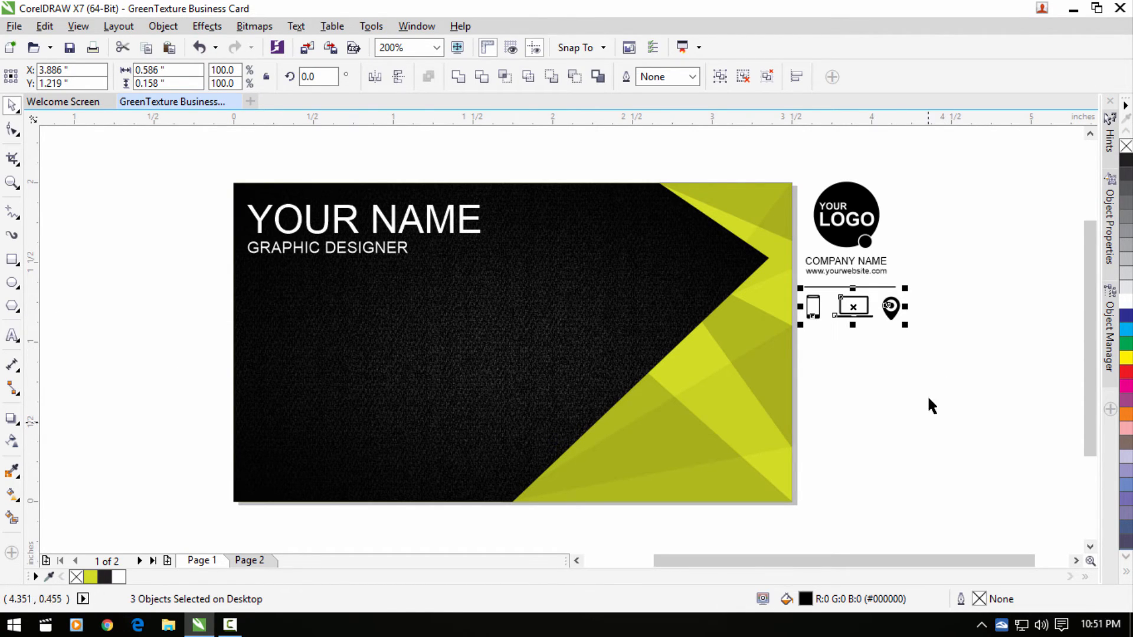
drag(904, 325, 716, 487)
click(860, 491)
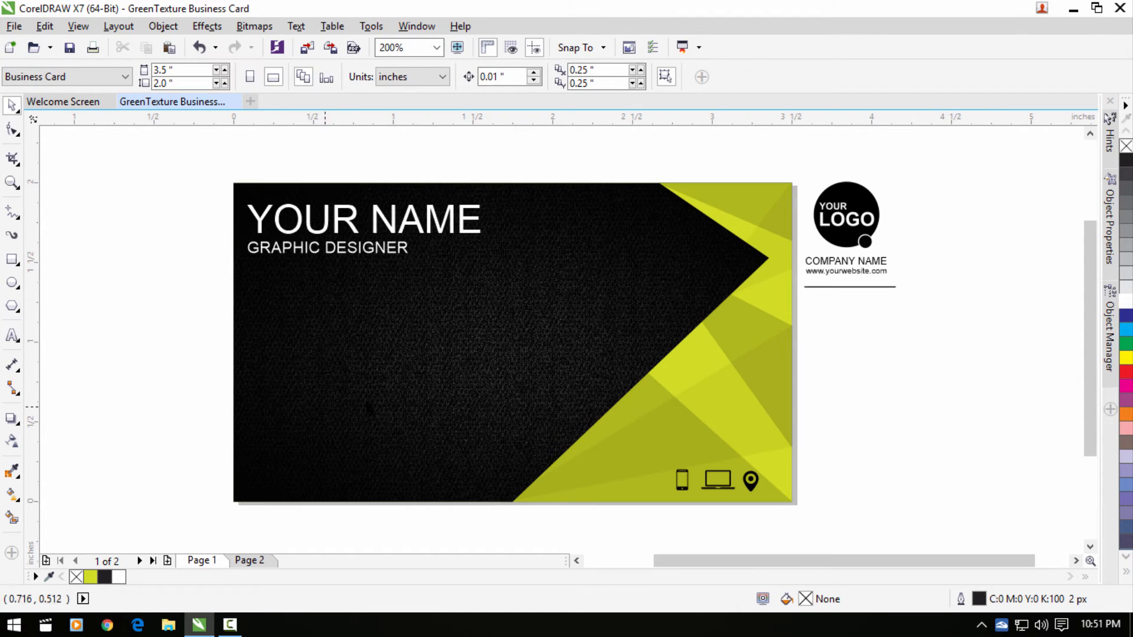
- Draw a rectangle about 1.65 in wide on the fabric texture below the job title and set its height to 0.25 in
click(12, 259)
drag(255, 295, 517, 362)
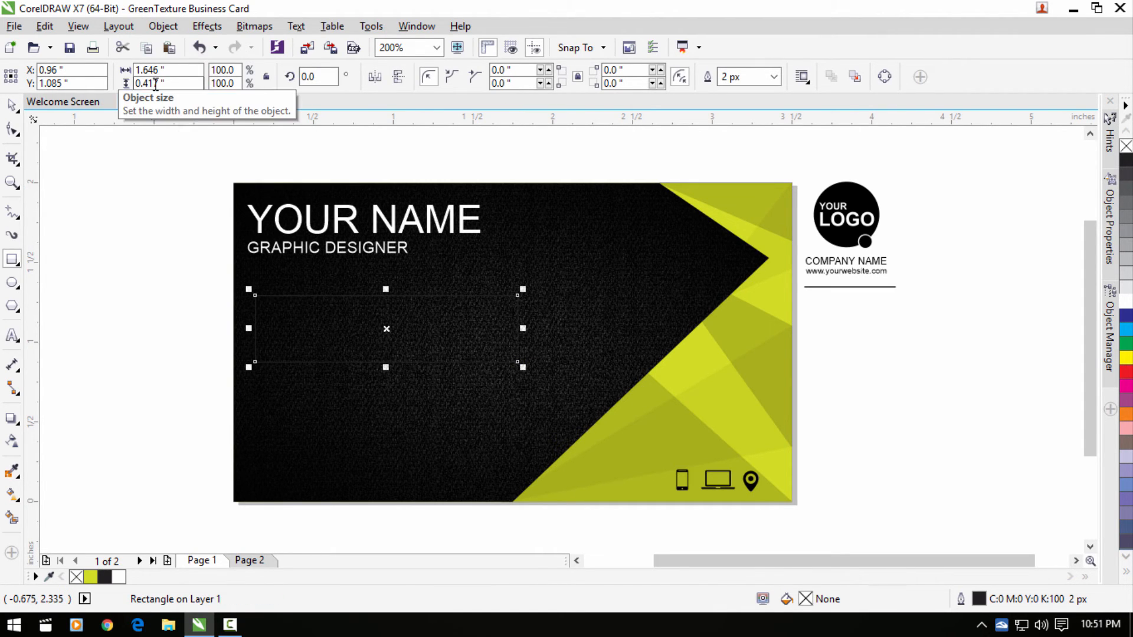
drag(159, 83, 154, 83)
text(0)
double_click(151, 83)
drag(159, 83, 157, 83)
text(25)
key(Return)
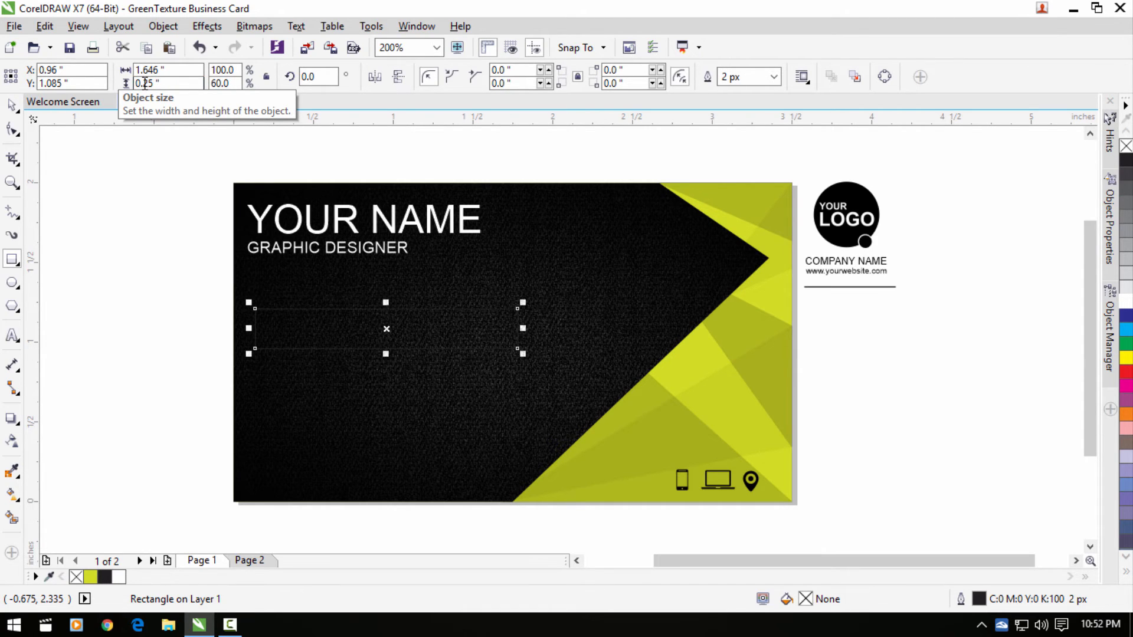
- Set the rectangle's height to 0.28 in, then shift it slightly upward and give it a white outline
drag(156, 84, 149, 83)
key(Return)
drag(156, 83, 151, 85)
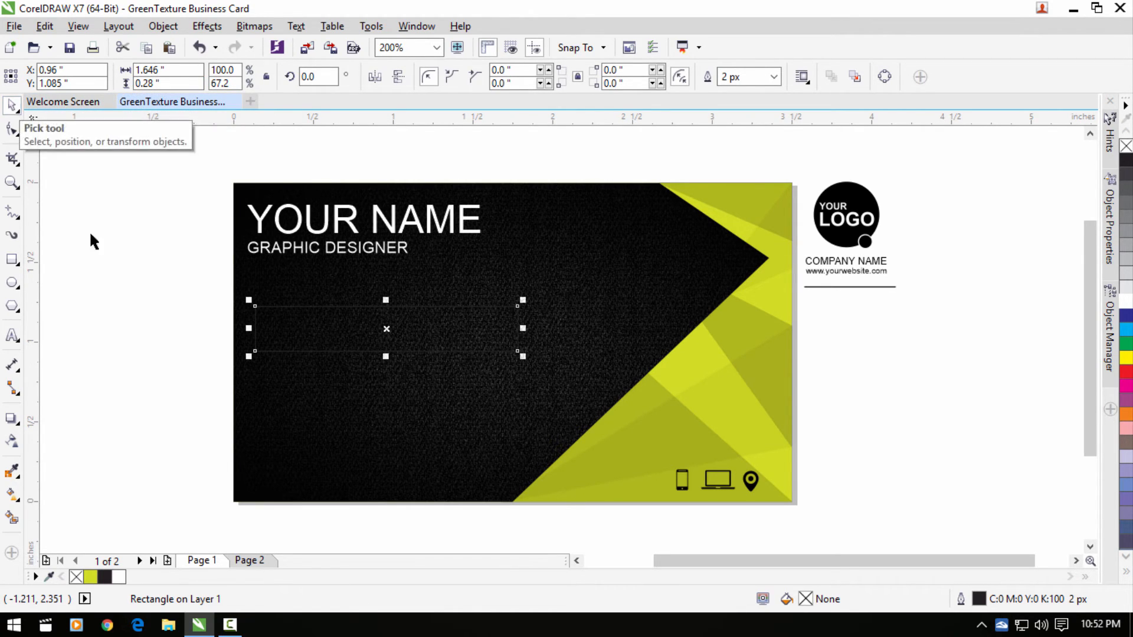
drag(386, 329, 384, 319)
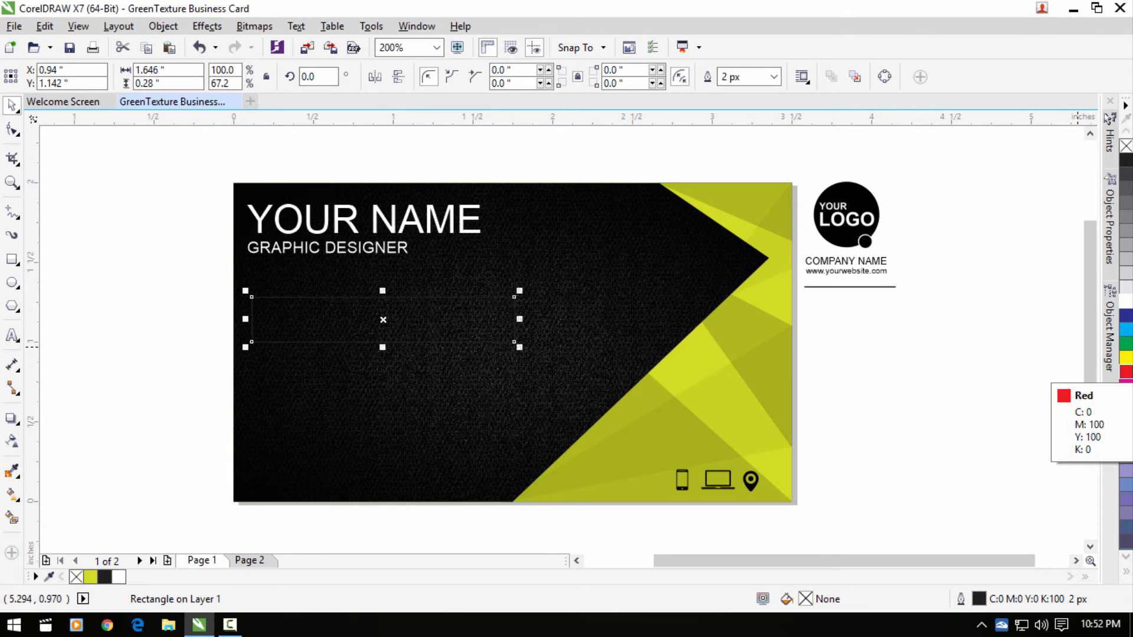
right_click(1127, 301)
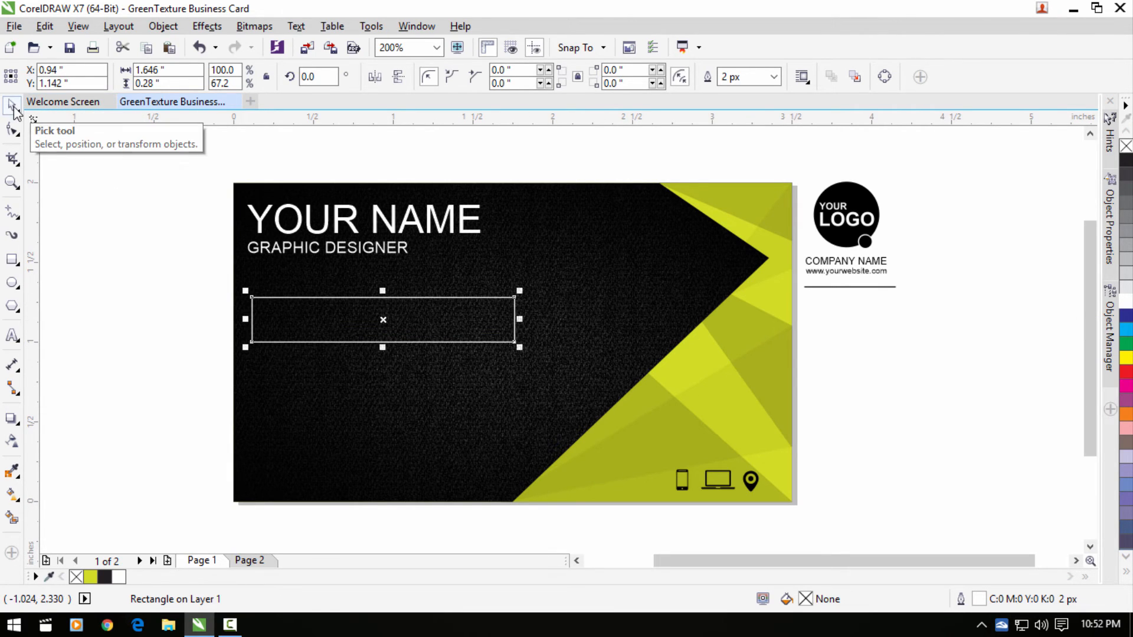
- Duplicate the white-outlined rectangle twice, stacking the copies below it on the fabric texture
click(336, 333)
click(373, 343)
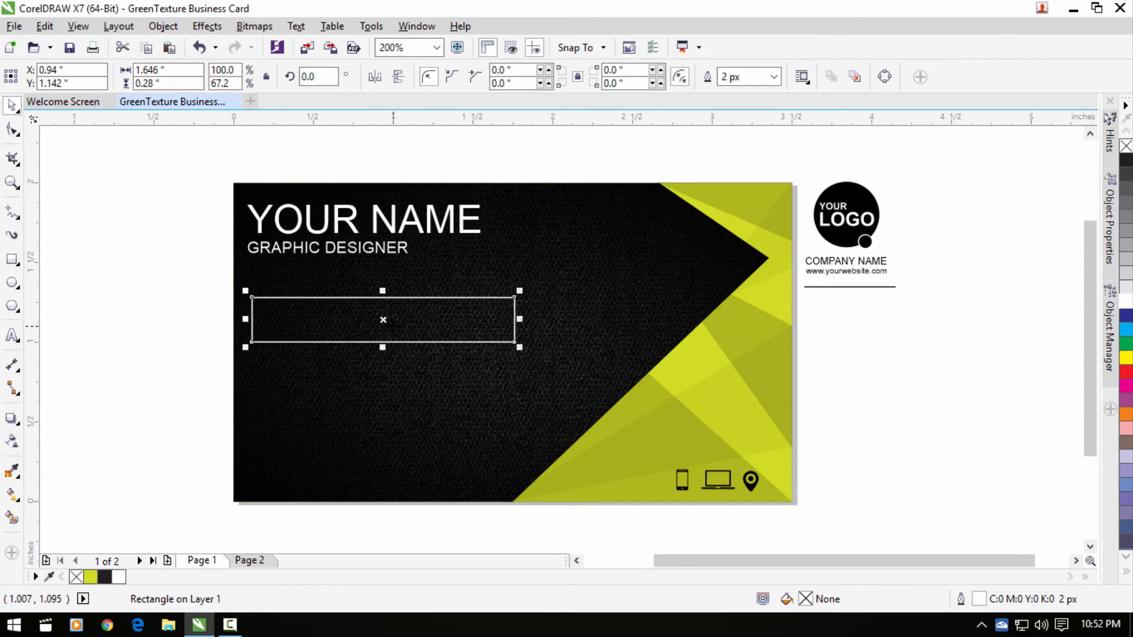
drag(383, 320, 380, 447)
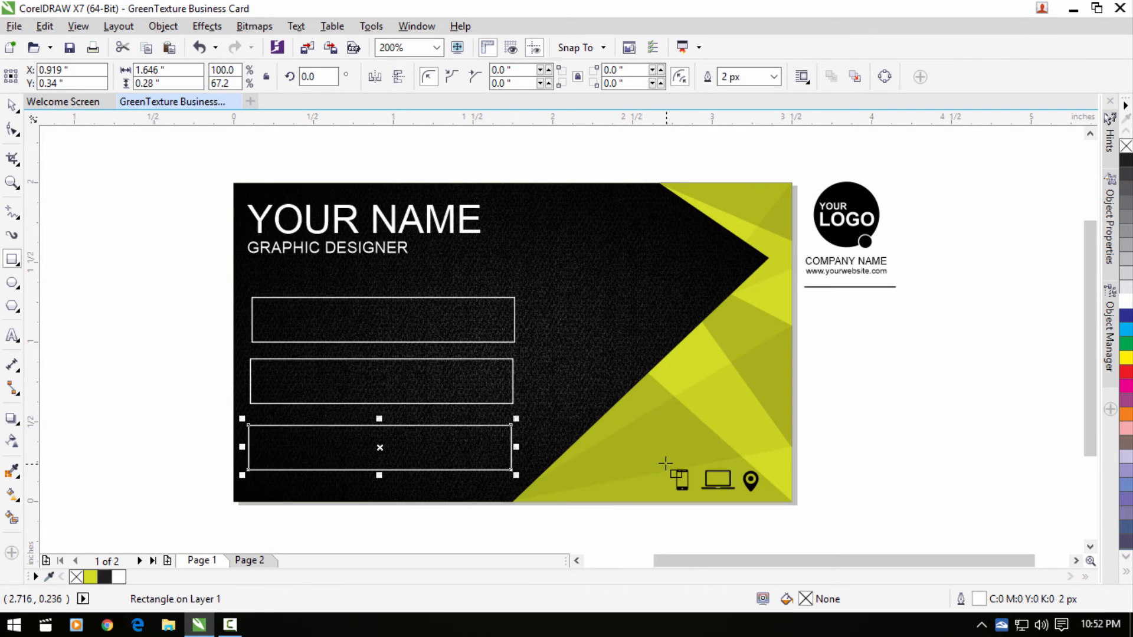
- Draw a square around the phone icon and reduce it to about 0.158 in per side
mouse_move(665, 465)
mouse_down()
mouse_move(701, 489)
mouse_move(689, 490)
mouse_move(696, 499)
mouse_up()
scroll(697, 499, up, 3)
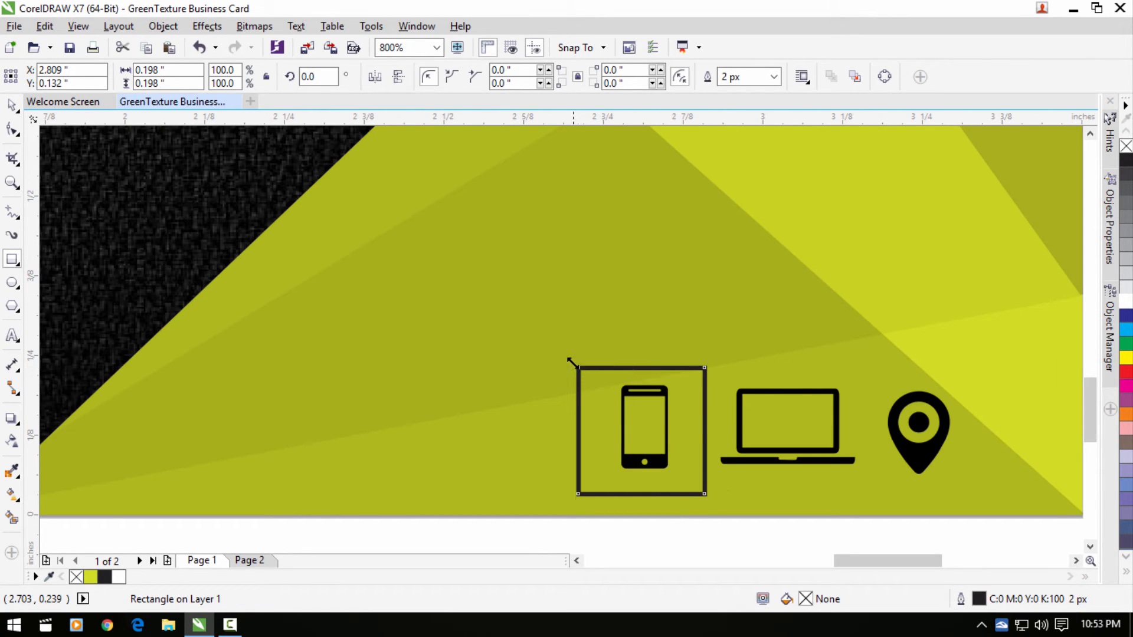
drag(571, 361, 586, 375)
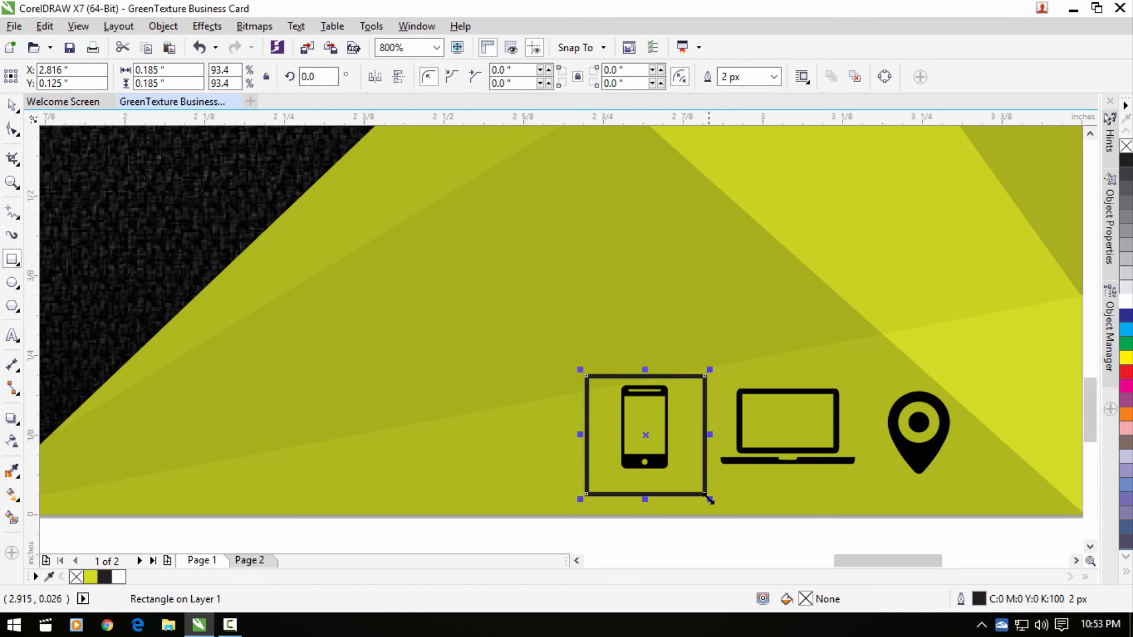
drag(705, 494, 689, 479)
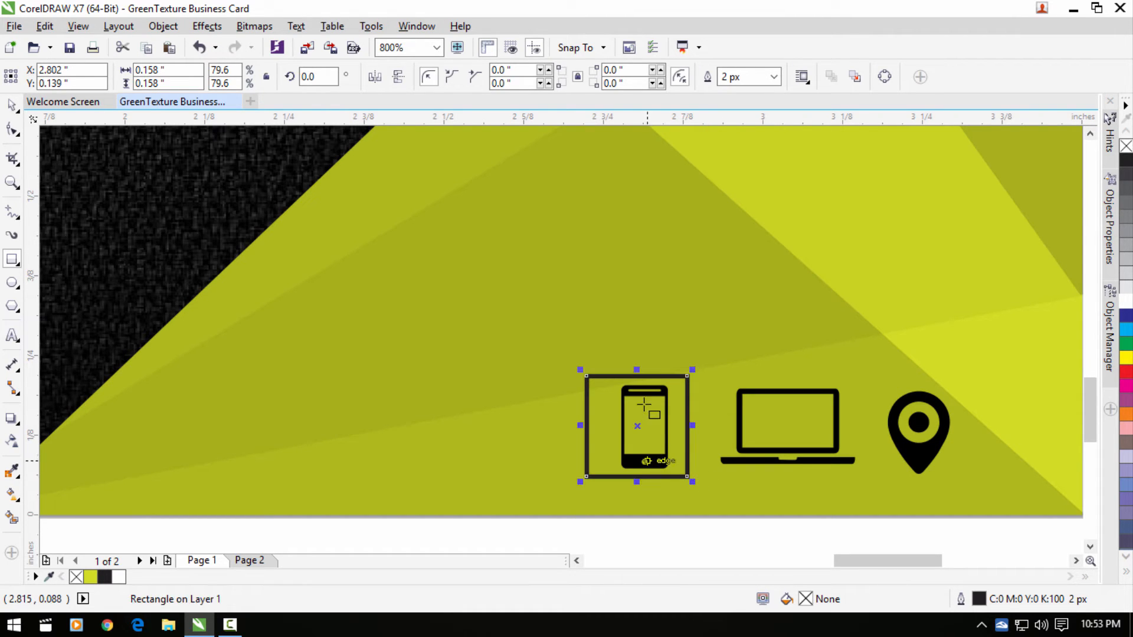
scroll(652, 434, down, 2)
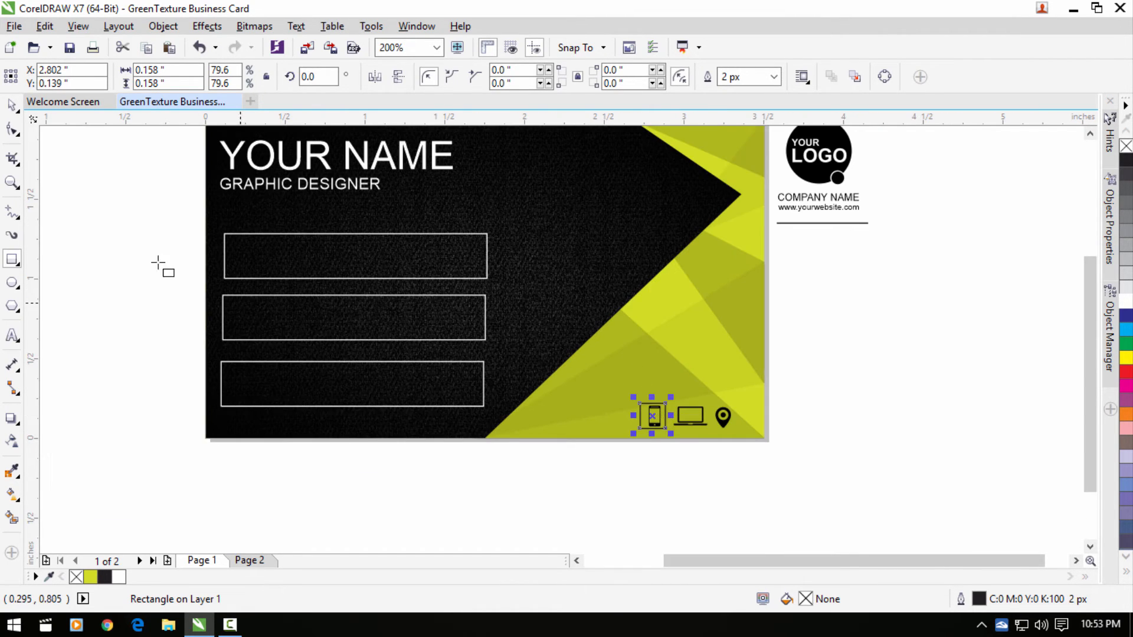
- Move the small square onto the fabric texture beside the stacked rectangles and give it a white outline
click(11, 105)
key(Escape)
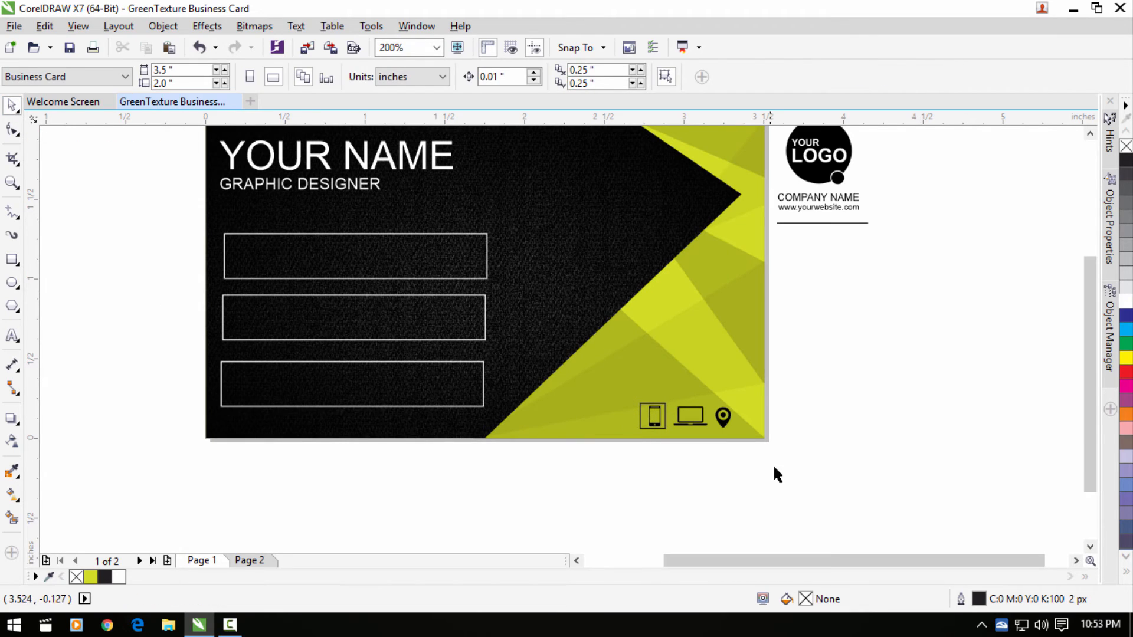
drag(641, 420, 546, 345)
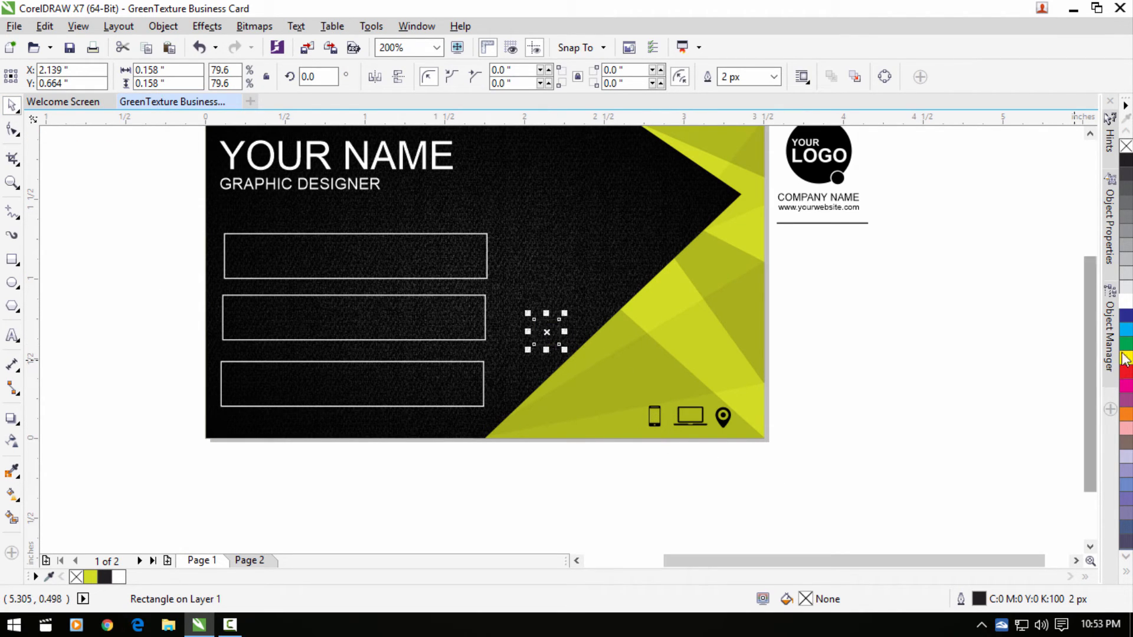
right_click(1126, 303)
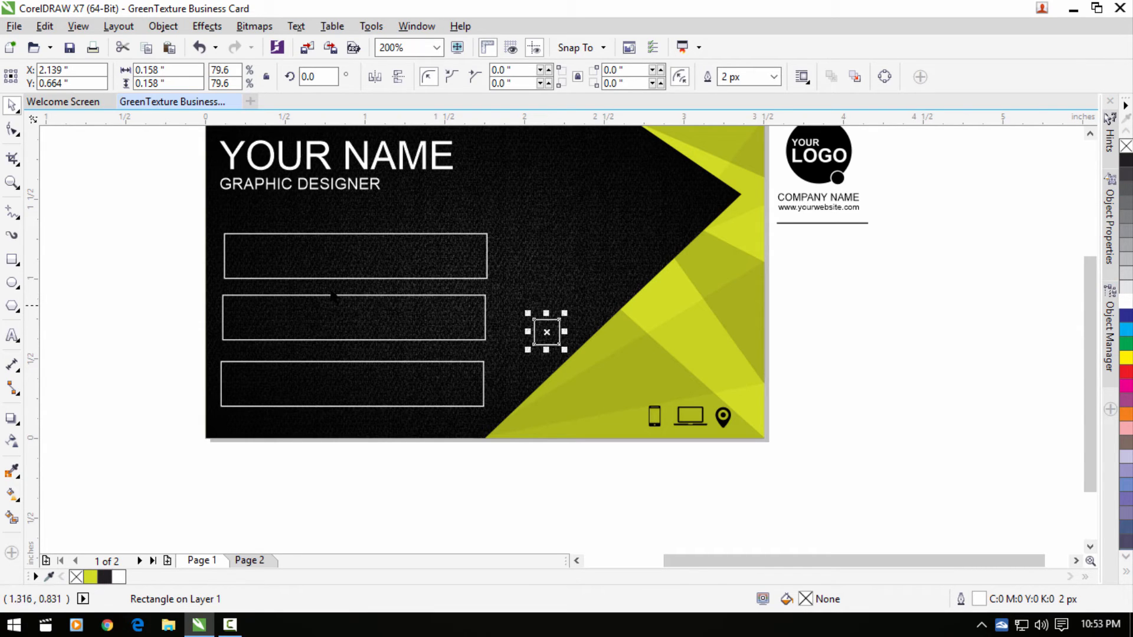
- Reposition the middle rectangle using the small square as a spacer, placing the square against the rectangle's lower edge
click(261, 278)
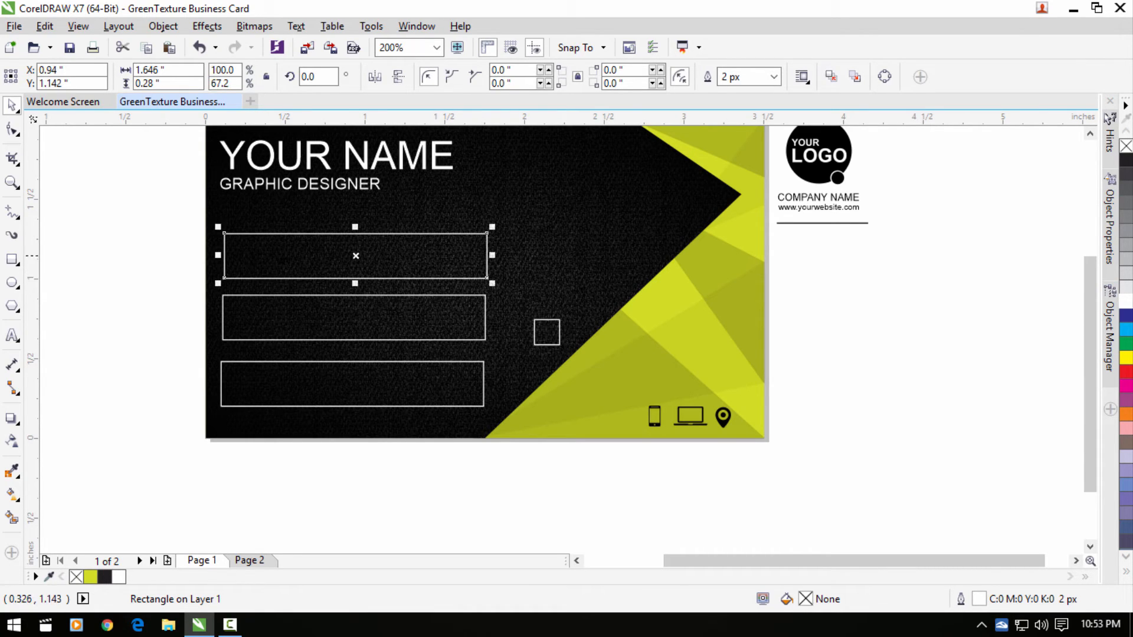
drag(287, 382, 286, 397)
click(303, 340)
drag(302, 340, 214, 359)
click(546, 344)
scroll(254, 336, up, 1)
click(212, 282)
click(219, 245)
- Move the lowest rectangle up against the spacer square, aligned with the middle rectangle, and delete the square
click(223, 416)
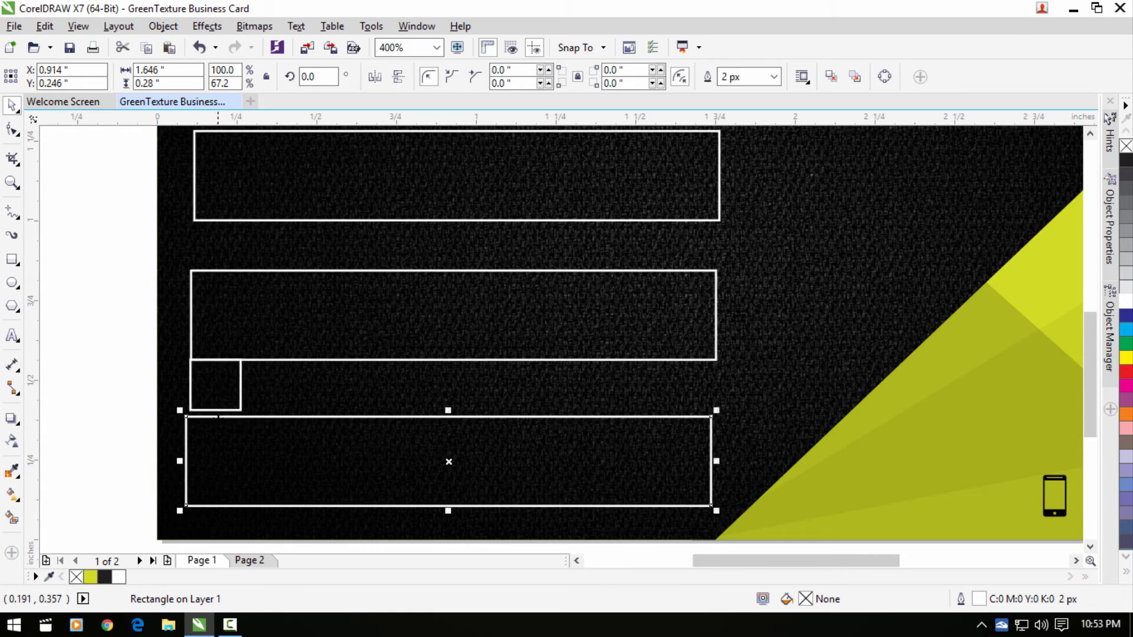
drag(223, 417, 236, 409)
click(231, 375)
key(Delete)
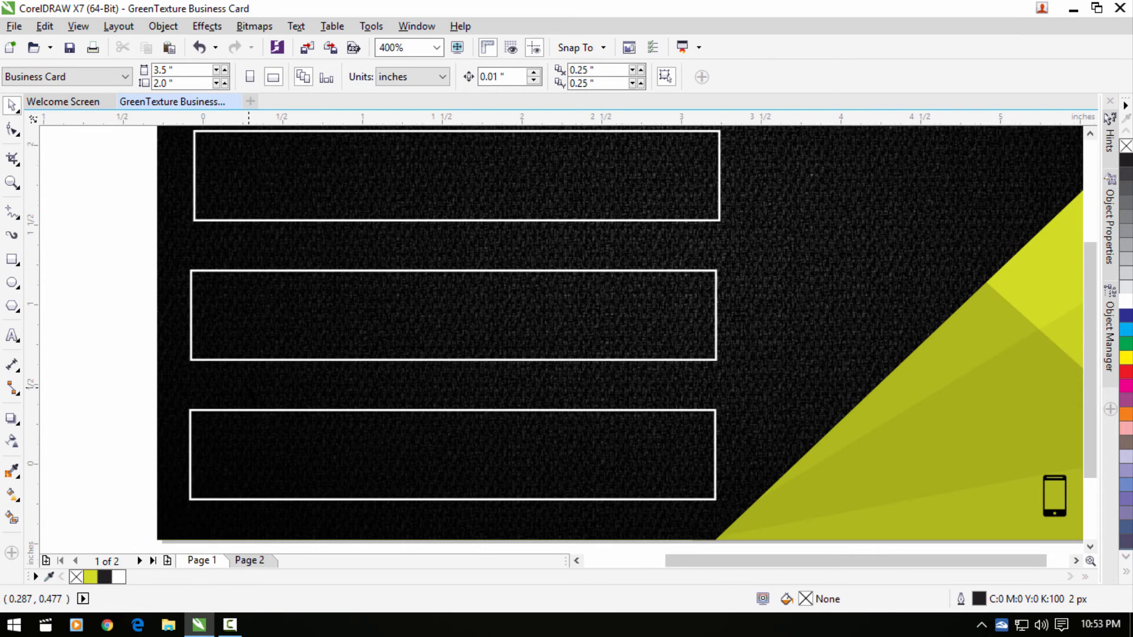
- Move the phone icon just above the upper-left corner of the top outlined rectangle and fill it white
key(F3)
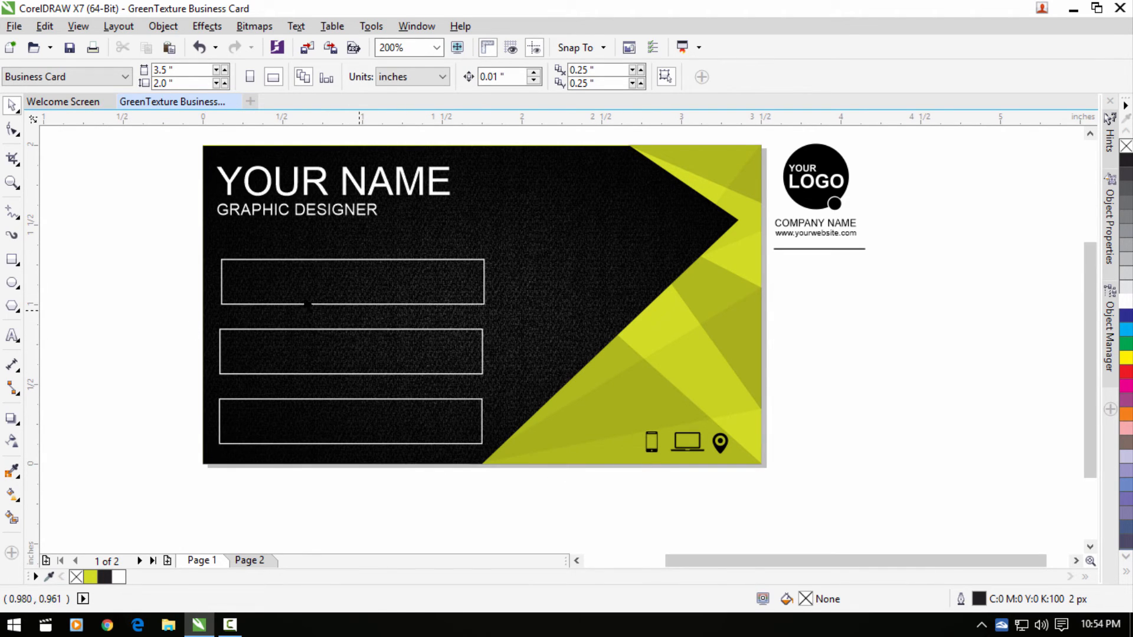
click(652, 448)
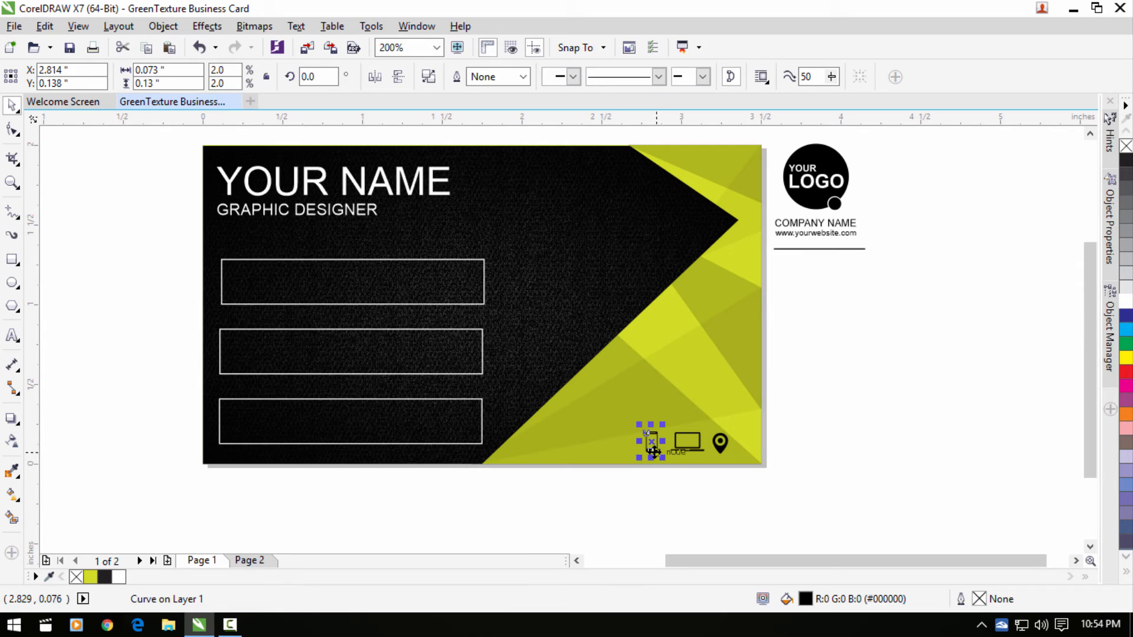
drag(654, 452, 232, 254)
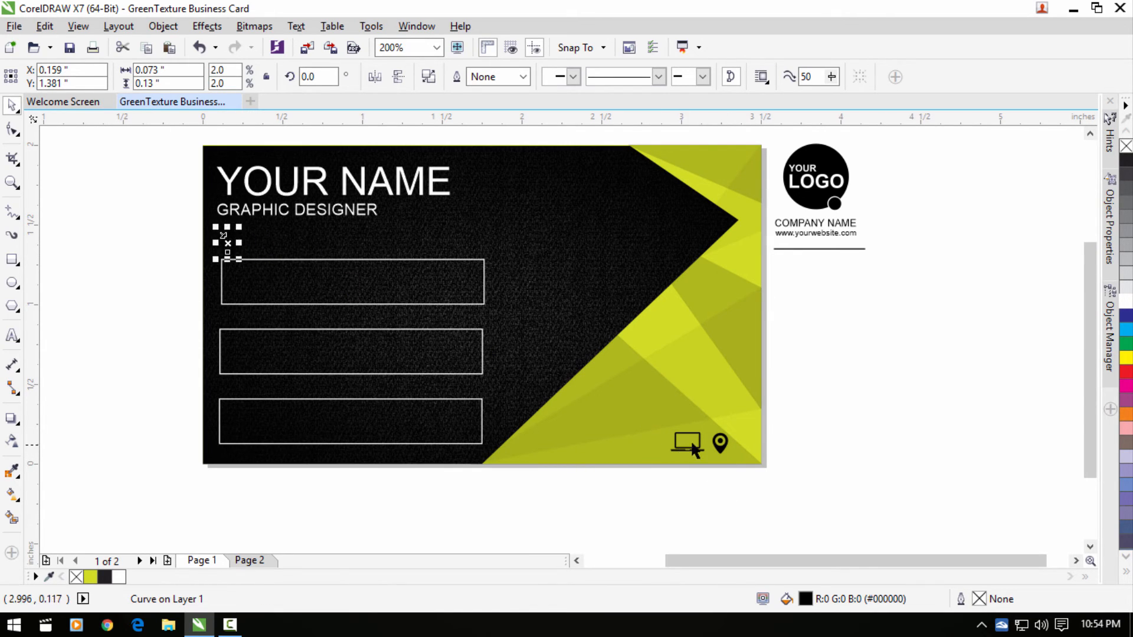
right_click(1124, 305)
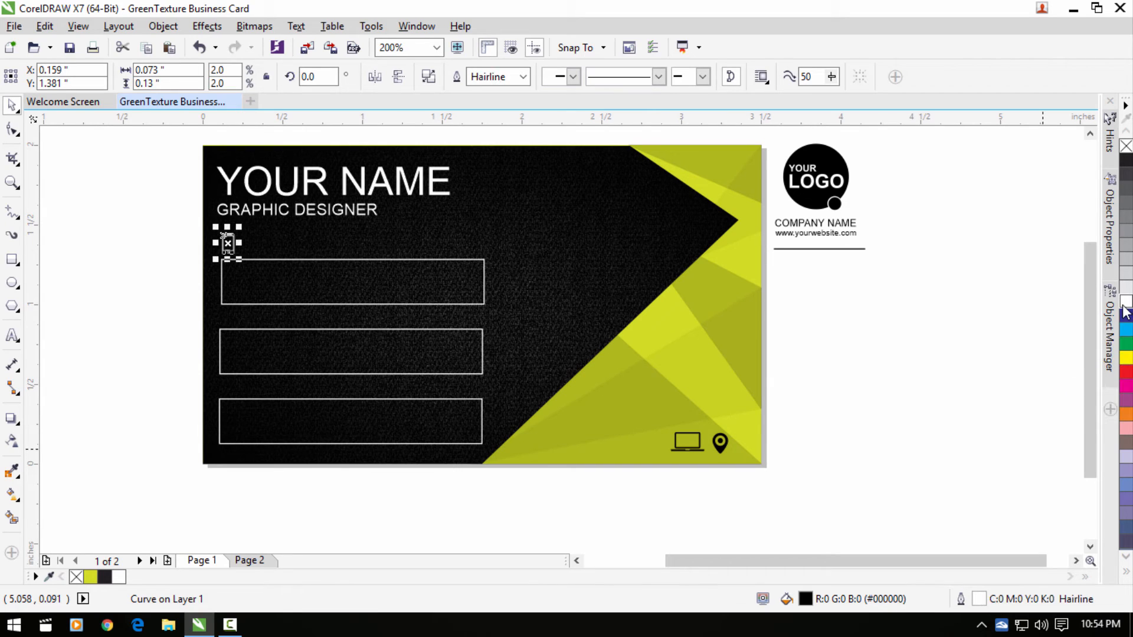
right_click(1126, 146)
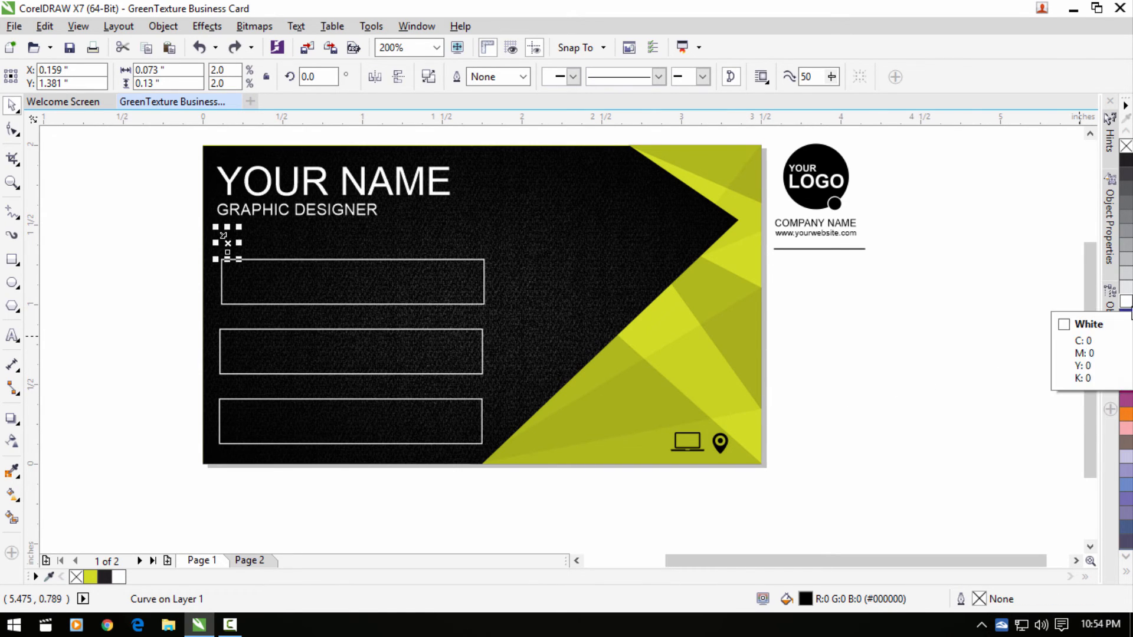
click(1126, 305)
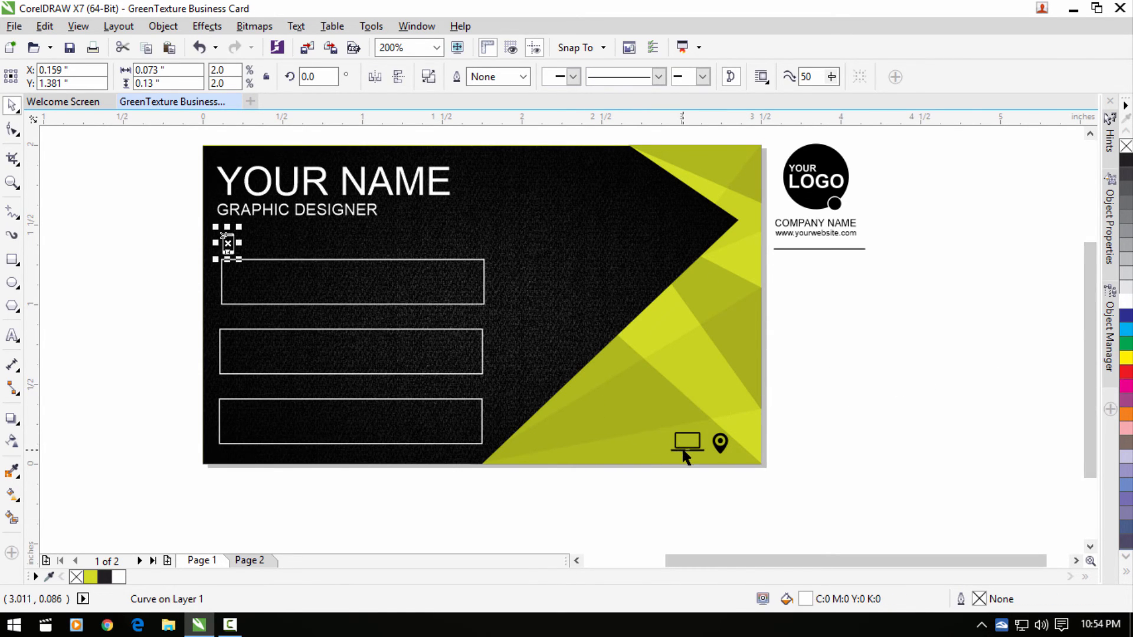
- Place the laptop icon between the top and middle rectangles, at their left end, and fill it white
drag(685, 456, 238, 325)
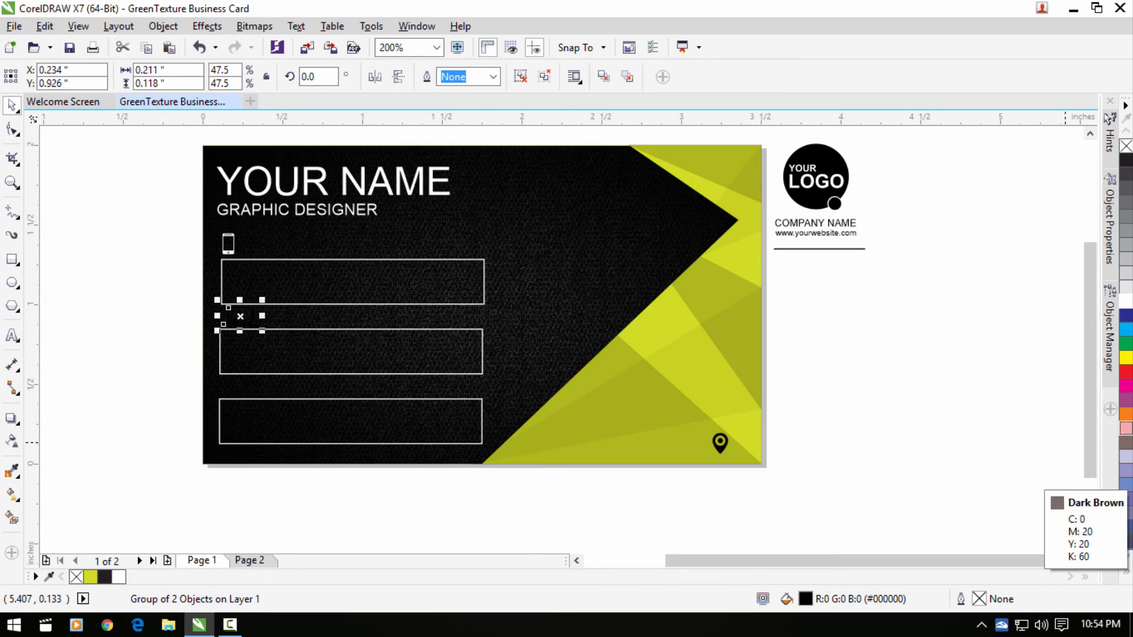
click(1125, 307)
scroll(245, 305, up, 1)
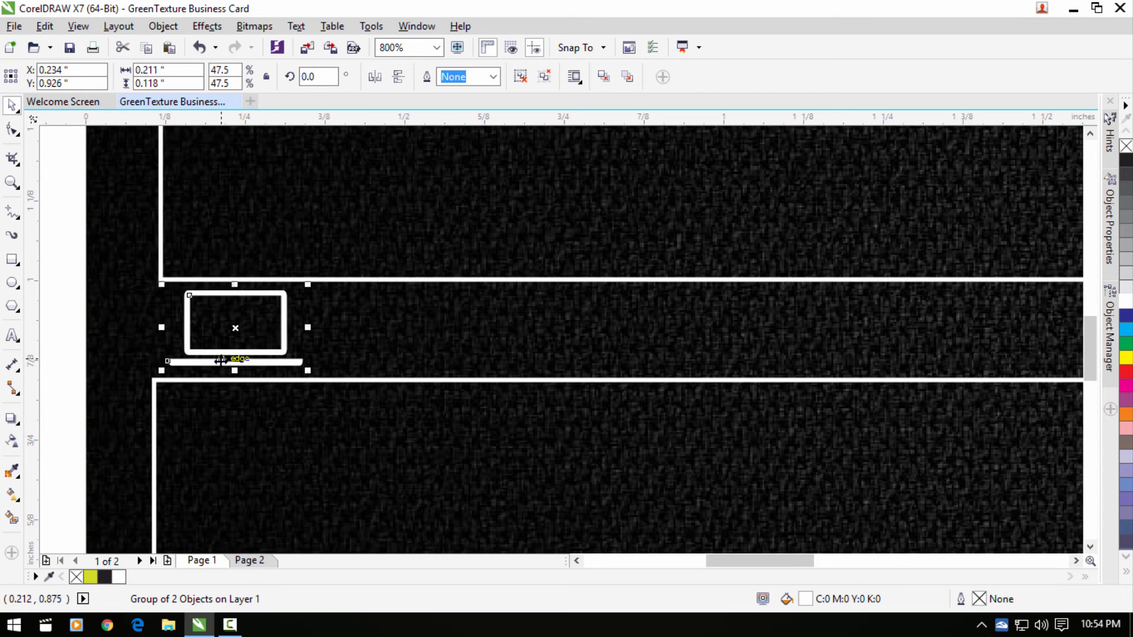
drag(227, 353, 223, 360)
scroll(239, 365, down, 2)
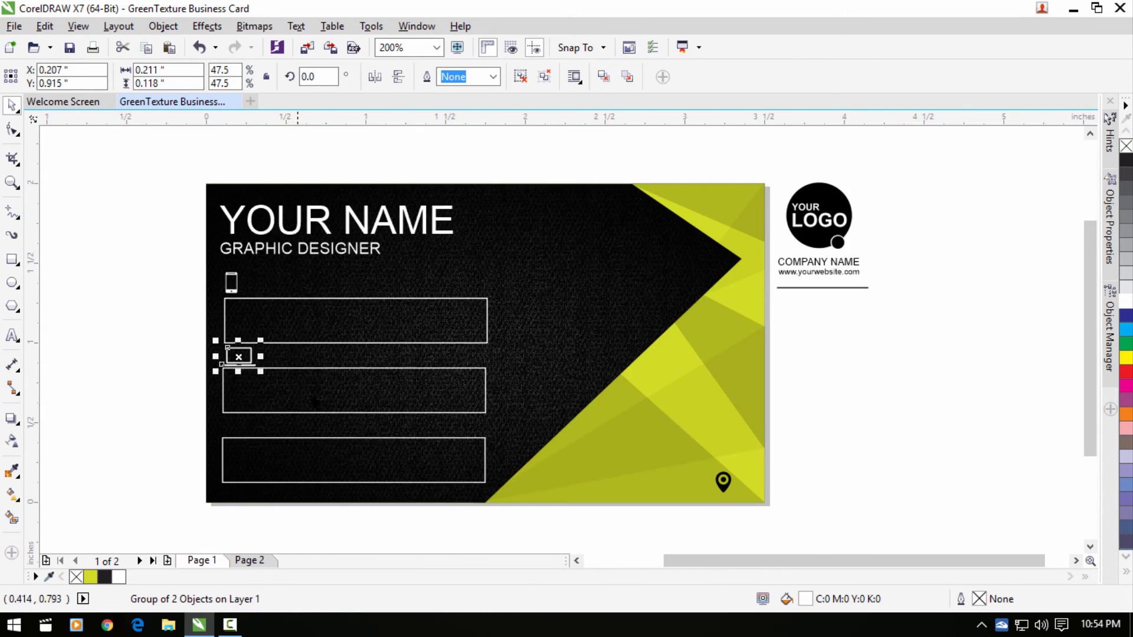
scroll(291, 414, up, 1)
scroll(416, 412, down, 1)
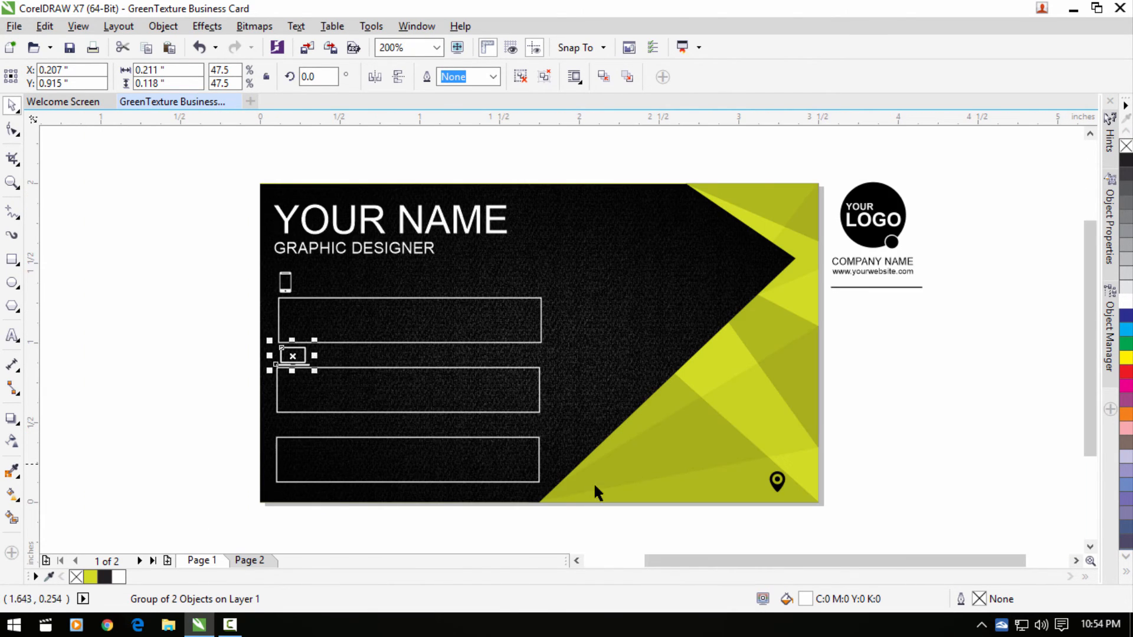
- Place the location pin icon just above the lowest rectangle's left end and fill it white
click(776, 481)
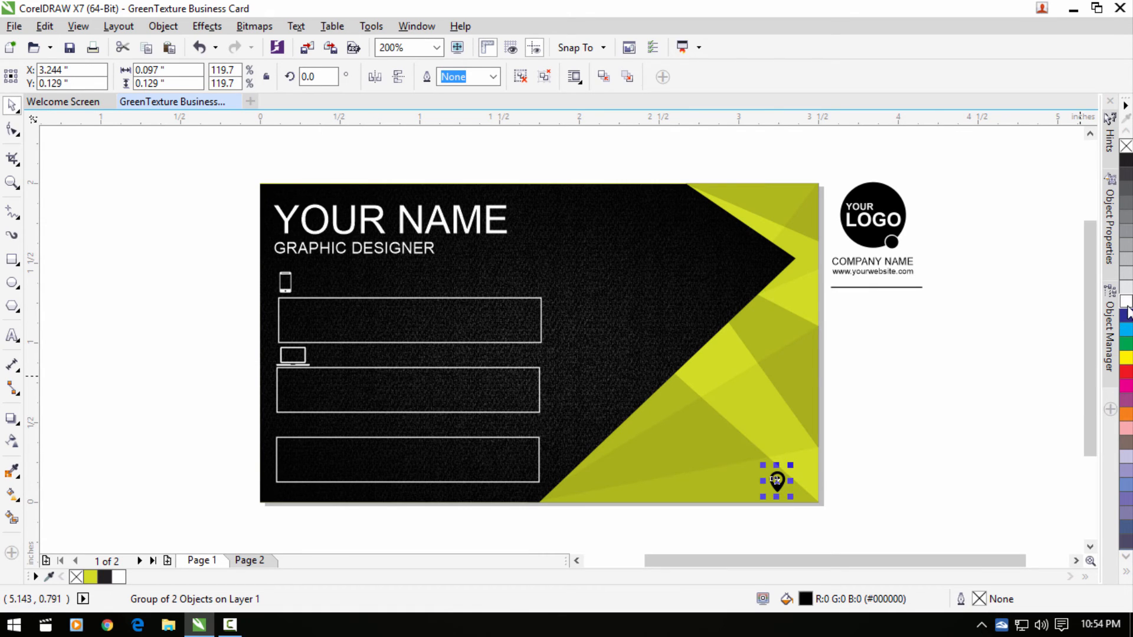
drag(778, 486, 287, 424)
scroll(288, 424, up, 3)
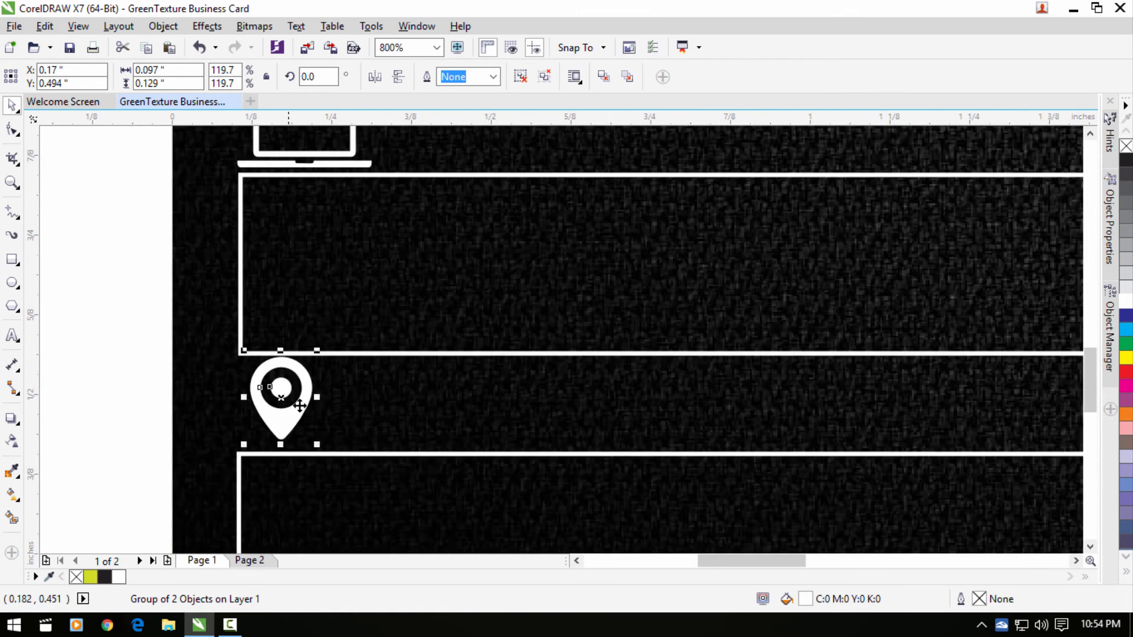
drag(255, 460, 225, 477)
scroll(304, 464, down, 3)
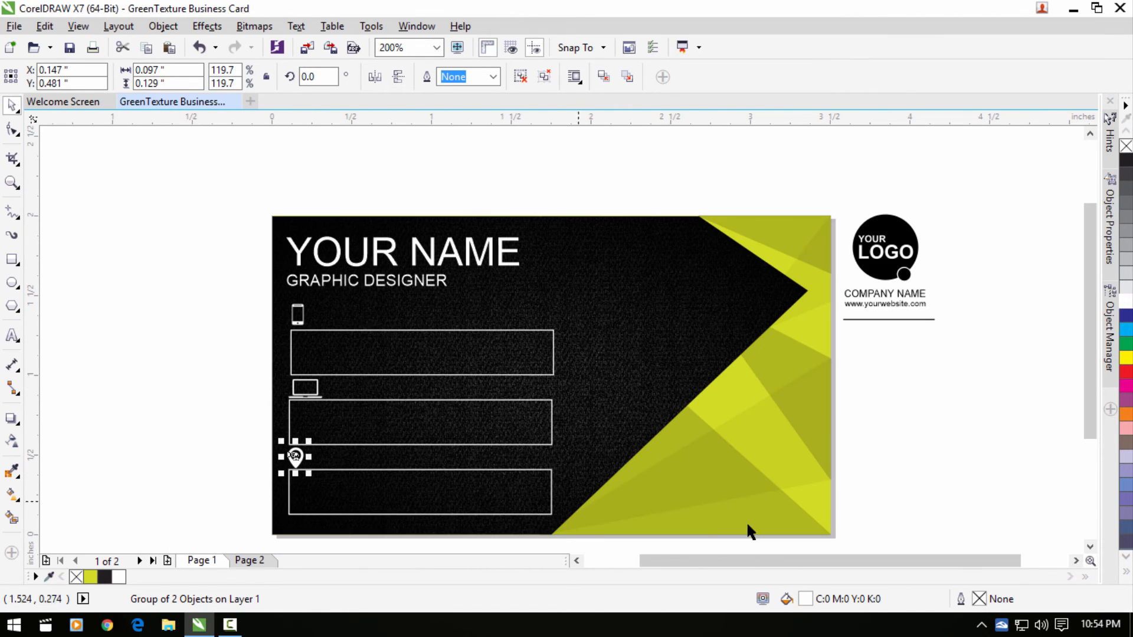
drag(1090, 382, 1089, 400)
click(926, 430)
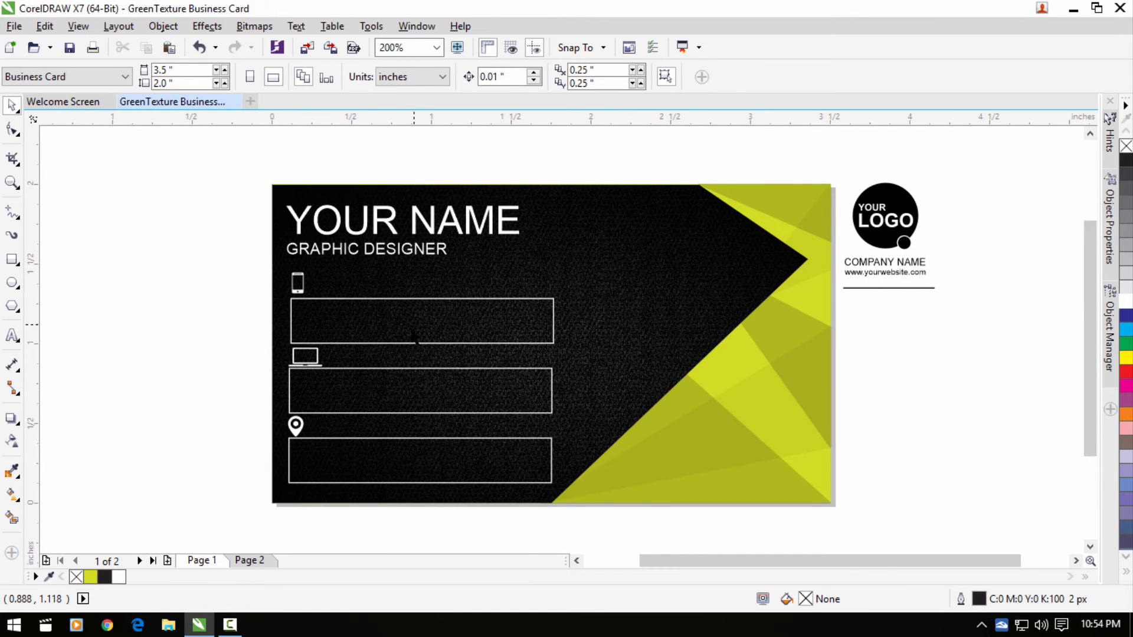
scroll(348, 357, up, 1)
scroll(341, 318, down, 1)
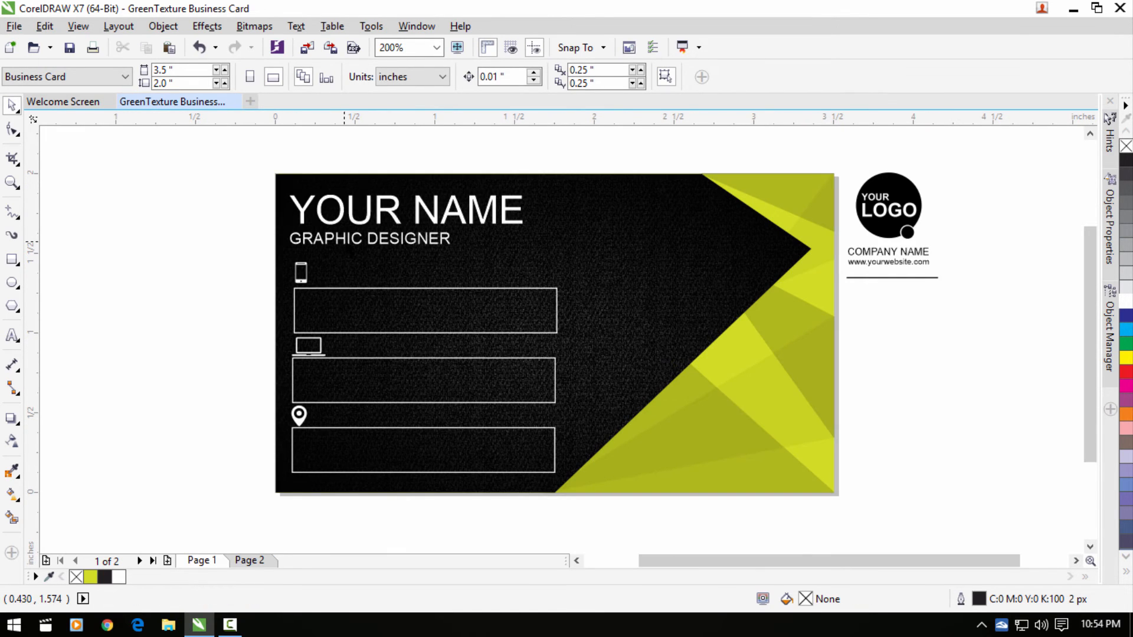
- Copy the GRAPHIC DESIGNER text into the top rectangle and clear the copy's wording
click(344, 241)
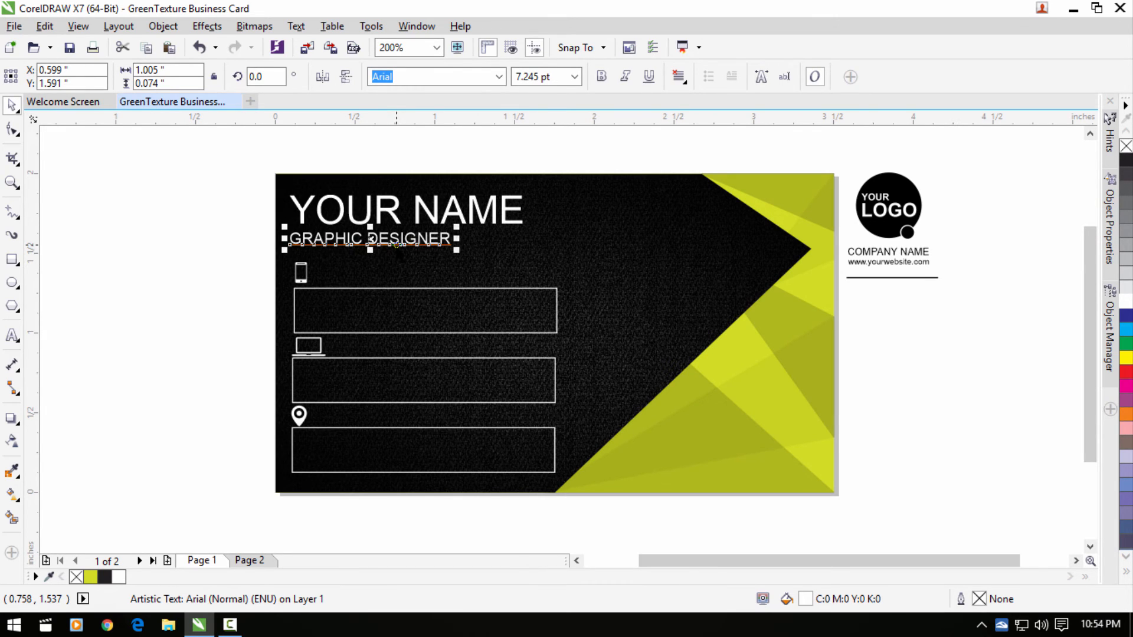
drag(372, 238, 383, 301)
double_click(380, 301)
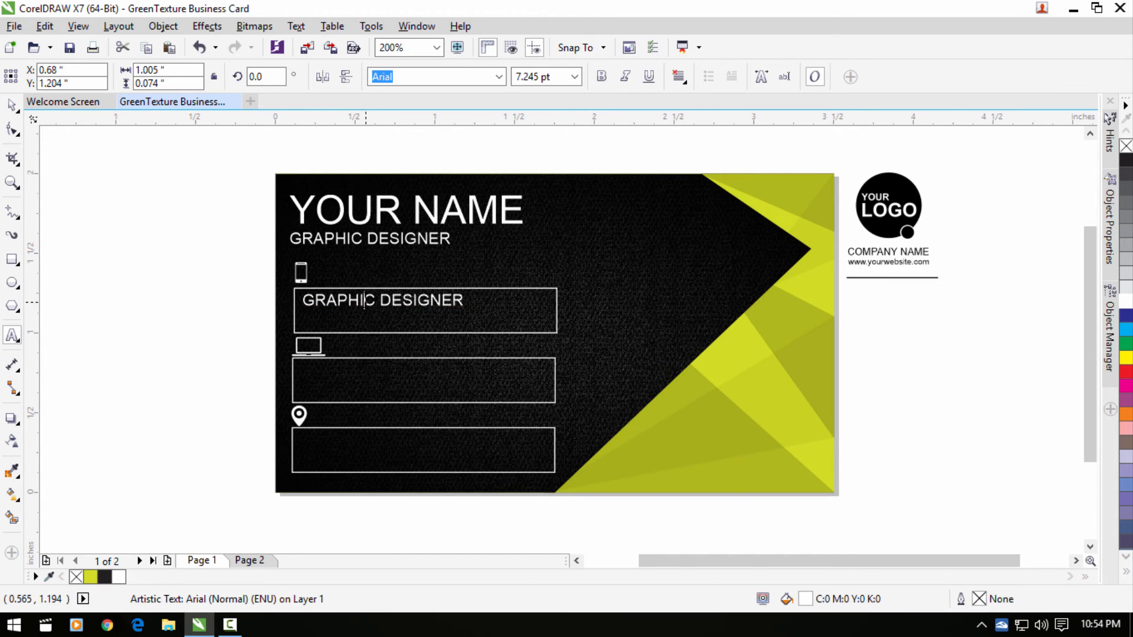
scroll(385, 301, up, 1)
drag(558, 302, 240, 295)
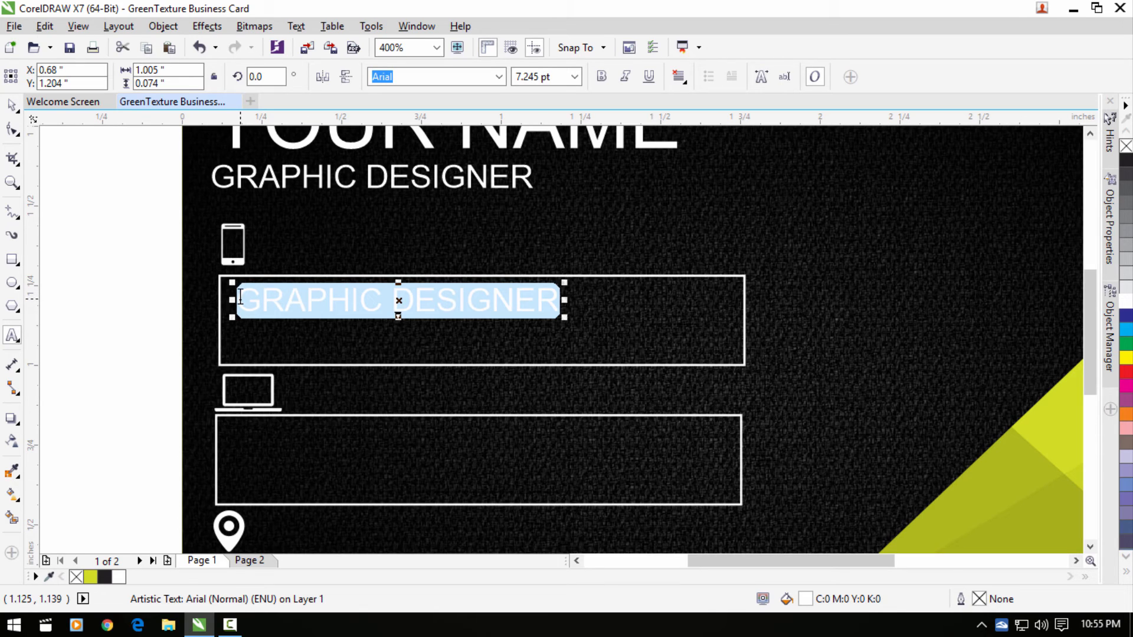
key(Delete)
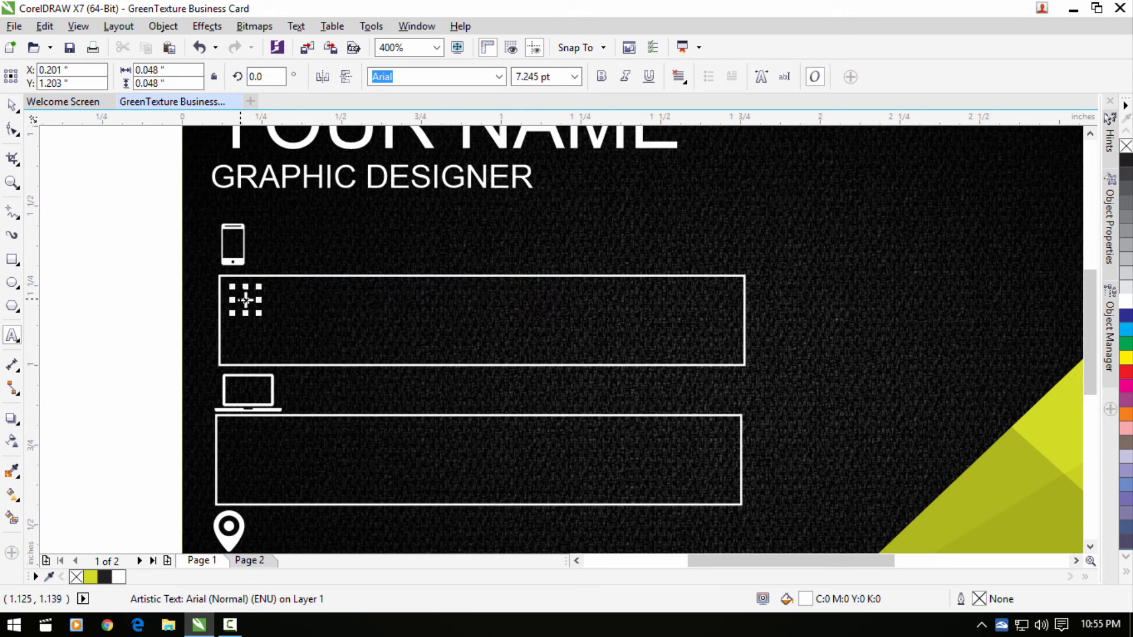
- Enter two placeholder phone numbers on separate lines in the top rectangle's text
text(+263)
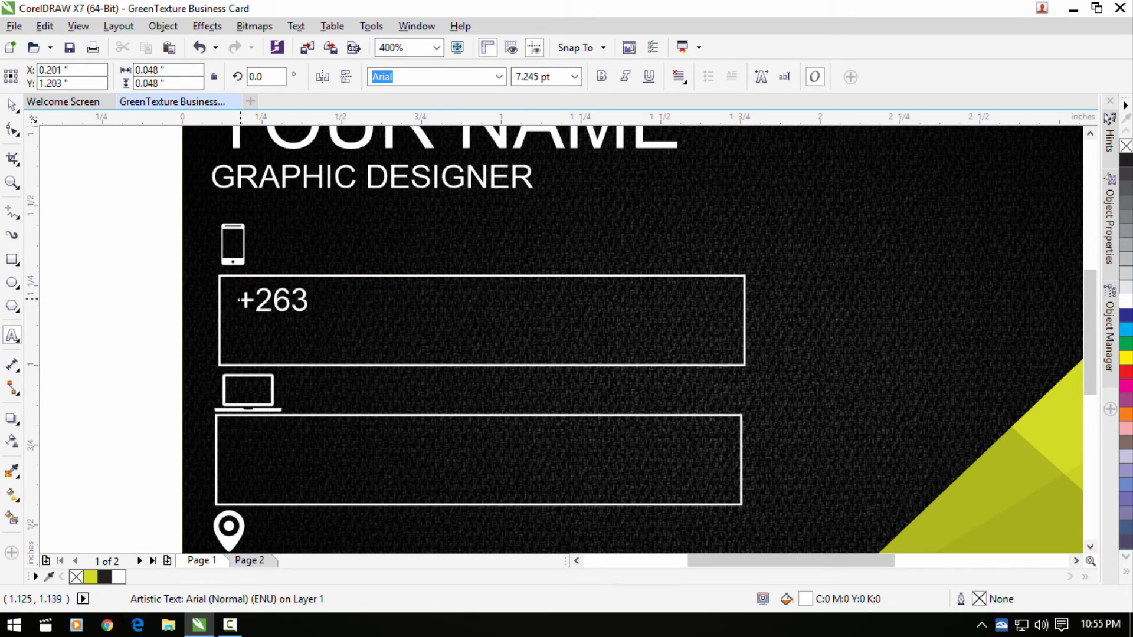
text( 123 45)
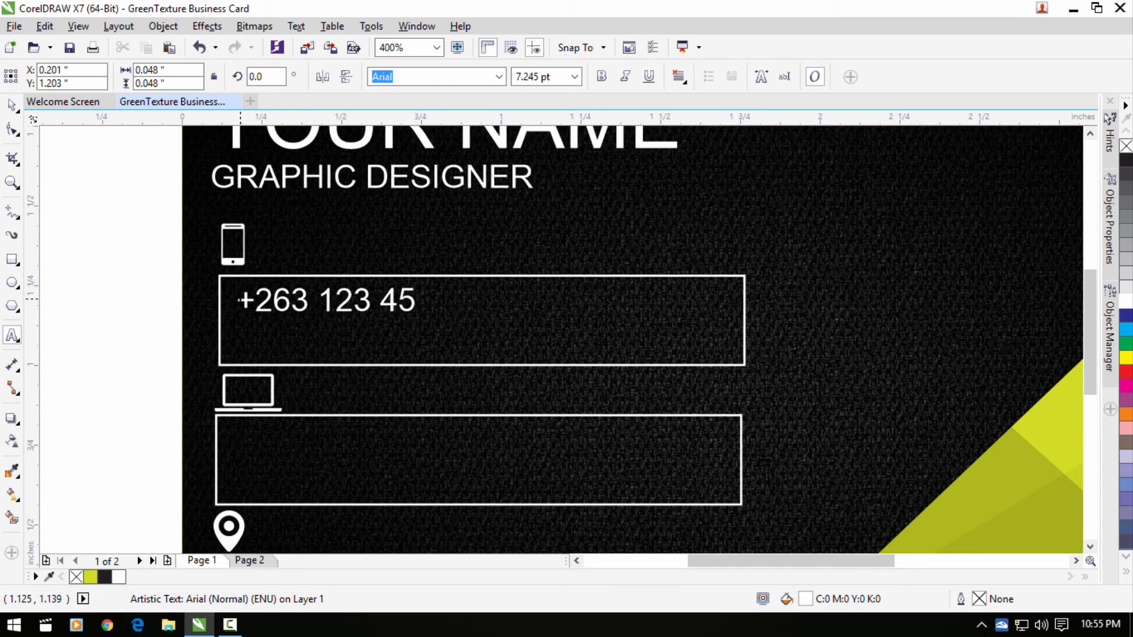
text(6 789)
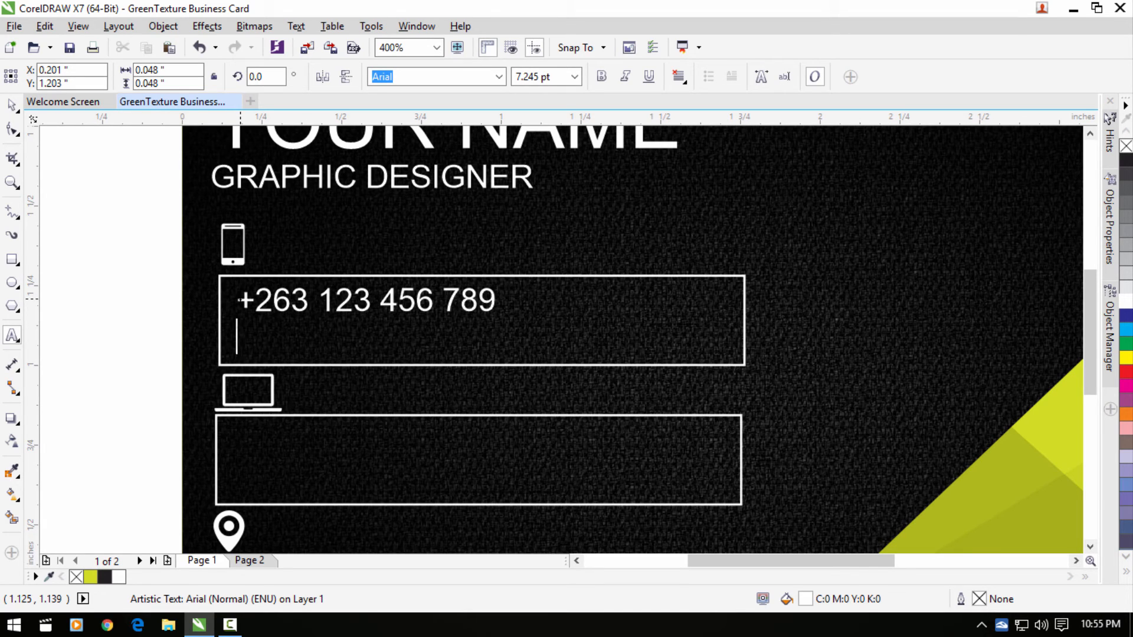
key(Return)
text(+263)
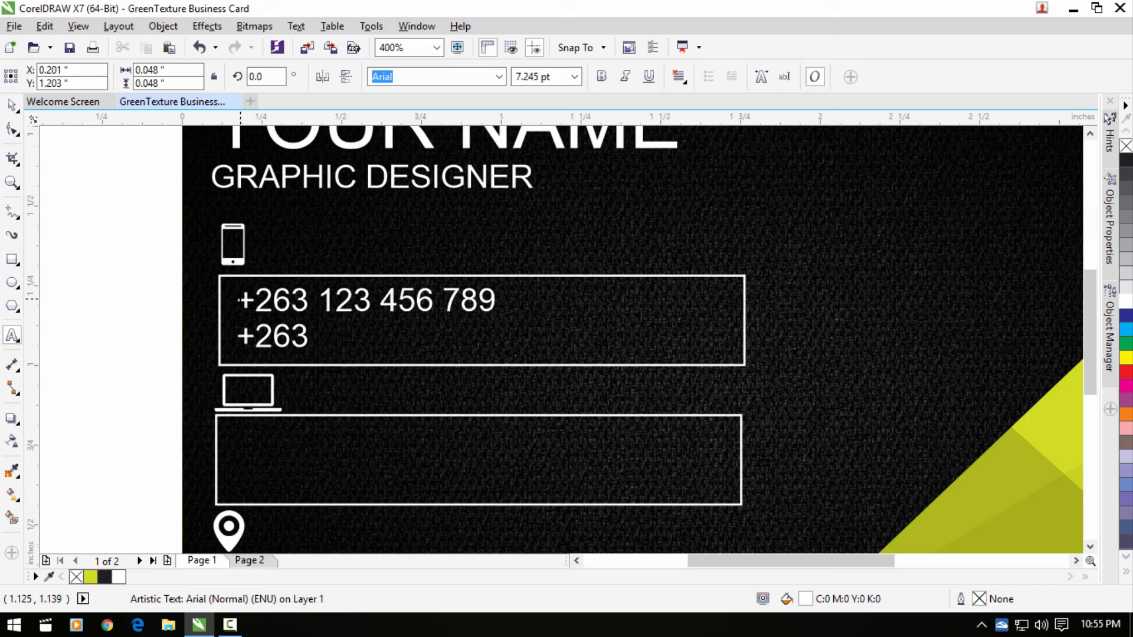
text( 098)
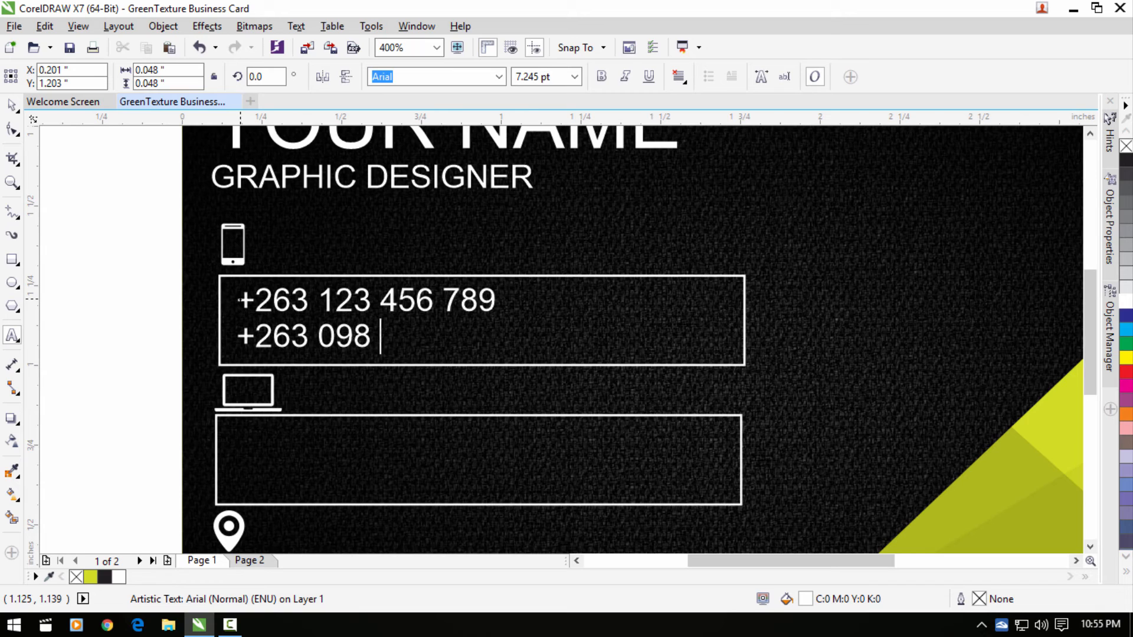
text( 765 )
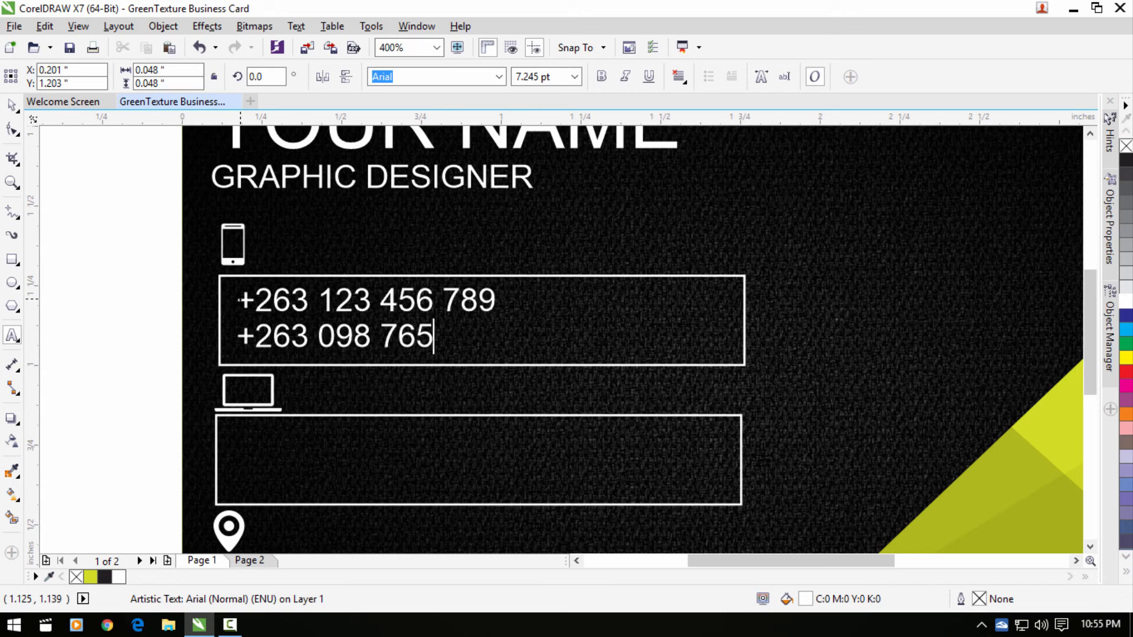
text(432)
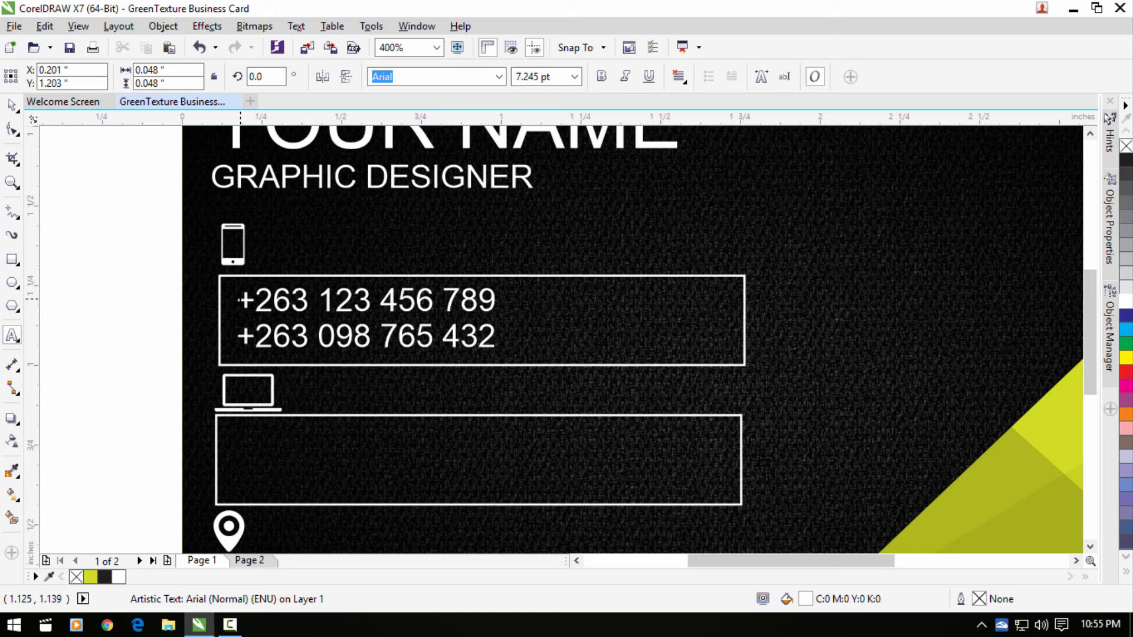
click(11, 105)
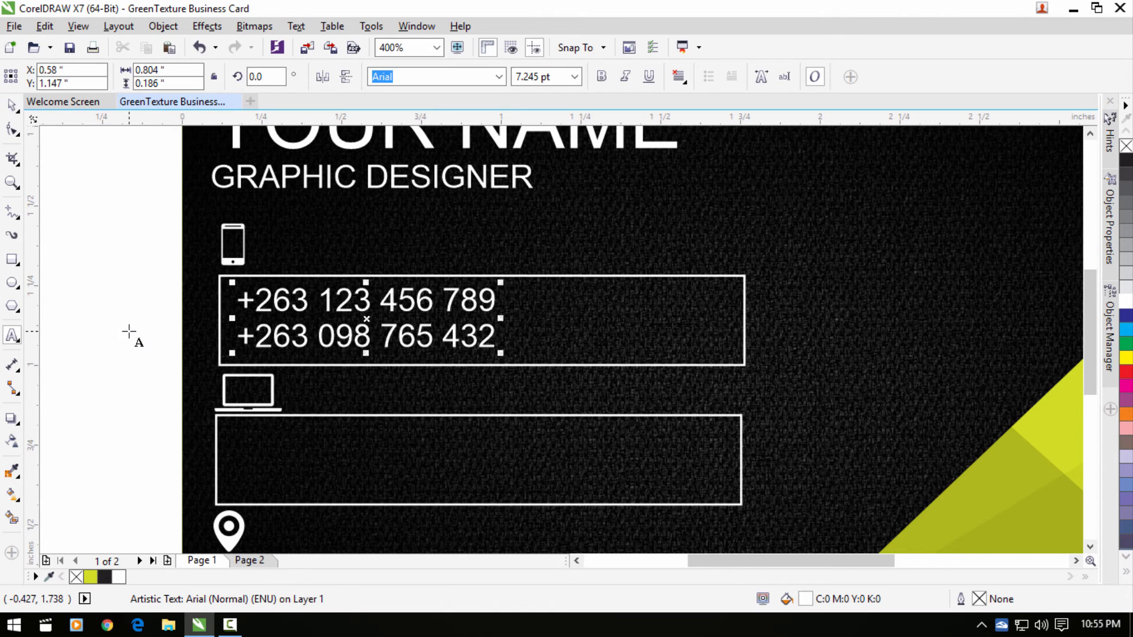
- Copy the two-line phone text into the middle rectangle and select the copy's first line for replacement
scroll(220, 352, down, 1)
scroll(334, 342, up, 1)
scroll(334, 342, down, 1)
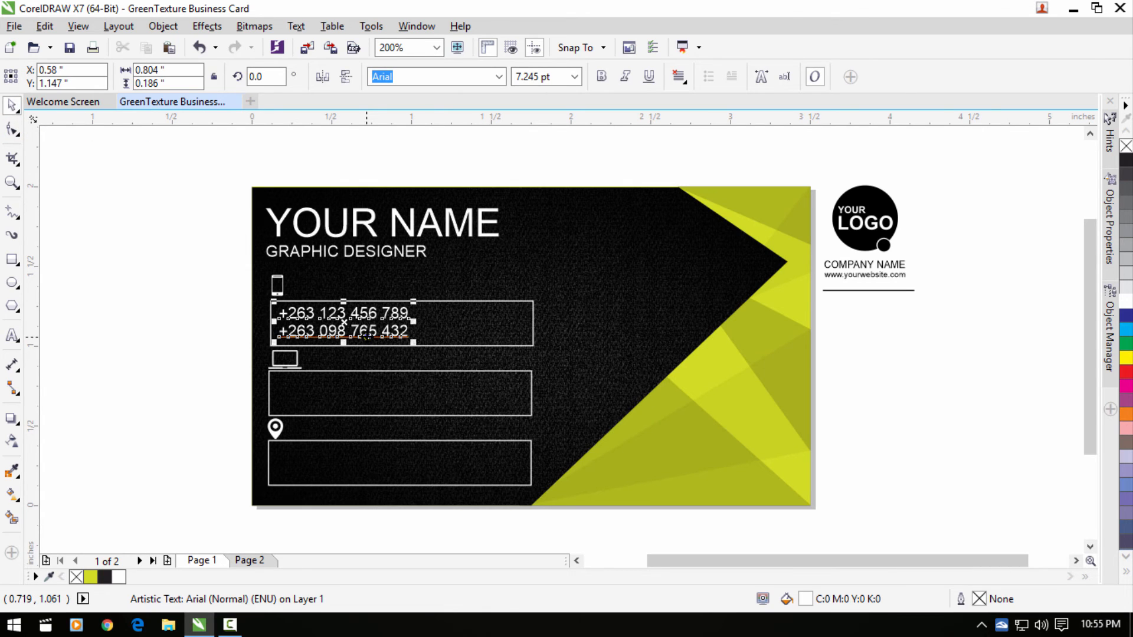
drag(350, 323, 342, 396)
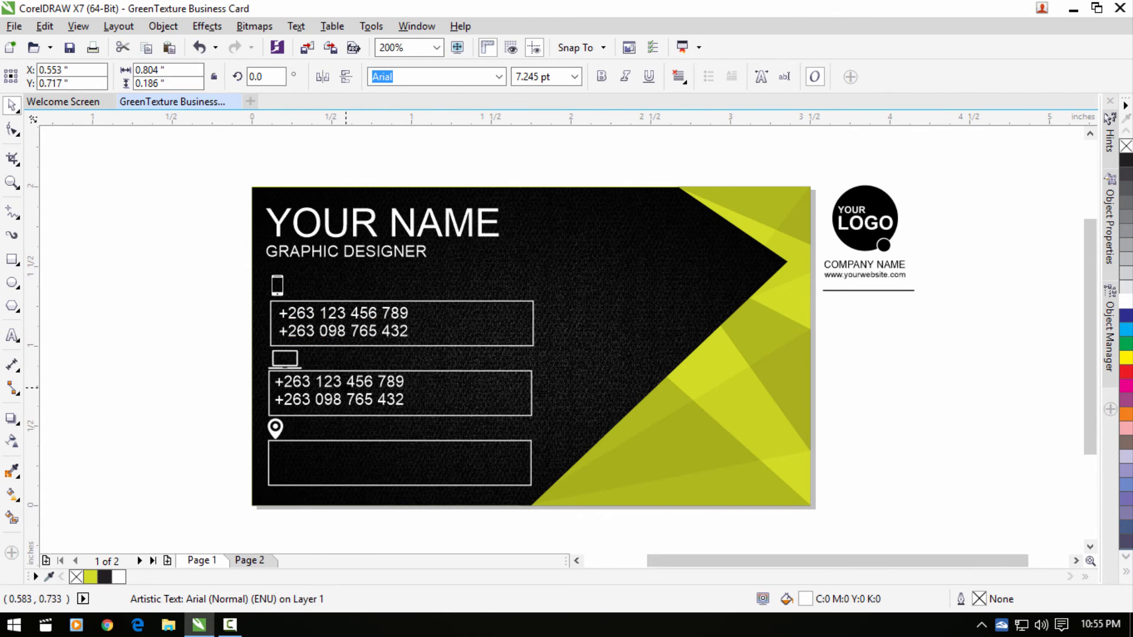
scroll(333, 388, up, 1)
double_click(338, 384)
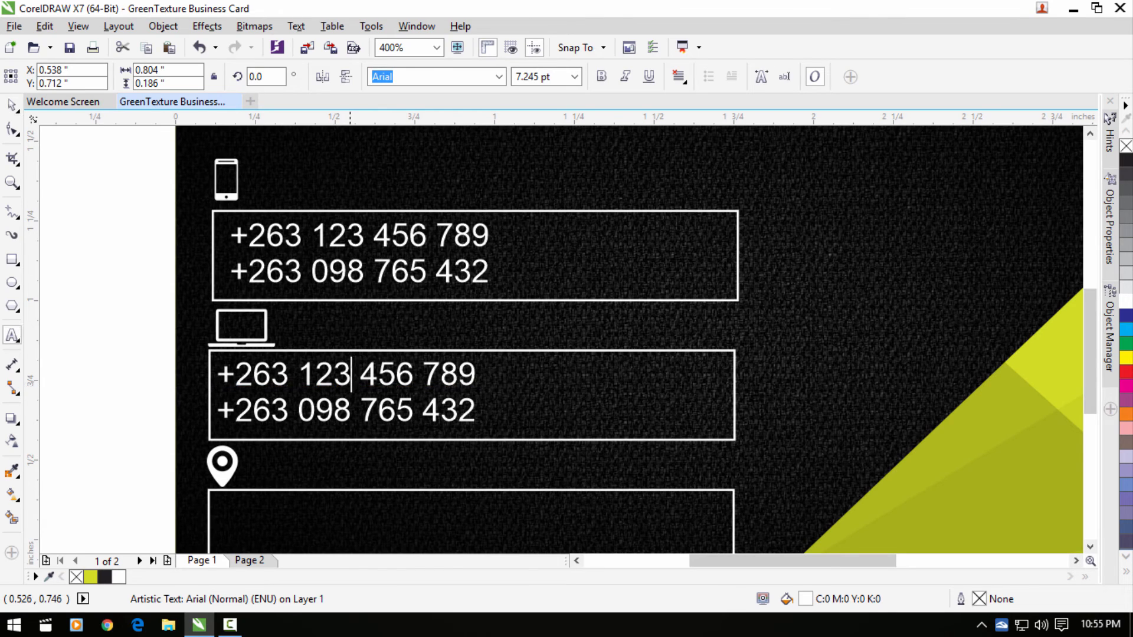
drag(477, 374, 224, 377)
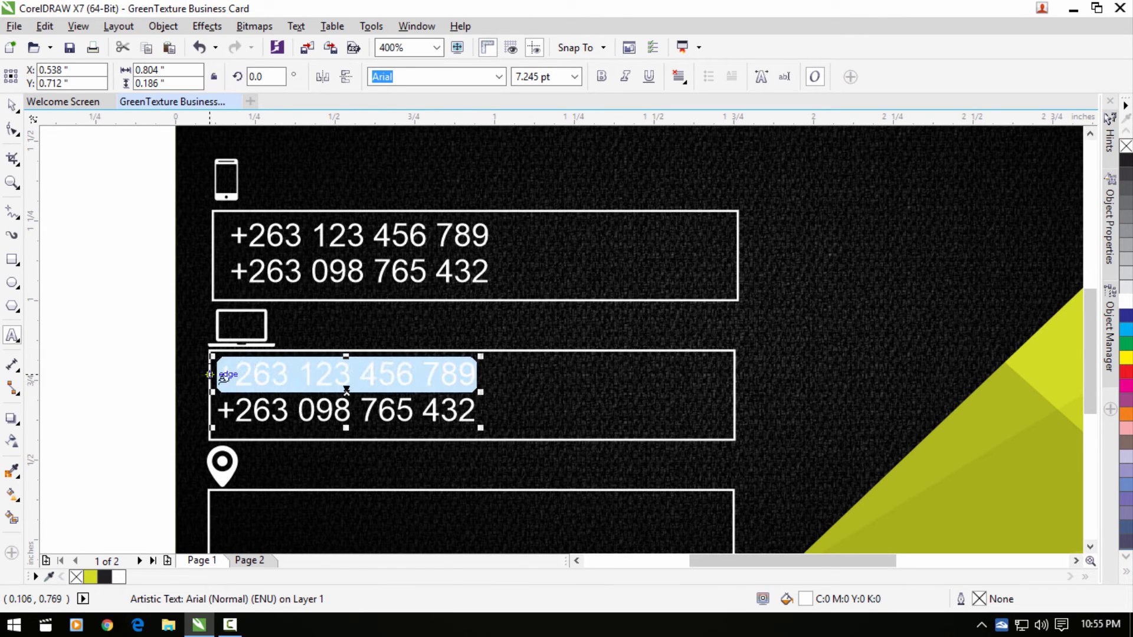
text(YOU)
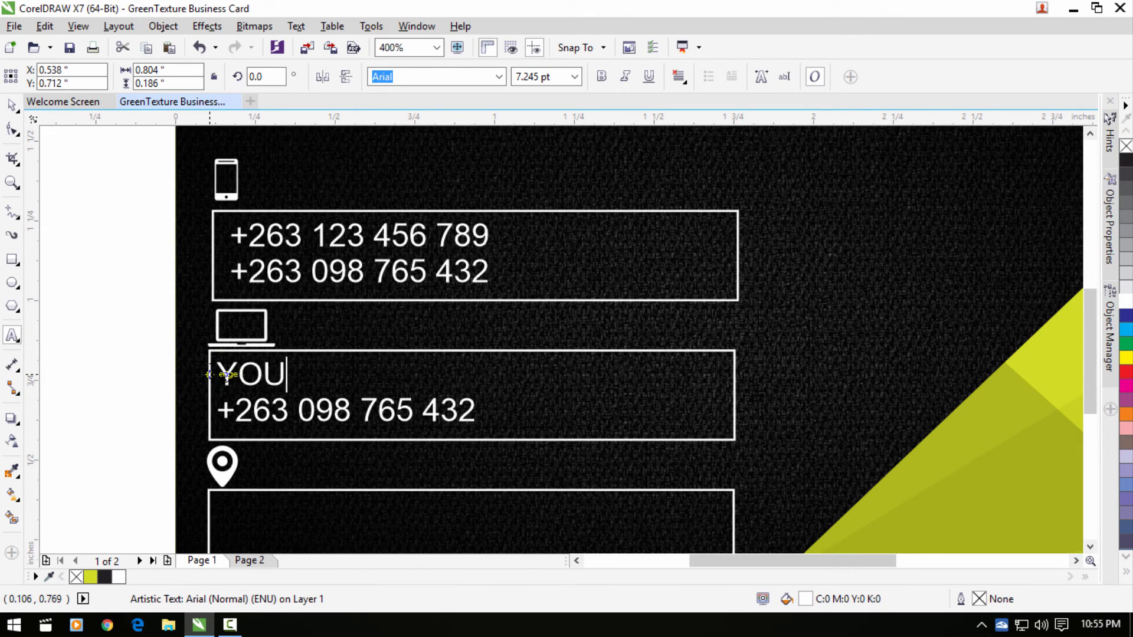
key(BackSpace)
key(BackSpace)
key(BackSpace)
key(BackSpace)
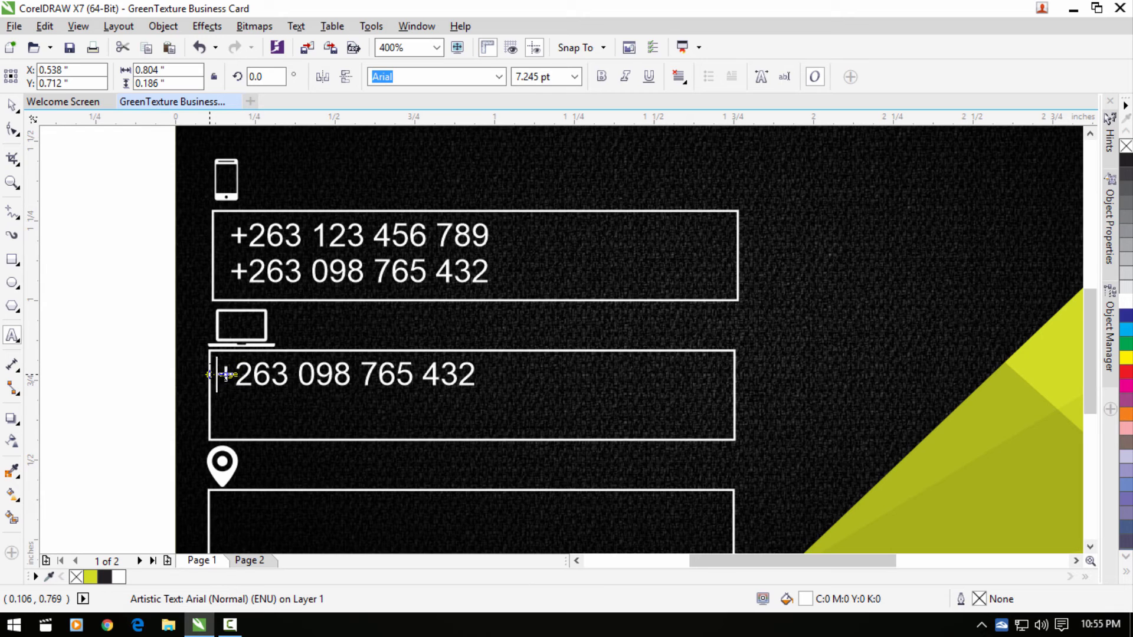
key(ctrl+z)
key(ctrl+z)
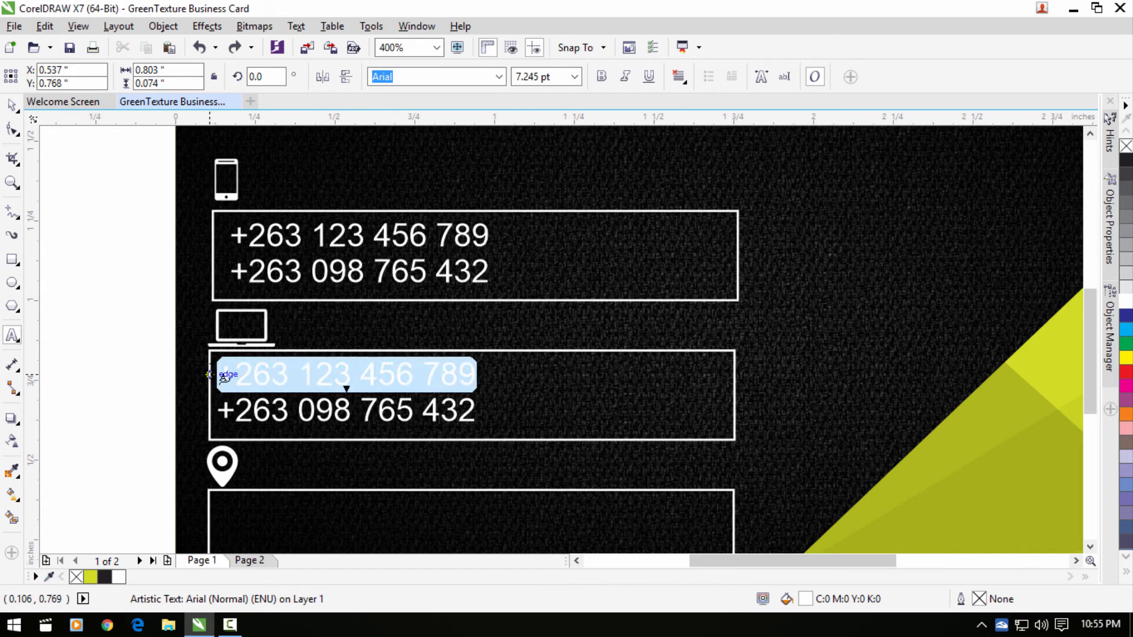
- Replace the first line of the middle rectangle's text with a placeholder e-mail address
text(you)
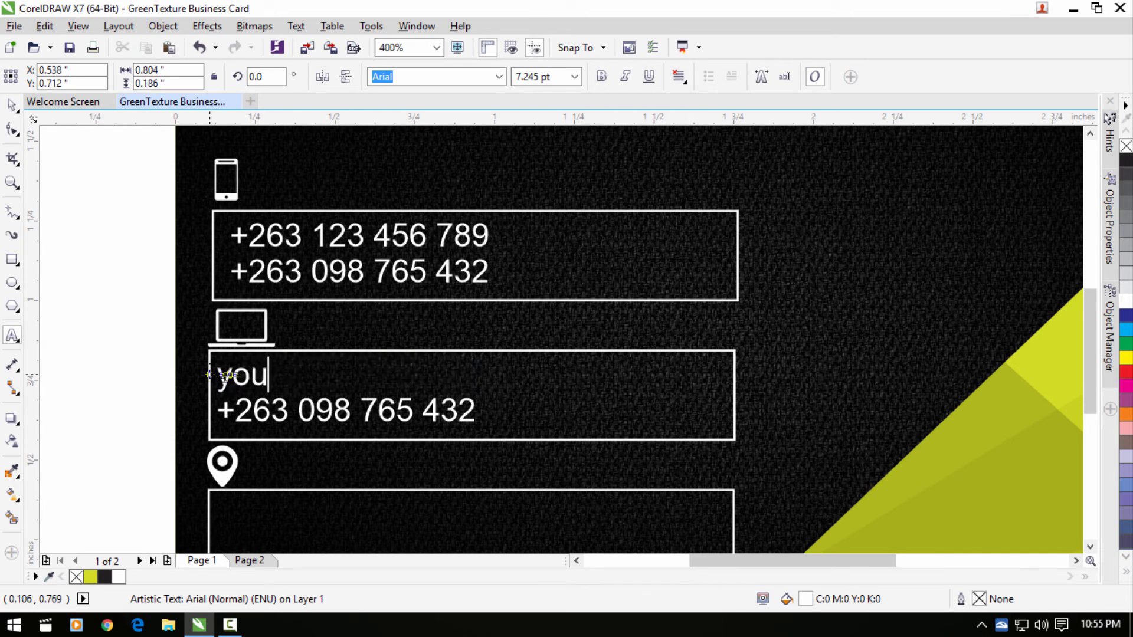
text(remai)
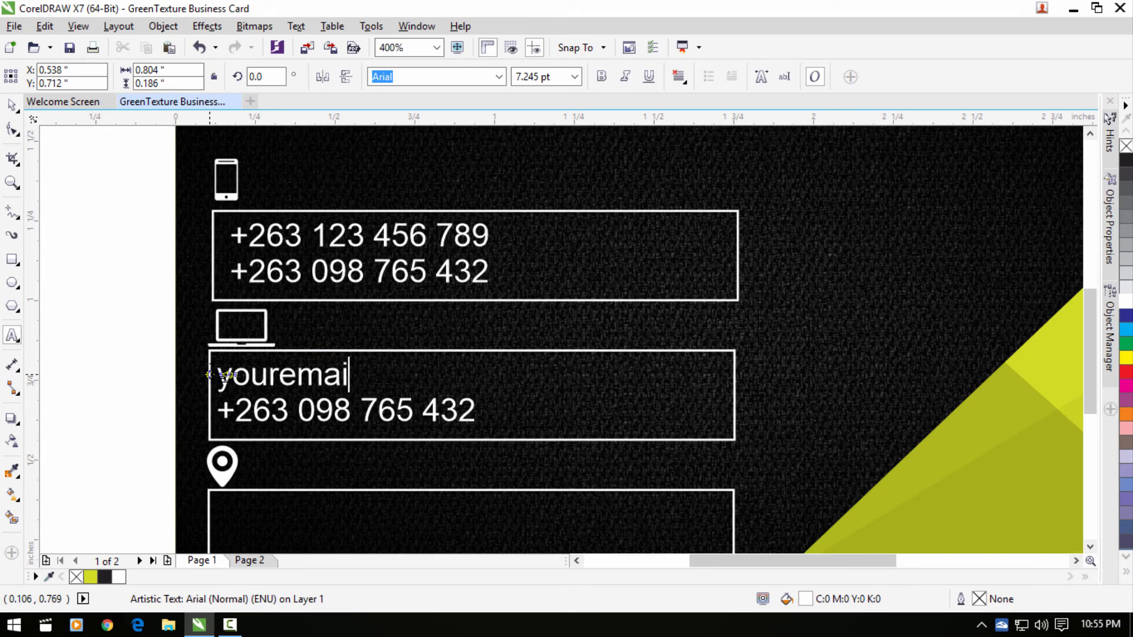
text(l@)
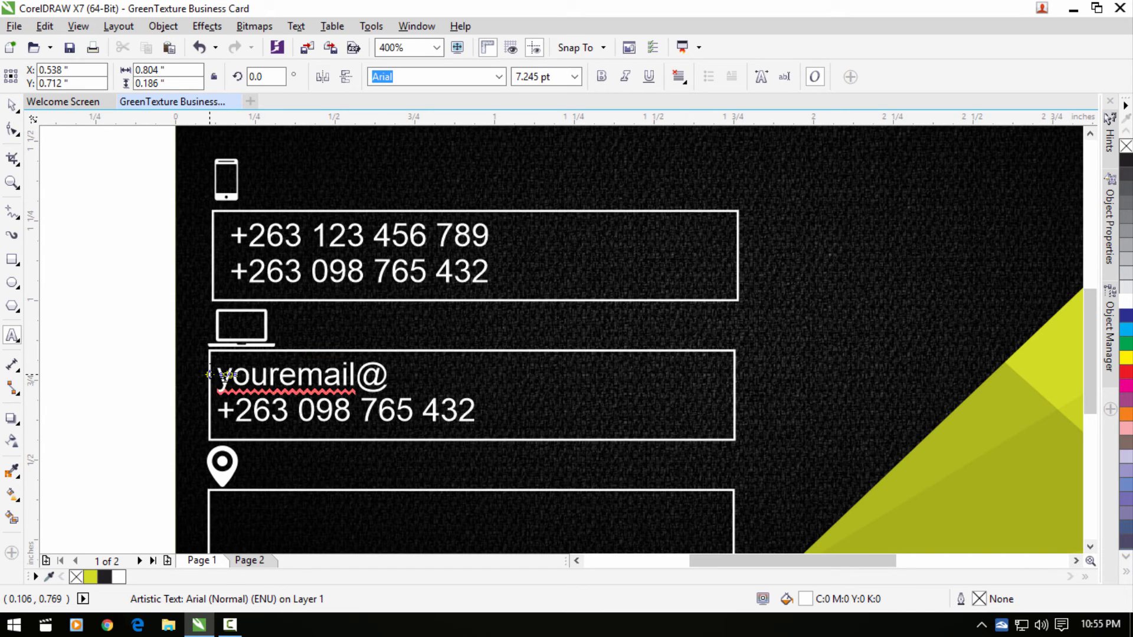
text(email)
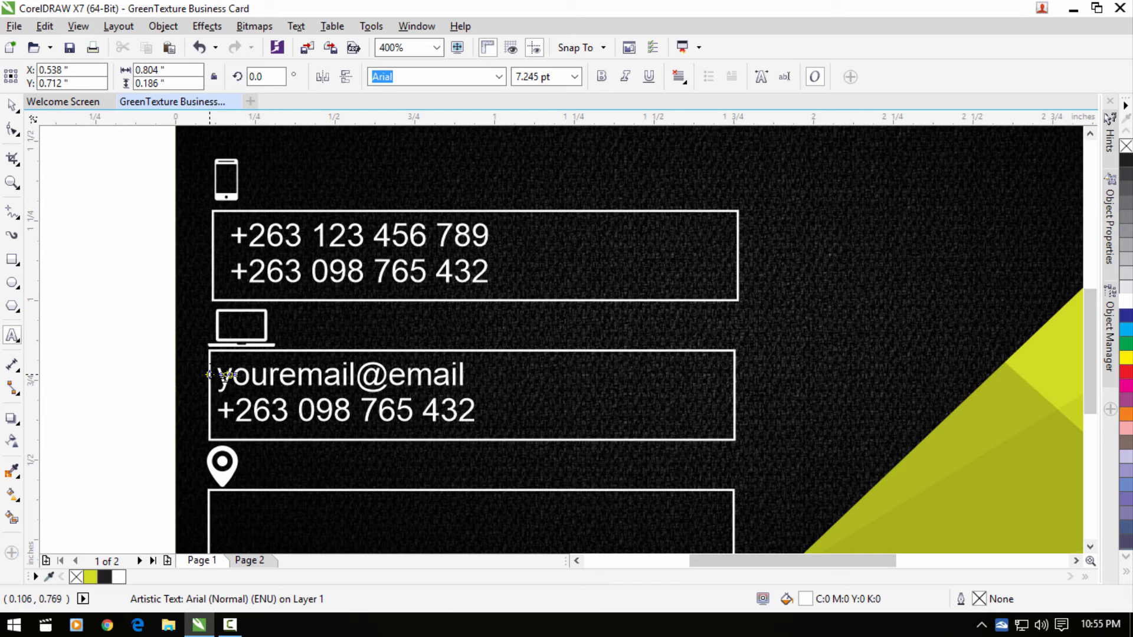
text(.com)
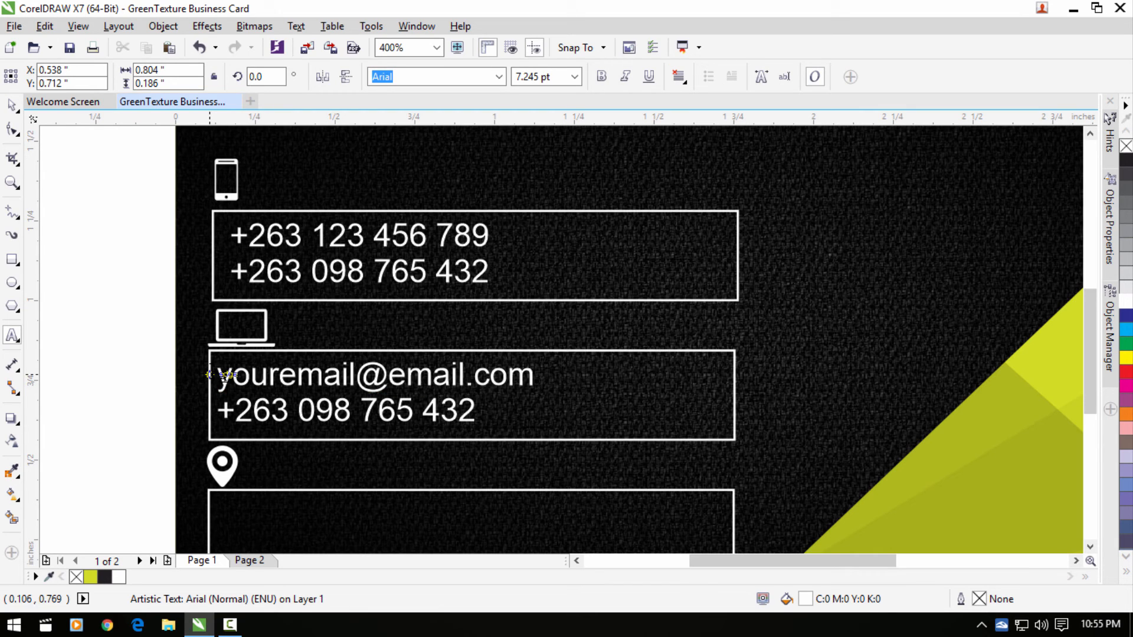
drag(477, 410, 218, 407)
text(www)
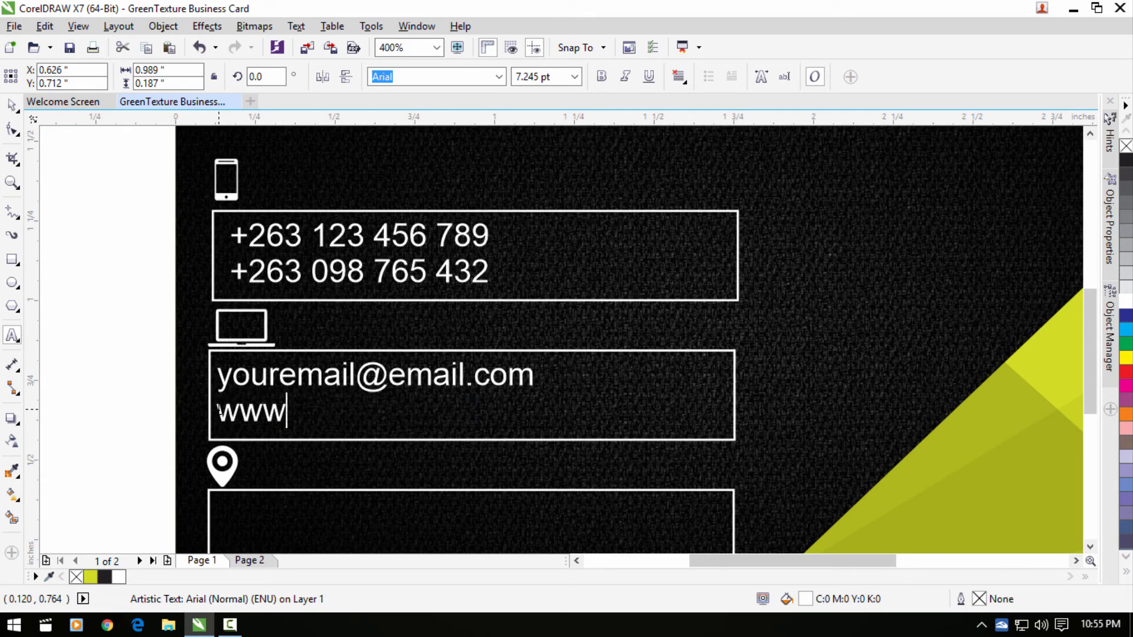
text(.yourd)
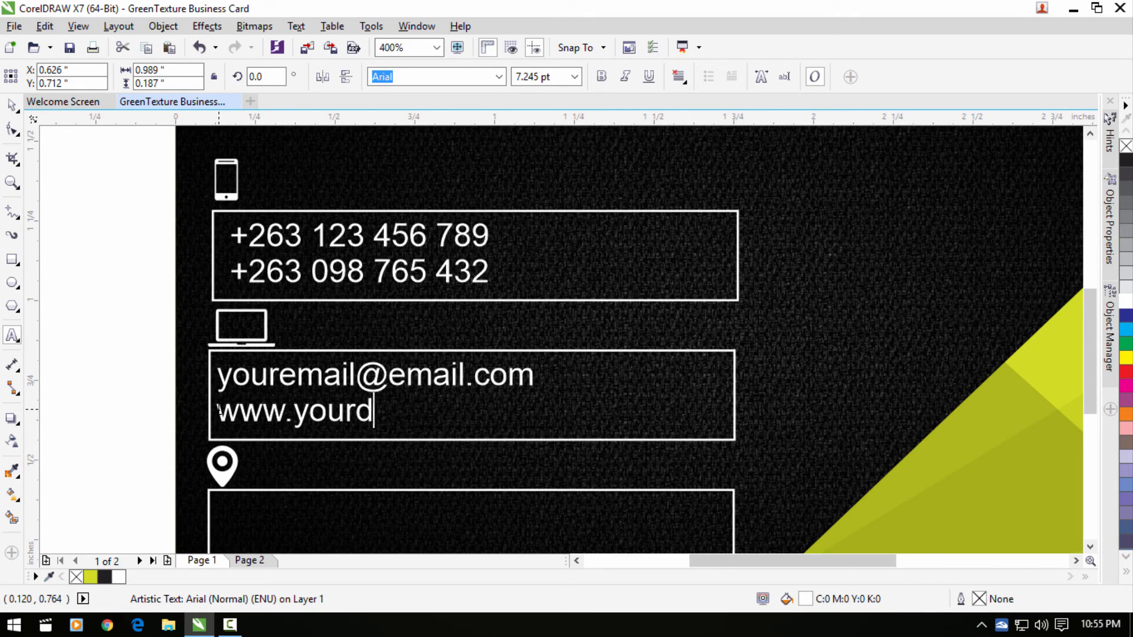
text(omain.com)
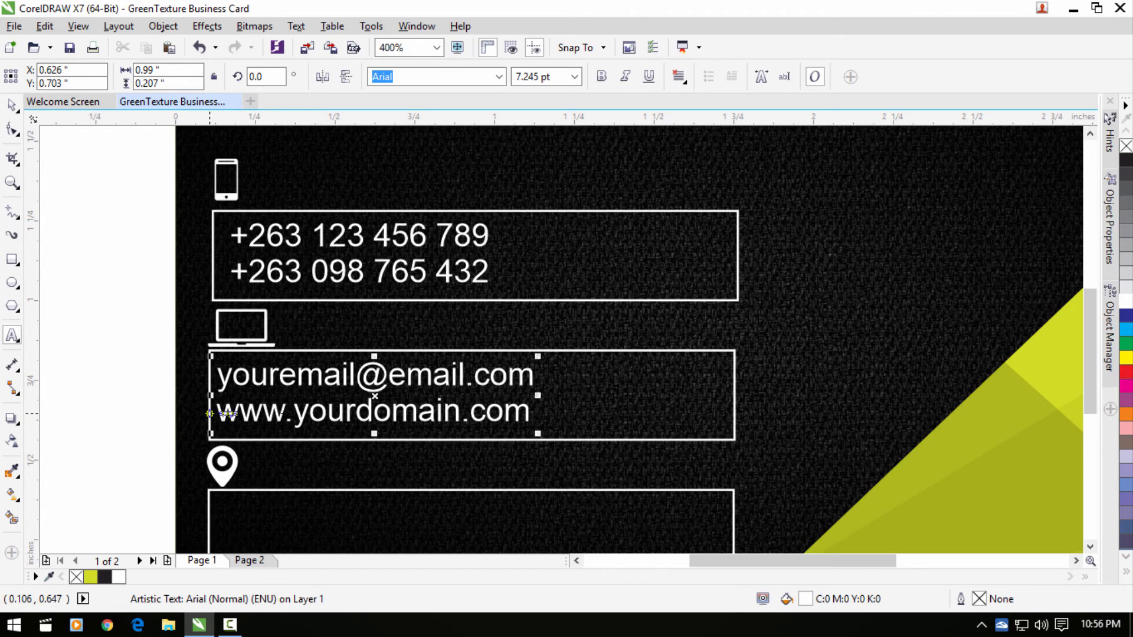
- Copy the e-mail and website text block into the lowest rectangle below the location pin icon
scroll(220, 411, down, 1)
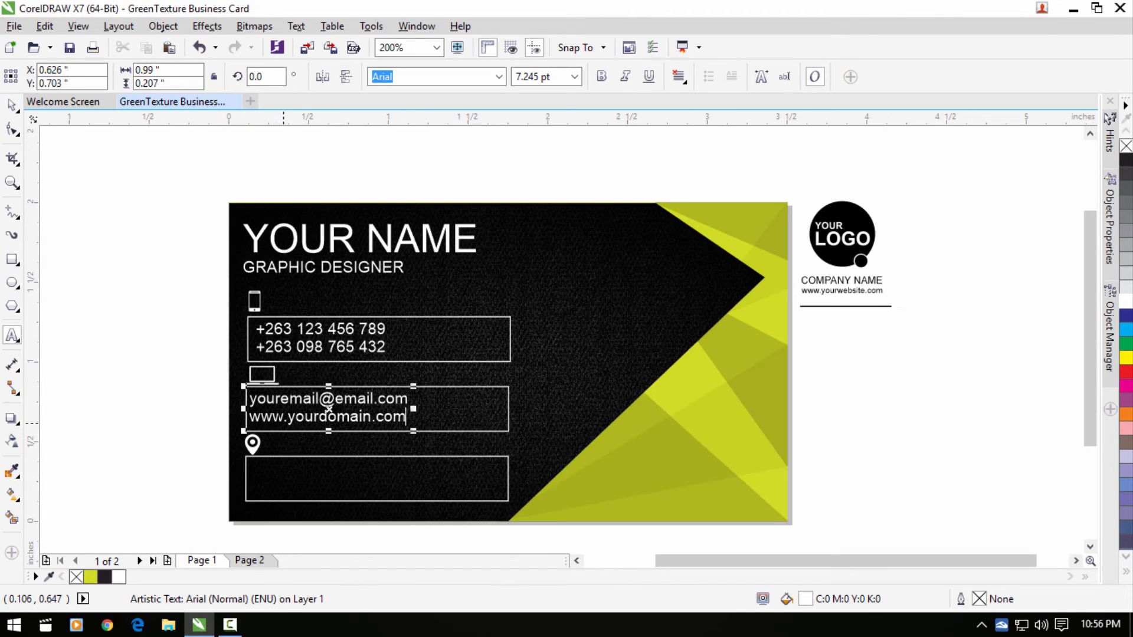
click(11, 105)
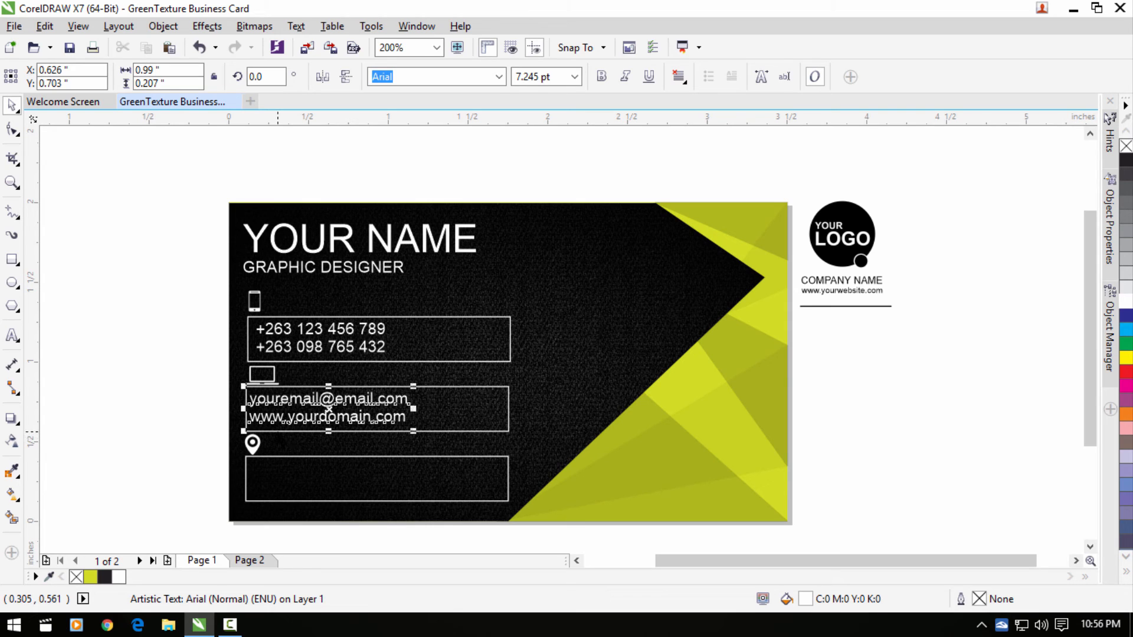
drag(282, 418, 266, 485)
scroll(267, 485, up, 2)
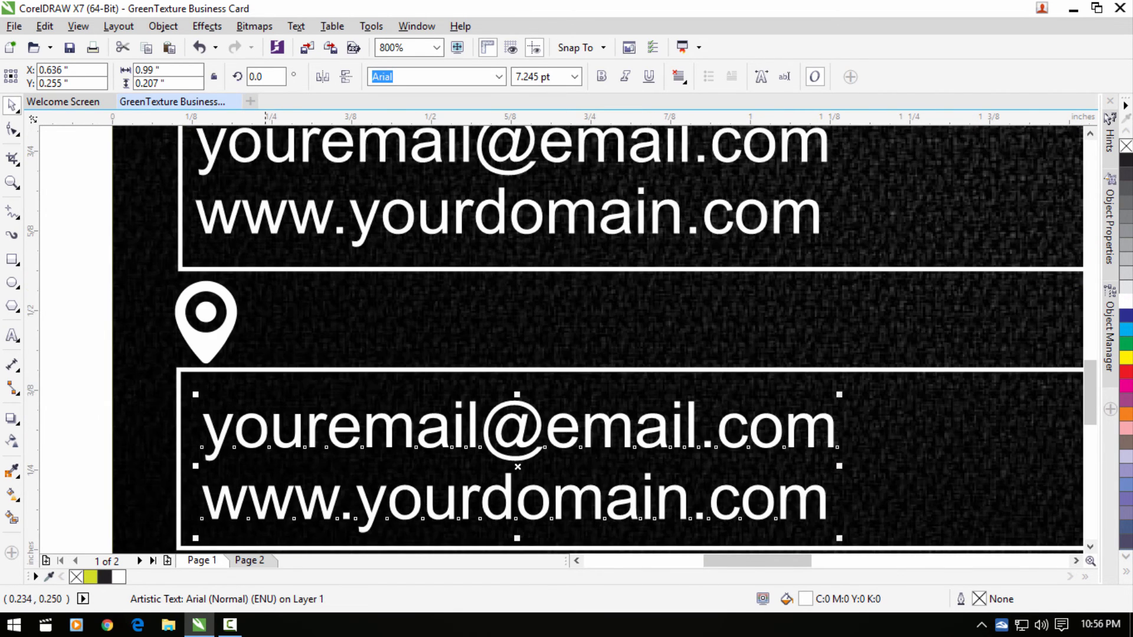
scroll(415, 509, down, 1)
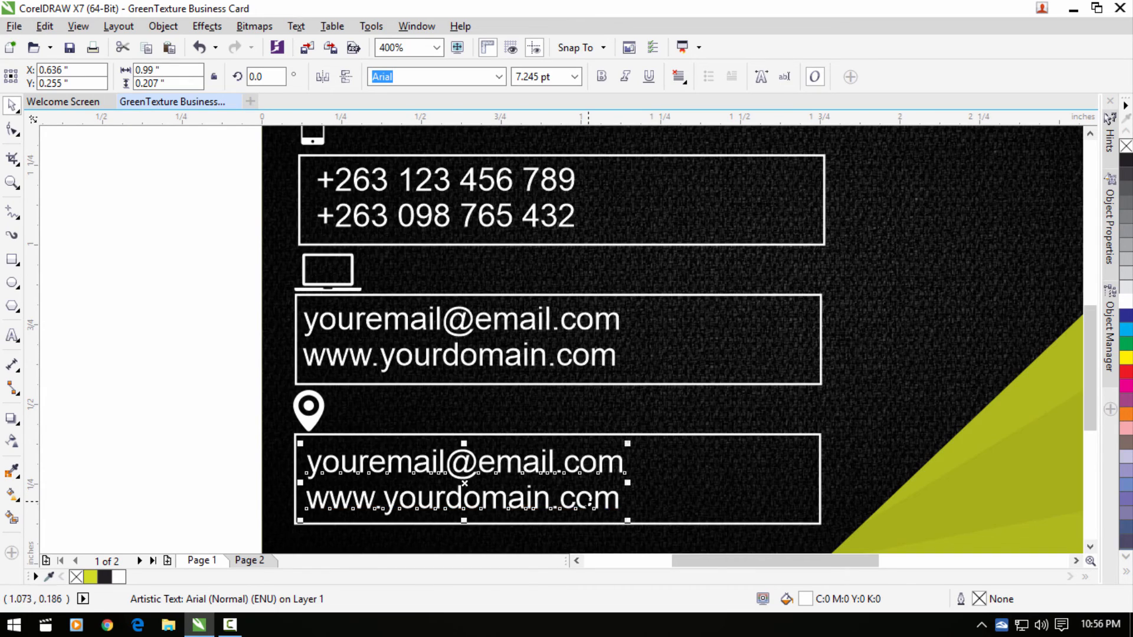
scroll(585, 511, up, 1)
scroll(415, 485, down, 1)
scroll(283, 467, up, 2)
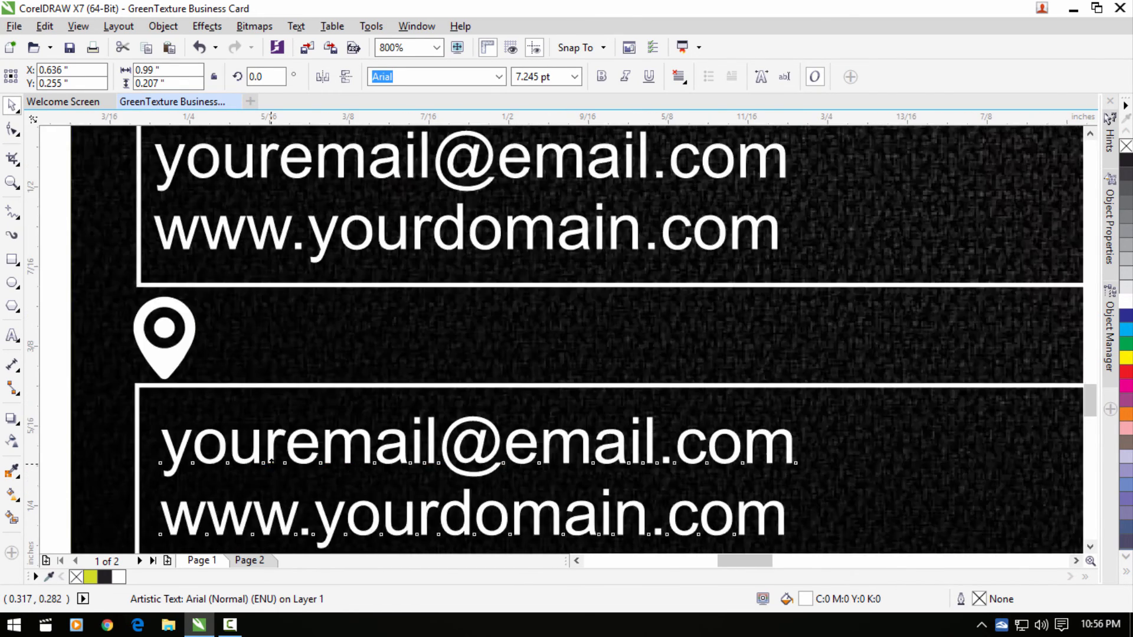
scroll(310, 473, down, 1)
scroll(310, 472, down, 1)
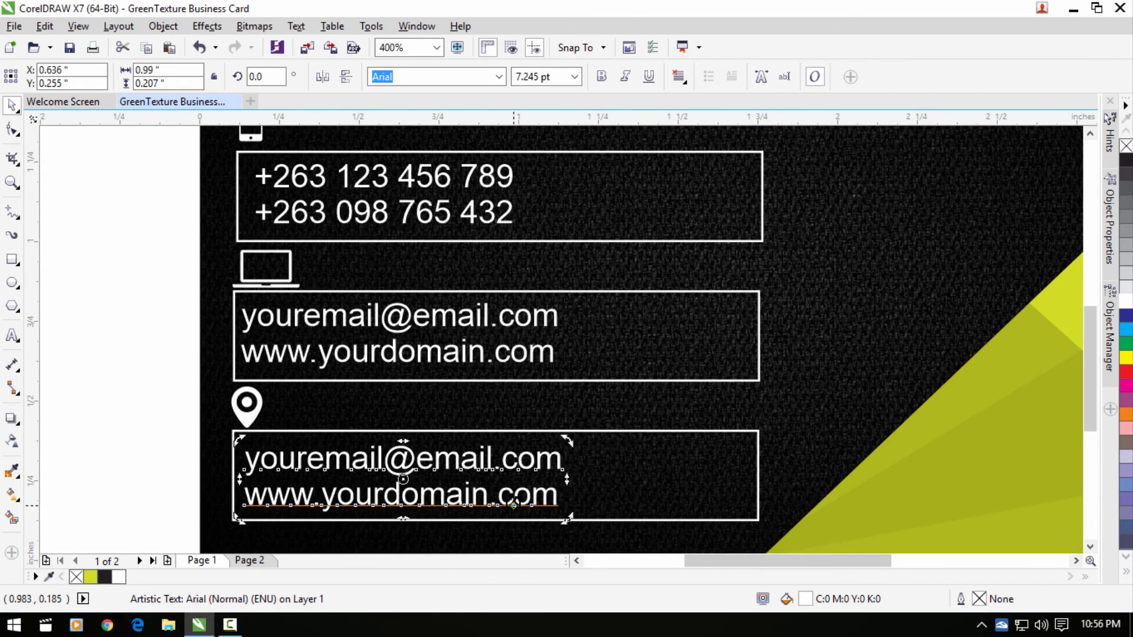
- Replace both lines of the lowest rectangle's copied text with a placeholder street address
double_click(514, 496)
drag(558, 496, 244, 459)
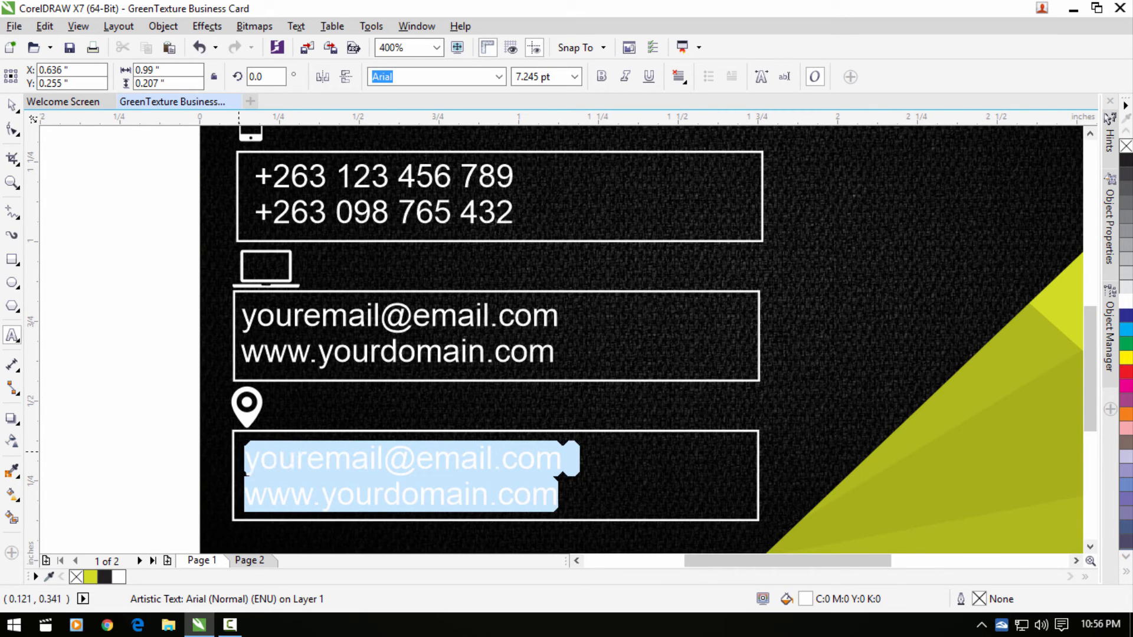
text(1234 )
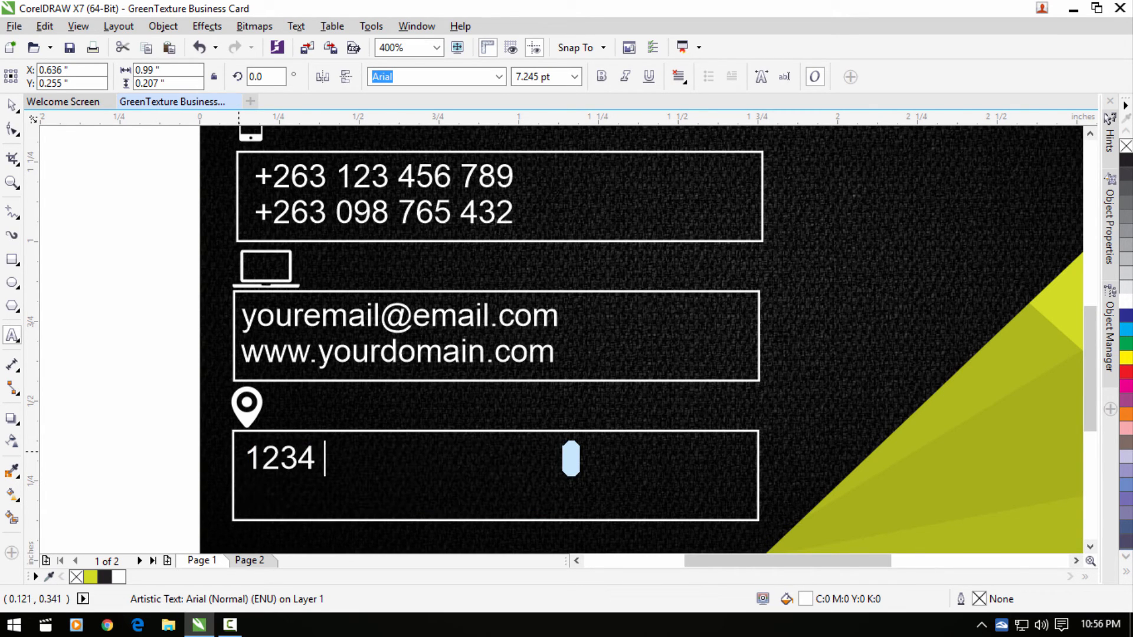
text(Apt)
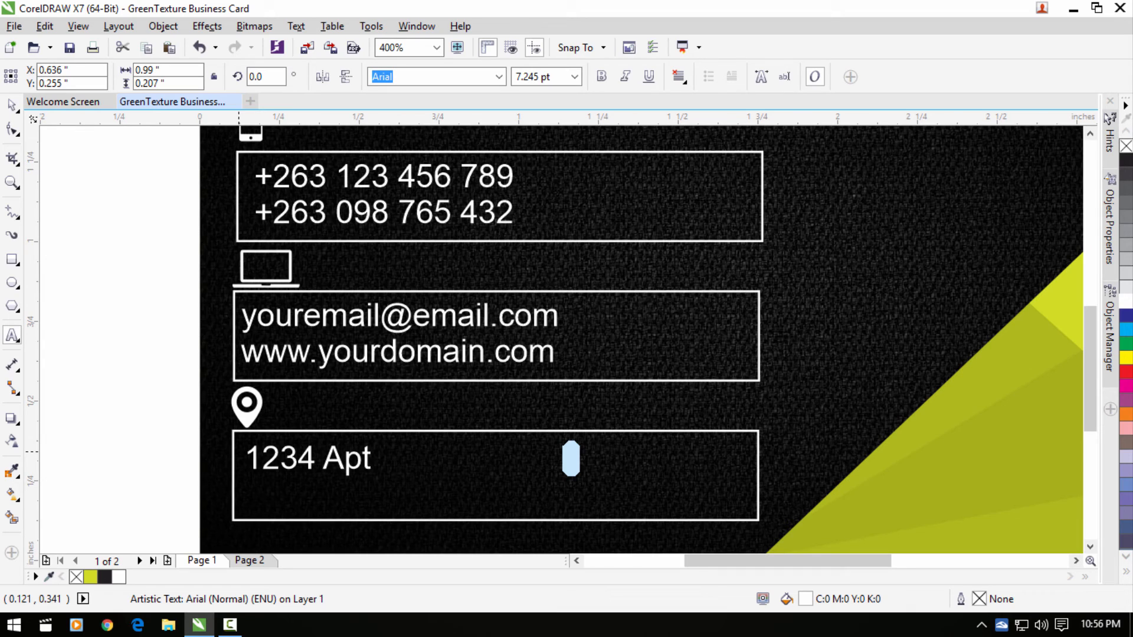
text(.)
key(BackSpace)
text(, Ro)
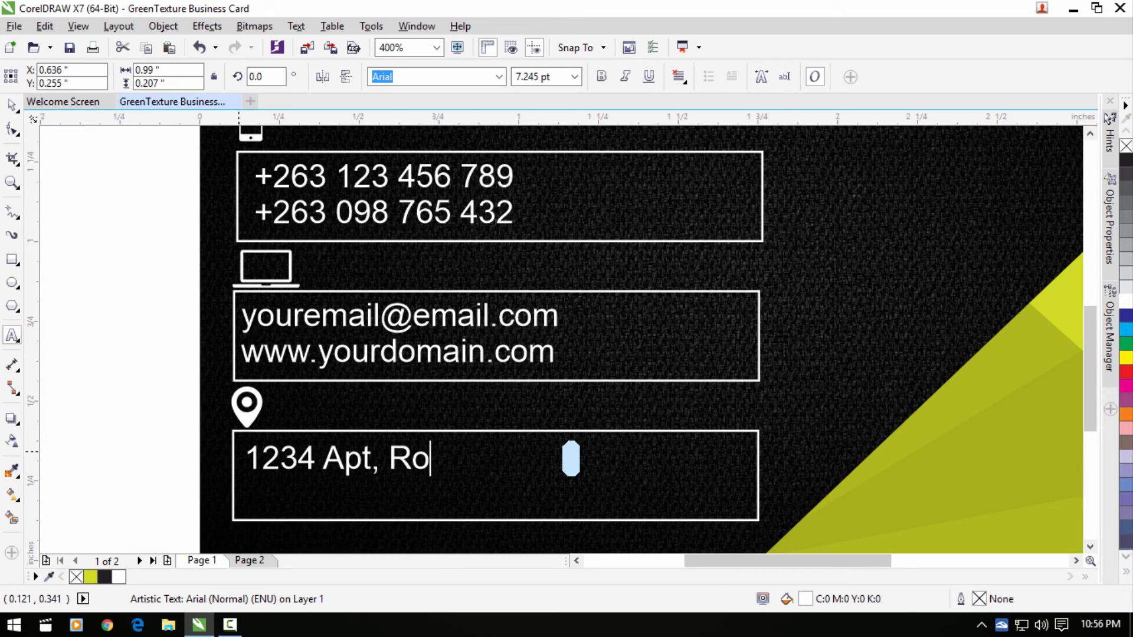
text(ad Drive)
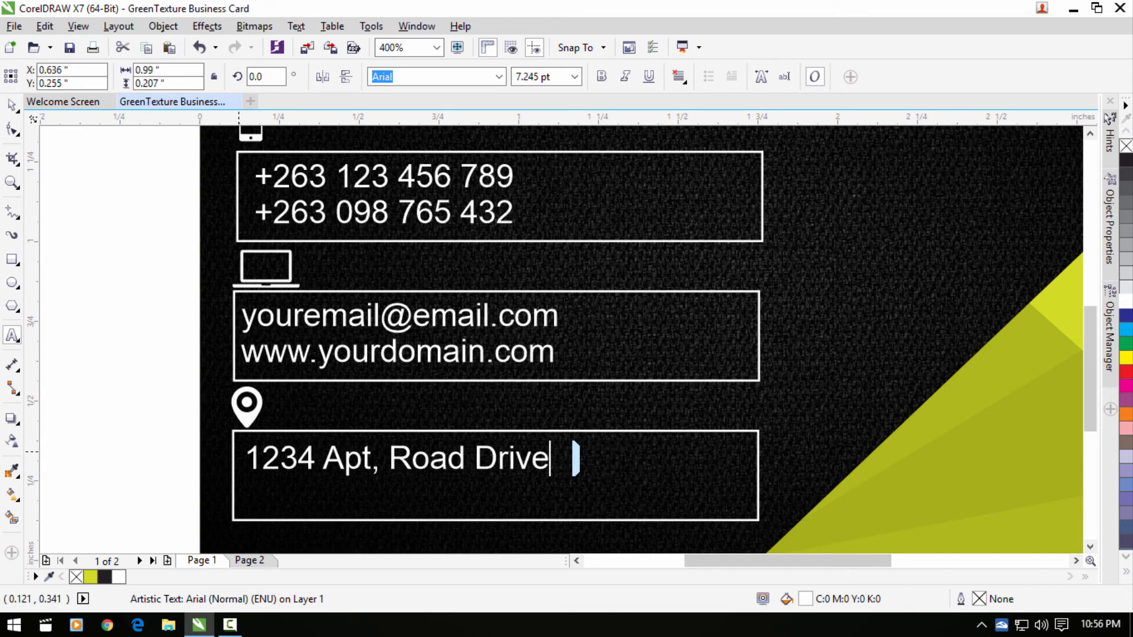
- Add a placeholder town on a second line below the street address and deselect the finished text
key(Return)
text(Home)
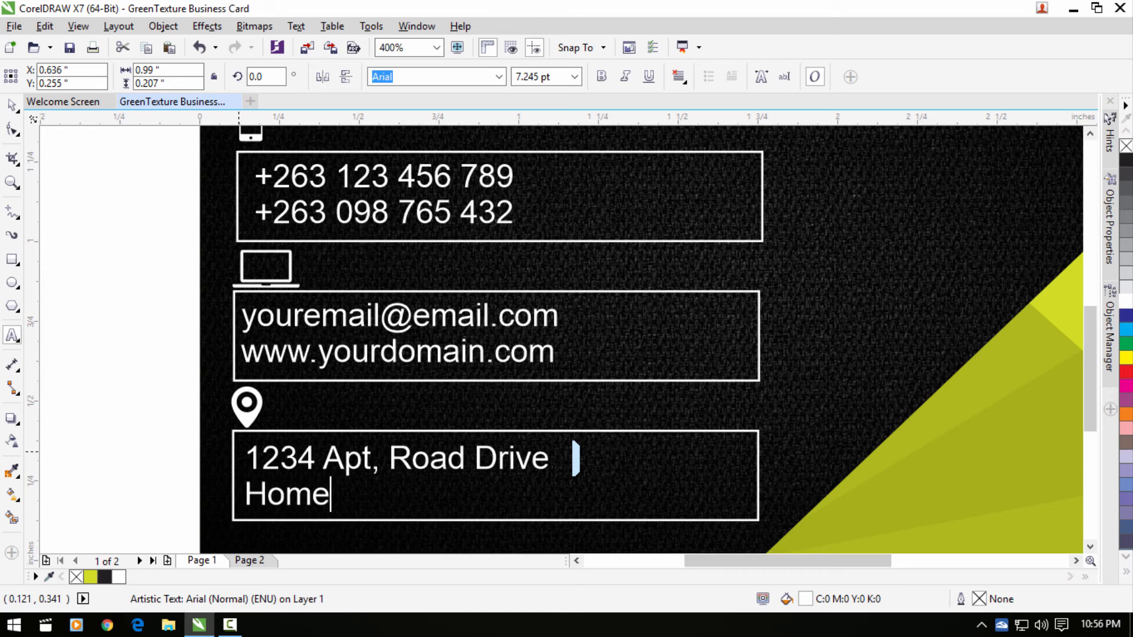
text(town)
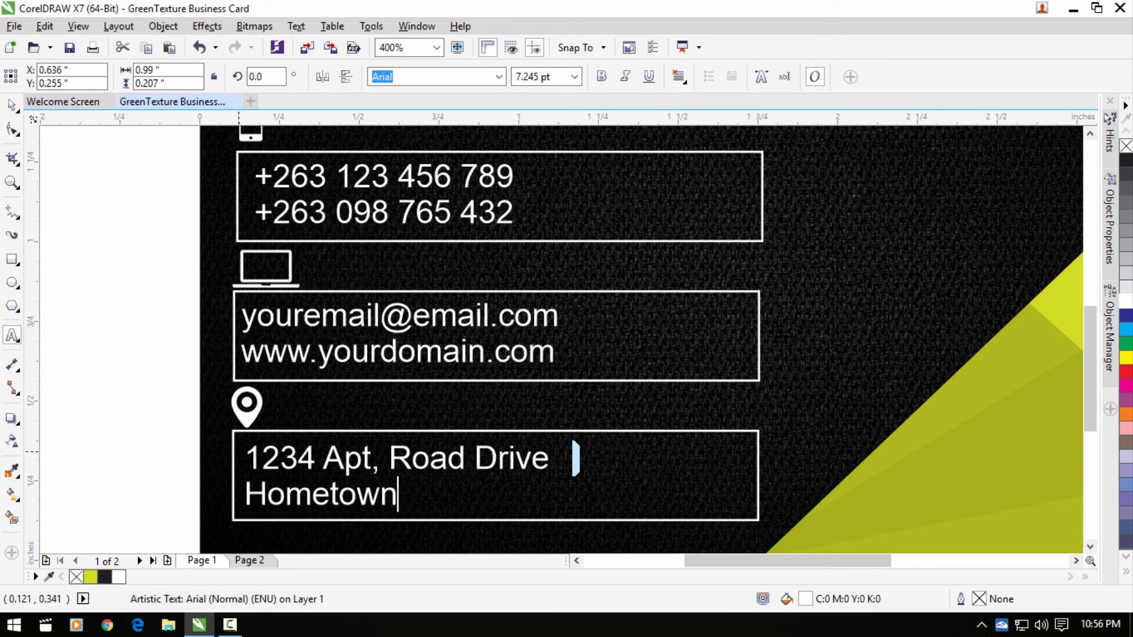
click(11, 105)
click(107, 337)
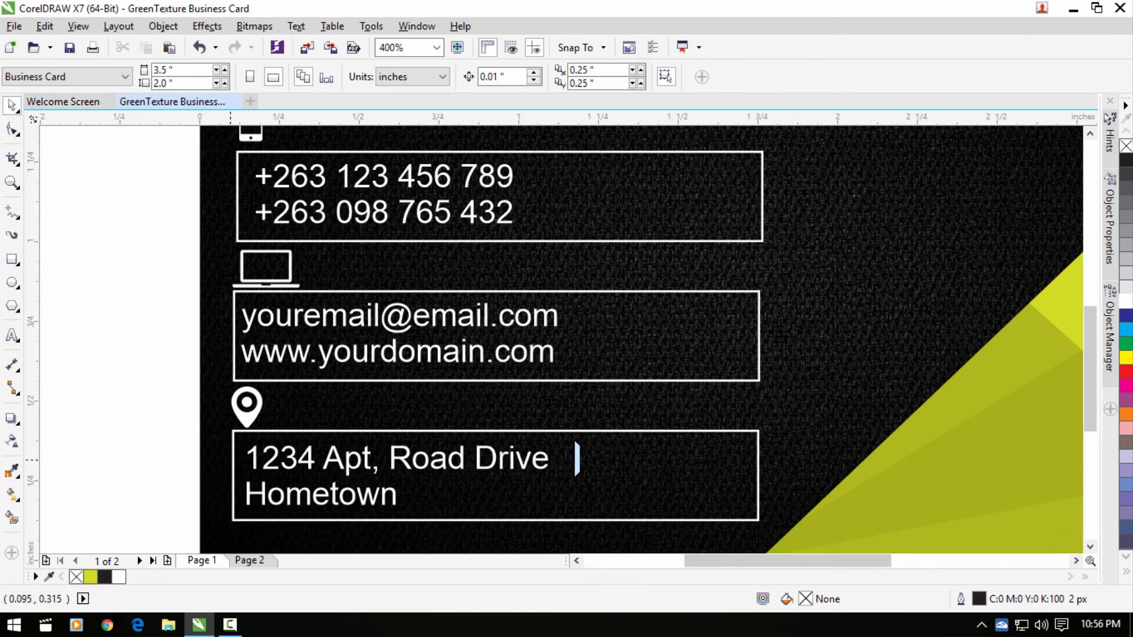
scroll(273, 472, up, 1)
scroll(283, 479, down, 2)
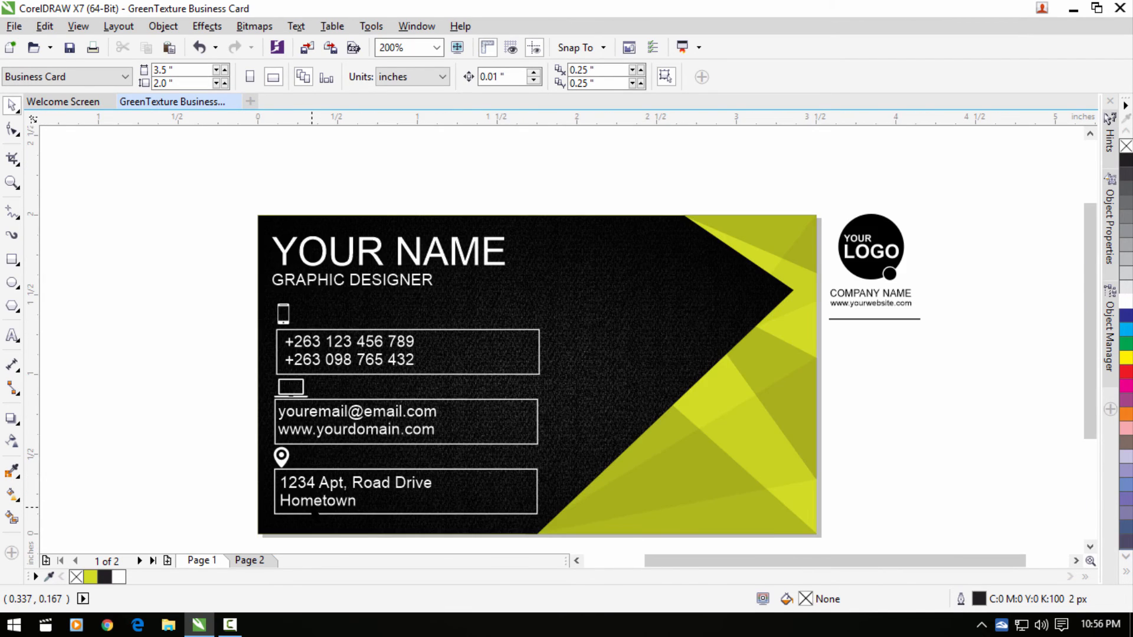
scroll(313, 507, up, 1)
scroll(313, 507, down, 1)
scroll(312, 508, up, 1)
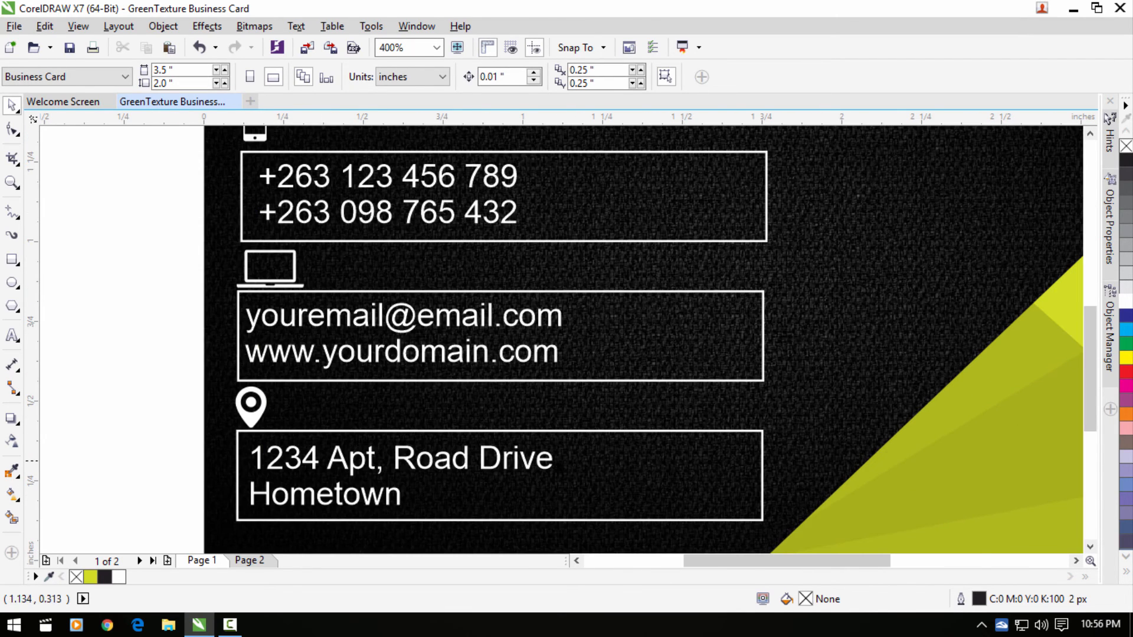
scroll(553, 460, down, 1)
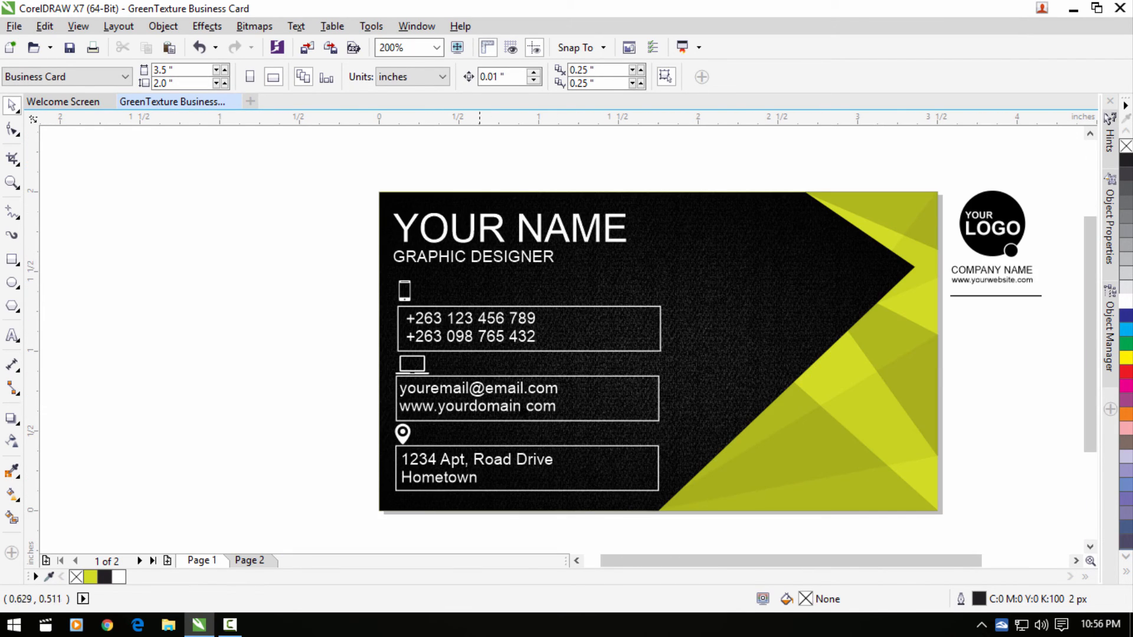
- Draw a straight horizontal line about 1.65 inches long along the upper edge of the phone number rectangle
click(12, 217)
scroll(430, 307, up, 1)
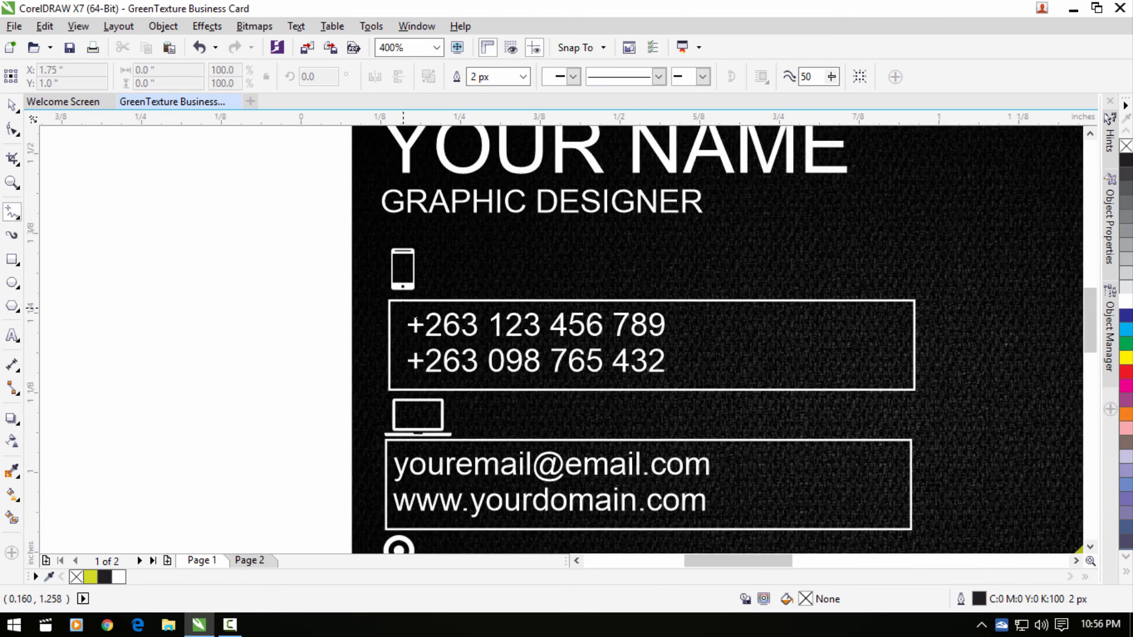
scroll(403, 308, up, 1)
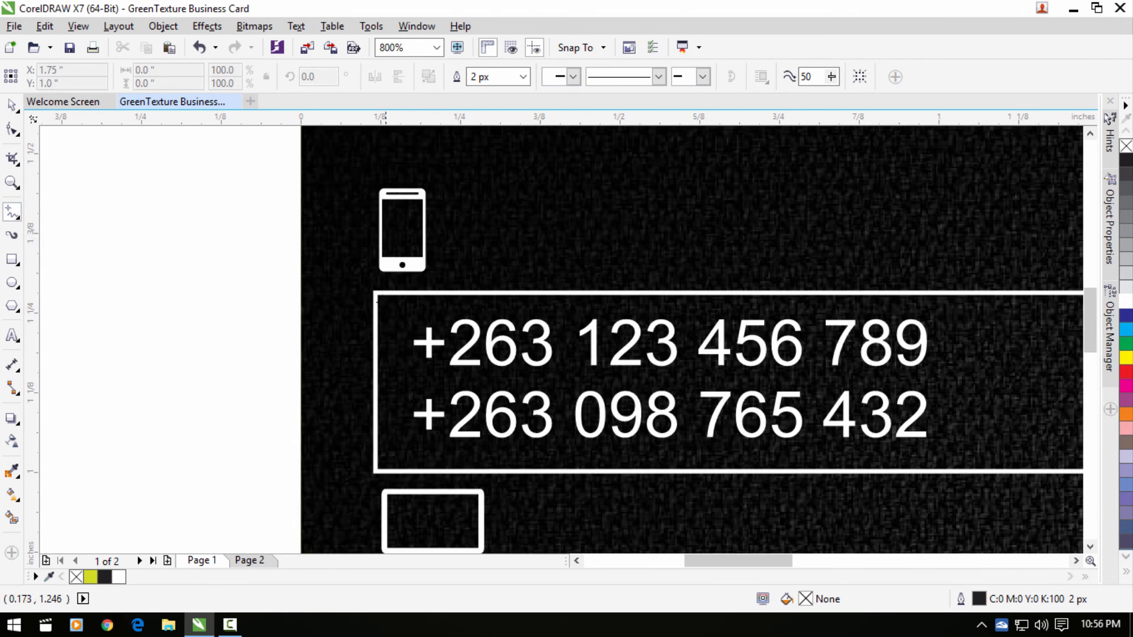
click(376, 291)
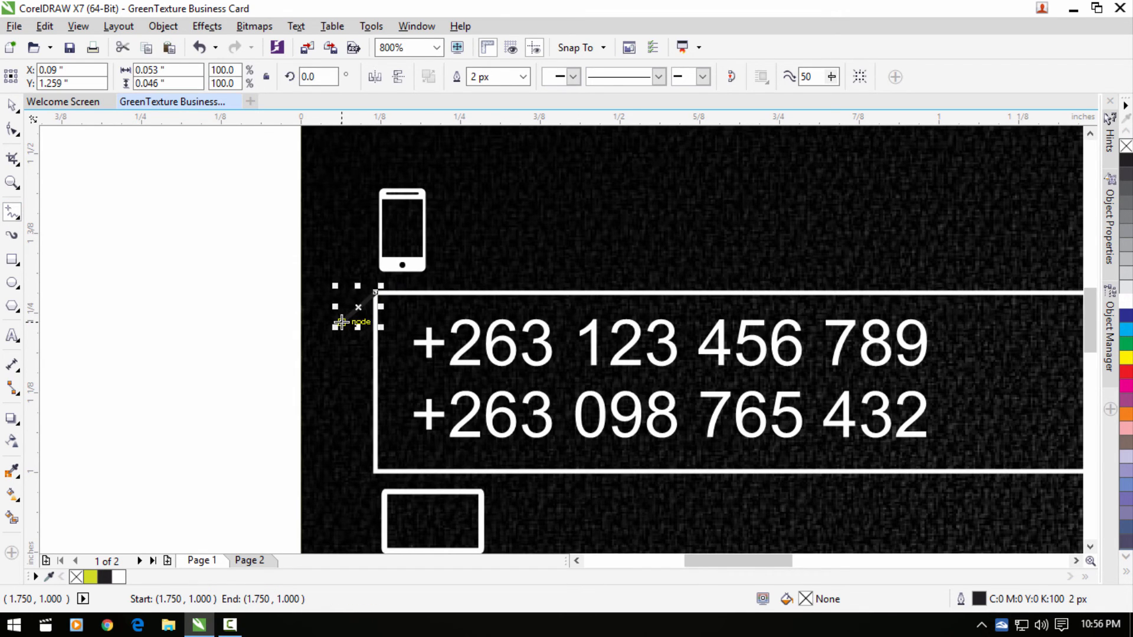
key(Delete)
scroll(466, 306, down, 1)
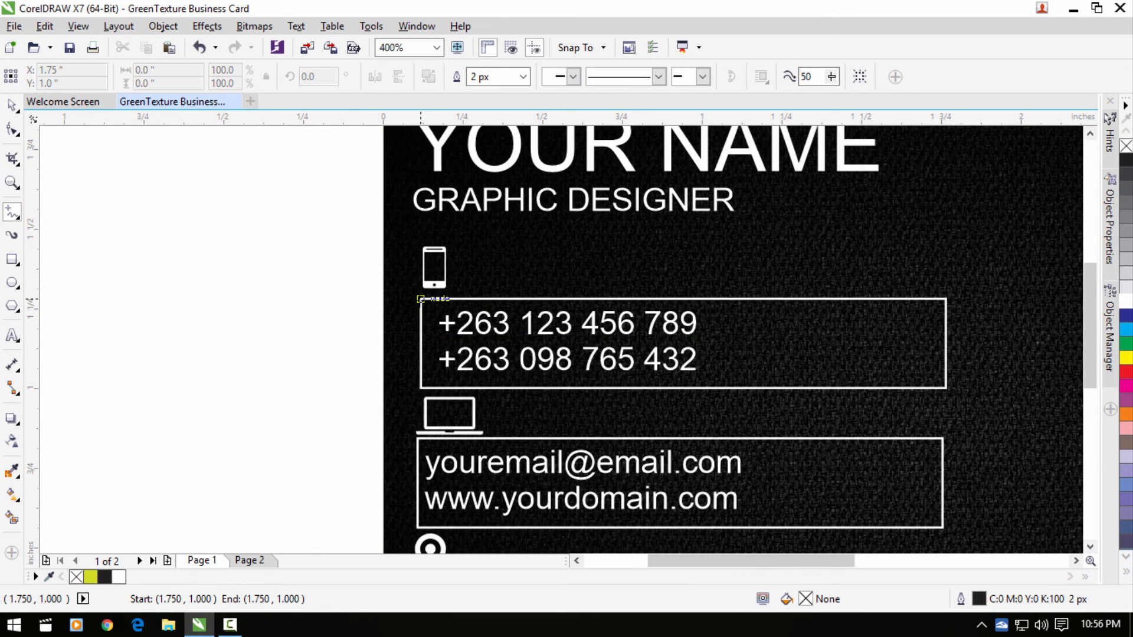
drag(443, 299, 944, 299)
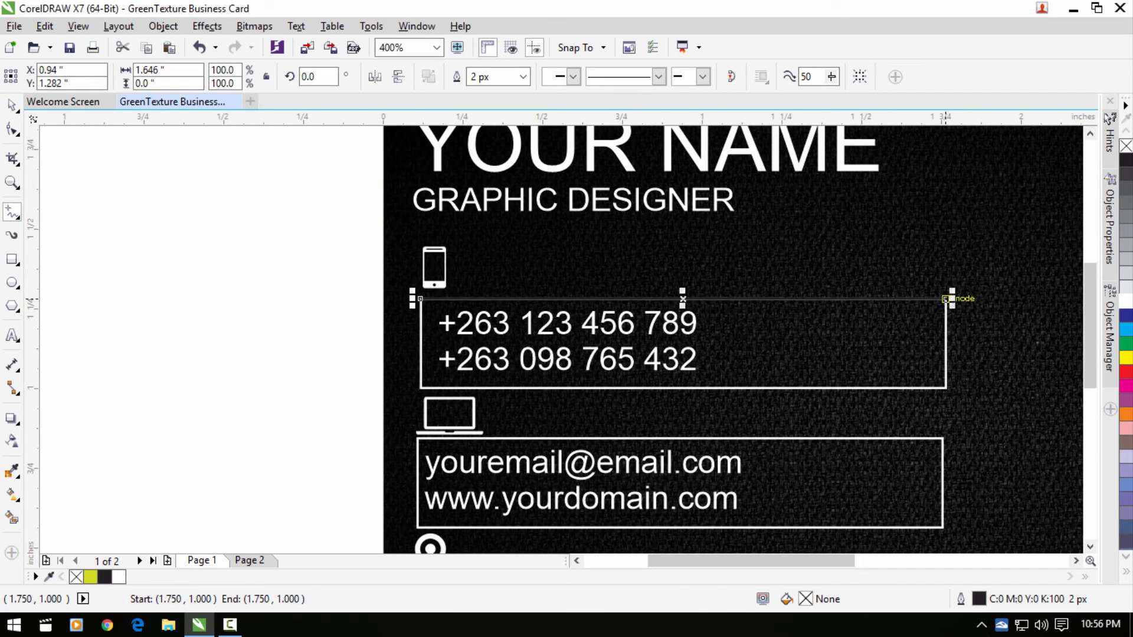
click(12, 105)
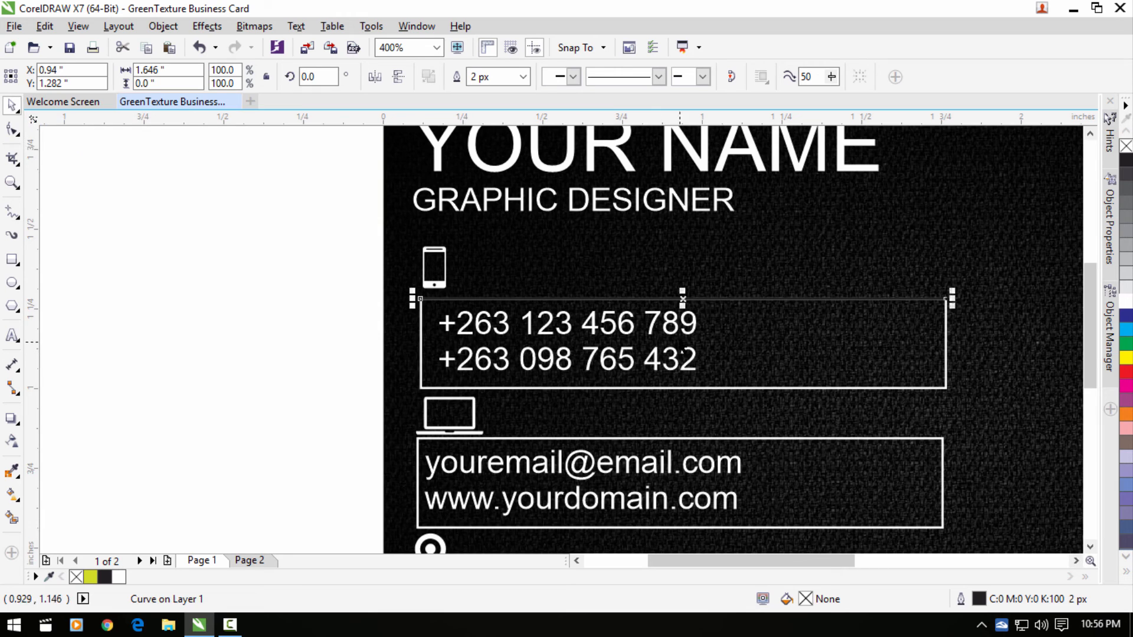
- Set the outline width of the line above the phone numbers to 5 px
scroll(691, 329, down, 1)
scroll(771, 328, up, 1)
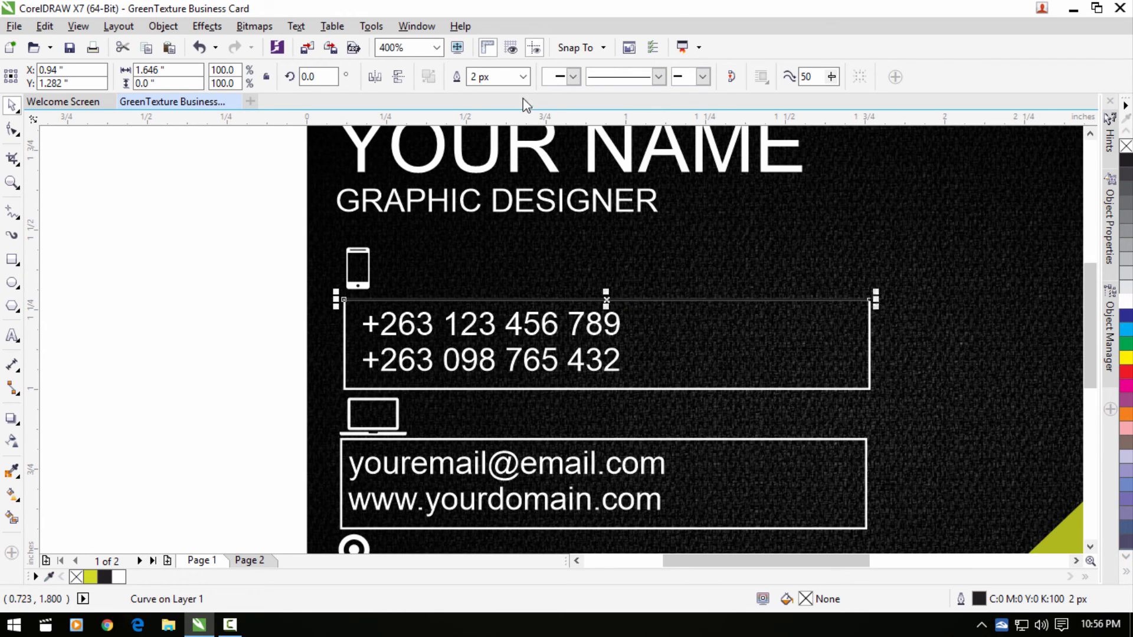
click(523, 77)
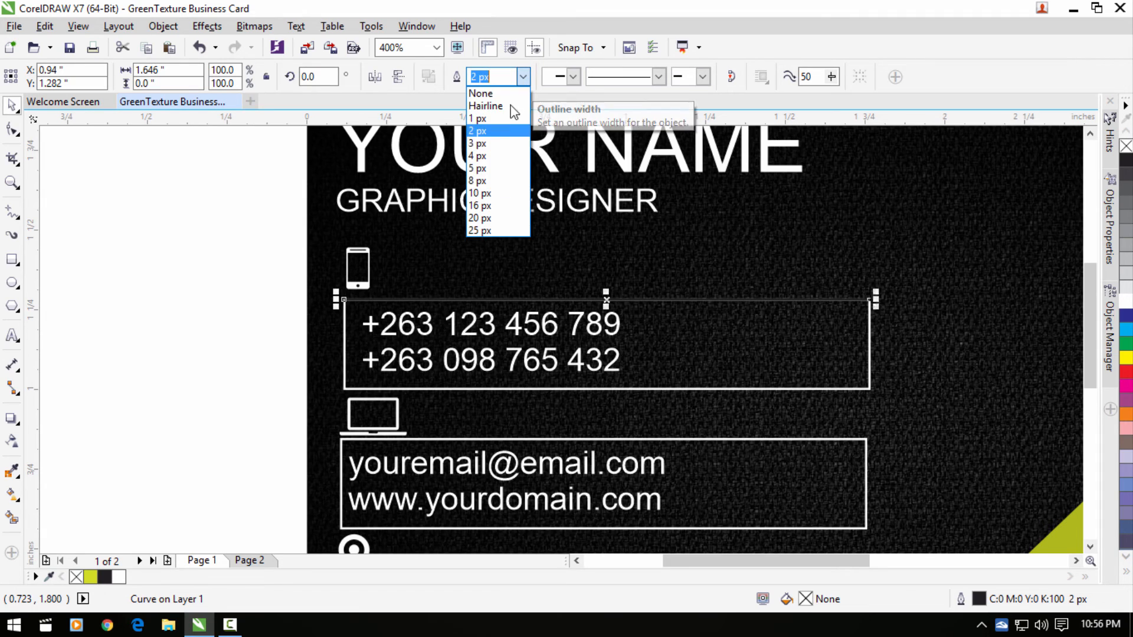
click(495, 151)
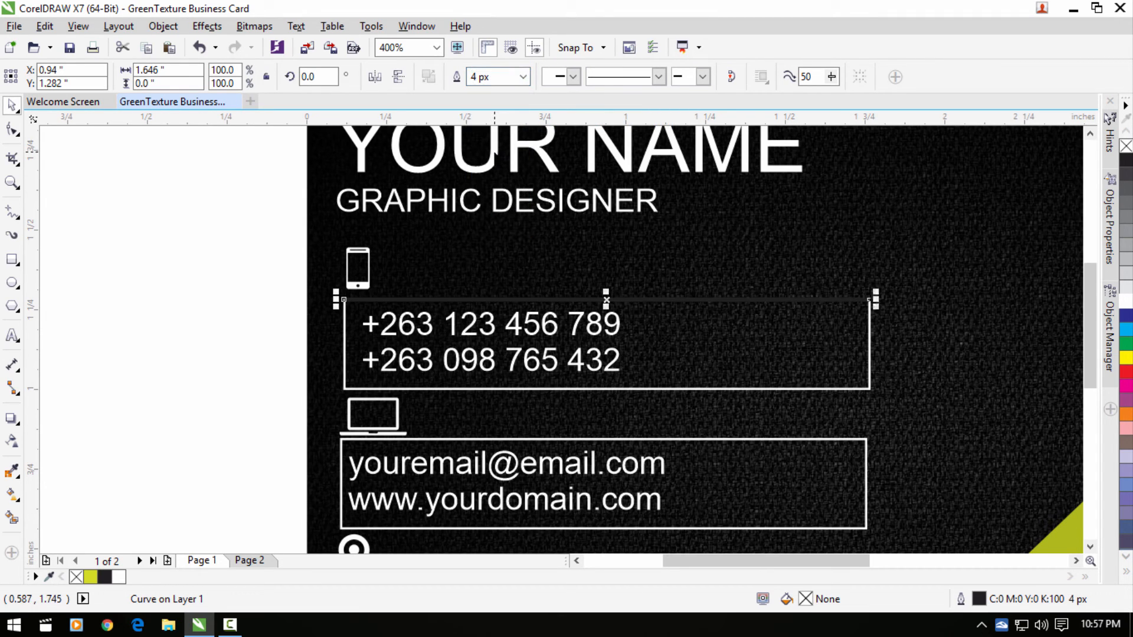
click(523, 77)
click(496, 164)
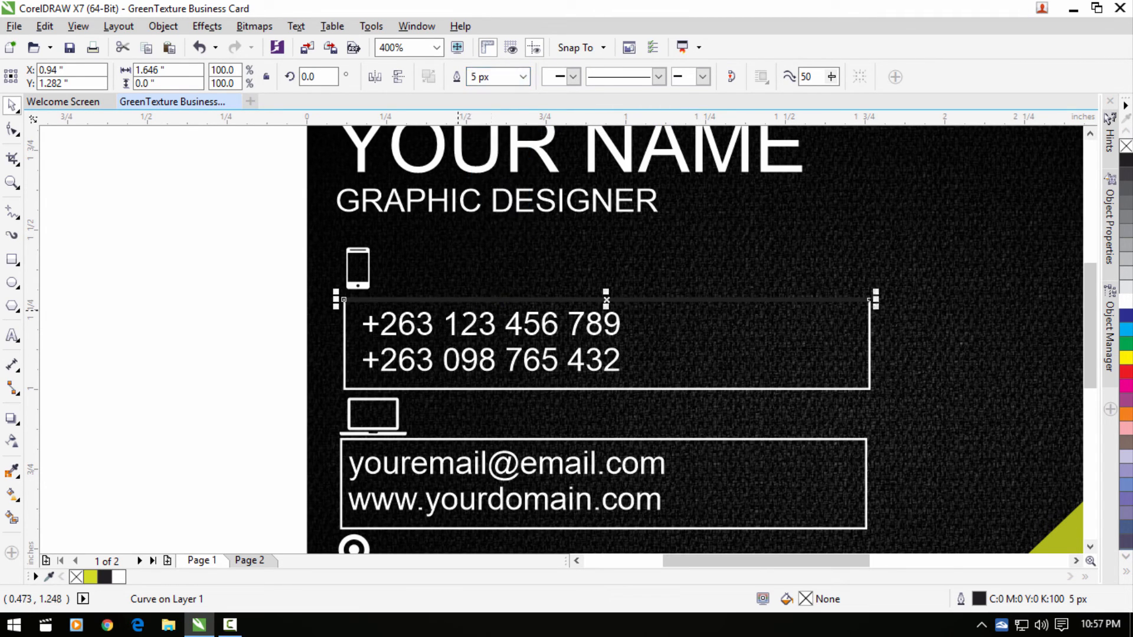
- Colour the line above the phone numbers lime green, C22 M0 Y100 K0
right_click(93, 578)
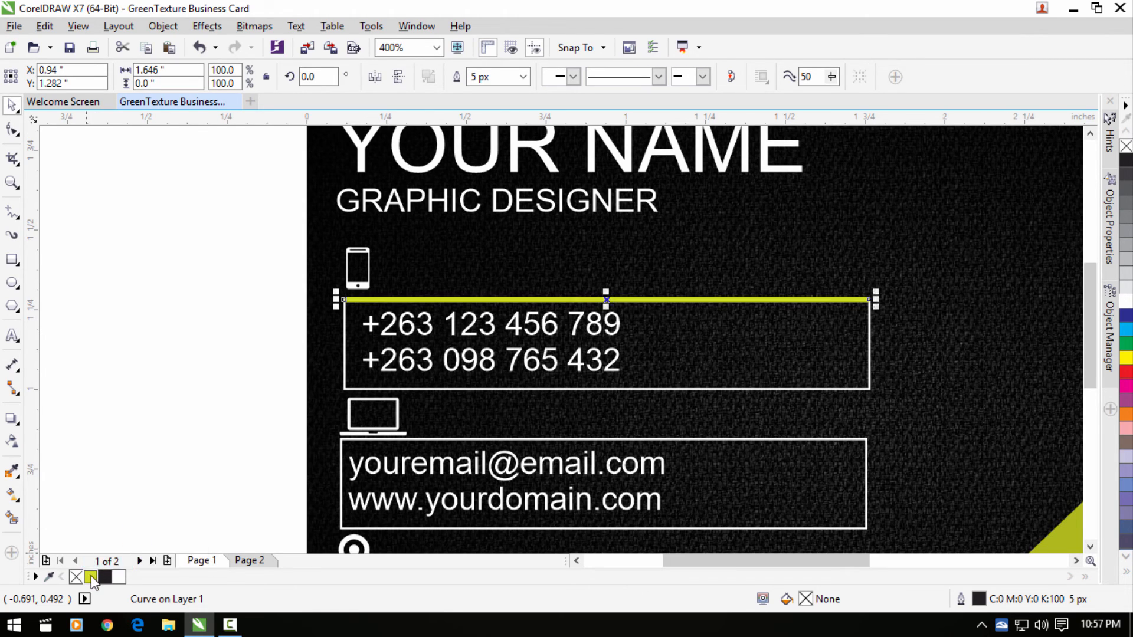
scroll(420, 338, down, 1)
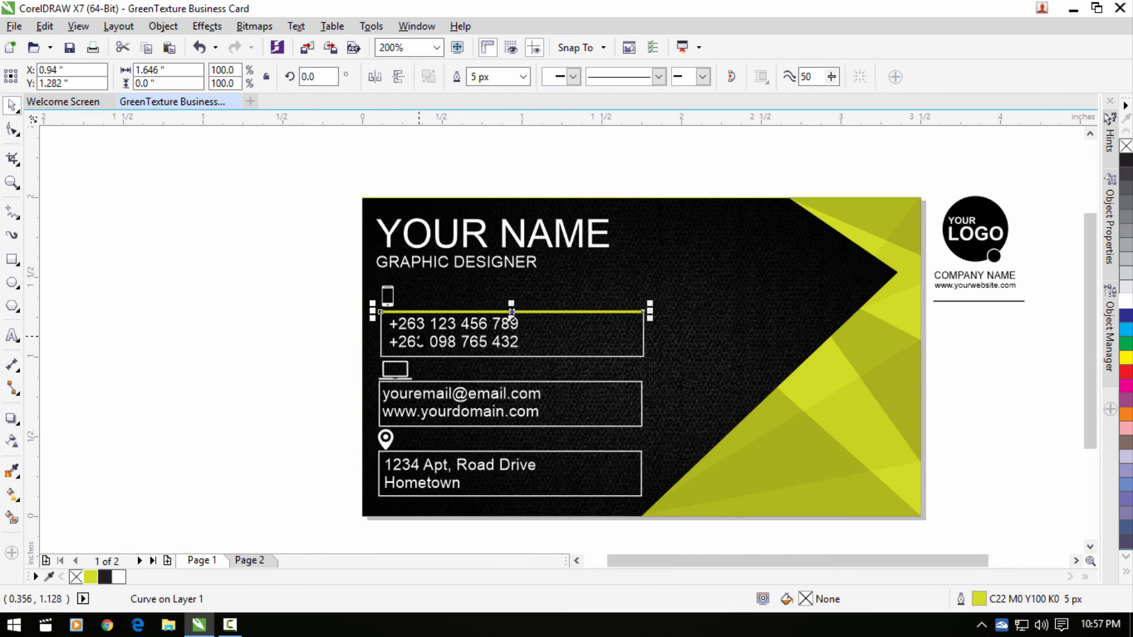
scroll(419, 337, up, 1)
scroll(429, 326, down, 1)
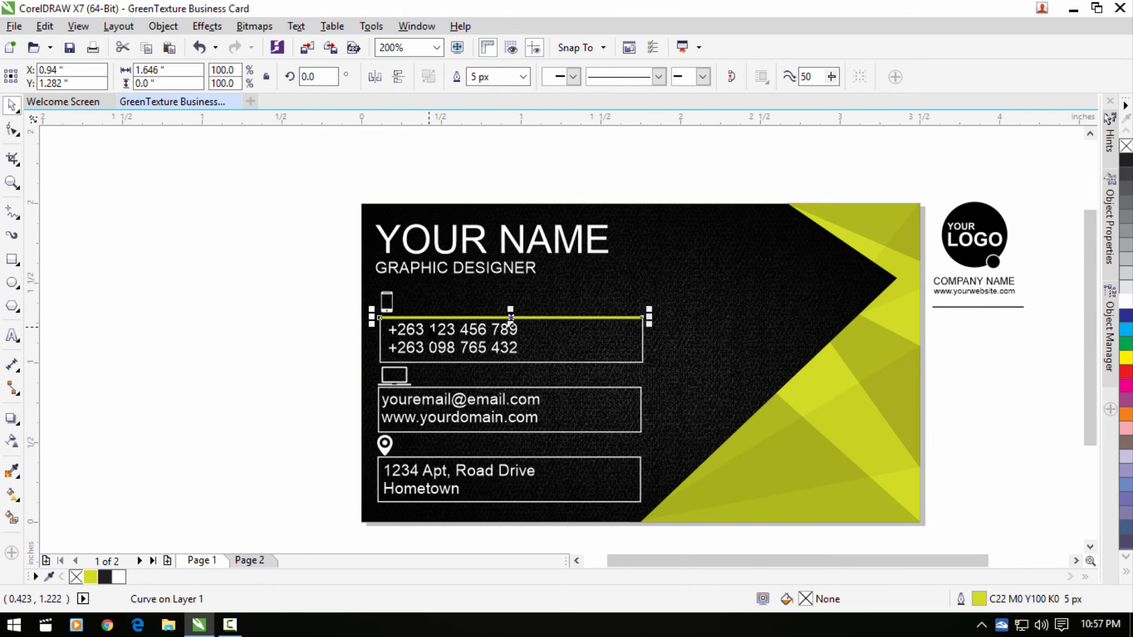
- Copy the lime-green line onto the upper edges of the e-mail and address rectangles and deselect it
drag(380, 317, 379, 456)
right_click(379, 388)
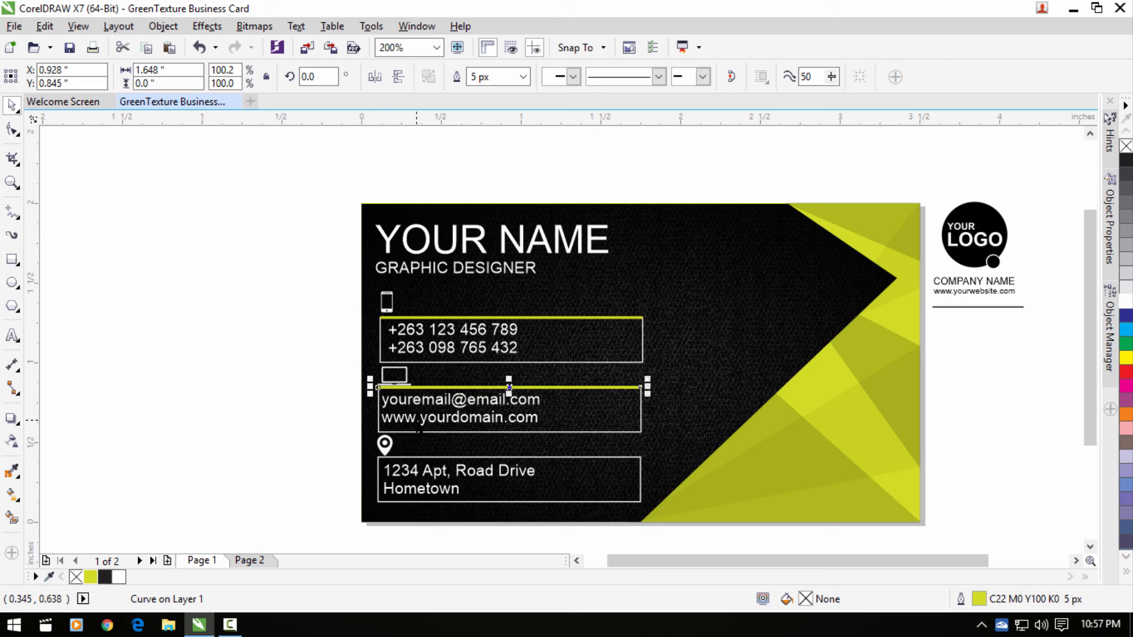
drag(378, 388, 378, 456)
click(296, 444)
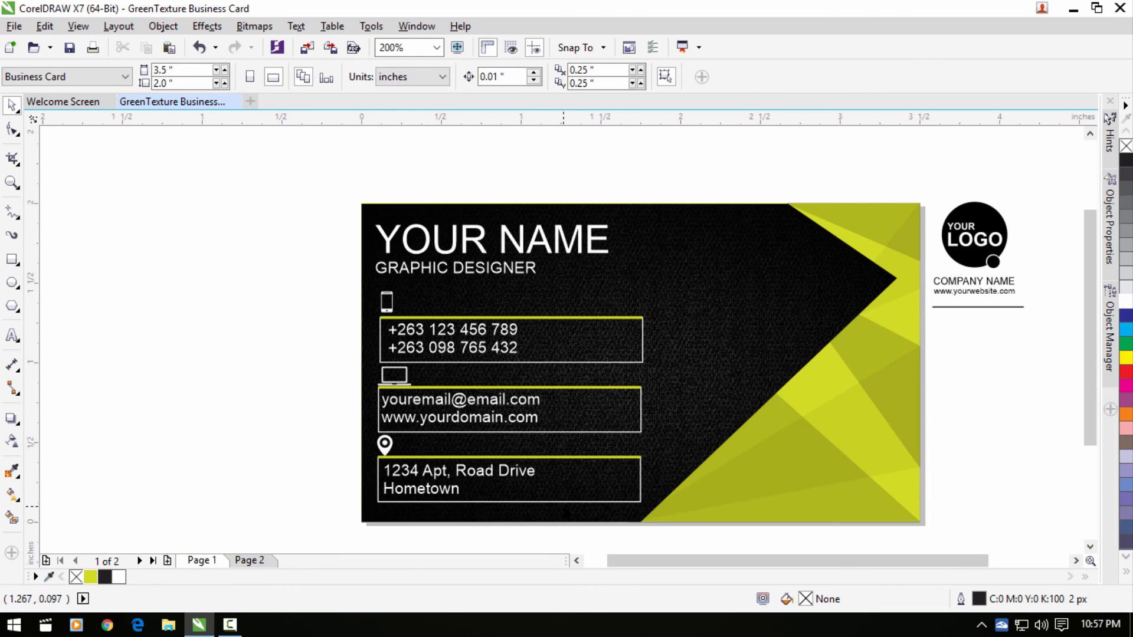
- Delete the three white guide rectangles around the address, e-mail and phone details, keeping the green lines
click(563, 504)
key(Delete)
click(592, 432)
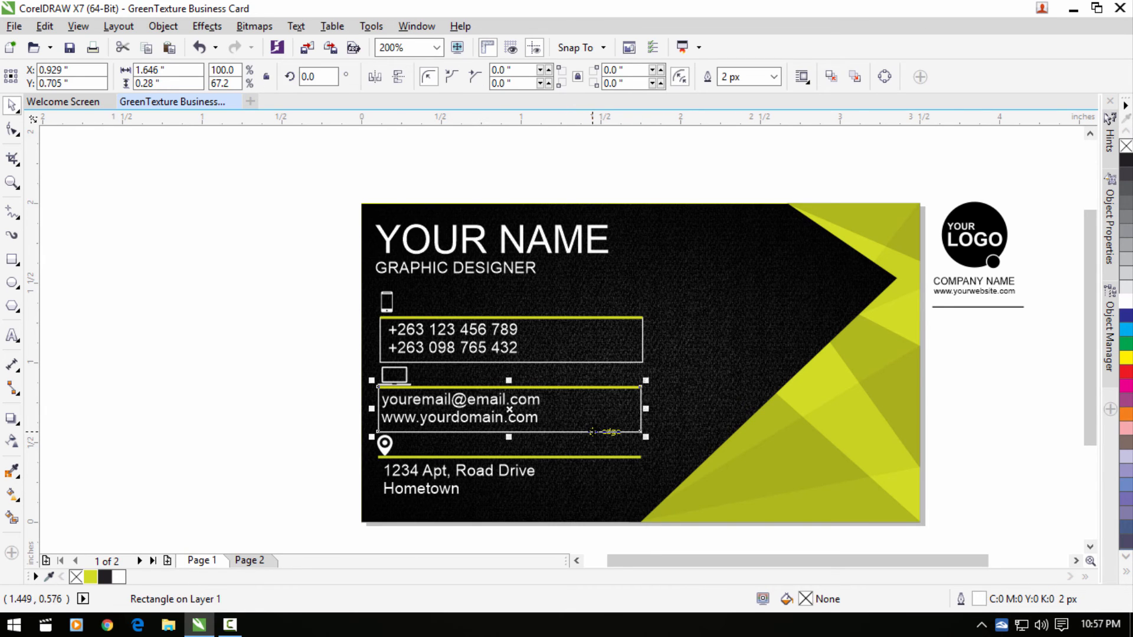
key(Delete)
click(437, 362)
key(Delete)
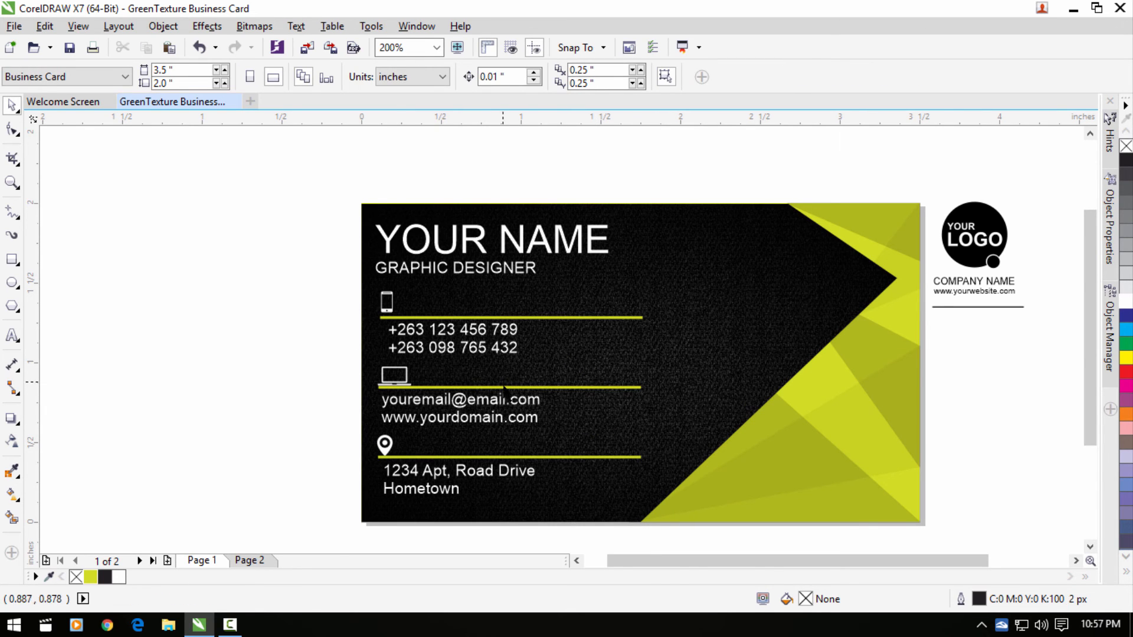
- Nudge the laptop icon slightly upward to leave a gap above the green line beneath it
scroll(400, 384, up, 3)
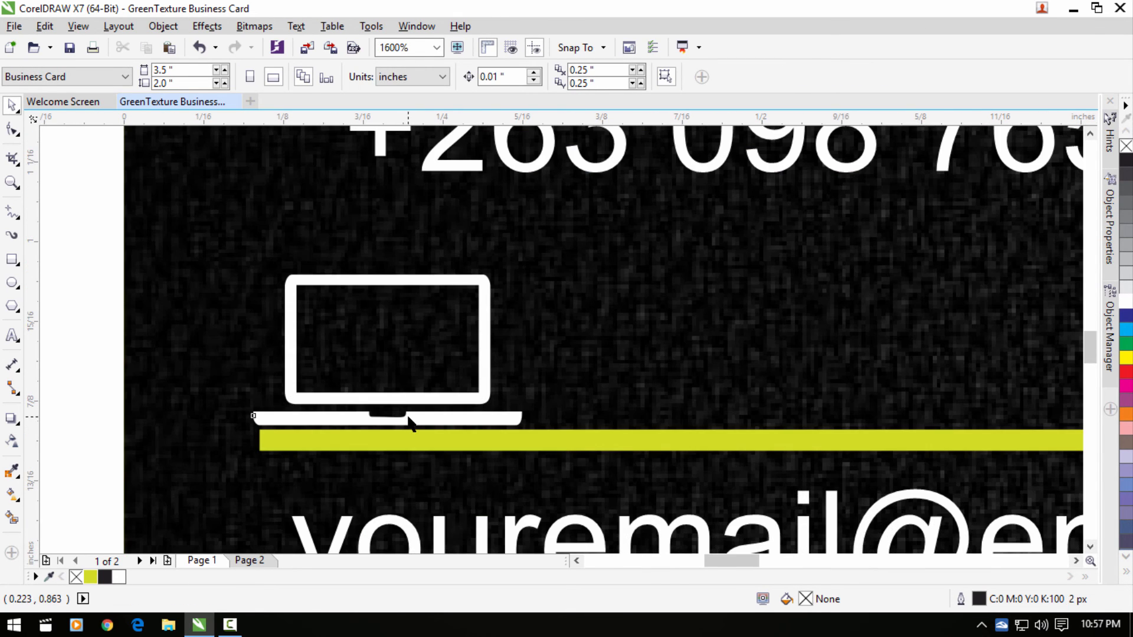
click(412, 423)
scroll(402, 421, up, 1)
key(ctrl+Up)
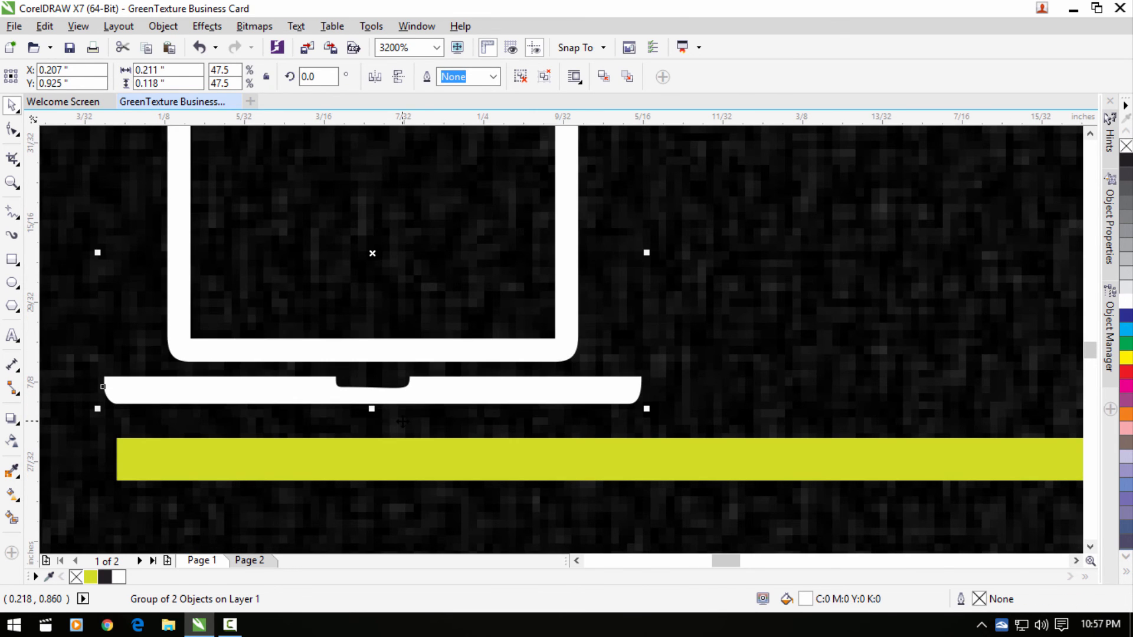
scroll(403, 421, down, 4)
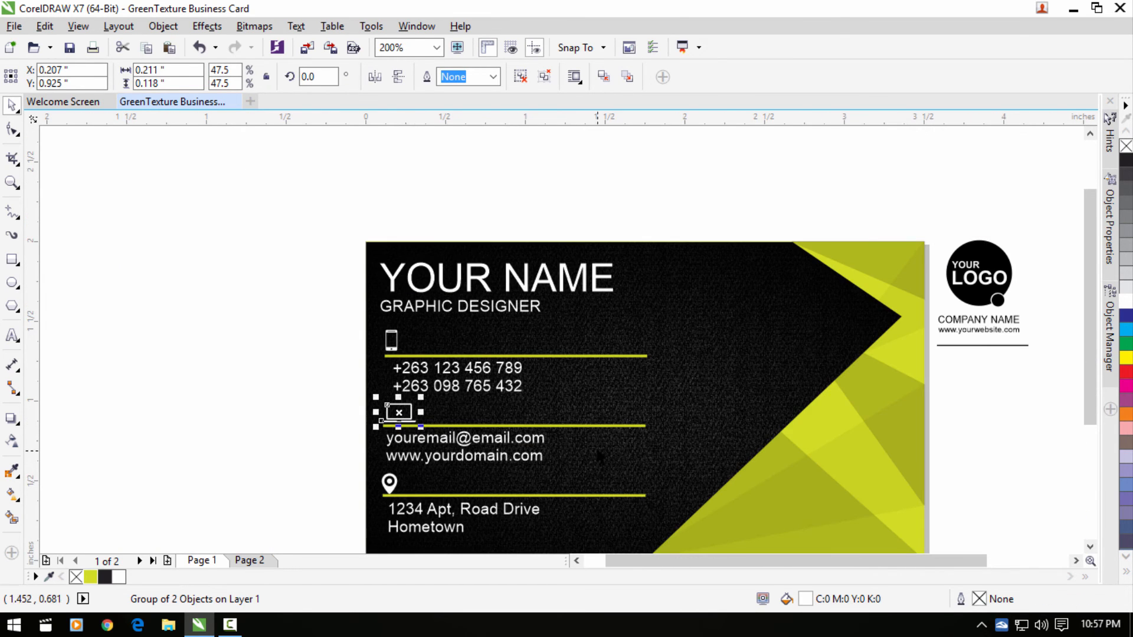
scroll(590, 457, down, 1)
scroll(522, 437, up, 3)
scroll(479, 333, down, 2)
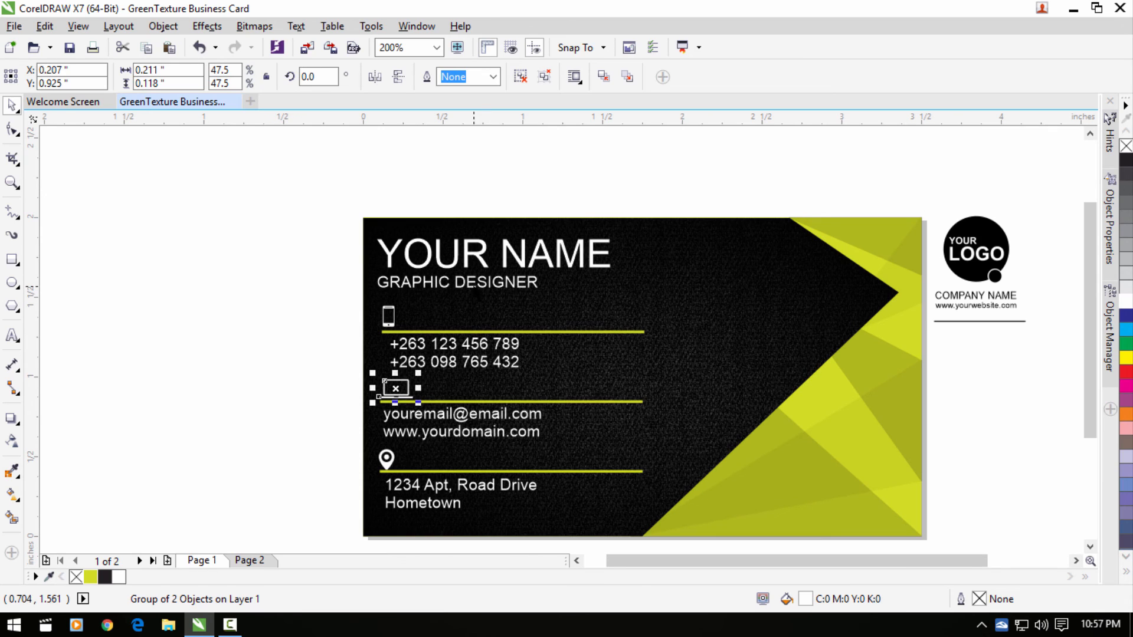
- Fill the GRAPHIC DESIGNER job title with lime green C22 M0 Y100 K0 and deselect it
click(460, 283)
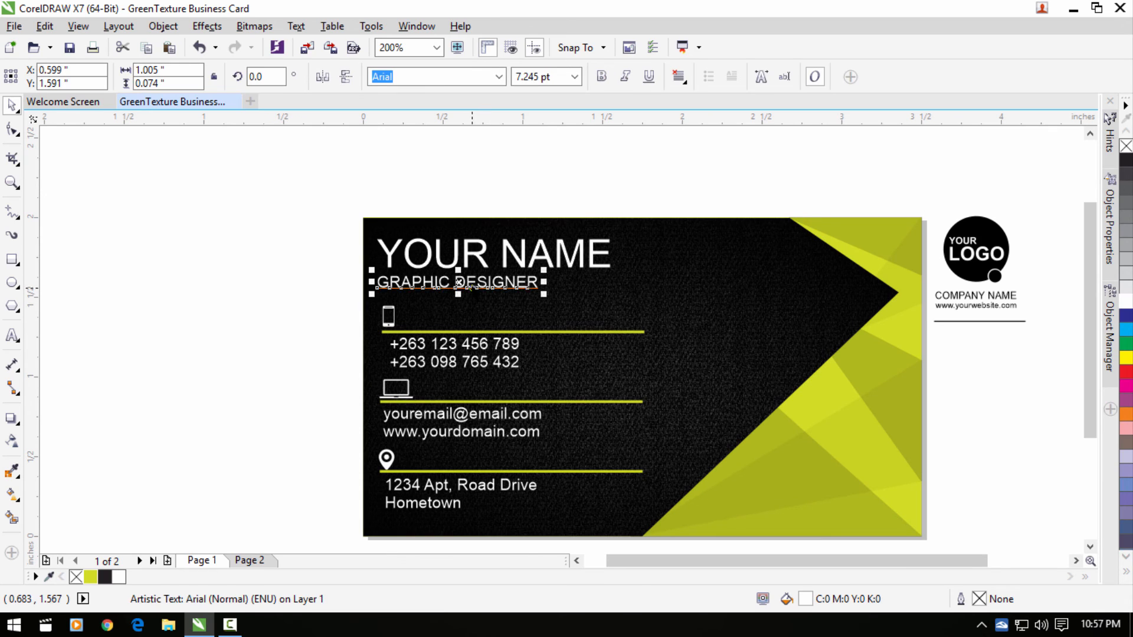
click(94, 579)
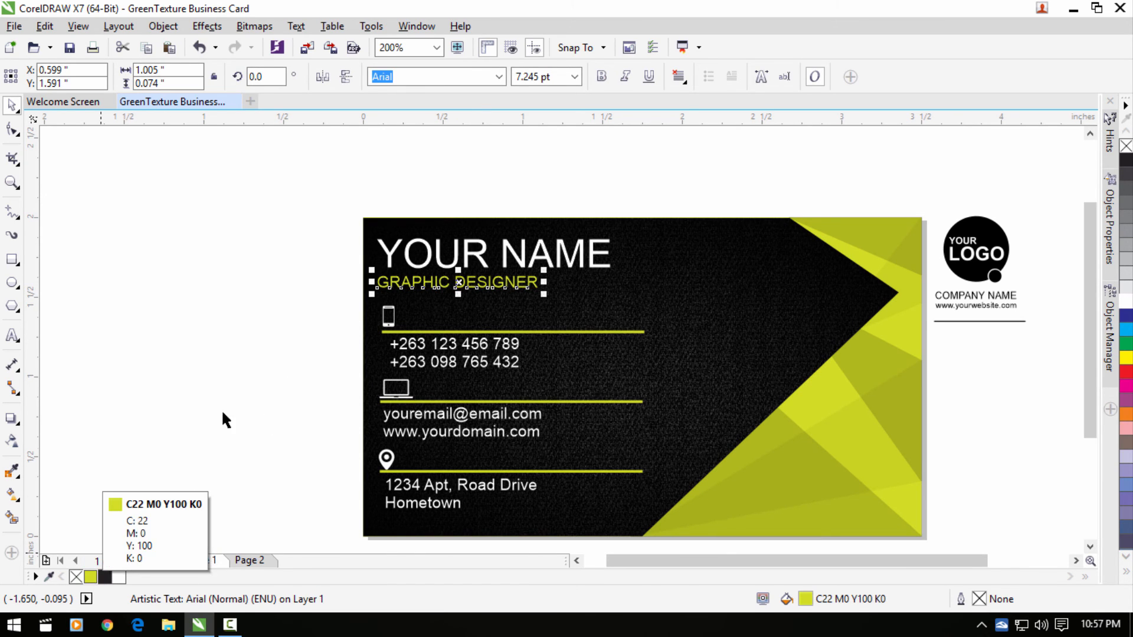
click(273, 309)
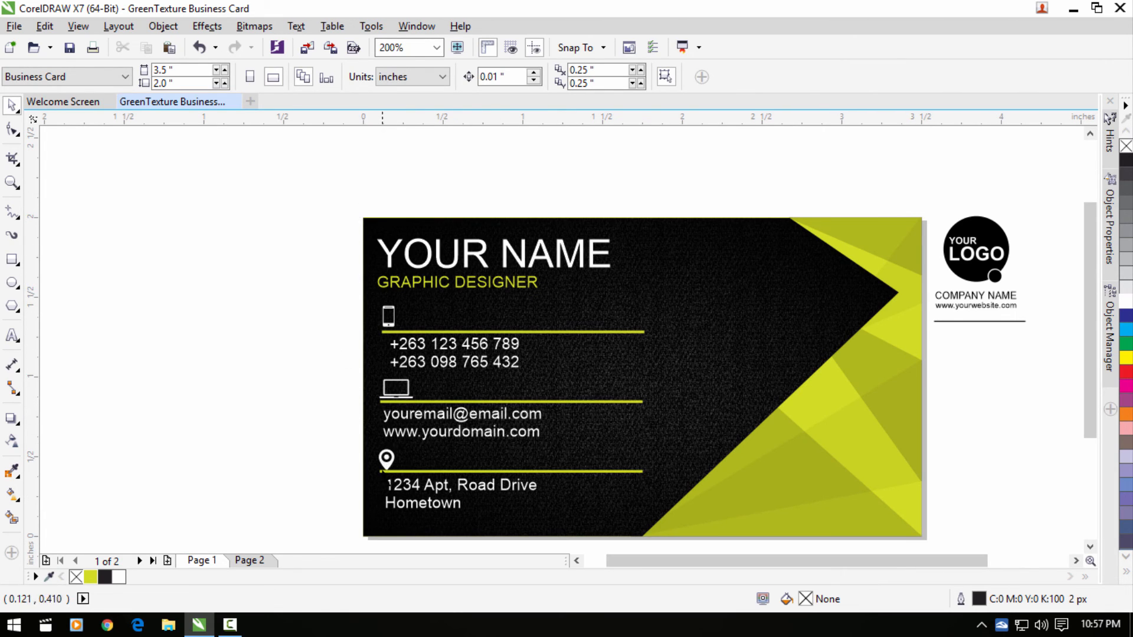
- Select the name, job title, icons, contact details and lines together and align their left edges
drag(317, 195, 687, 526)
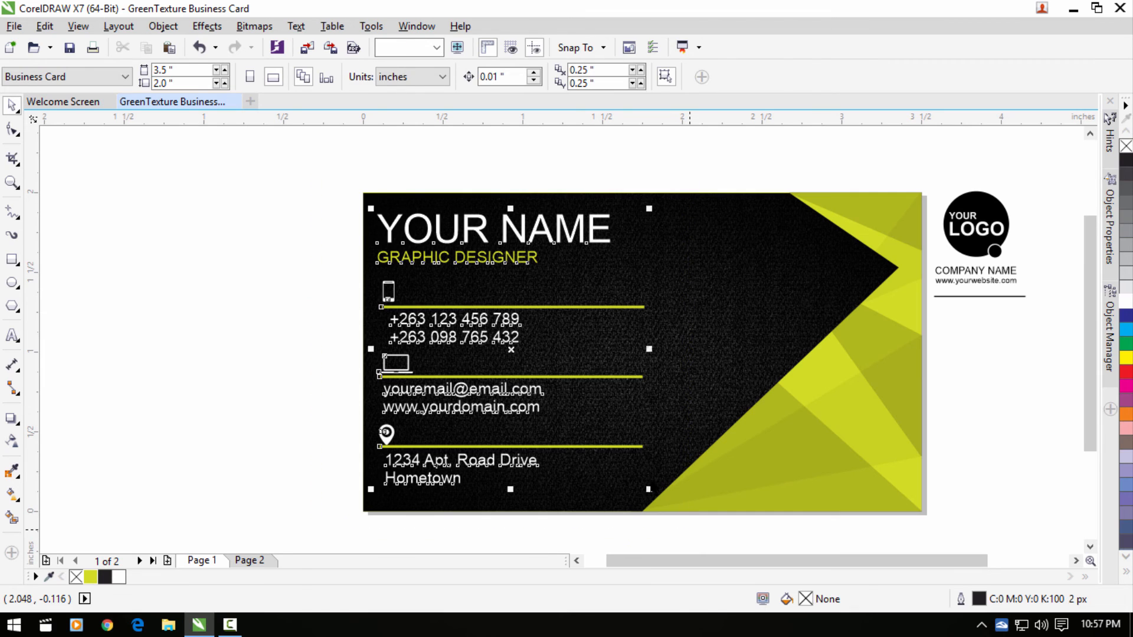
click(158, 29)
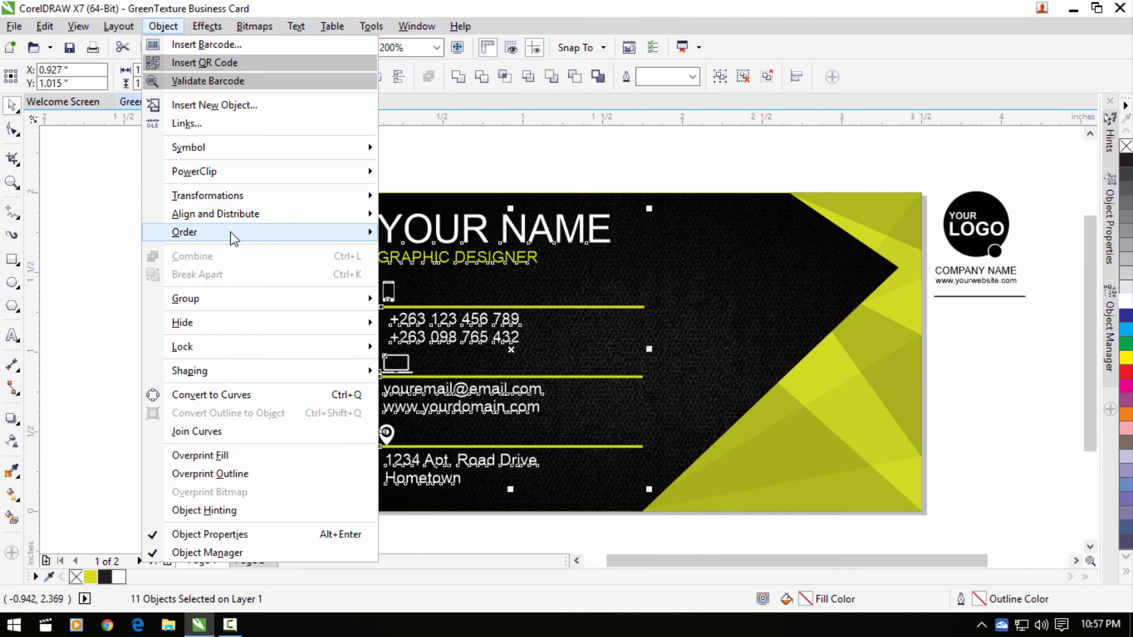
mouse_move(299, 216)
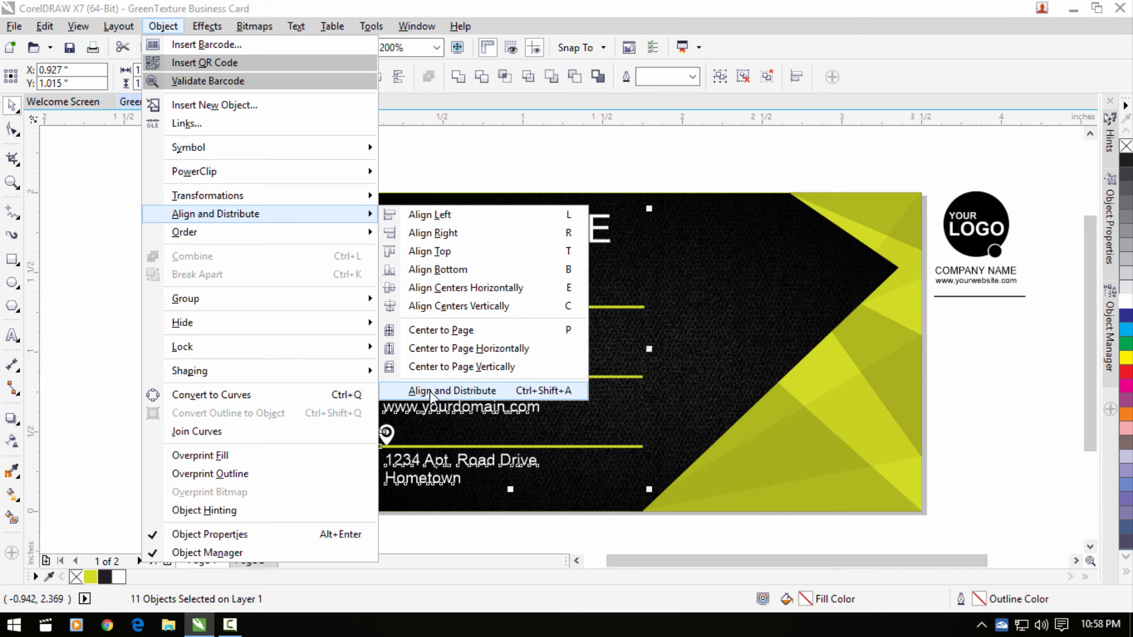
click(452, 396)
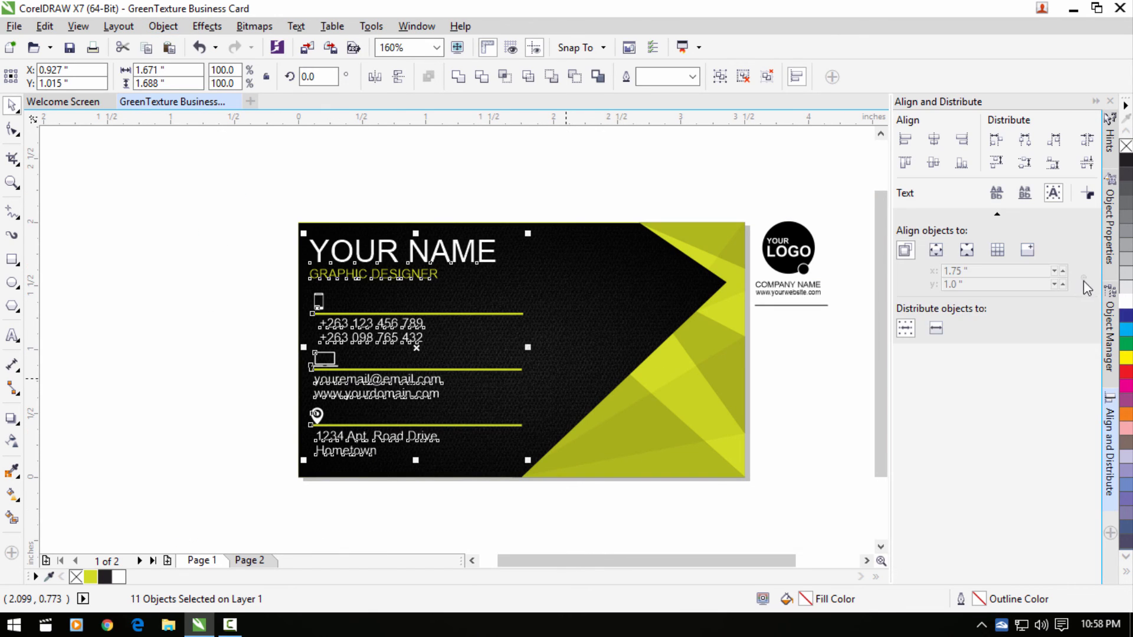
click(906, 141)
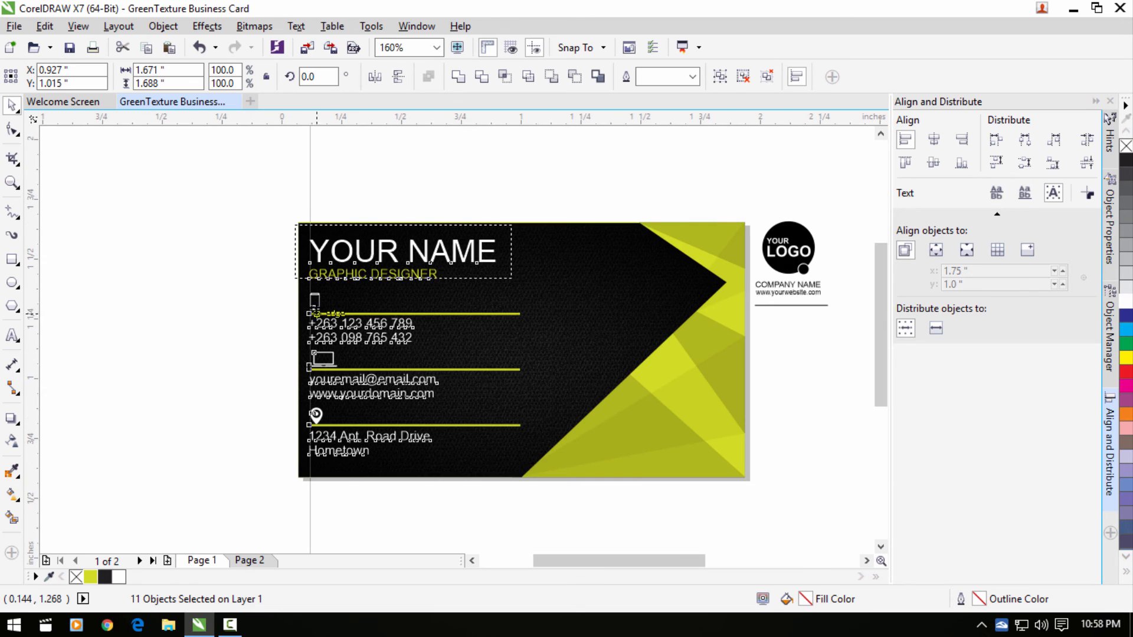
- Examine the left alignment of the name, job title, icons, contact details and lines against the whole card
scroll(315, 295, up, 2)
scroll(306, 304, down, 2)
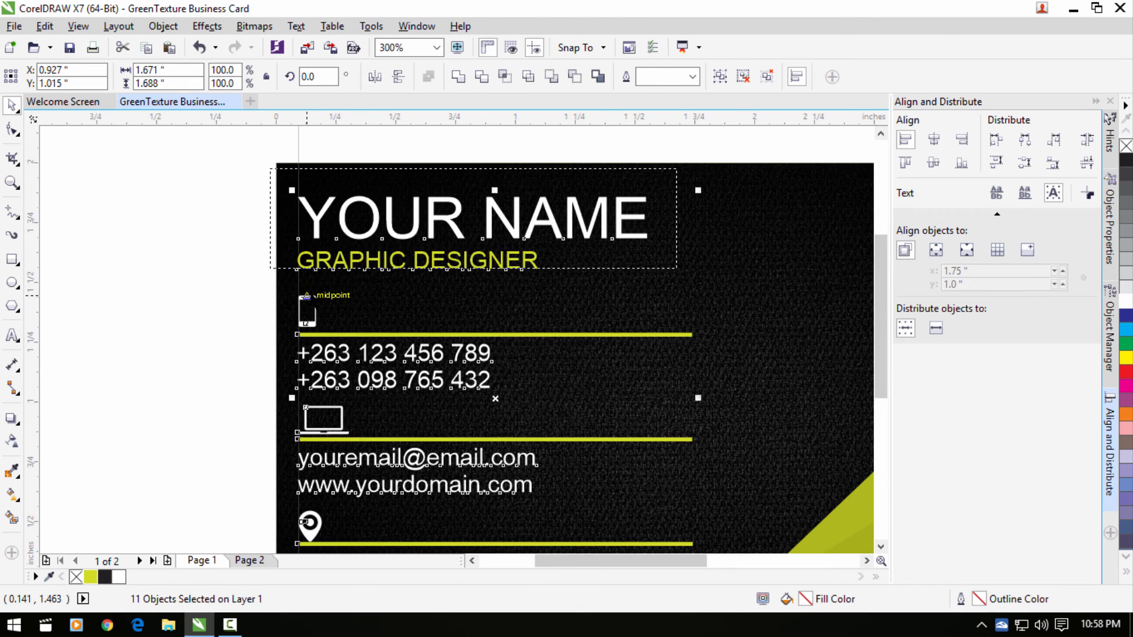
scroll(310, 290, up, 2)
scroll(310, 290, down, 2)
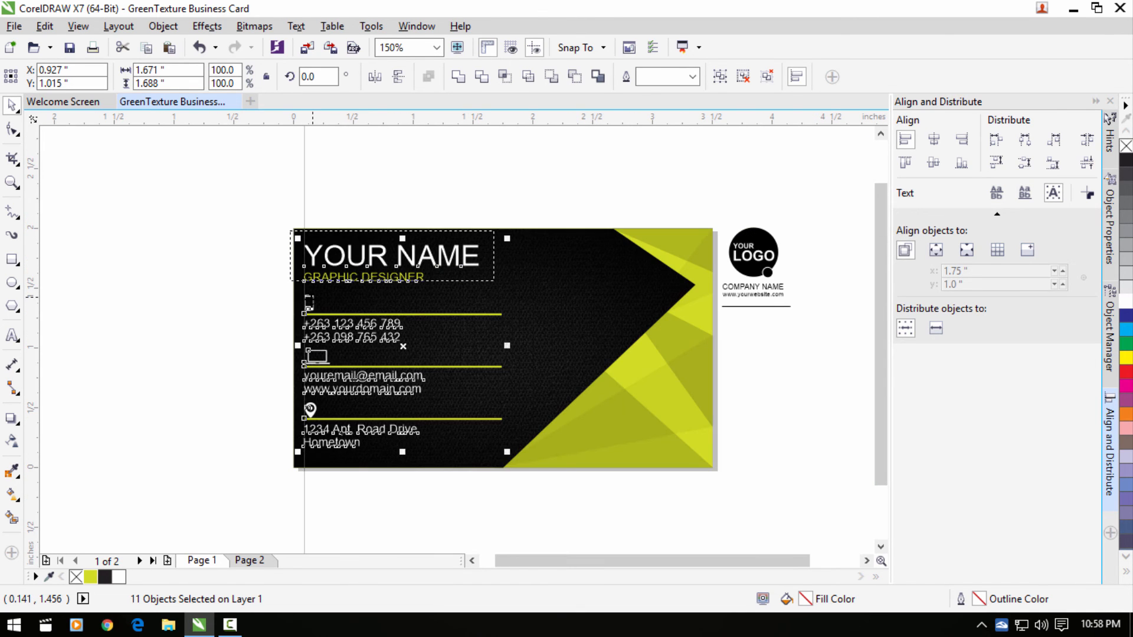
click(260, 238)
drag(262, 207, 531, 488)
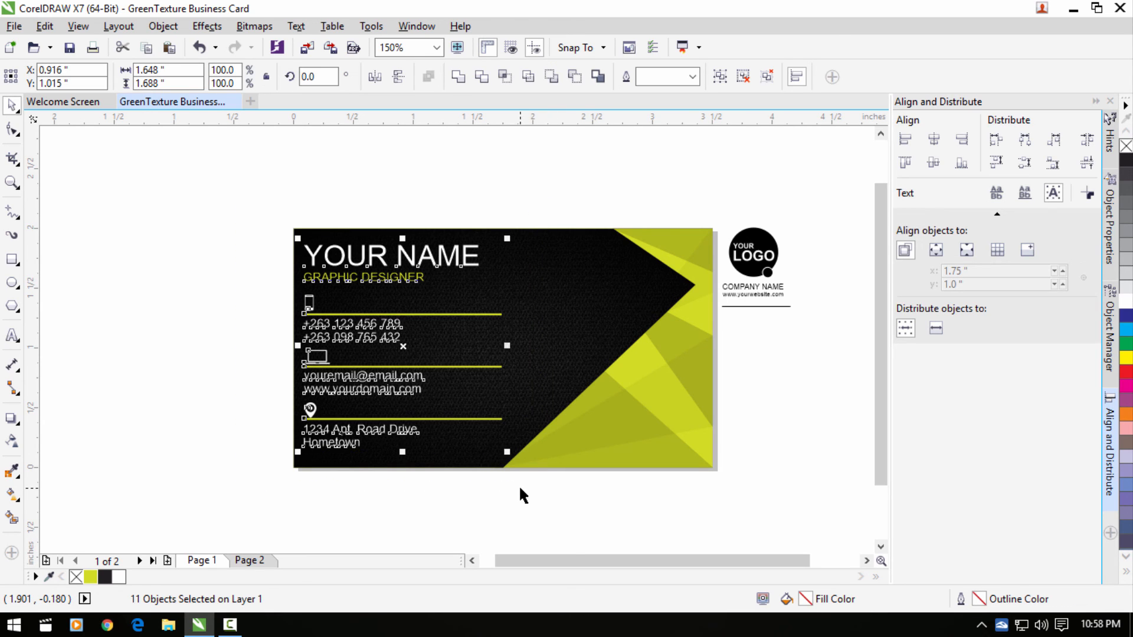
scroll(520, 491, up, 2)
scroll(261, 235, down, 2)
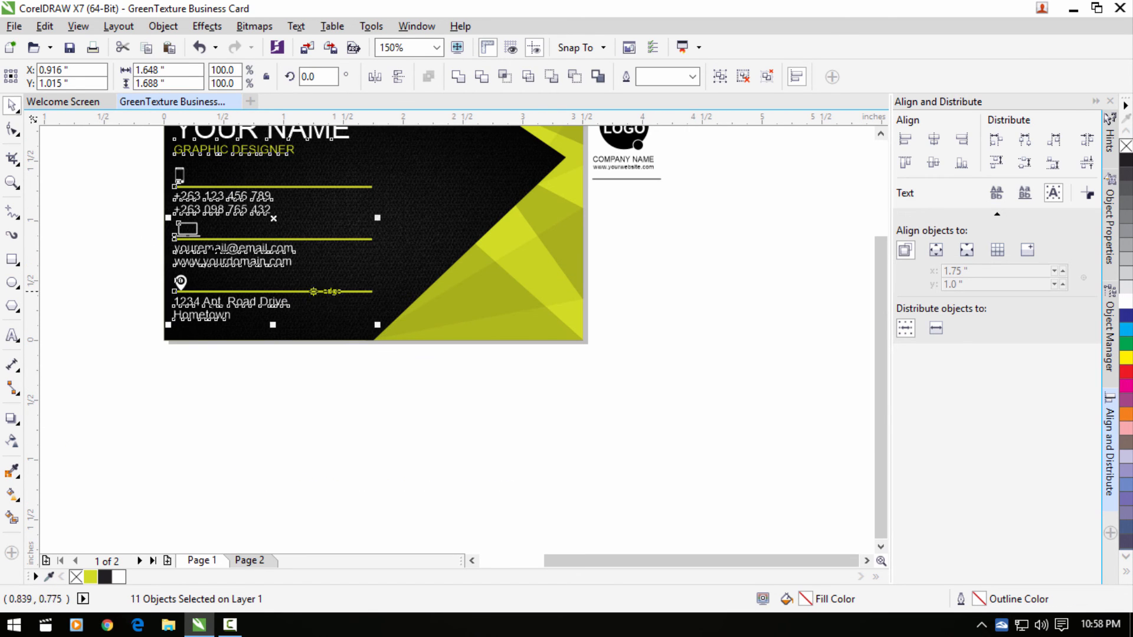
drag(884, 423, 886, 364)
drag(647, 560, 614, 561)
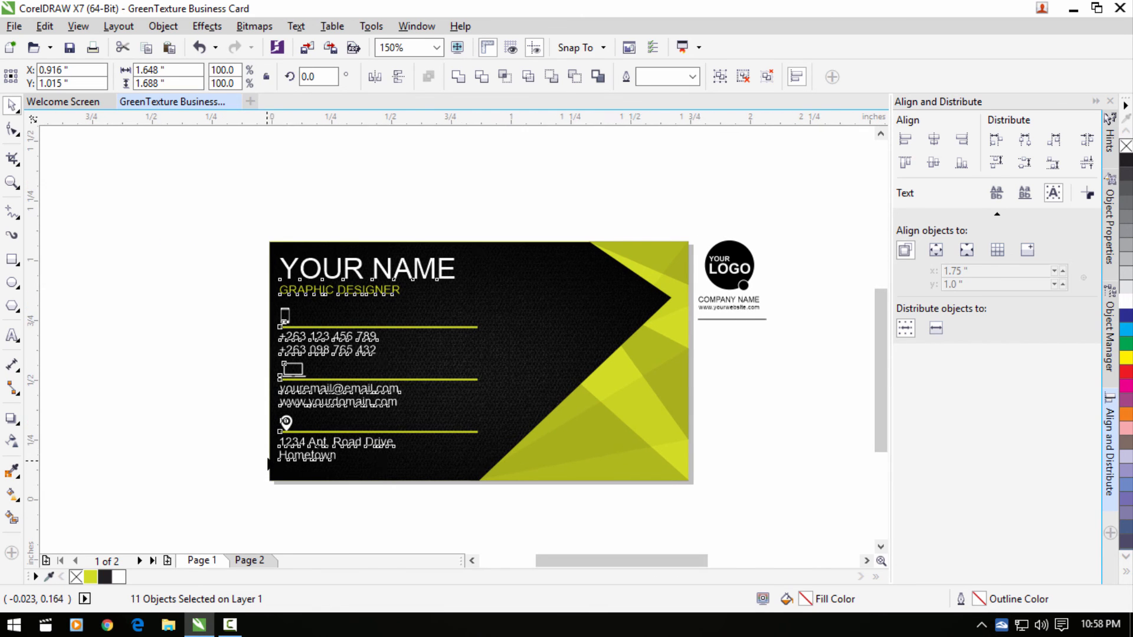
scroll(267, 467, up, 2)
scroll(277, 447, down, 2)
click(12, 183)
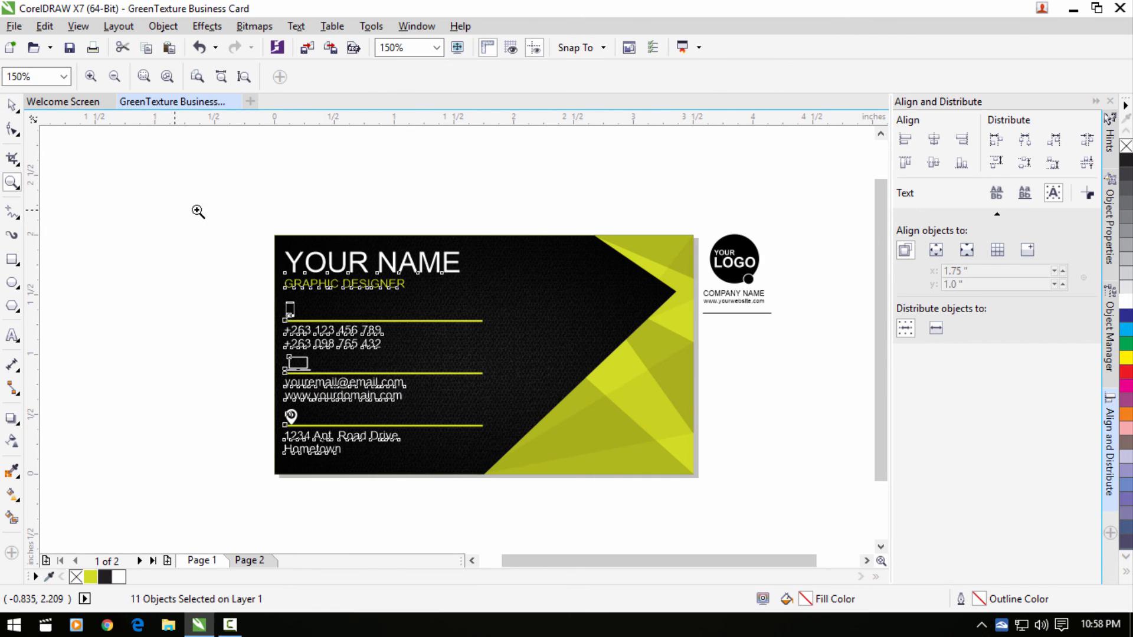
drag(254, 209, 777, 508)
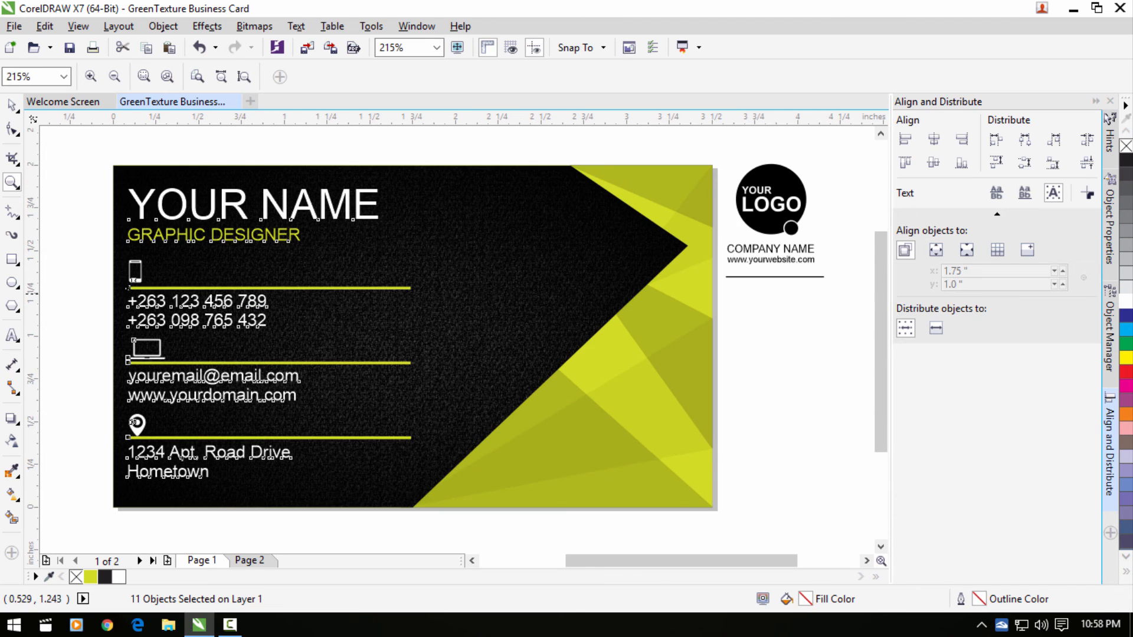
click(10, 105)
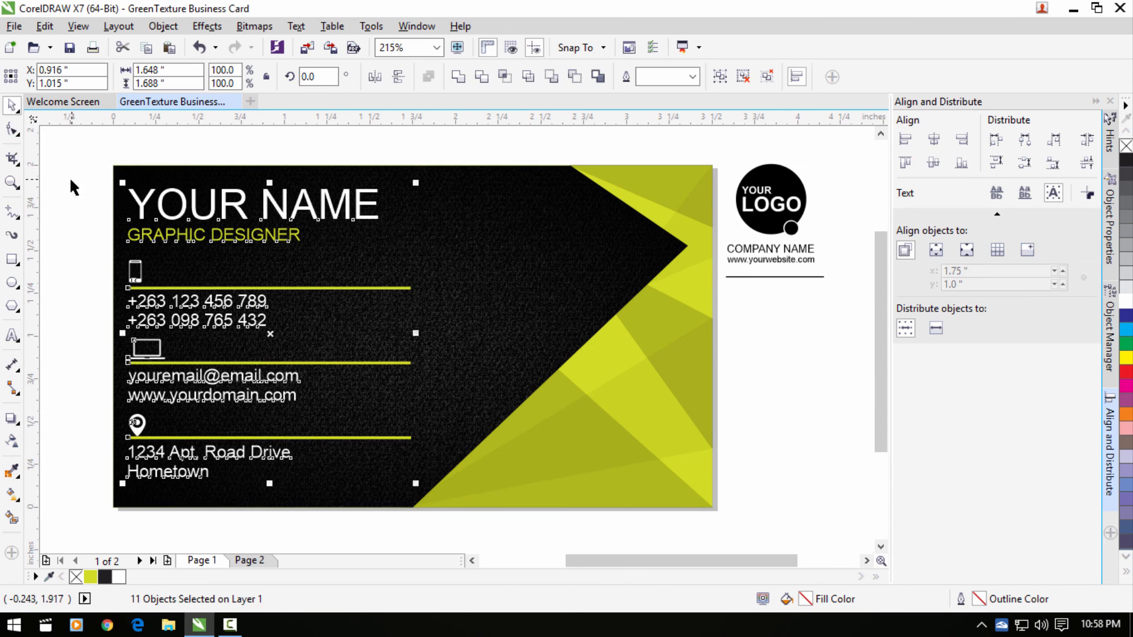
click(79, 148)
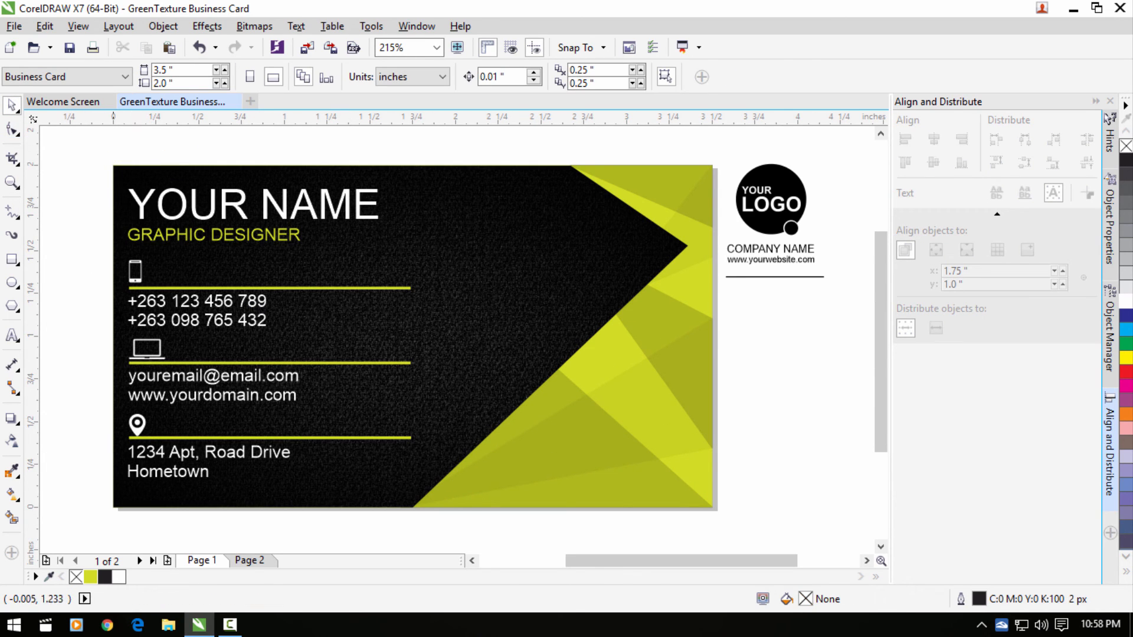
- Move the name, job title, icons, contact details and lines together 0.06 inch to the right and deselect them
drag(80, 140, 447, 513)
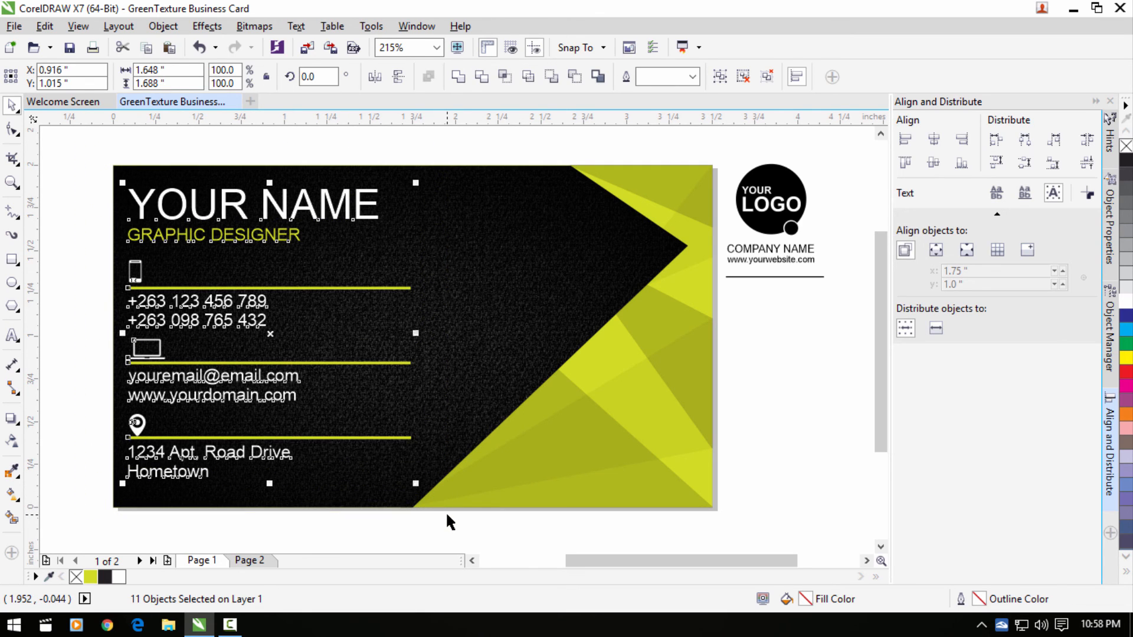
key(Right)
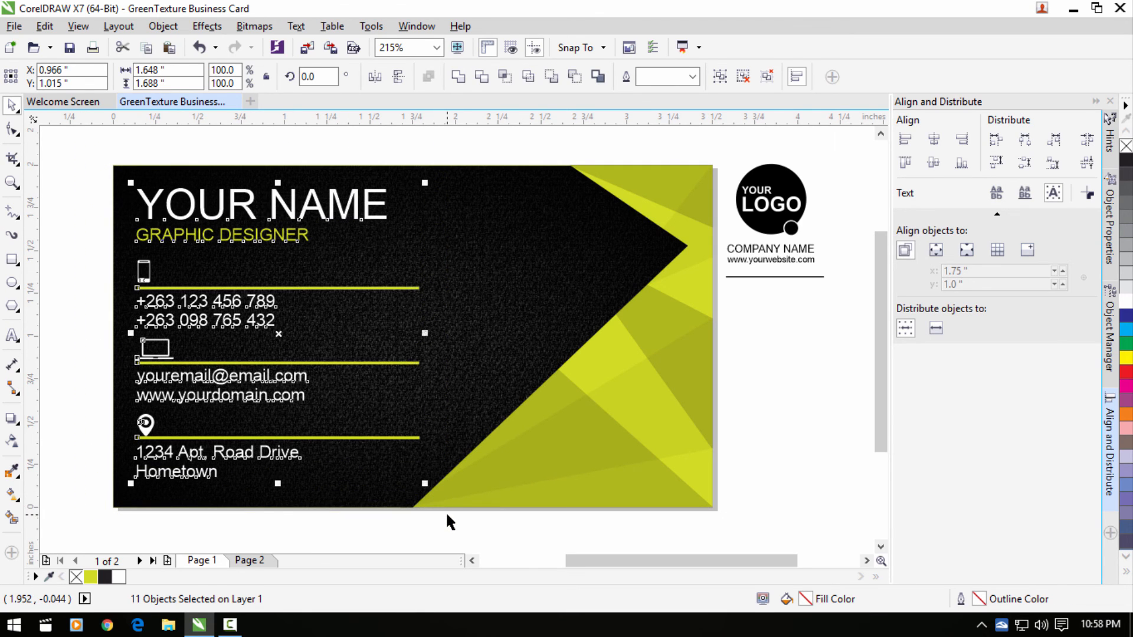
key(Right)
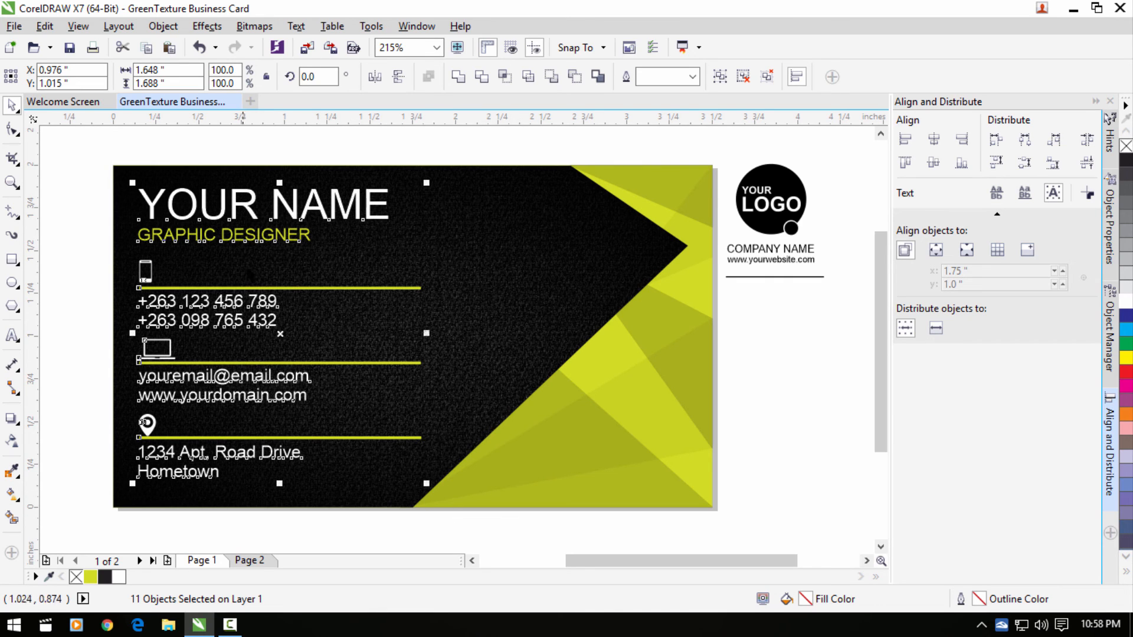
click(107, 286)
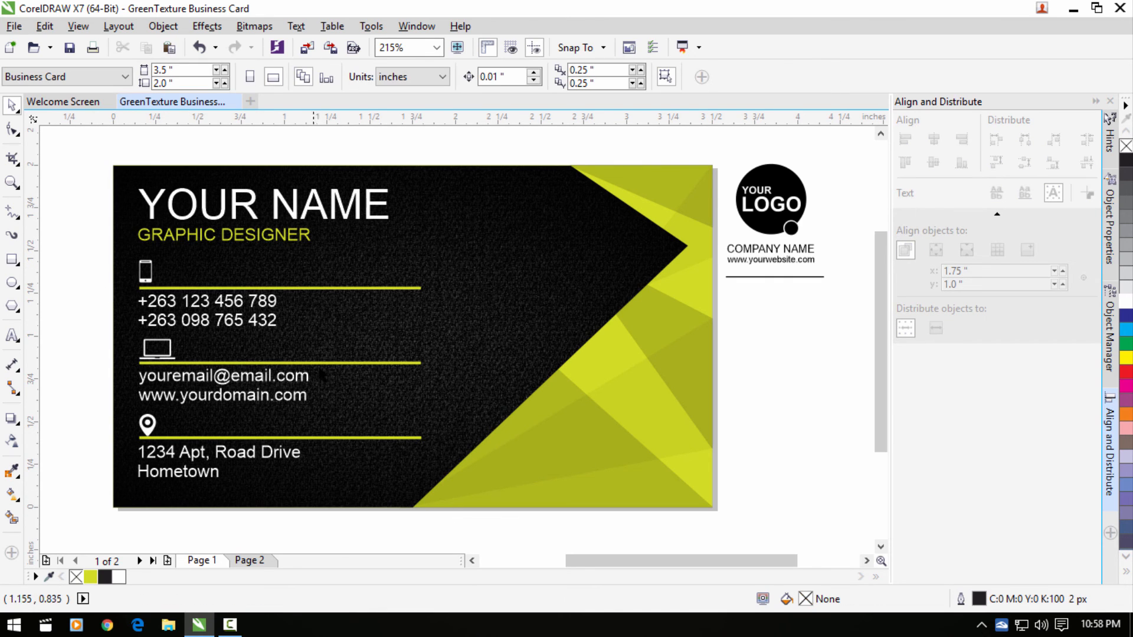
- Place a copy of the round logo in the card's lower-right corner over the green triangles and deselect it
scroll(322, 375, down, 3)
scroll(324, 376, up, 3)
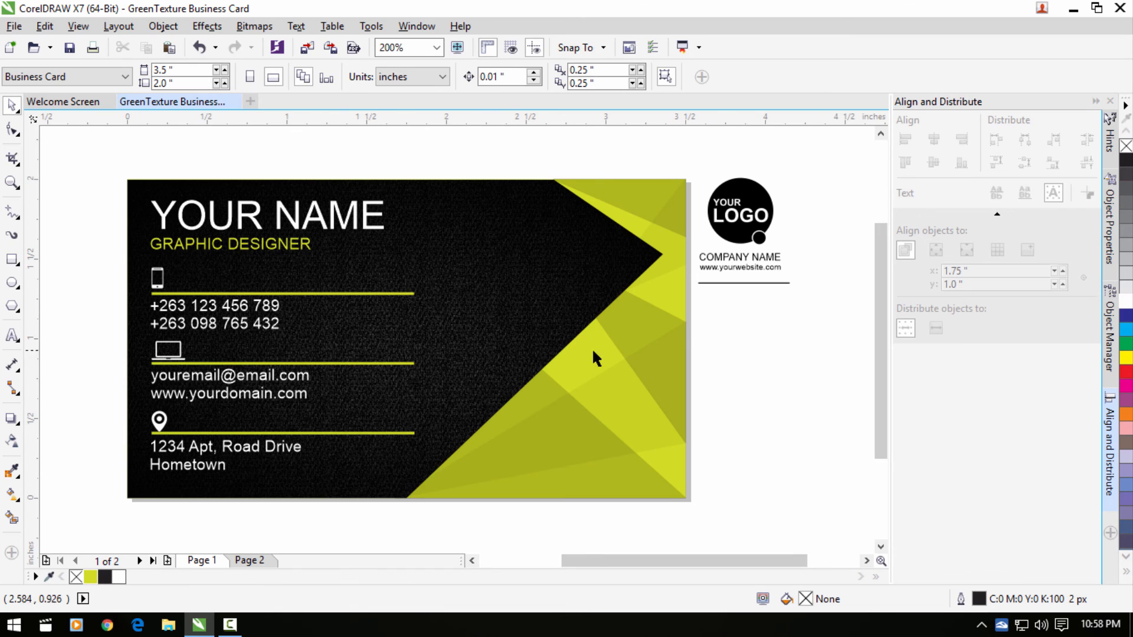
click(753, 233)
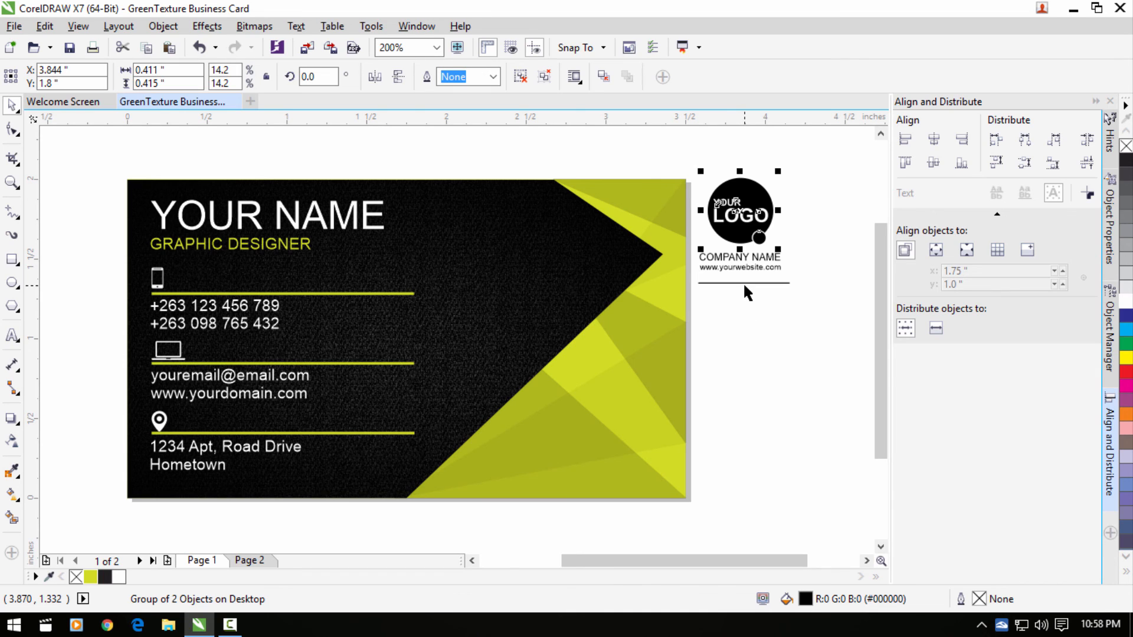
drag(738, 214, 640, 455)
click(727, 516)
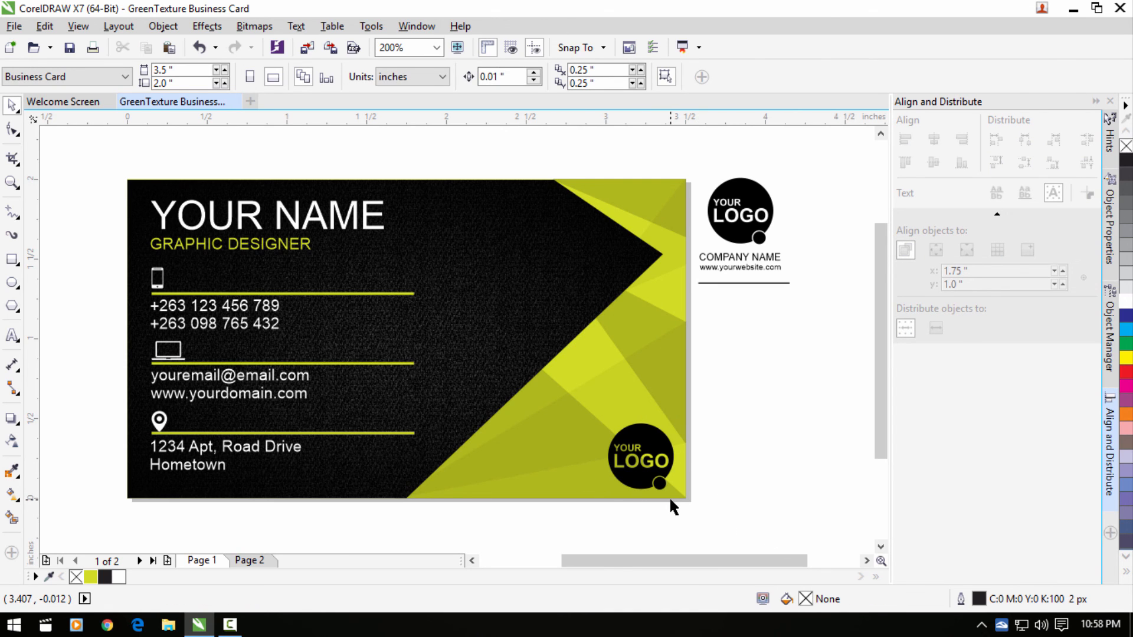
- On page 2, move the logo, company name and website to the card's centre and enlarge them until the logo is about 0.67 inch wide
scroll(670, 497, down, 2)
scroll(669, 497, up, 2)
click(248, 561)
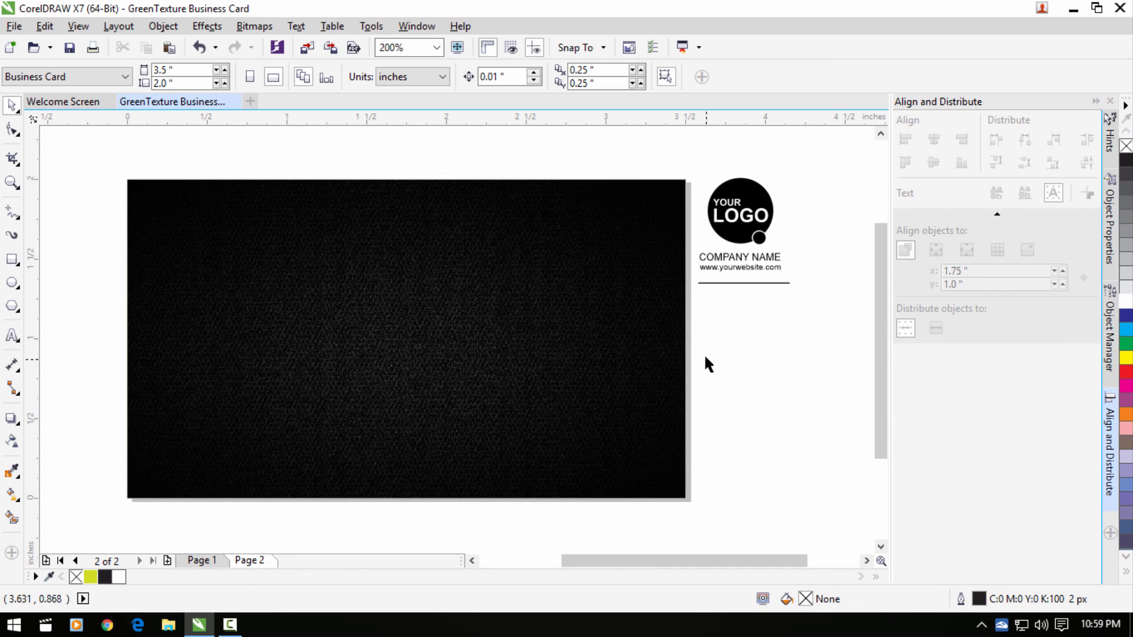
click(741, 227)
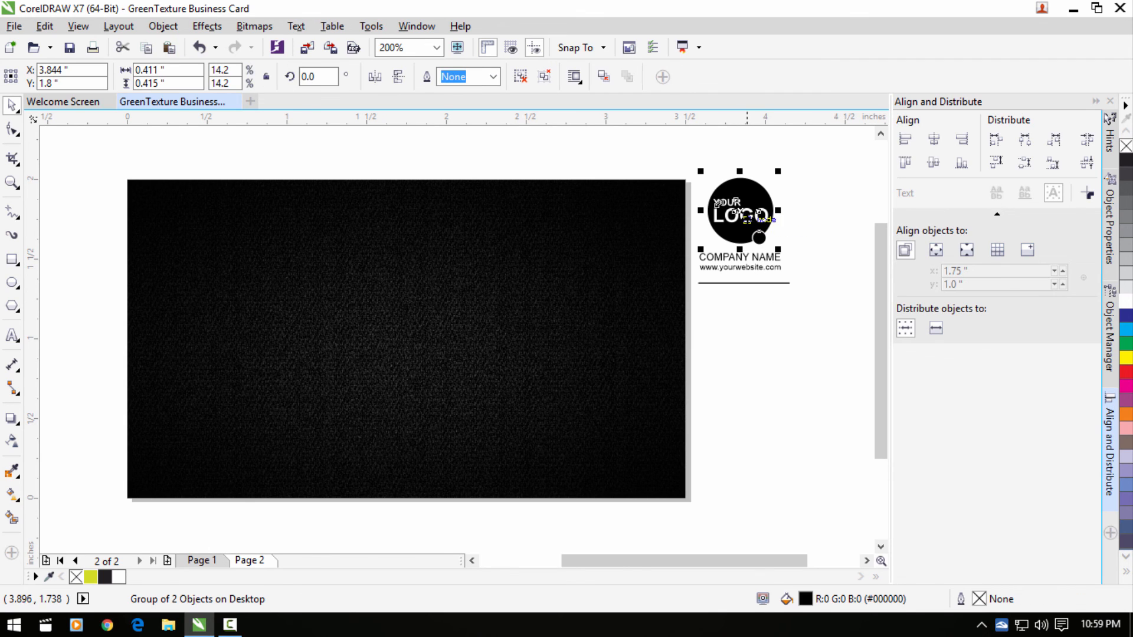
drag(799, 273, 656, 149)
drag(740, 225, 406, 338)
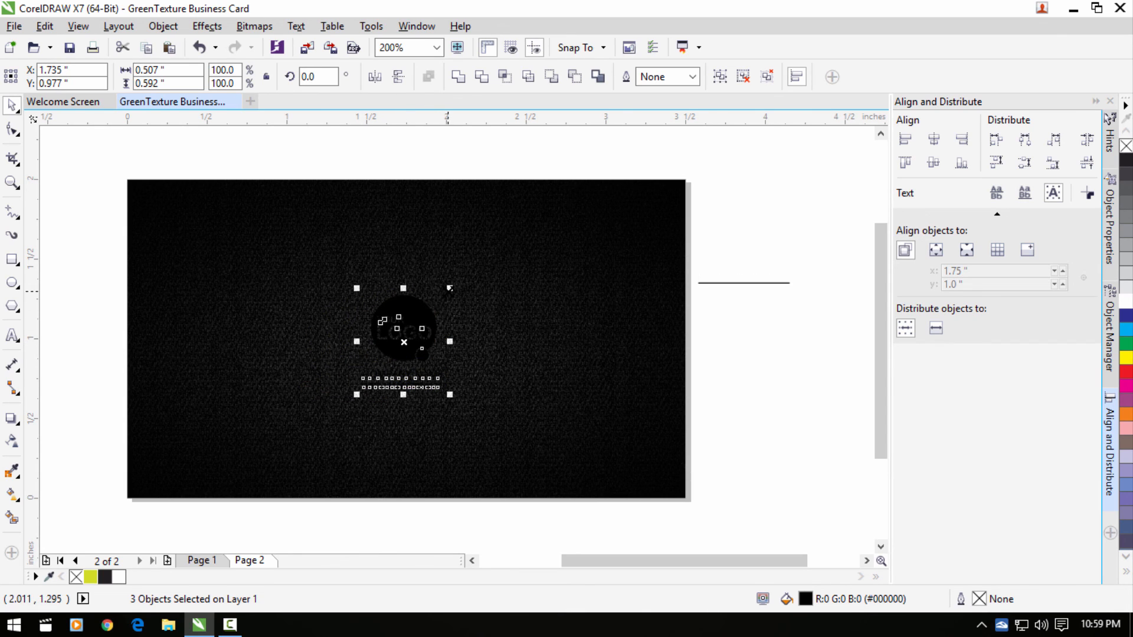
drag(448, 291, 500, 263)
click(718, 362)
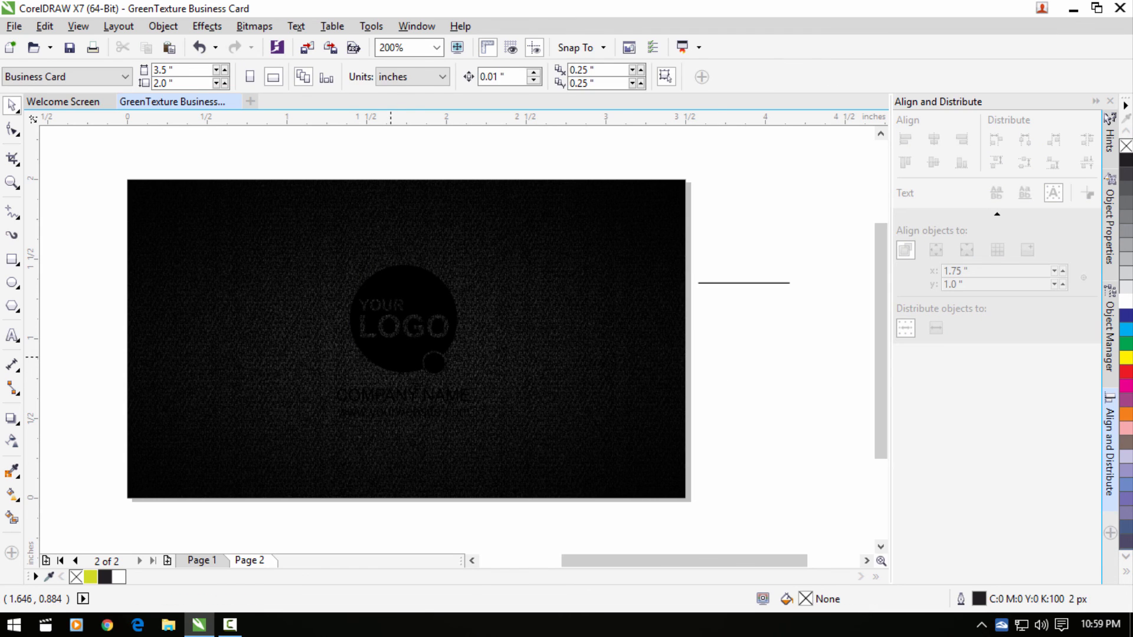
- Fill the logo on page 2 with lime green, the company name with white and the website text with lime green
click(420, 356)
click(90, 576)
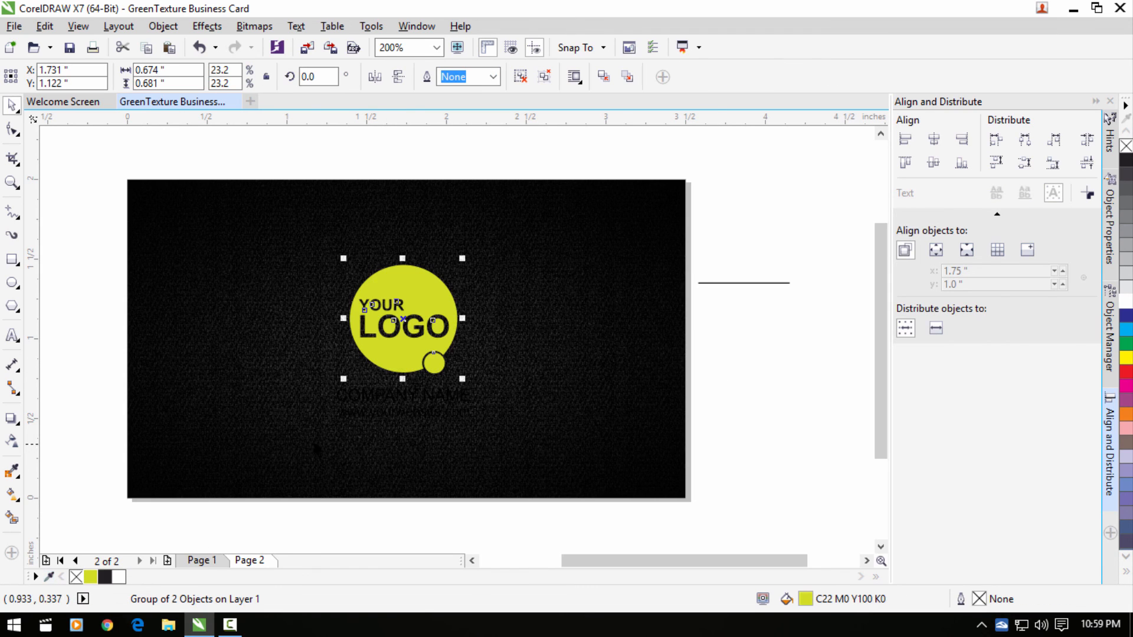
click(382, 407)
click(386, 400)
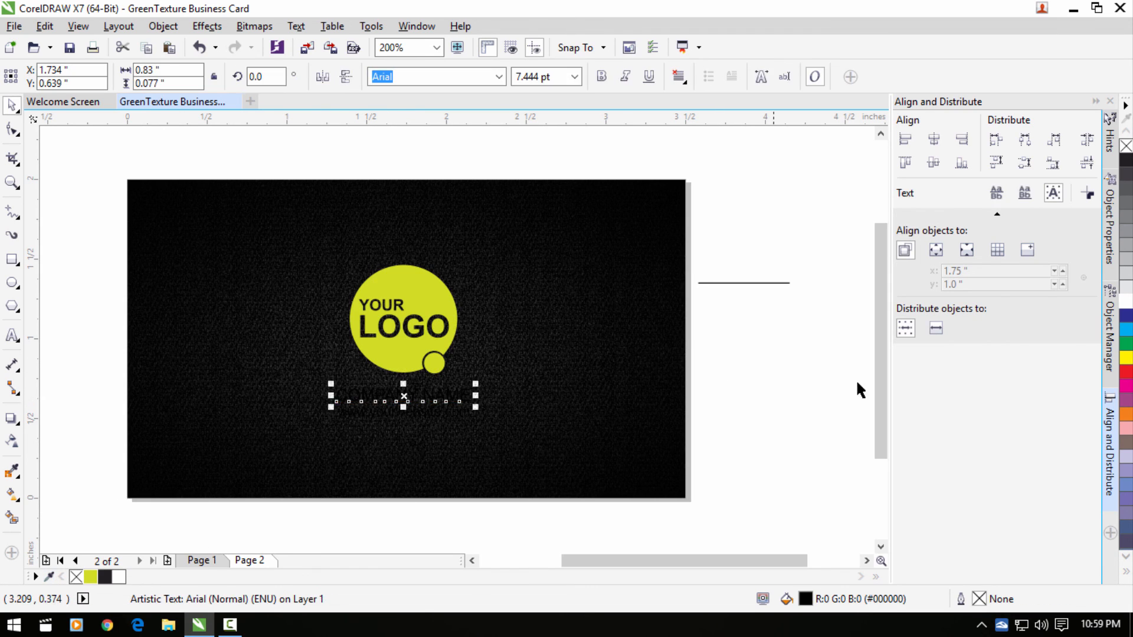
click(1126, 312)
click(404, 412)
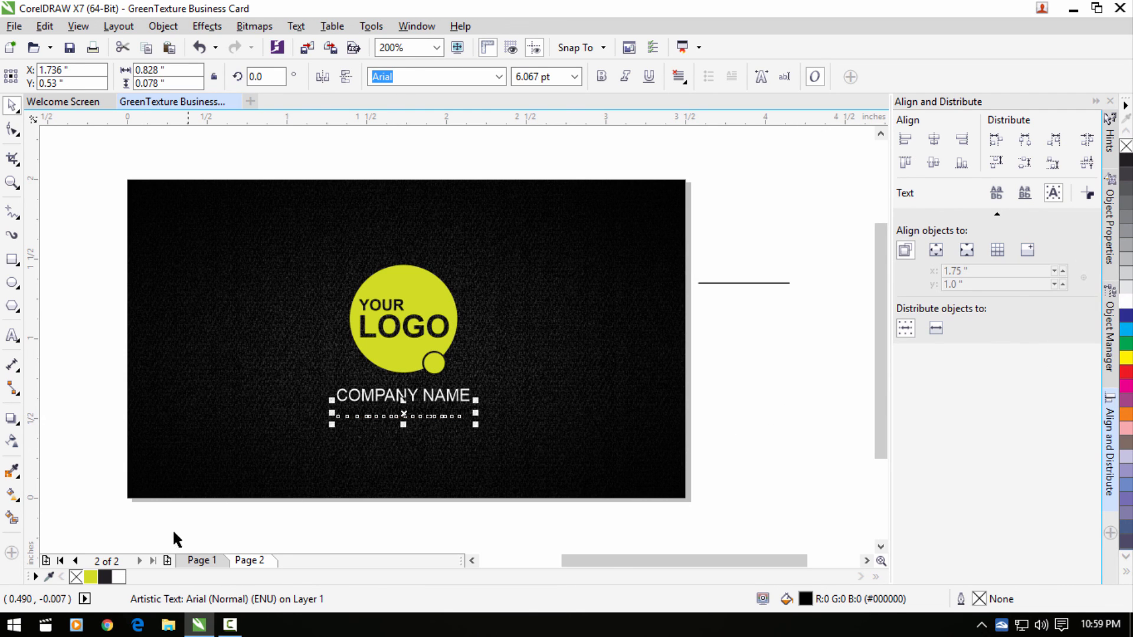
click(745, 323)
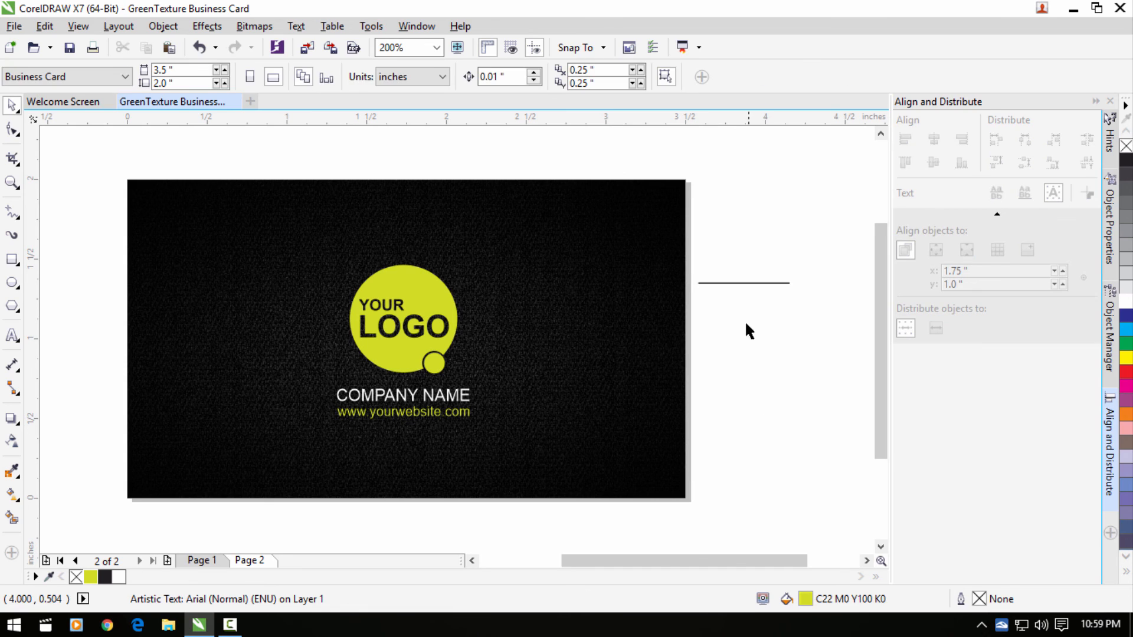
- Delete the leftover line beside the card and slightly enlarge the logo, company name and website text together
click(750, 283)
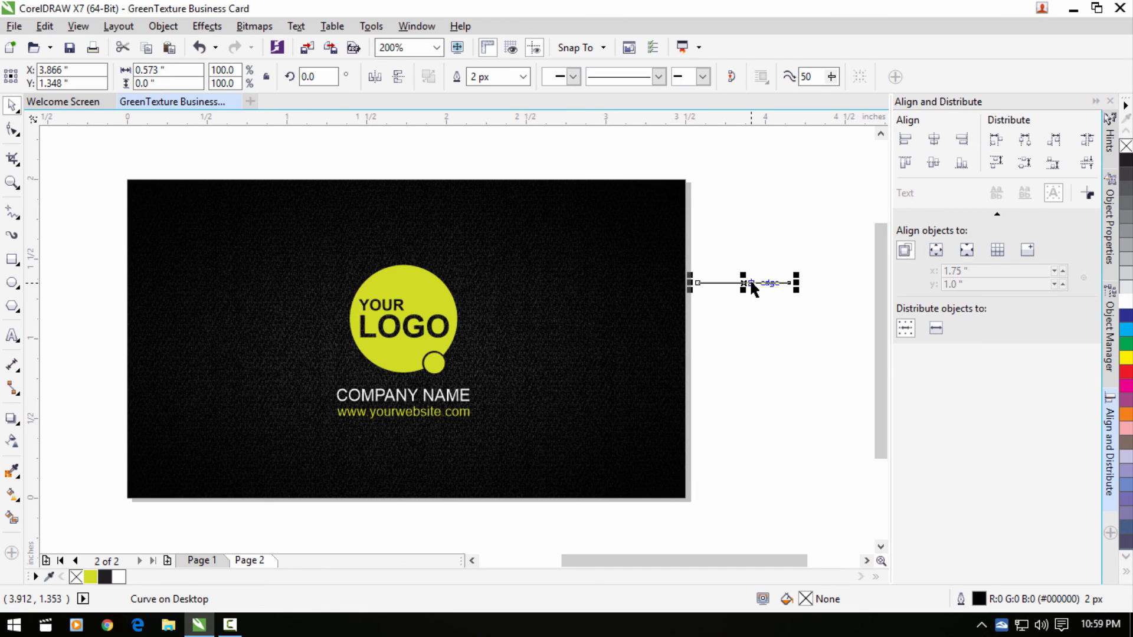
key(Delete)
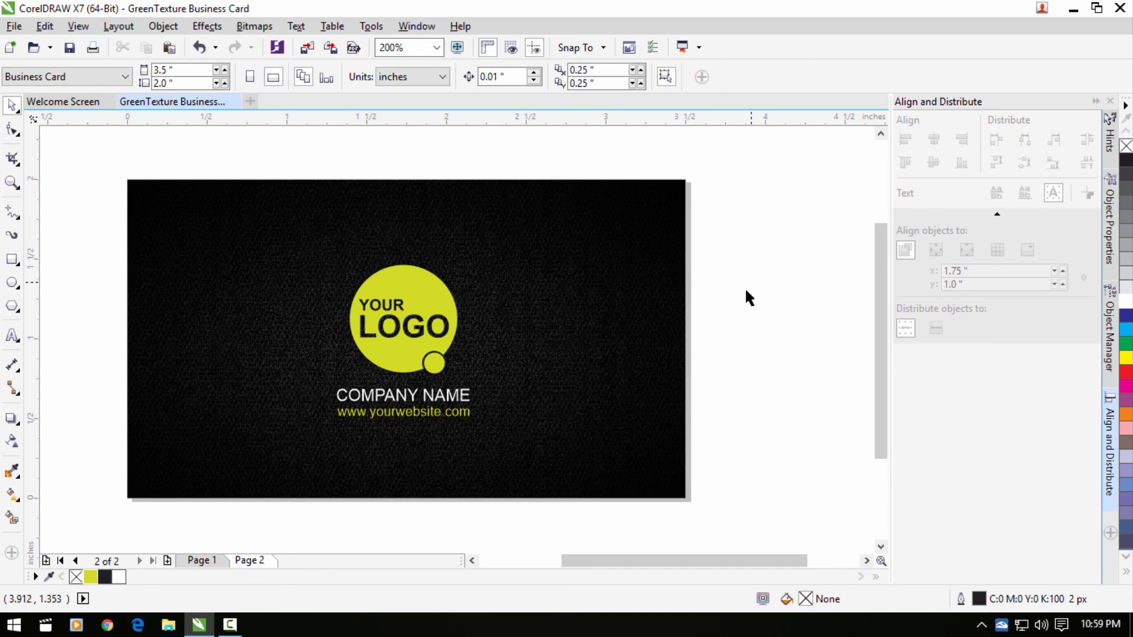
drag(727, 451, 219, 218)
drag(473, 261, 489, 248)
click(753, 350)
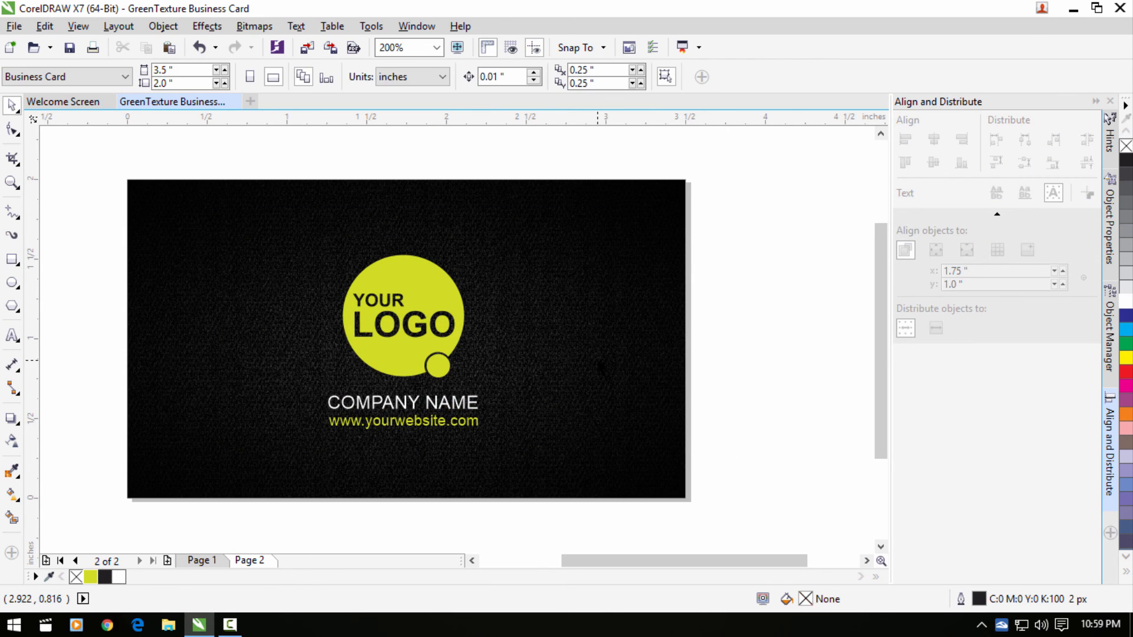
- Compare both sides of the card and examine the lime-green triangles along the upper edge of page 1
drag(711, 561, 699, 565)
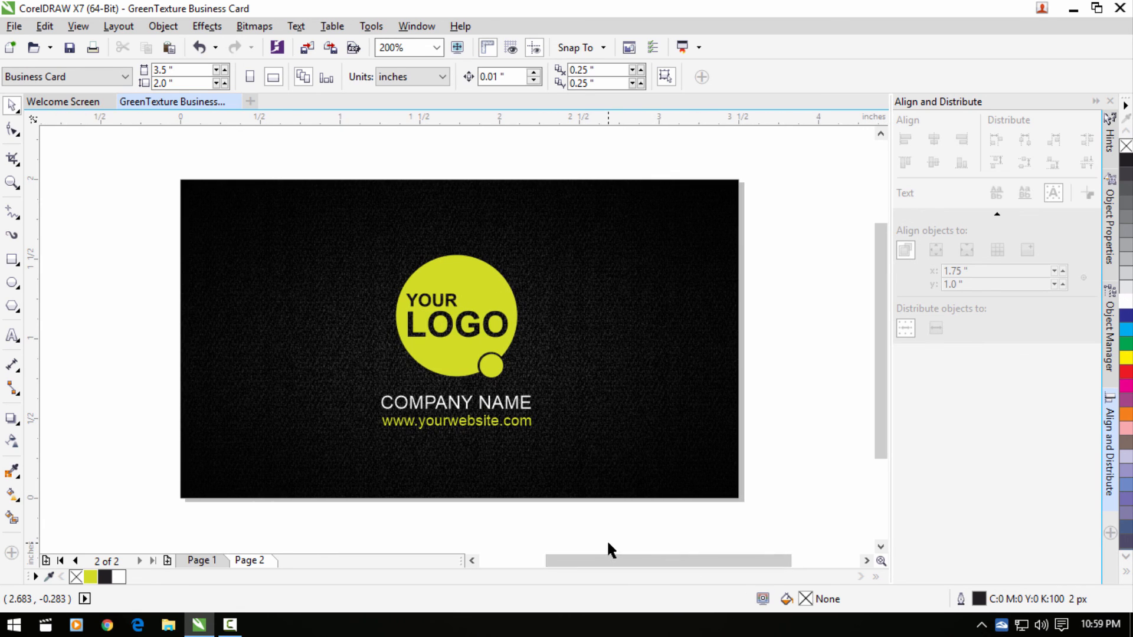
click(206, 561)
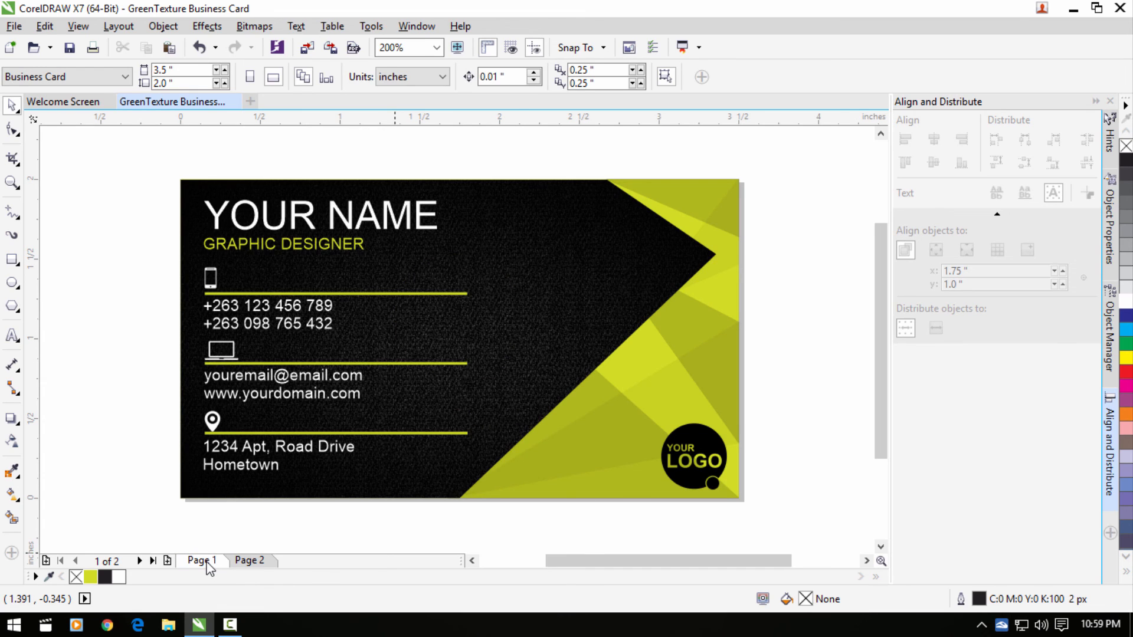
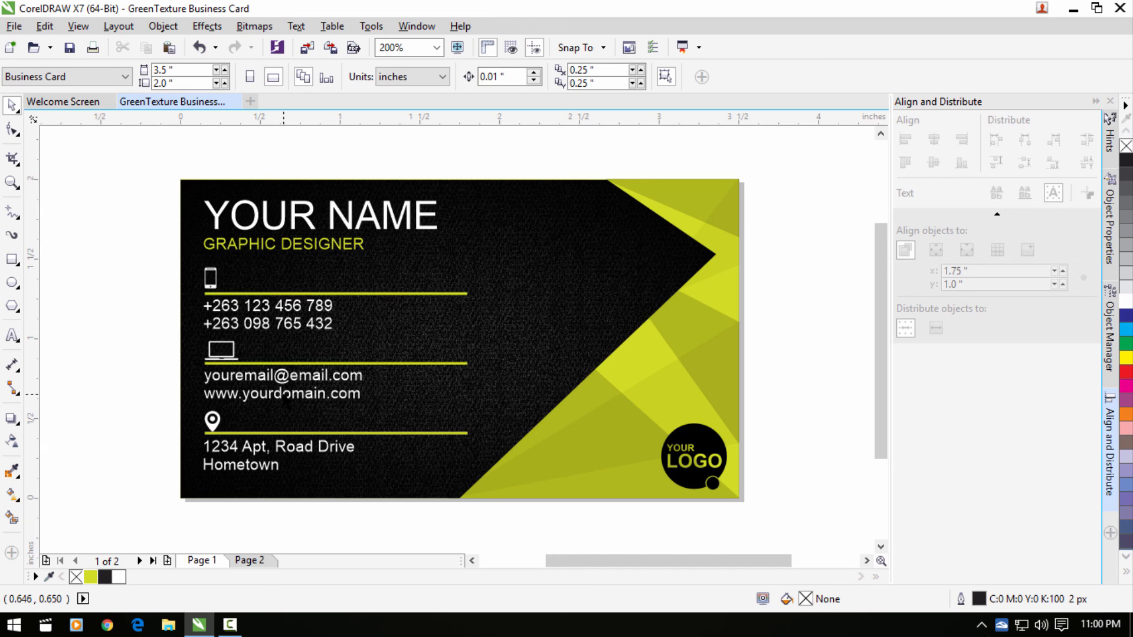
click(260, 561)
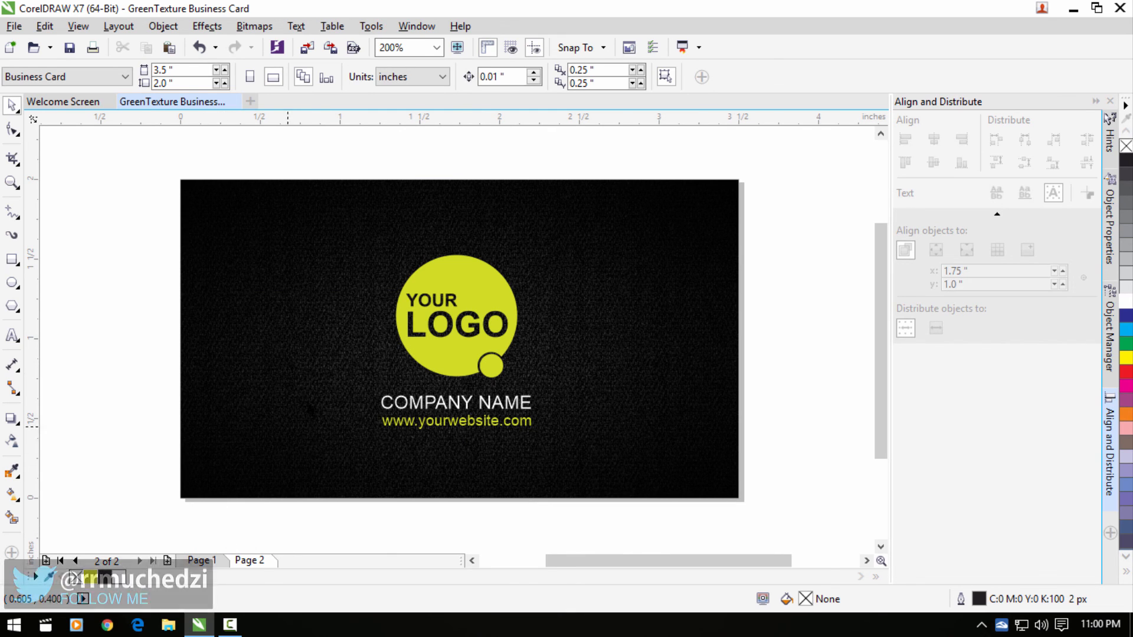
scroll(311, 398, up, 1)
scroll(311, 398, down, 1)
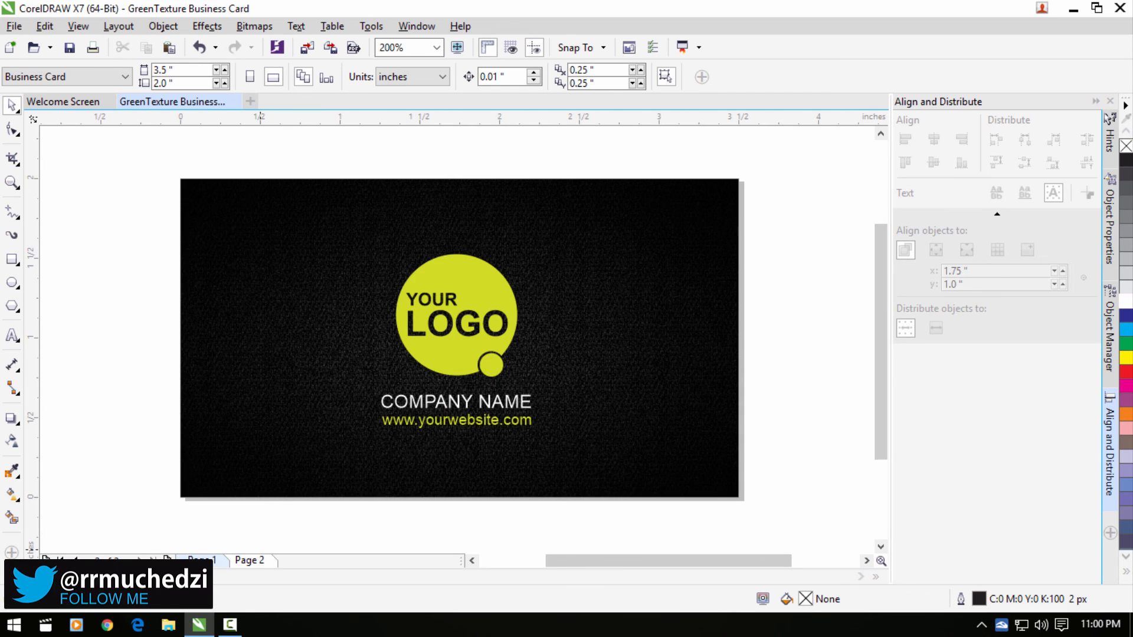
click(249, 560)
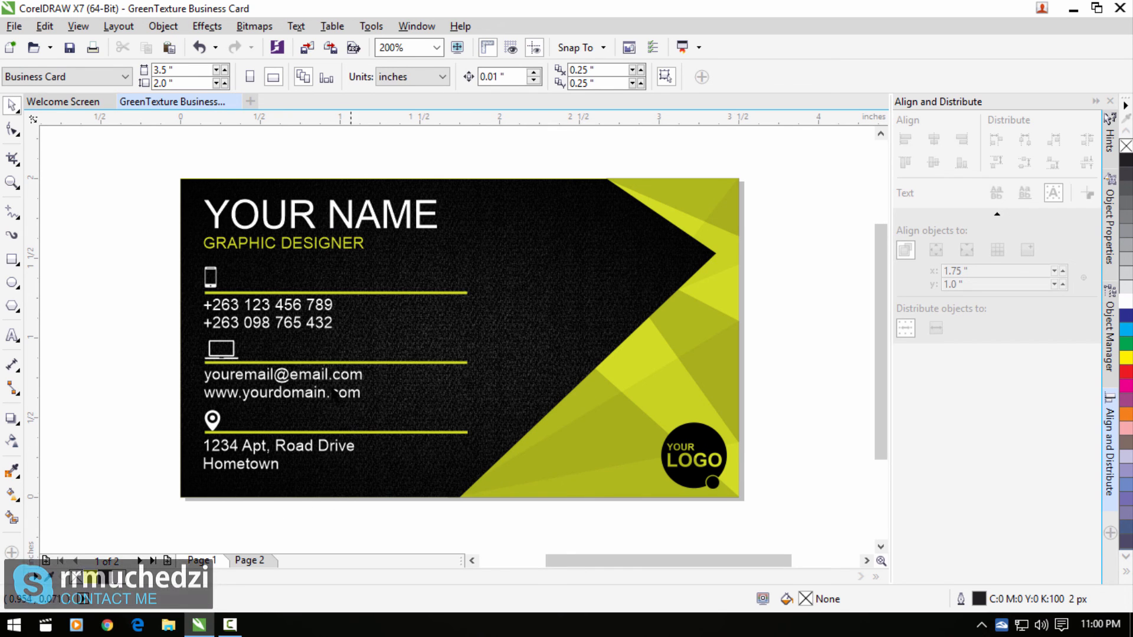
scroll(583, 180, up, 1)
scroll(666, 180, up, 1)
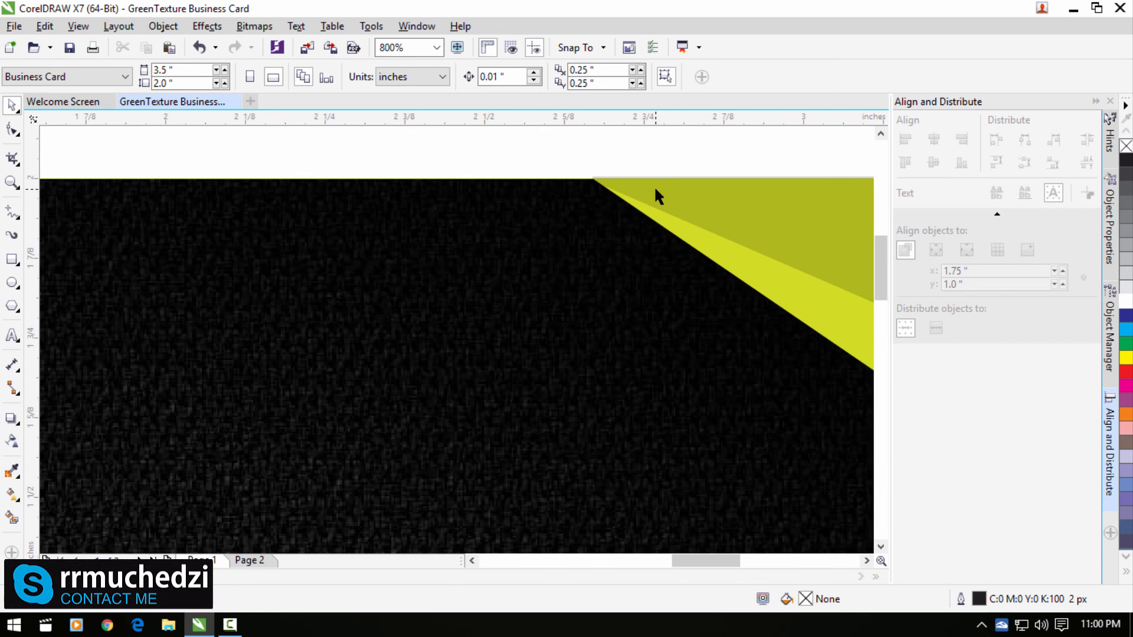
scroll(673, 193, down, 2)
scroll(716, 194, up, 2)
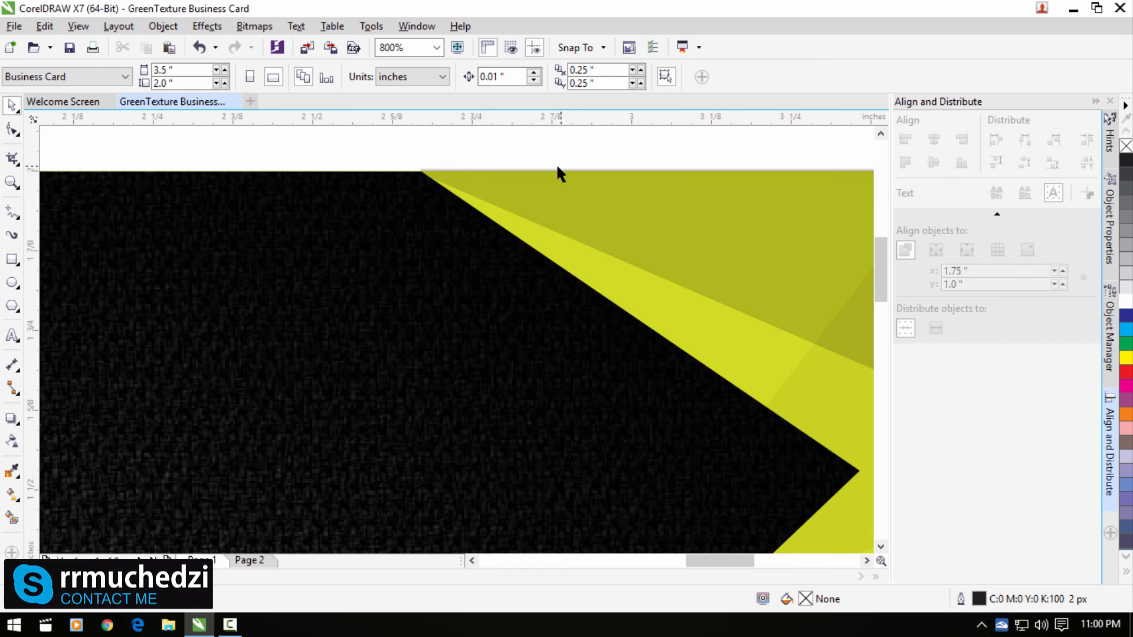
scroll(519, 187, down, 1)
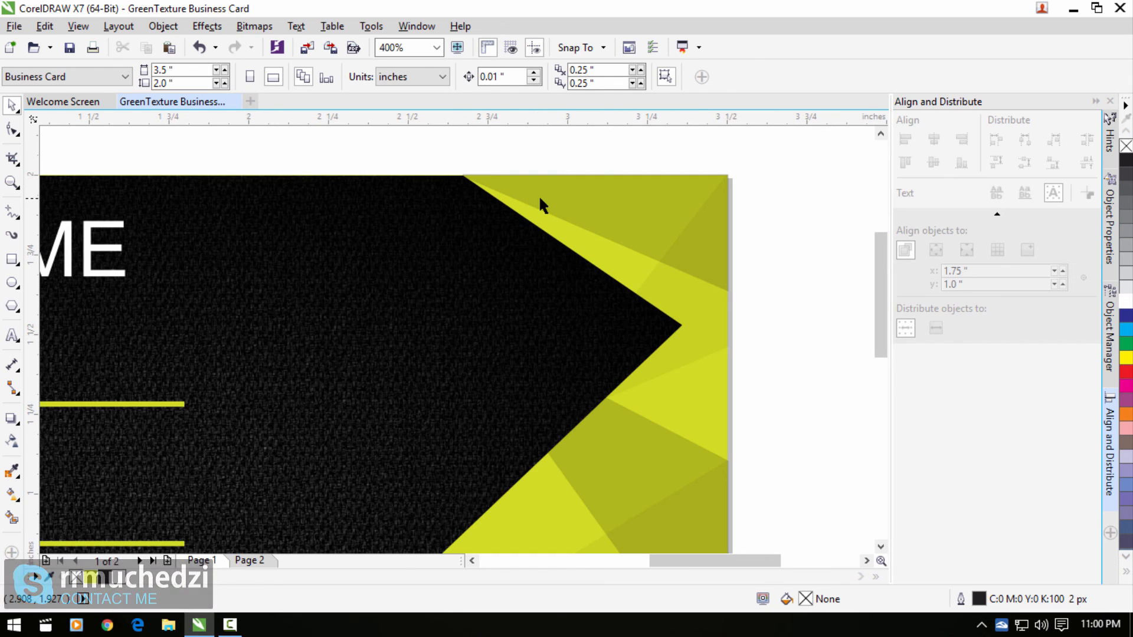
- Unlock all objects on page 1 and clear the selection
click(163, 26)
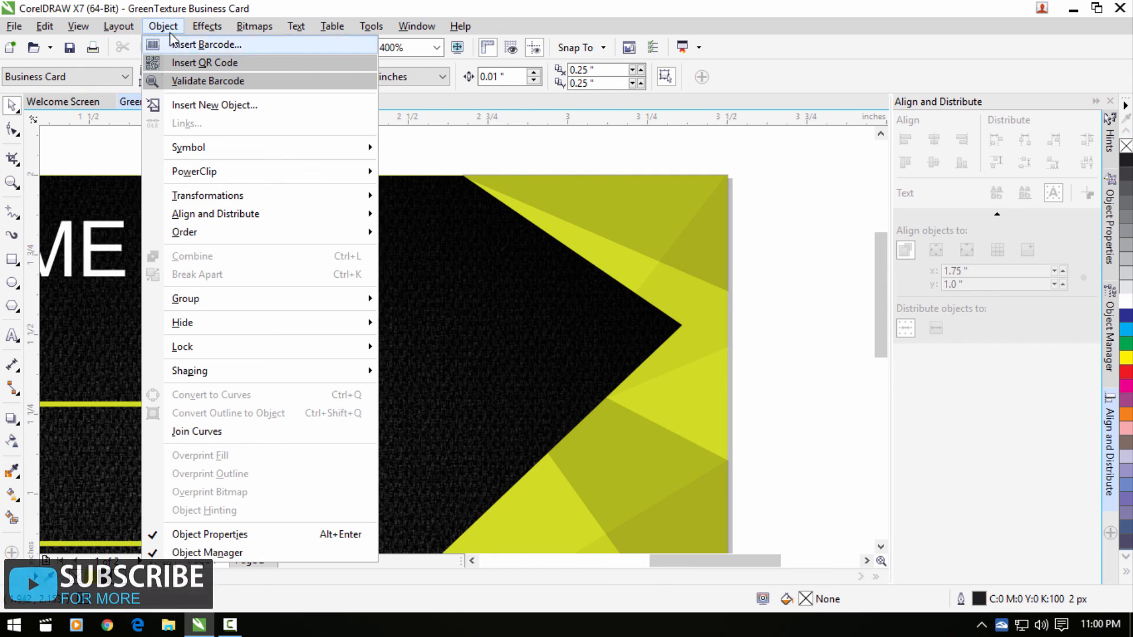
mouse_move(269, 347)
click(416, 387)
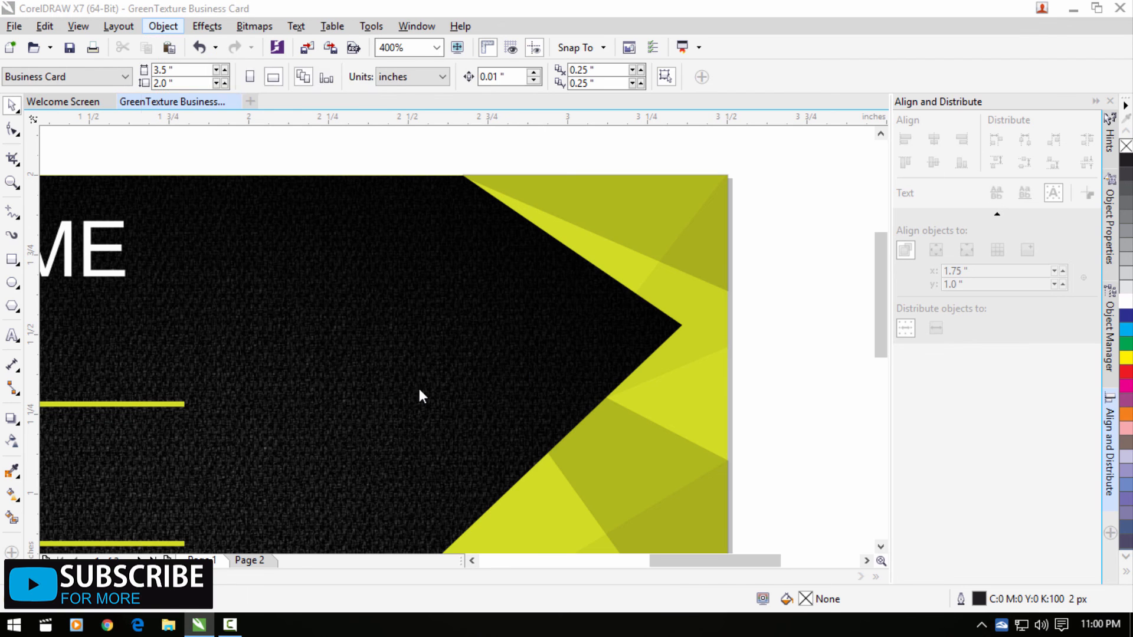
click(794, 349)
scroll(827, 355, down, 1)
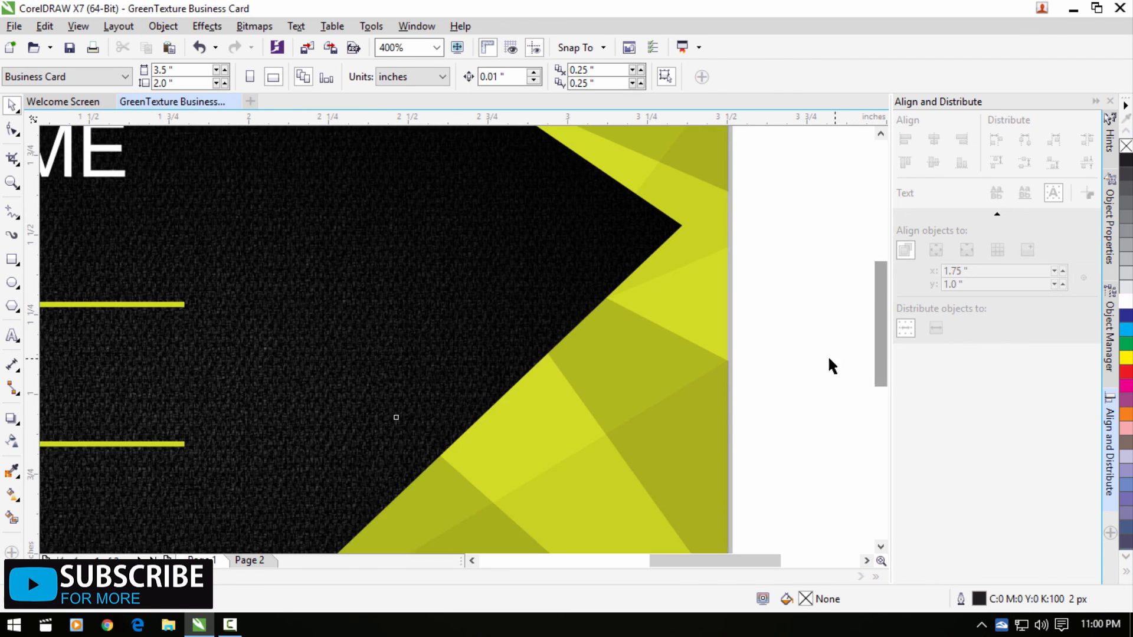
- Adjust the outline width of the lens triangle in the card's upper-right corner and deselect it
drag(798, 298, 614, 176)
click(524, 82)
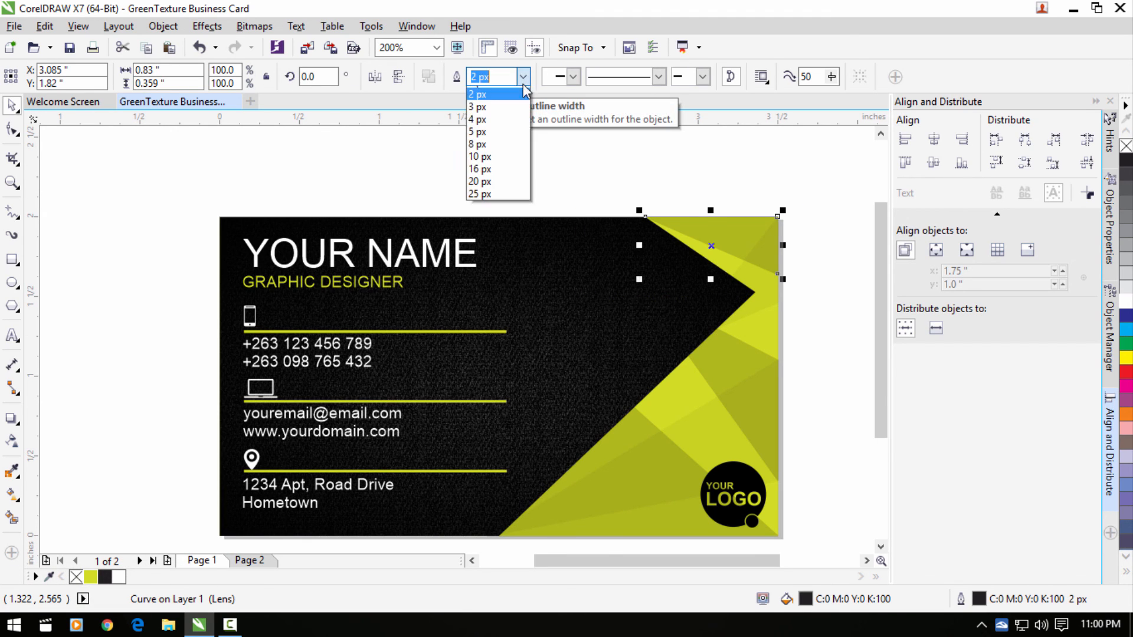
click(501, 96)
click(639, 188)
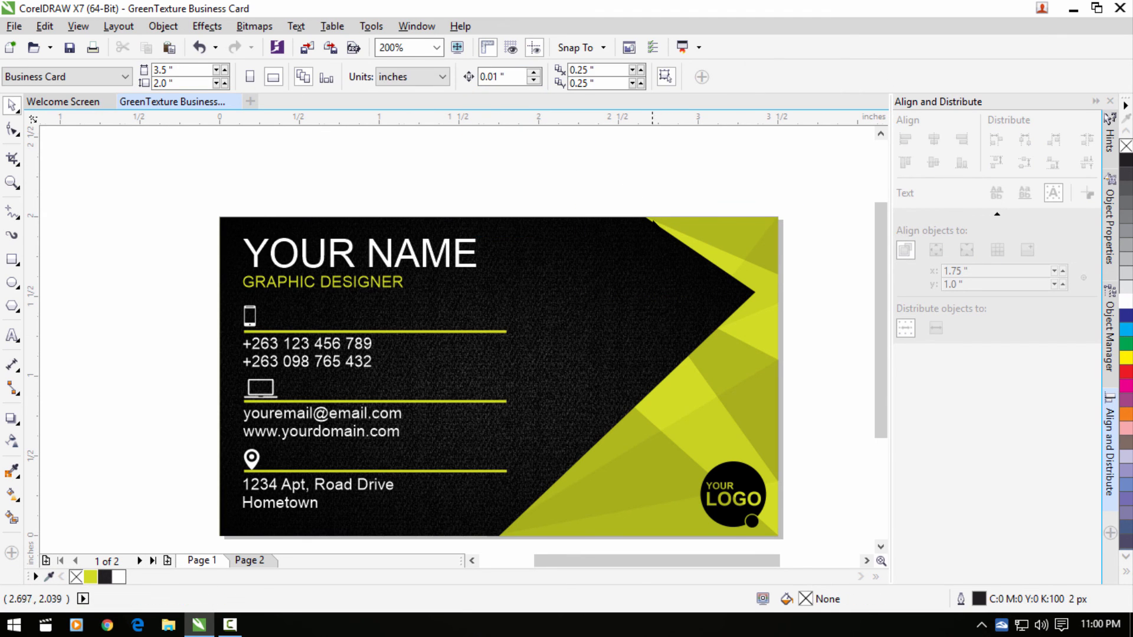
scroll(650, 214, up, 3)
scroll(642, 209, down, 3)
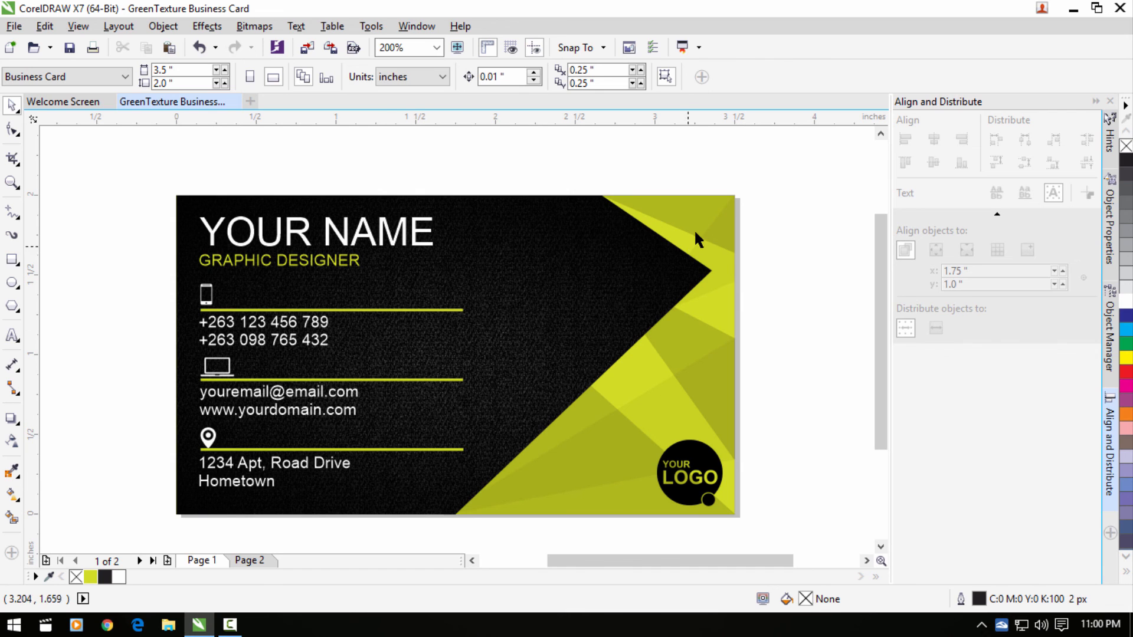
scroll(695, 227, up, 1)
scroll(694, 225, down, 1)
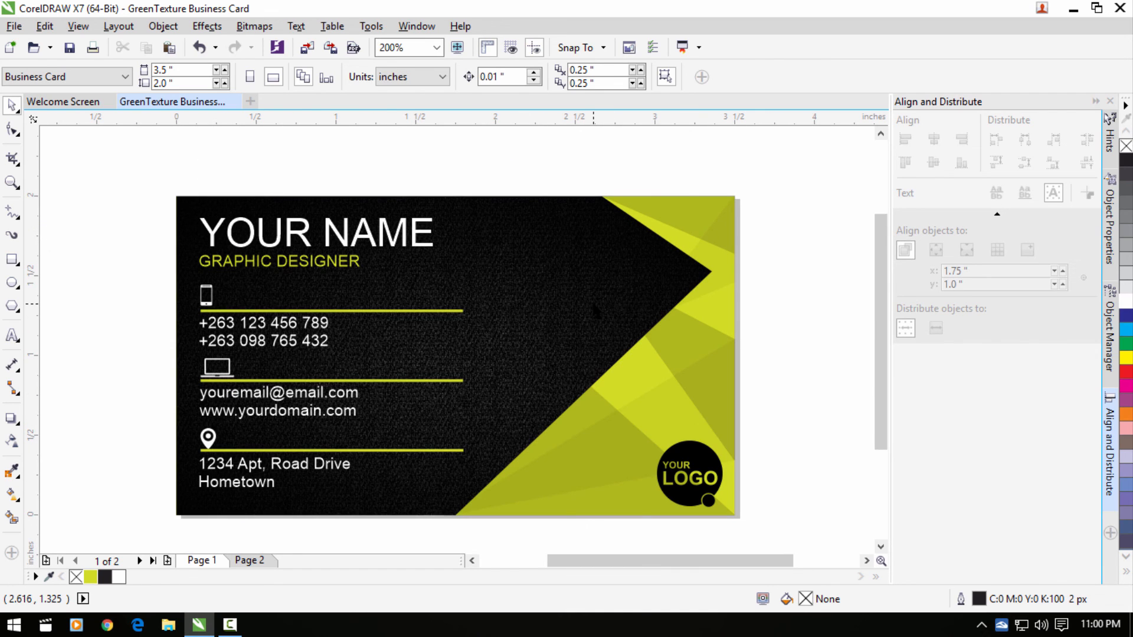